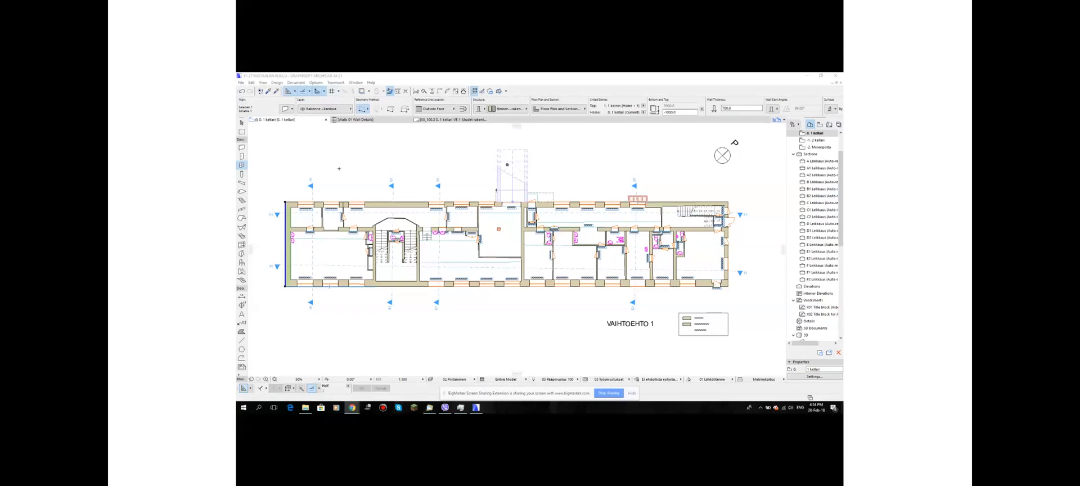
click(318, 83)
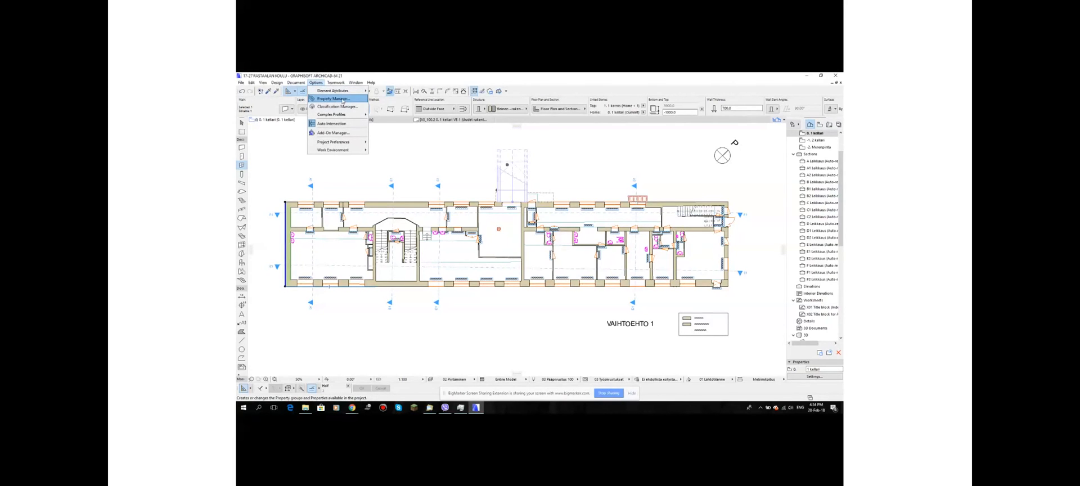
click(343, 99)
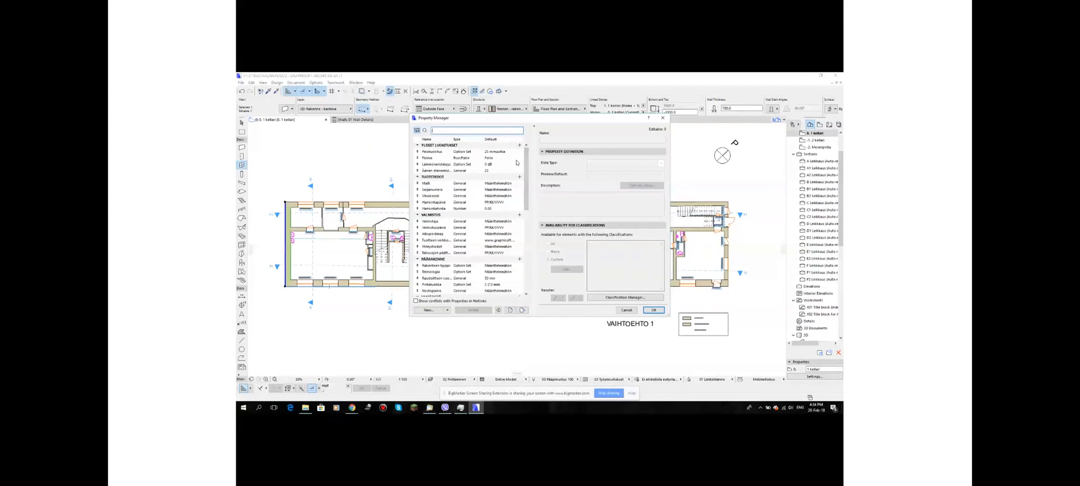
click(663, 118)
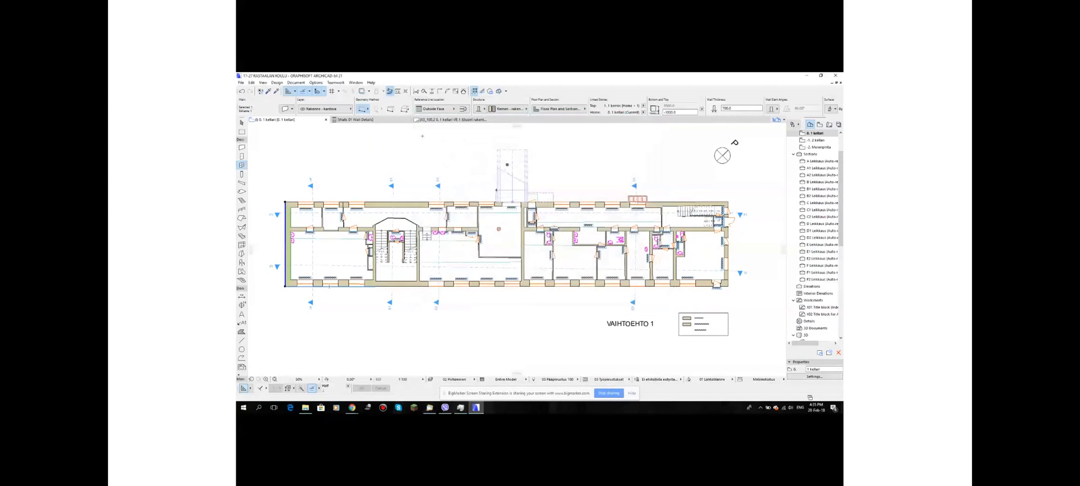
Open the Property Manager and examine the available property groups with their data types and default values
click(316, 83)
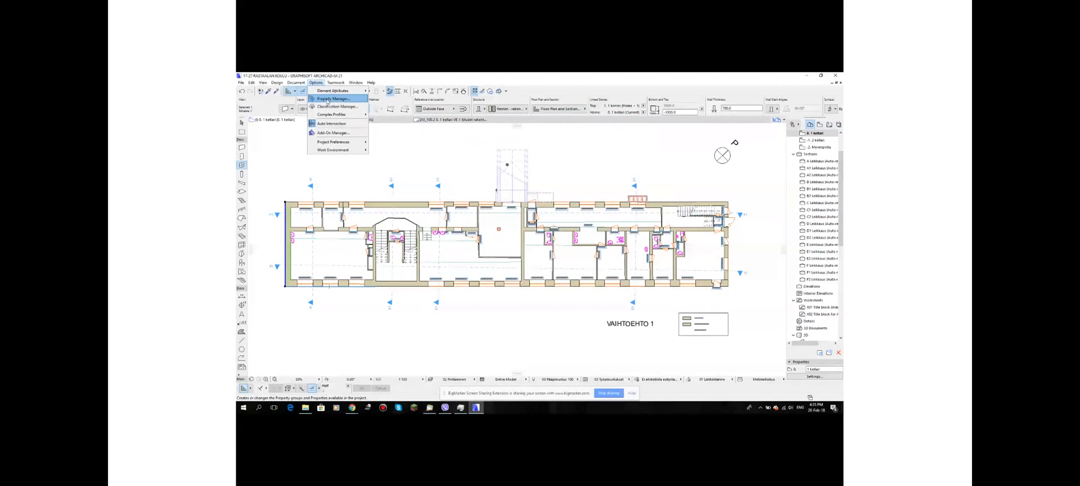
click(327, 101)
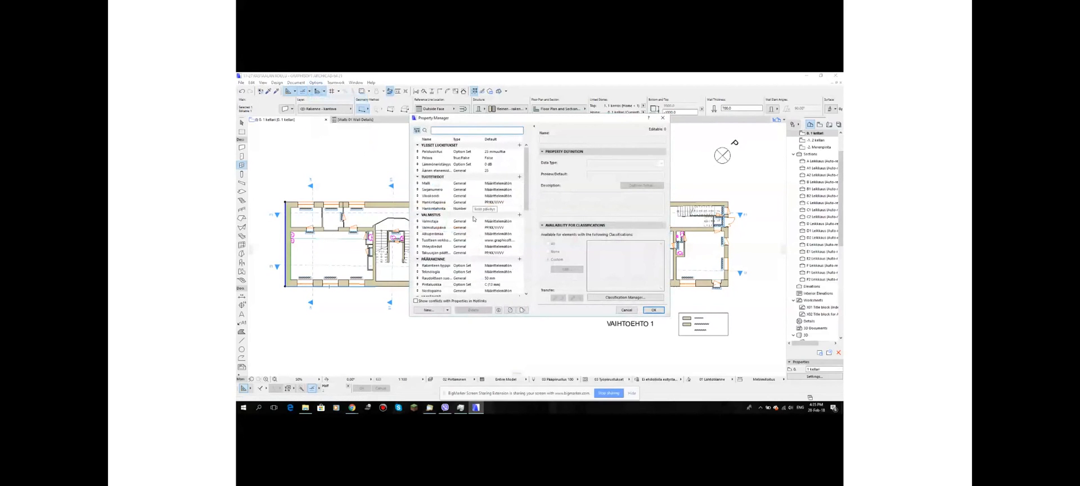
scroll(472, 253, down, 5)
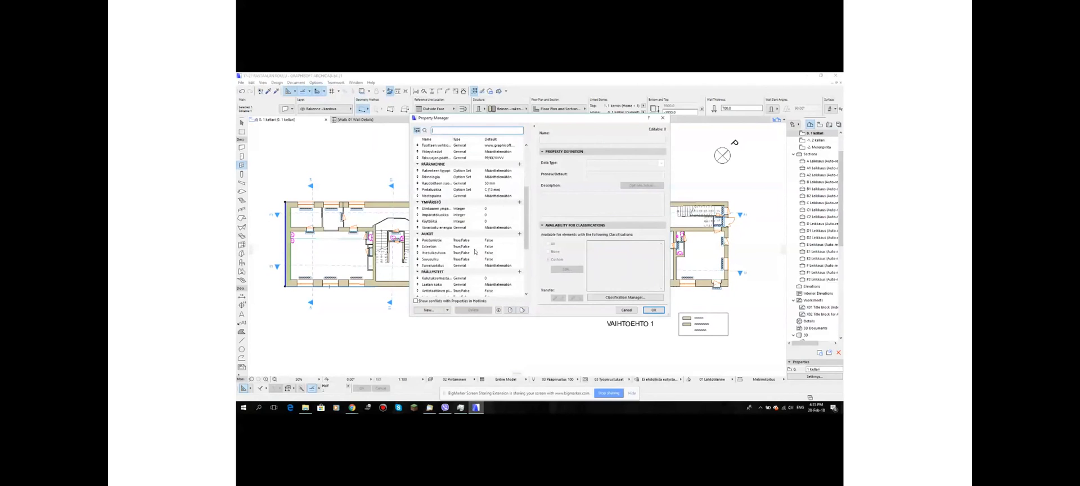
scroll(474, 252, up, 5)
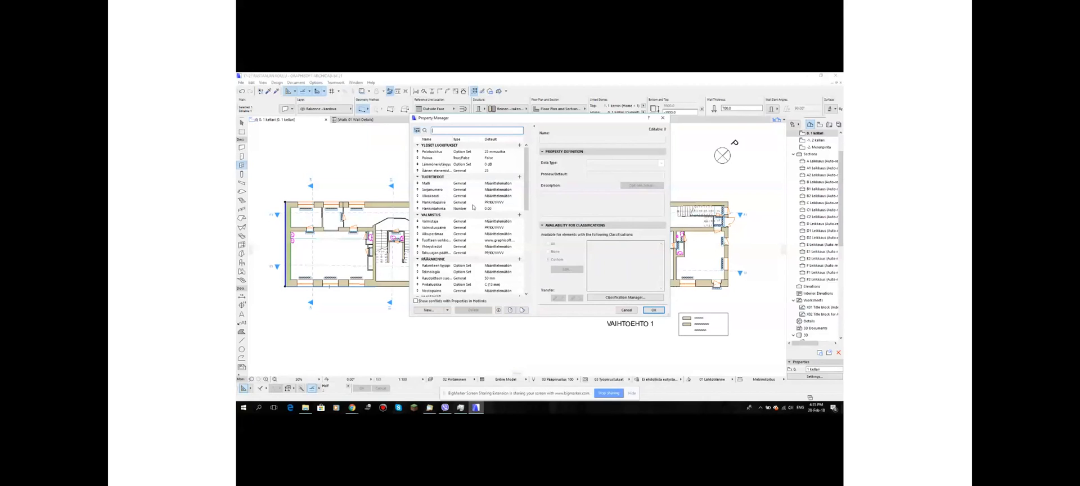
scroll(453, 237, down, 3)
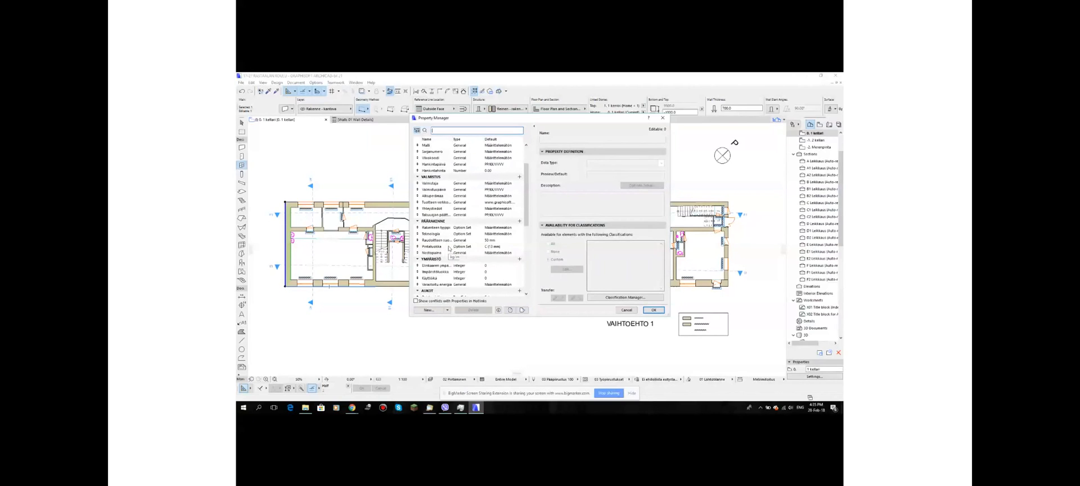
scroll(446, 223, up, 3)
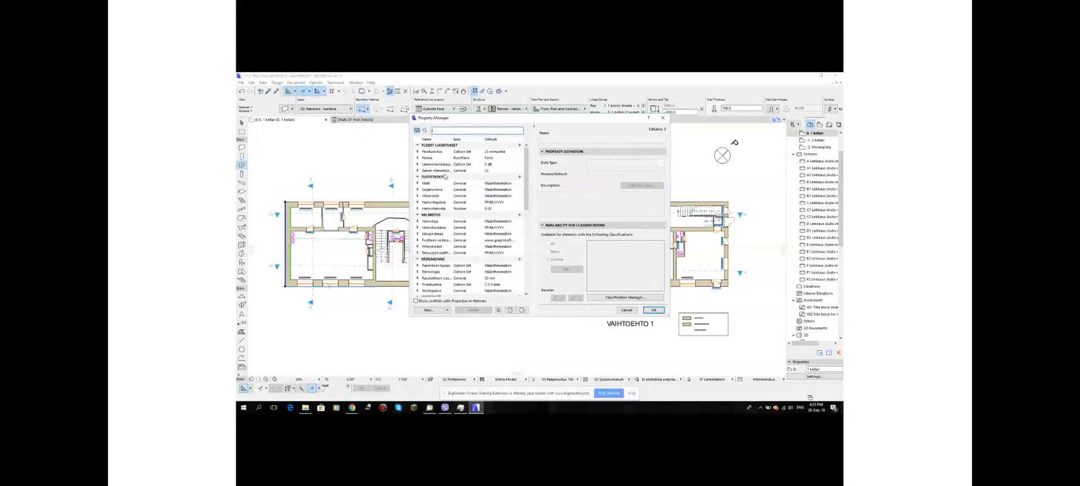
Select the Paloluokitus property and review its available data types and default value choices
click(440, 151)
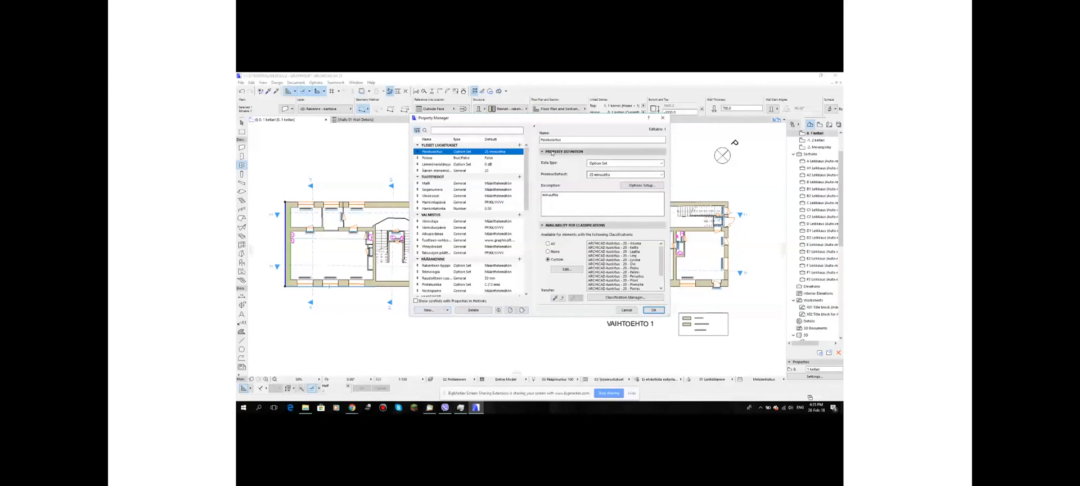
click(661, 163)
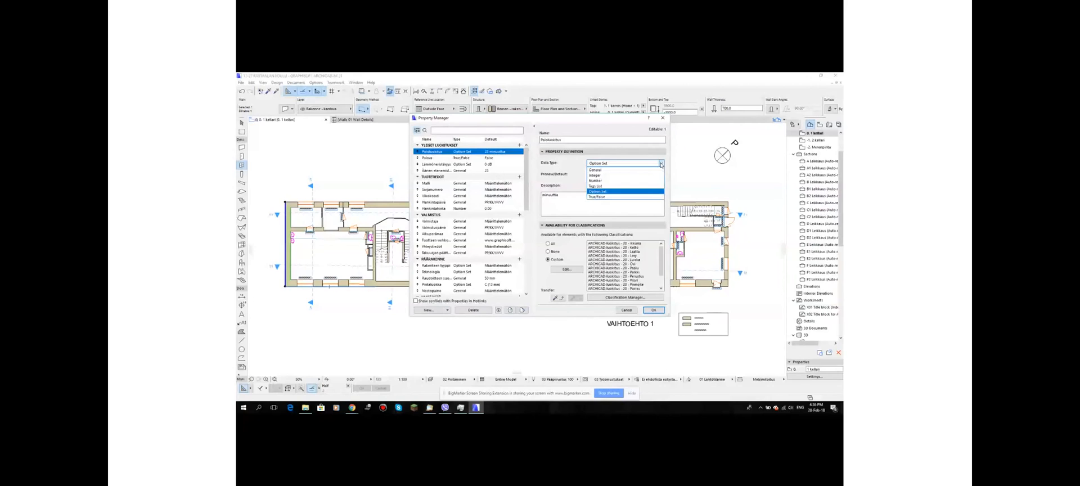
click(613, 192)
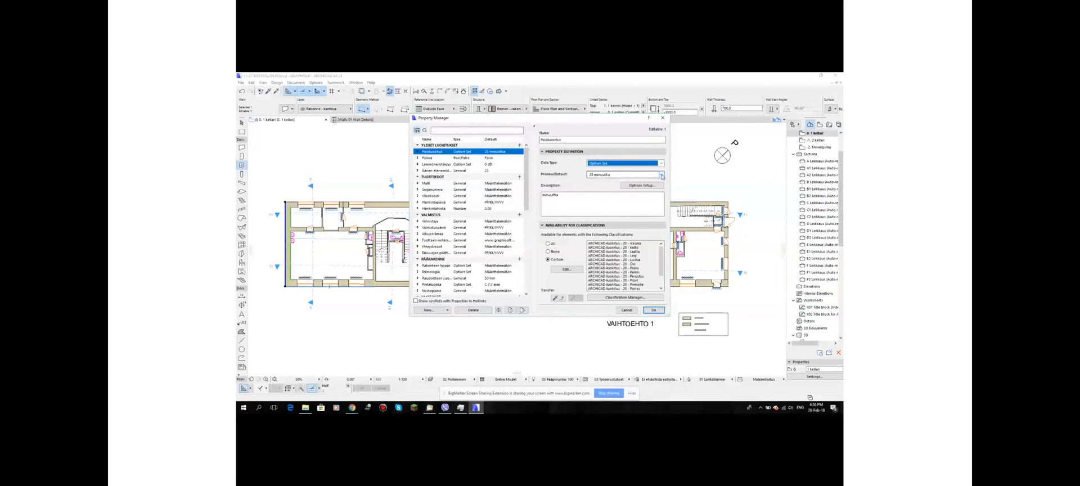
click(661, 175)
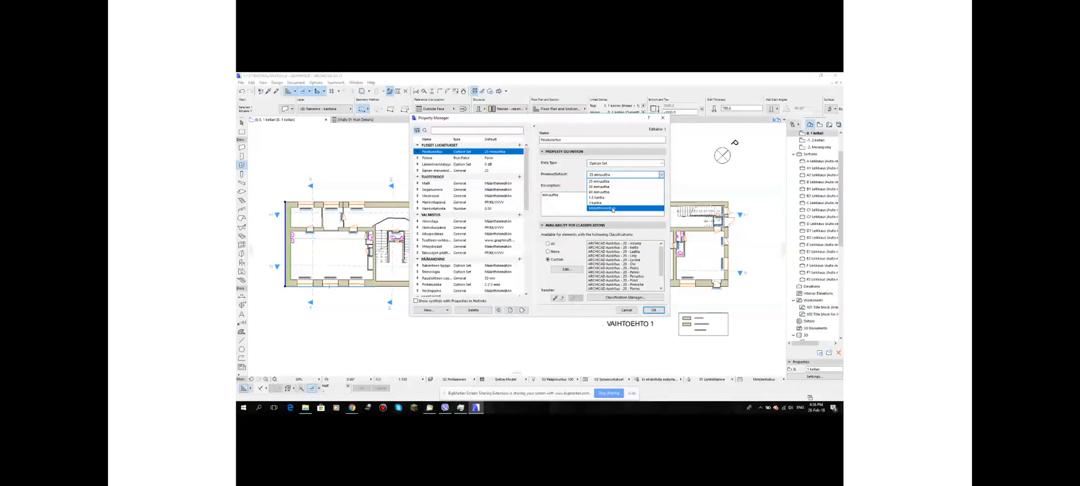
click(619, 159)
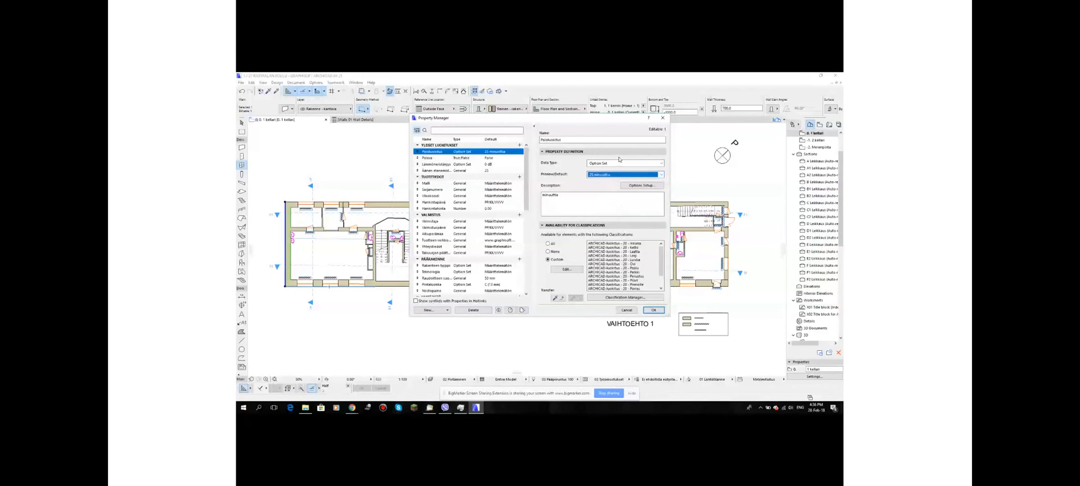
Add a "0 minuuttia" option at the start of the Paloluokitus option set, plus one further option with its default name
click(640, 185)
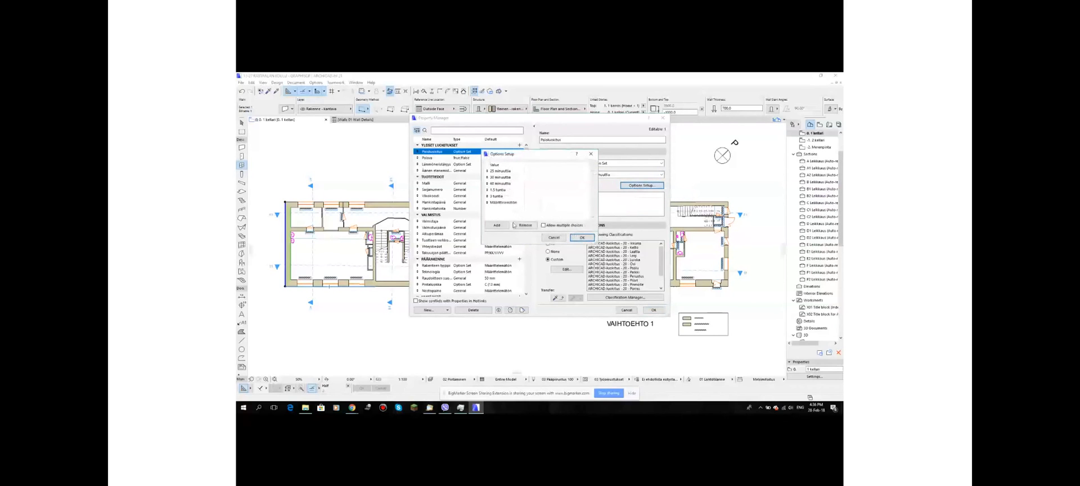
click(497, 226)
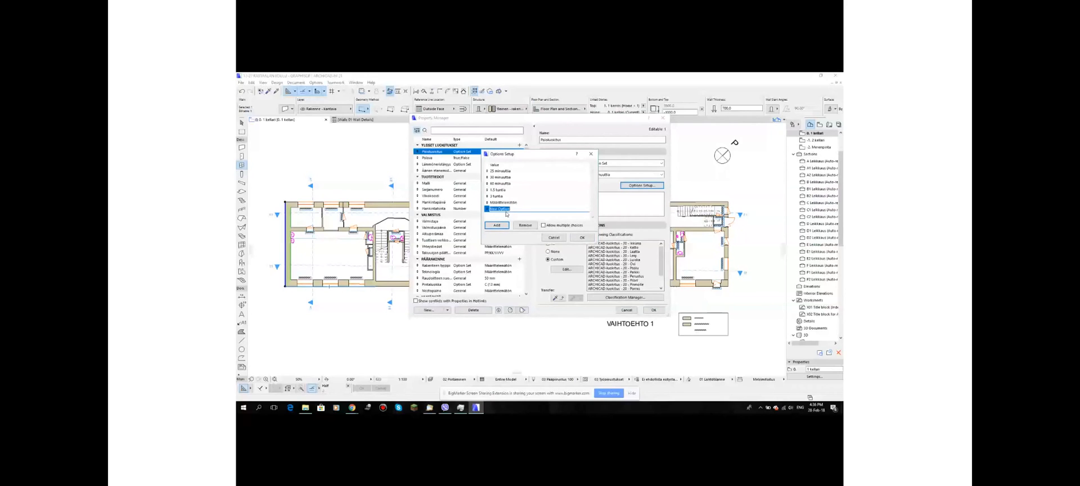
text(0 minuuttia)
key(Return)
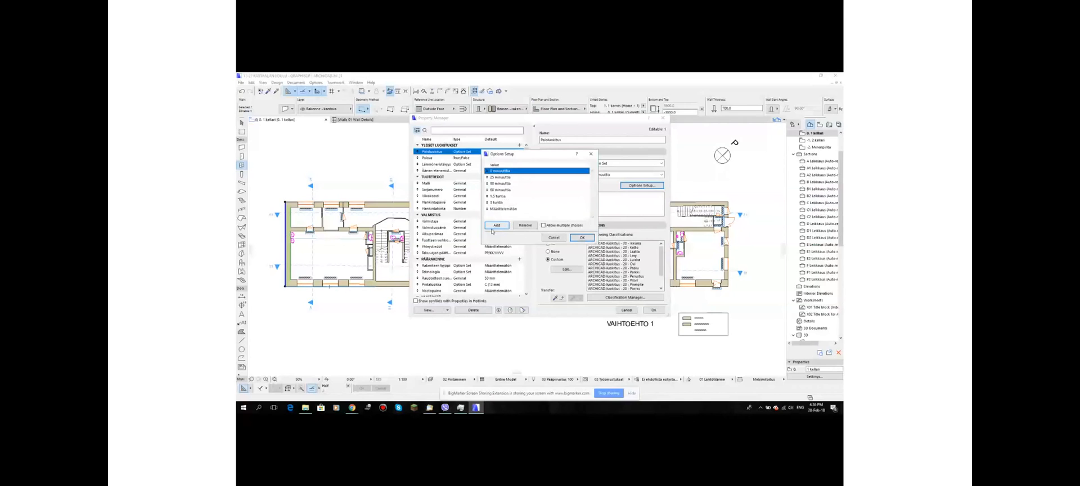
click(495, 226)
click(581, 238)
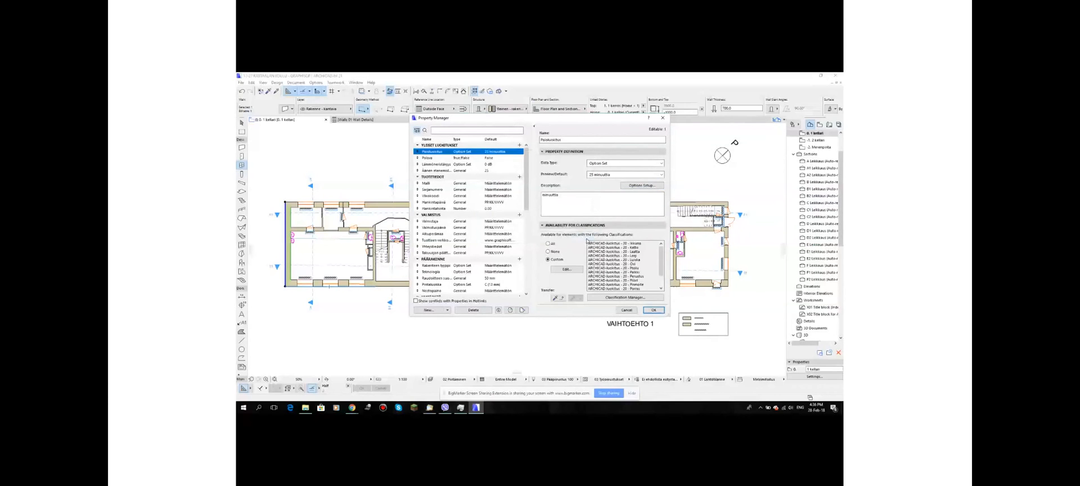
Check the updated default value choices and the option setup of the Paloluokitus property
click(660, 175)
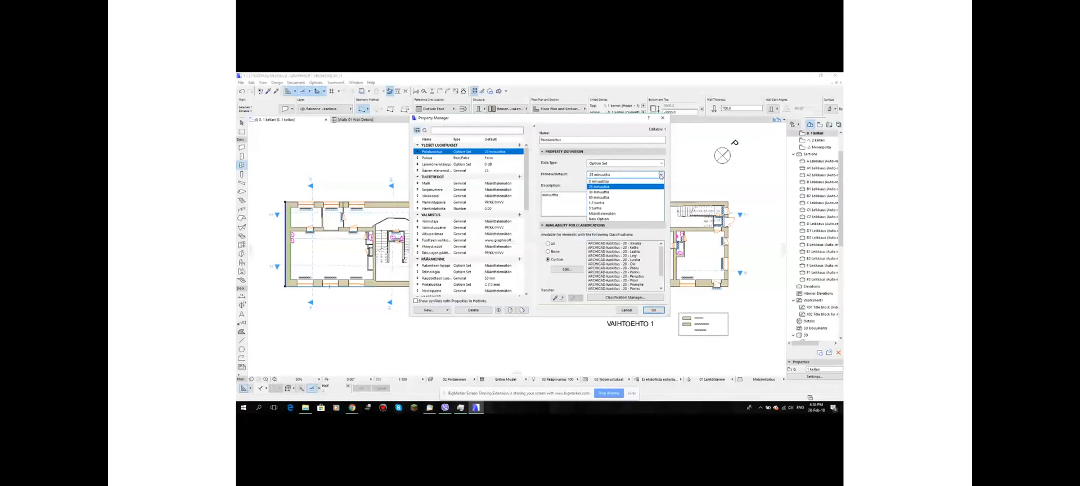
click(624, 186)
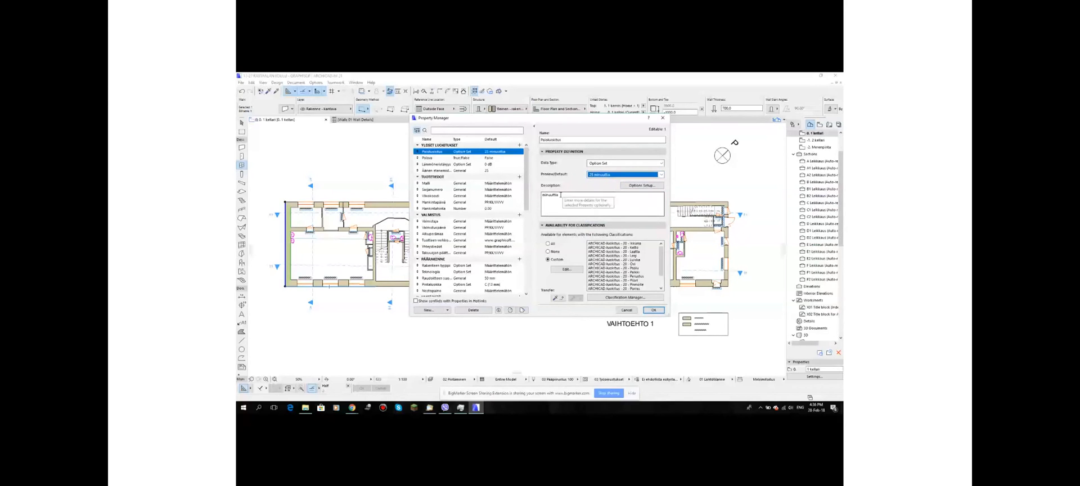
click(649, 188)
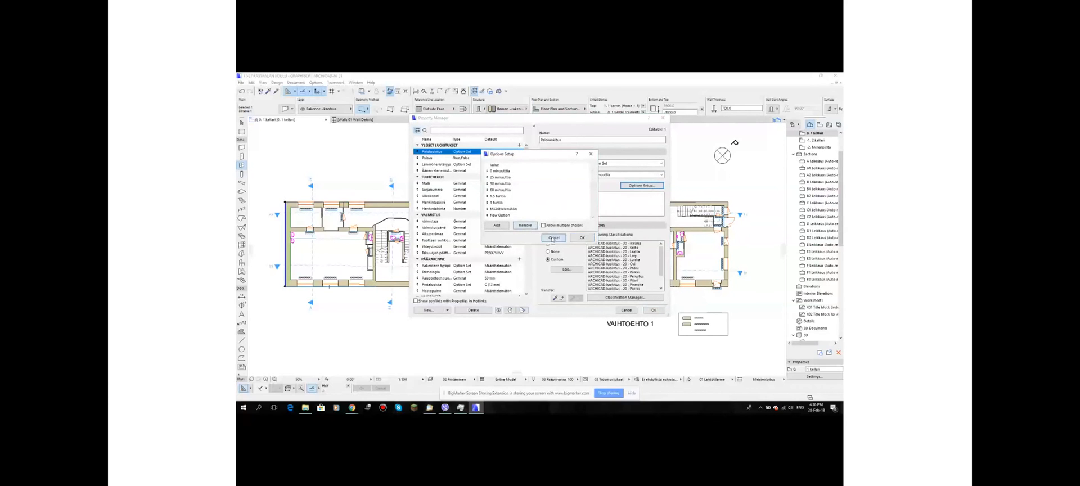
click(583, 237)
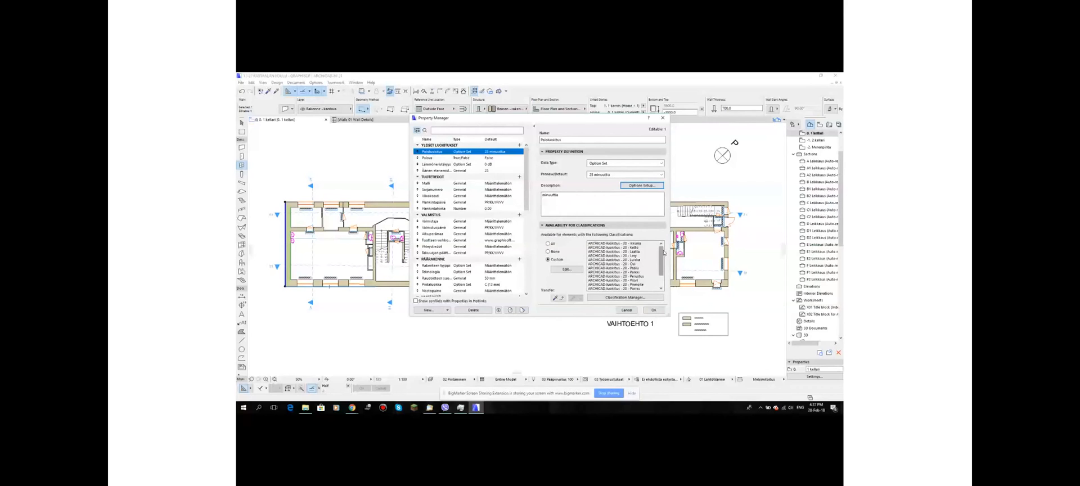
Examine which classifications the Paloluokitus property is available for, including the full availability list
mouse_move(662, 254)
mouse_down()
mouse_move(662, 274)
mouse_move(660, 251)
mouse_up()
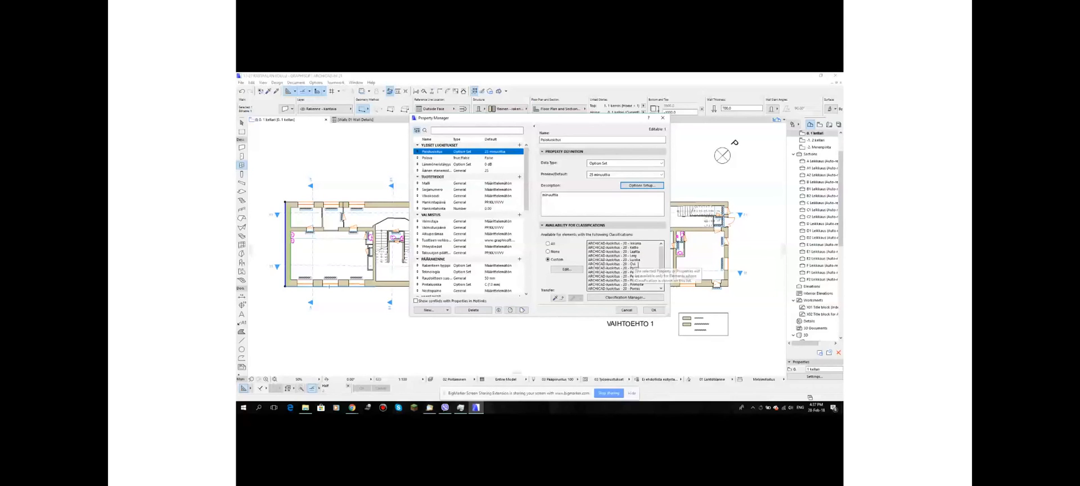
scroll(645, 278, down, 2)
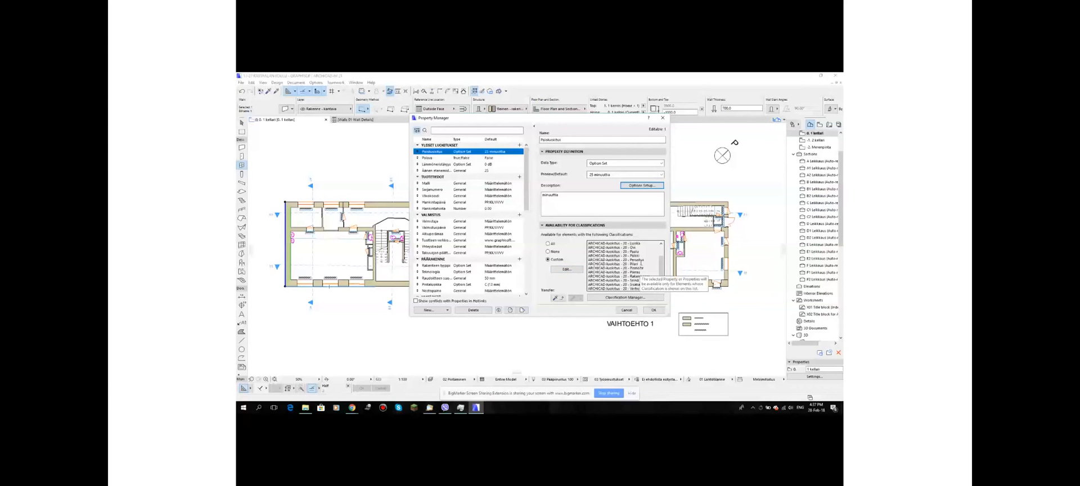
click(570, 270)
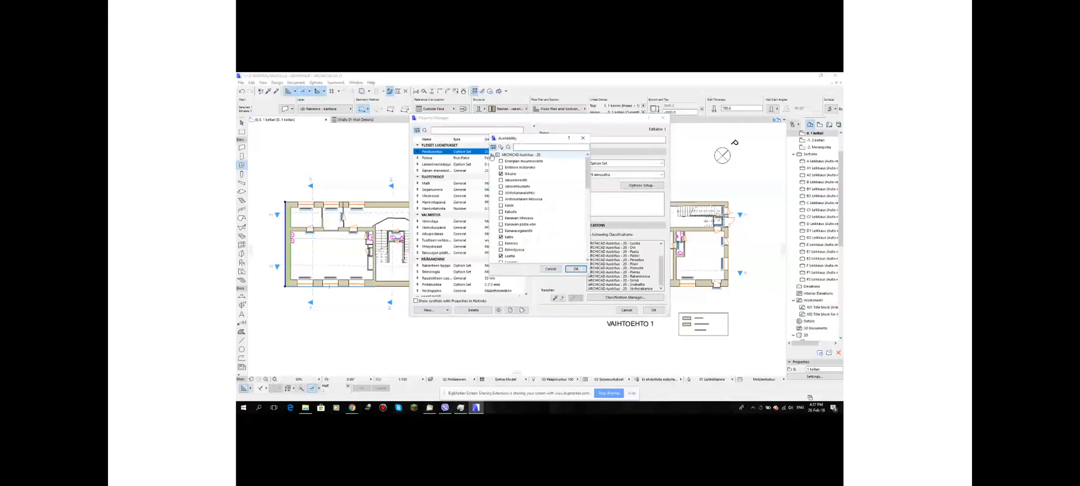
scroll(524, 196, down, 8)
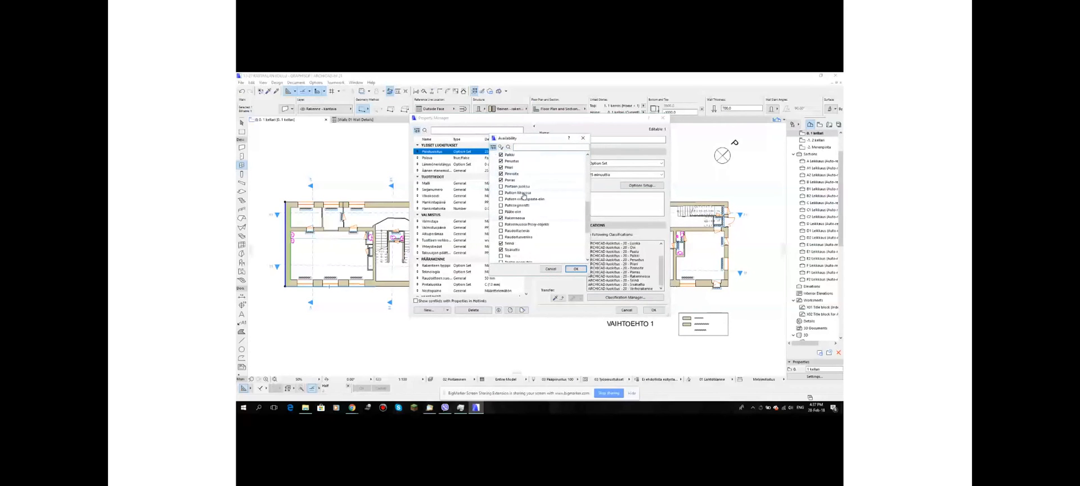
scroll(524, 195, down, 5)
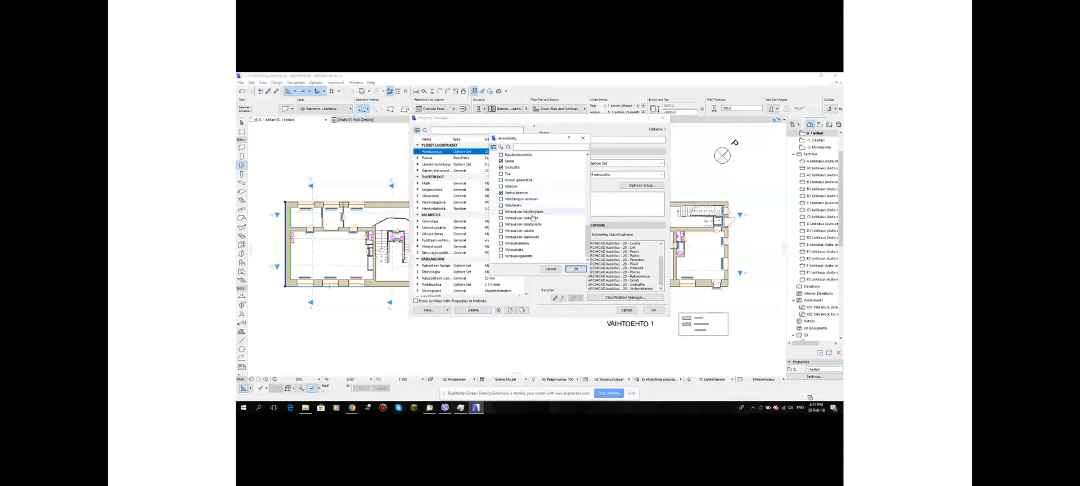
scroll(533, 219, up, 8)
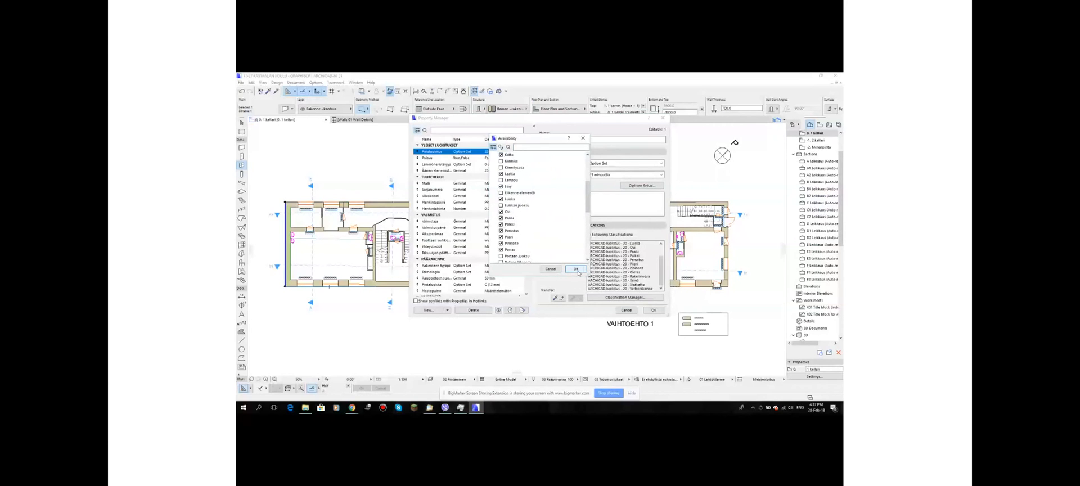
click(577, 270)
Open the Classification Manager from the property settings, inspect the classification system's items, and return without changes
click(635, 298)
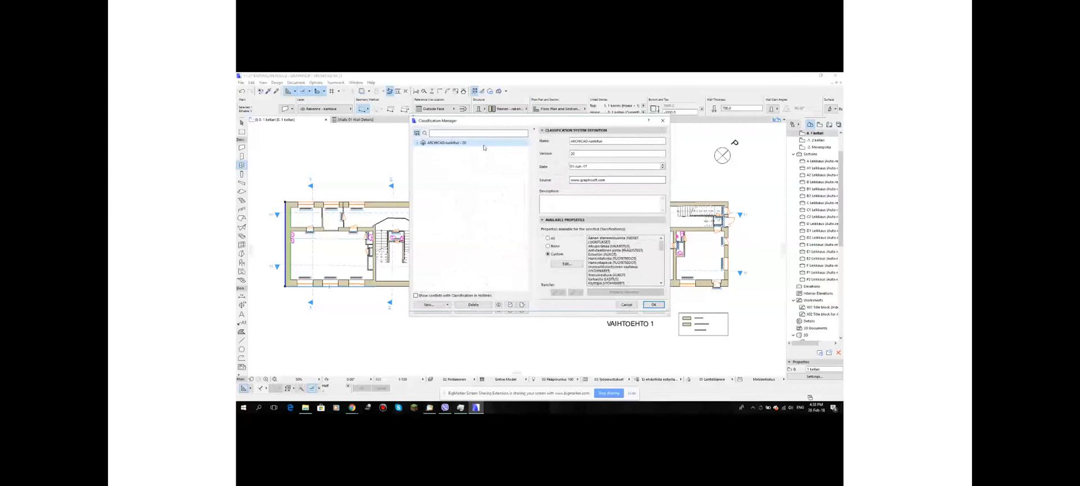
click(417, 143)
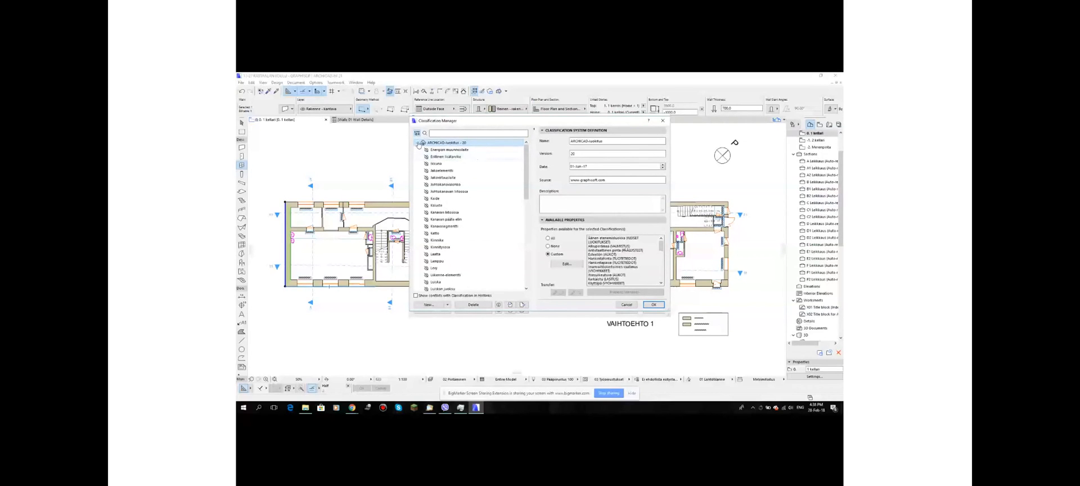
click(418, 143)
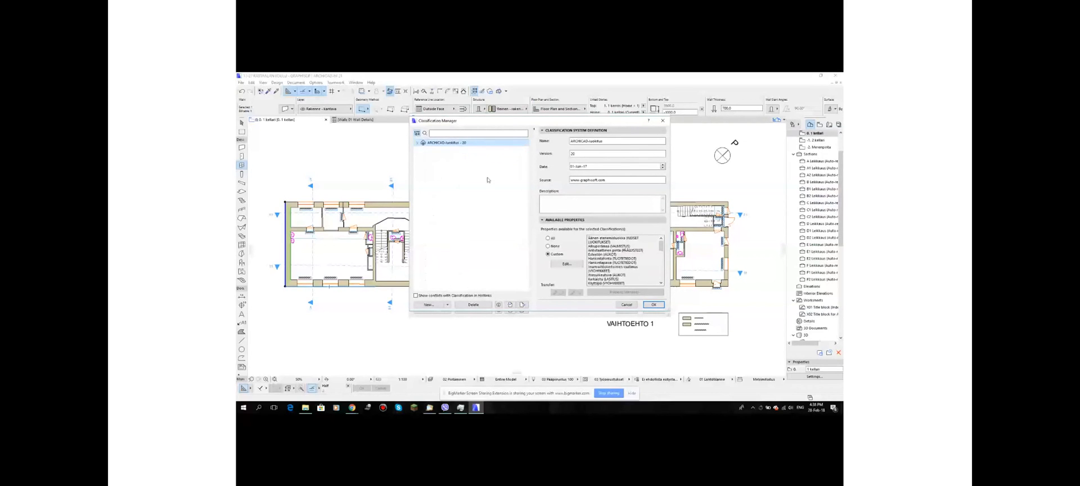
click(626, 304)
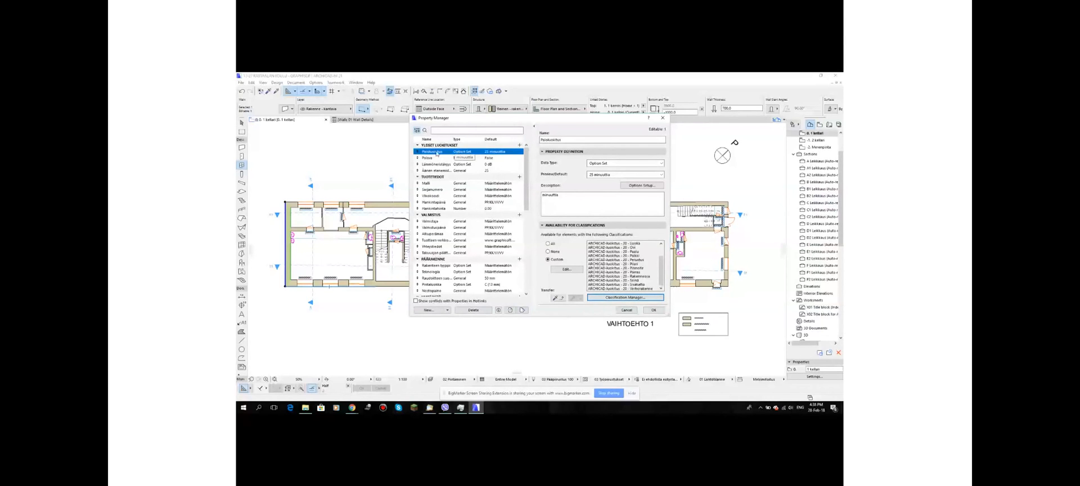
View the definition of the option-set property with the 0 dB default and accept the Property Manager changes
click(506, 165)
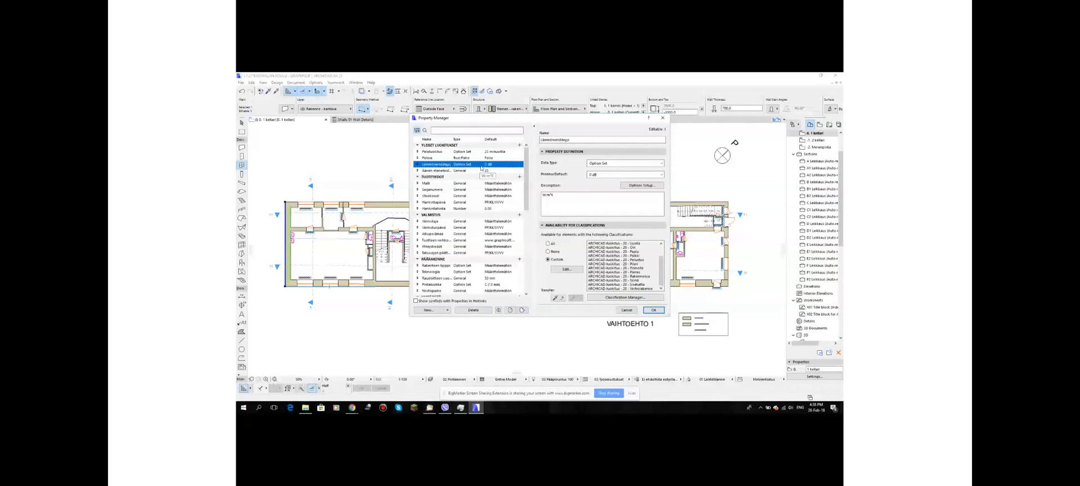
click(654, 310)
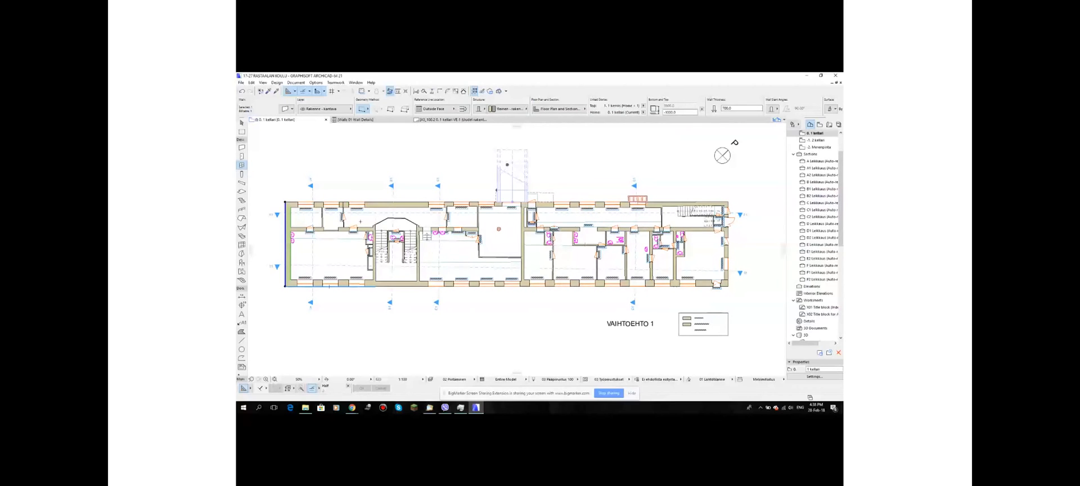
scroll(360, 219, up, 1)
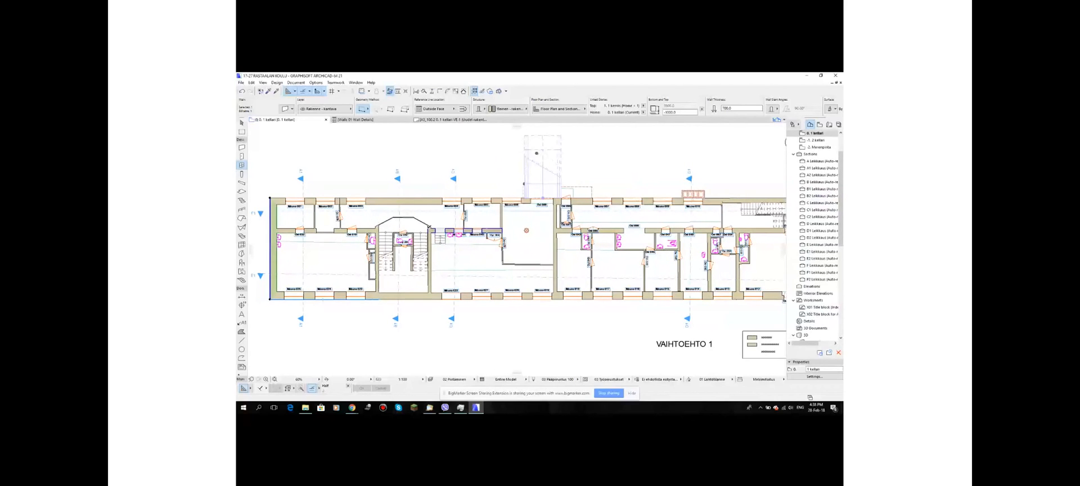
Examine the renovation floor plan and its door and window labels along the whole building
middle_drag(445, 228, 418, 215)
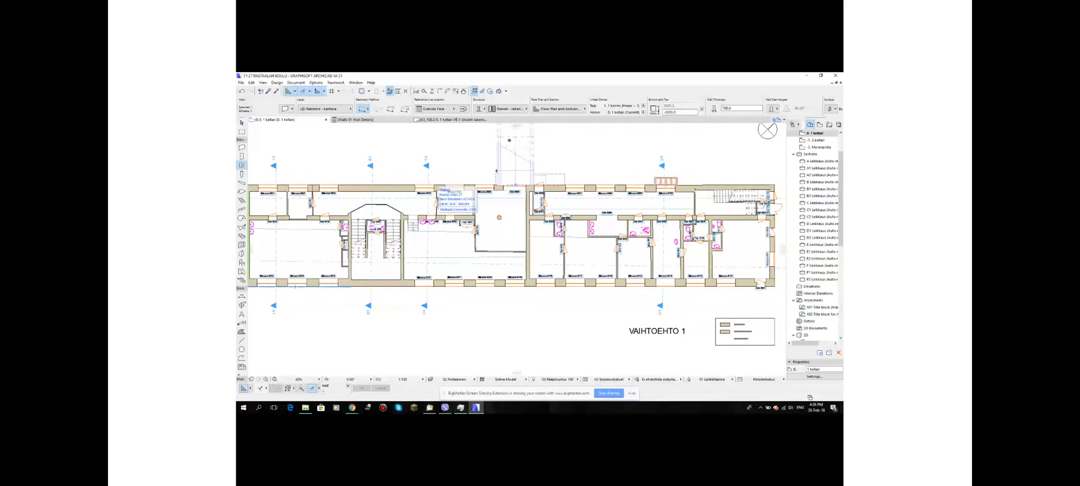
scroll(296, 286, down, 2)
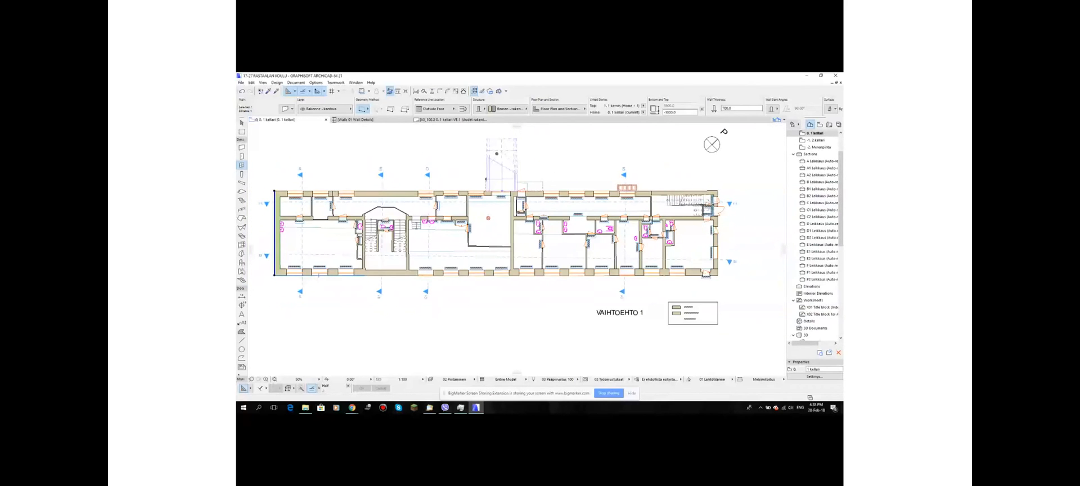
scroll(304, 205, up, 5)
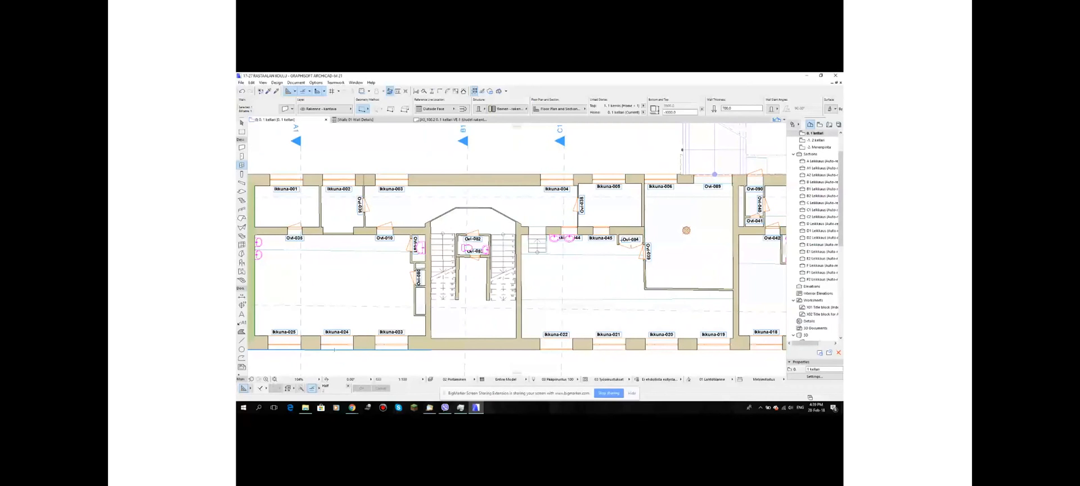
middle_drag(620, 267, 583, 248)
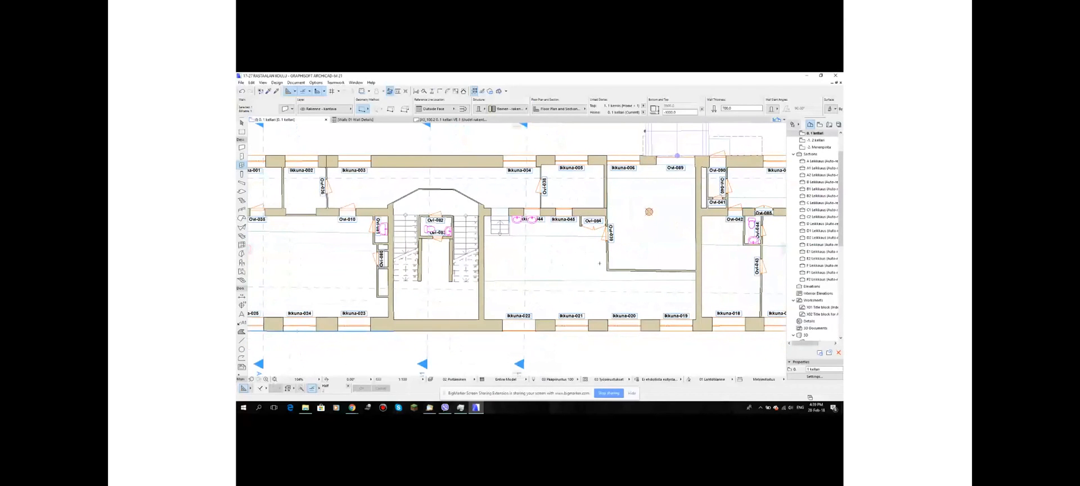
scroll(507, 263, down, 2)
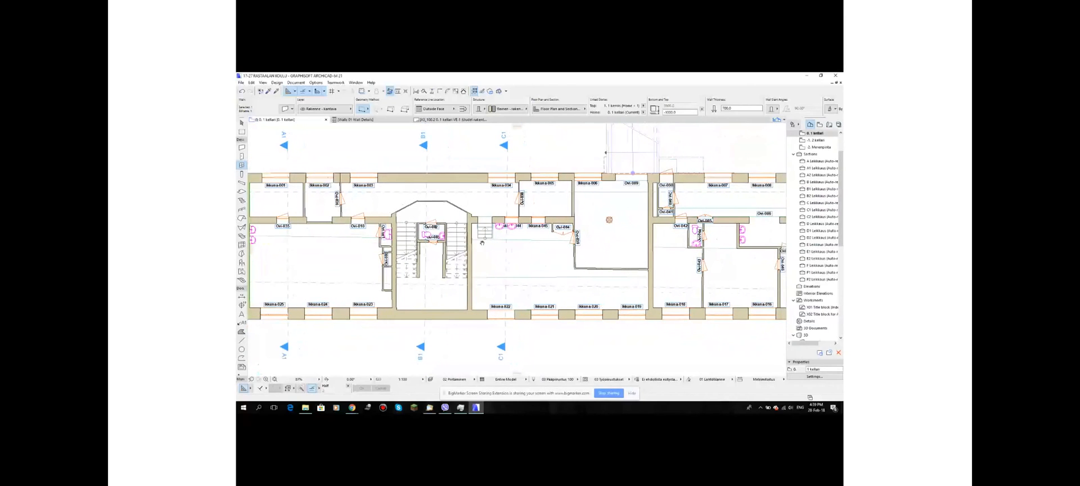
scroll(638, 198, down, 2)
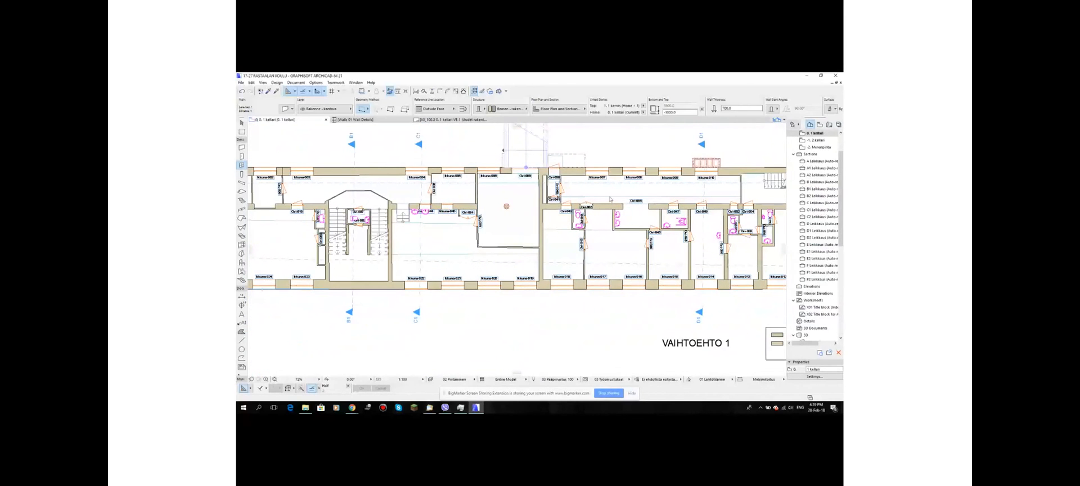
scroll(637, 192, down, 2)
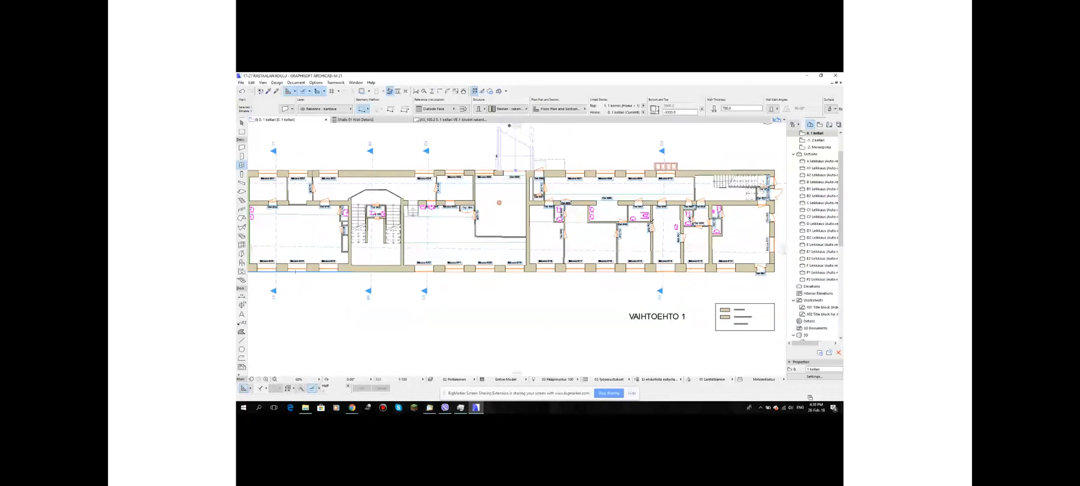
scroll(628, 223, down, 2)
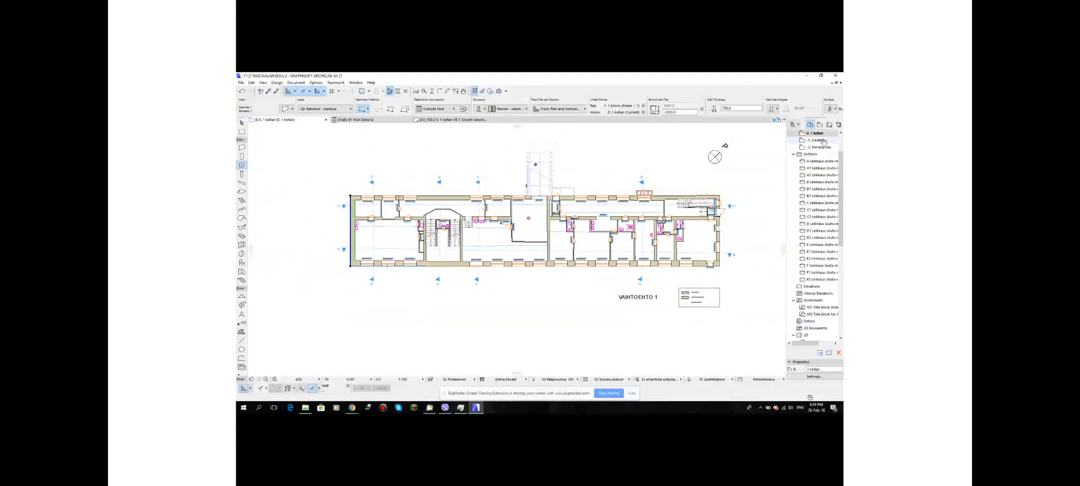
Create a new element schedule scheme with ID WS-01 and name Wall Schedule in the project's element schedules
scroll(822, 142, down, 4)
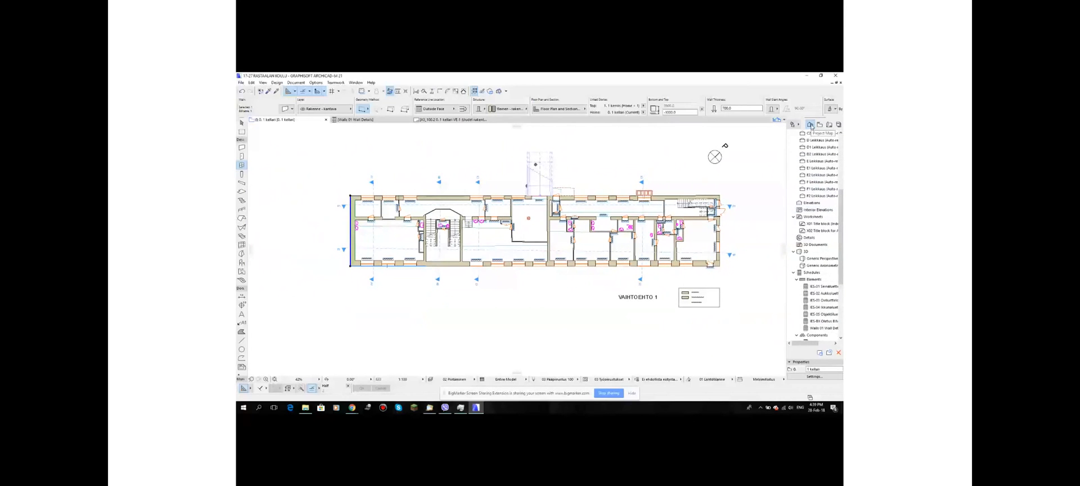
scroll(813, 204, down, 2)
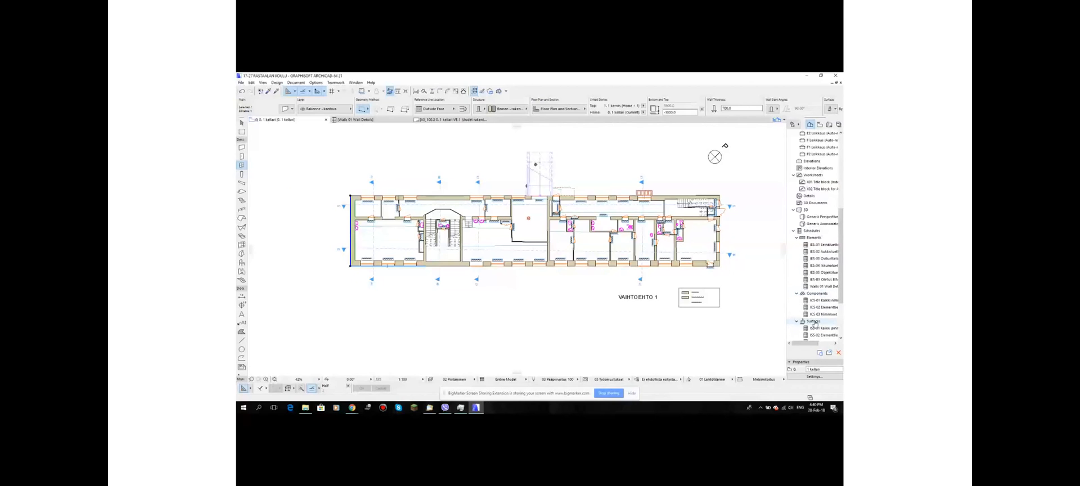
scroll(815, 324, down, 3)
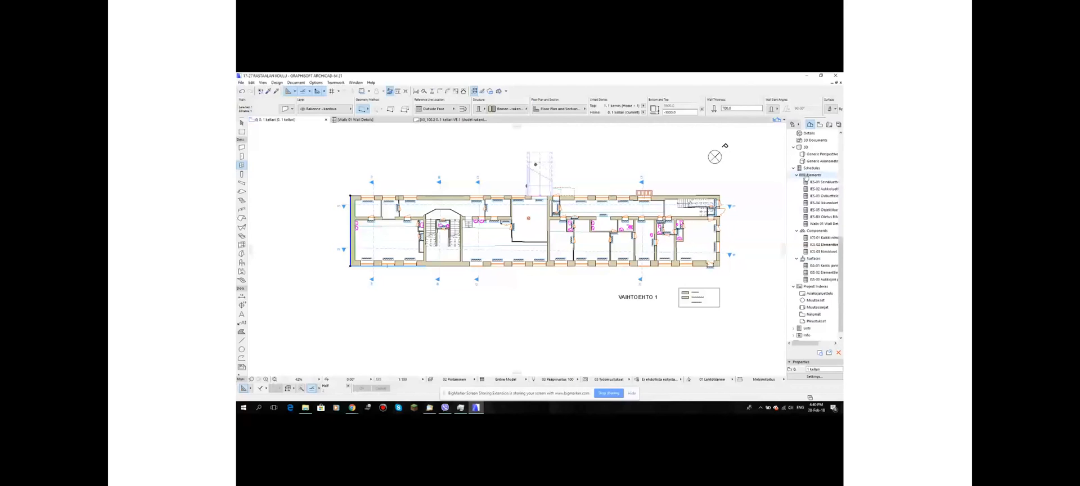
right_click(806, 178)
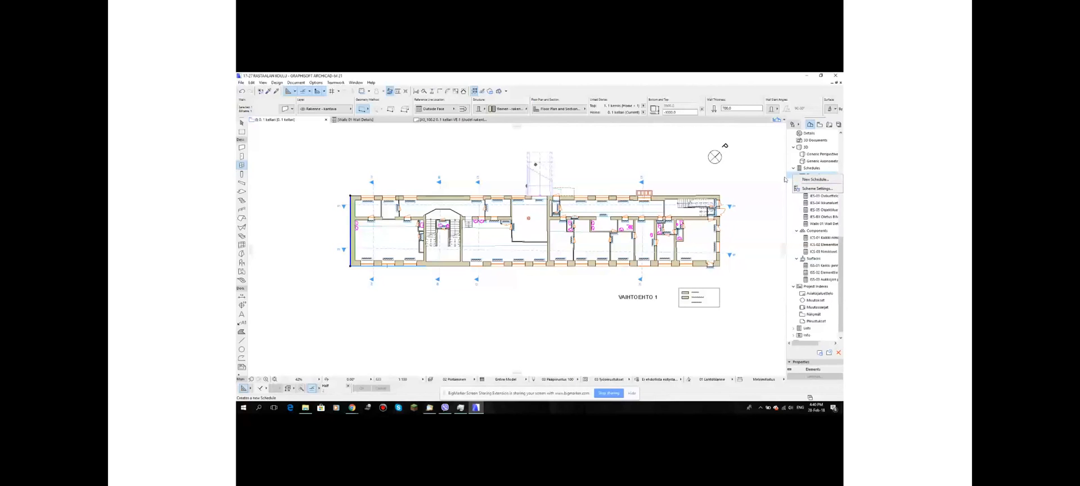
click(786, 178)
right_click(799, 178)
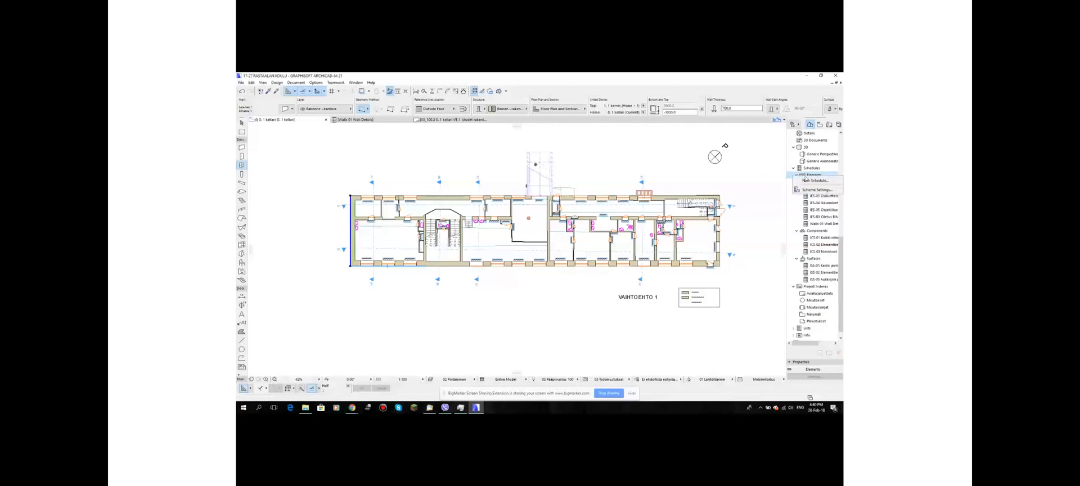
click(811, 180)
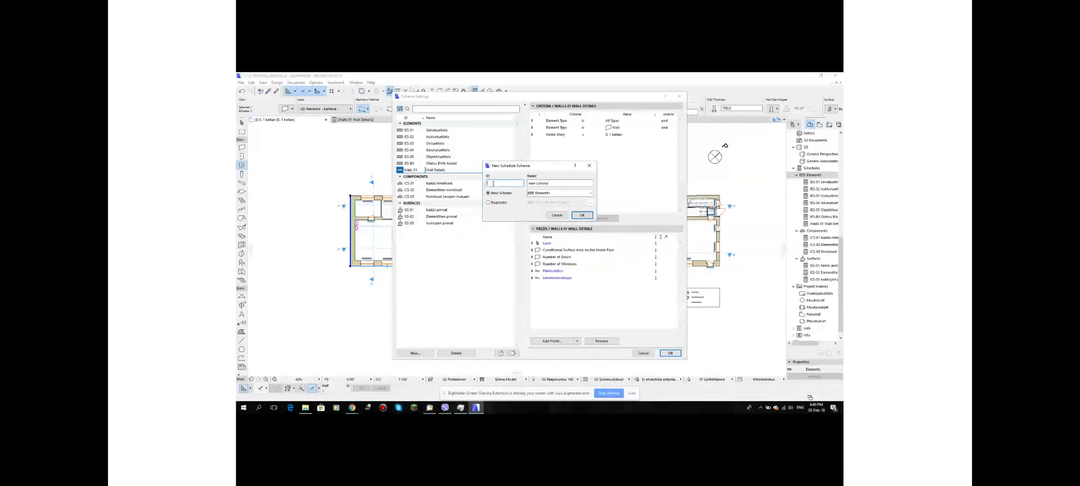
text(WS-01)
key(Tab)
text(Wall Schedul)
click(573, 193)
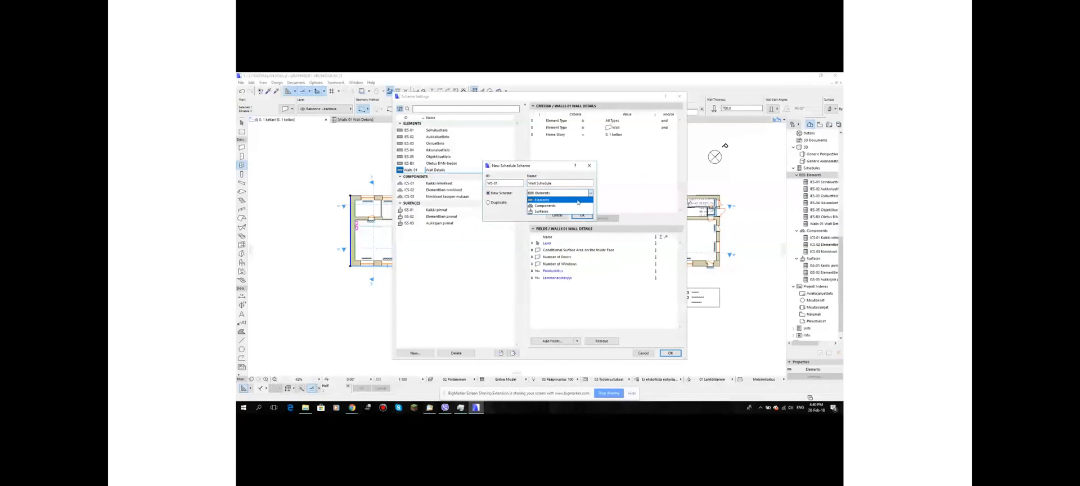
click(585, 212)
click(582, 215)
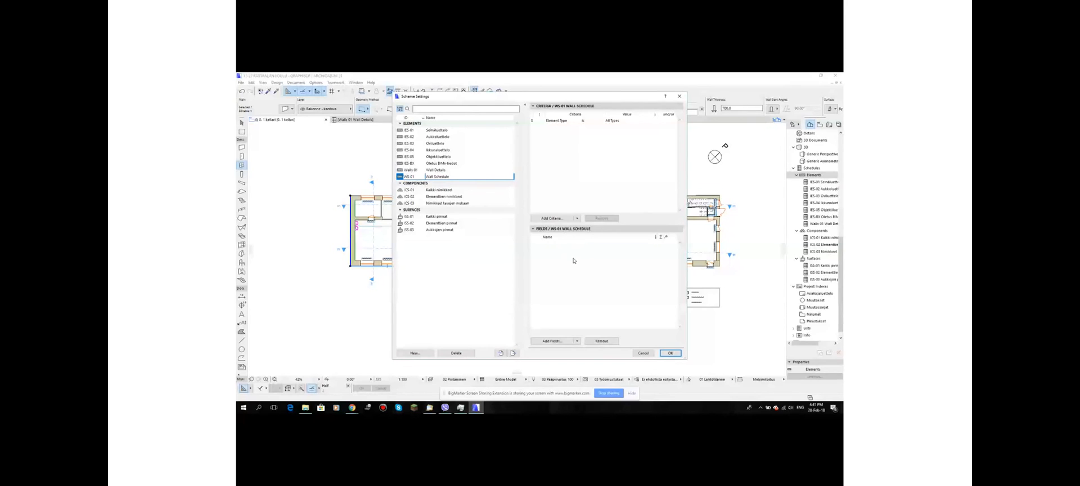
Add a second Element Type criterion to the Wall Schedule scheme and set it to is Wall
click(560, 159)
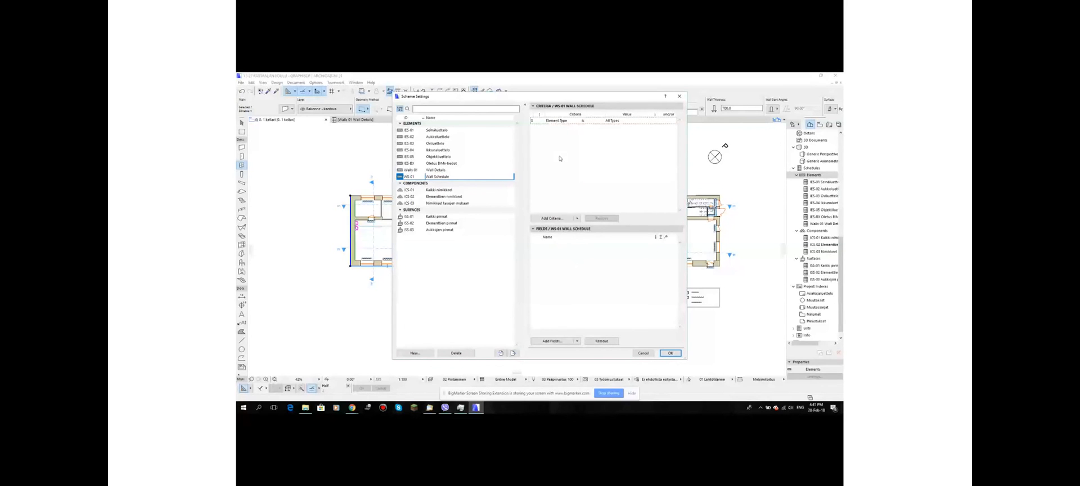
click(554, 218)
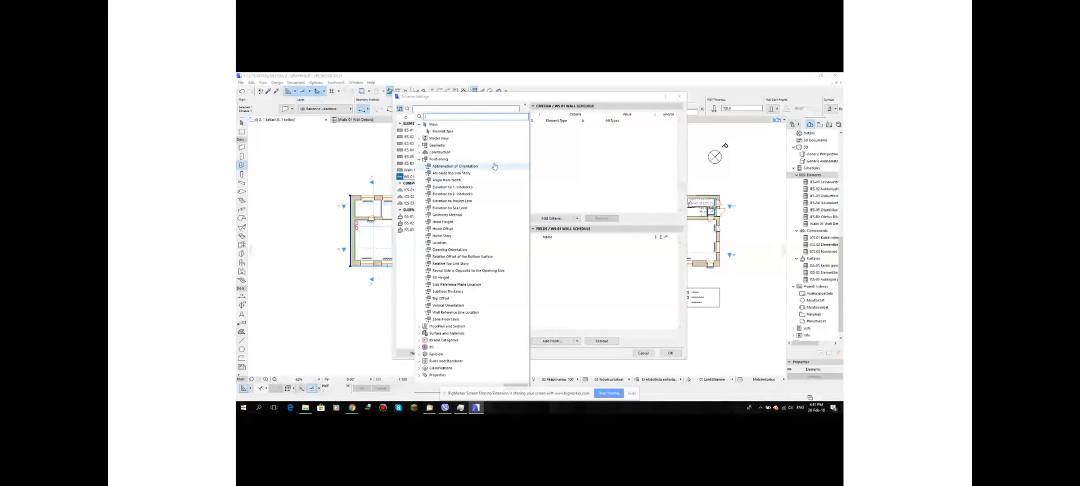
click(419, 159)
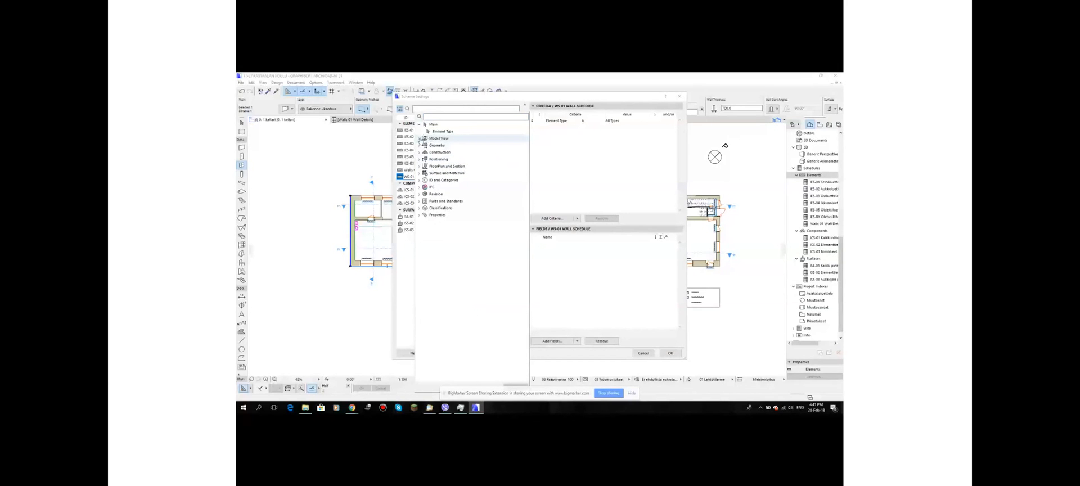
click(444, 131)
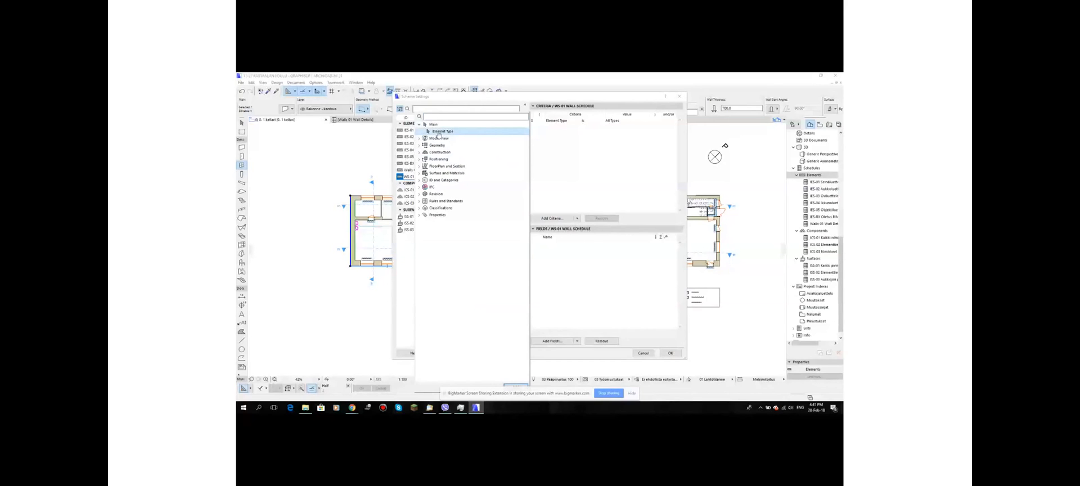
double_click(439, 133)
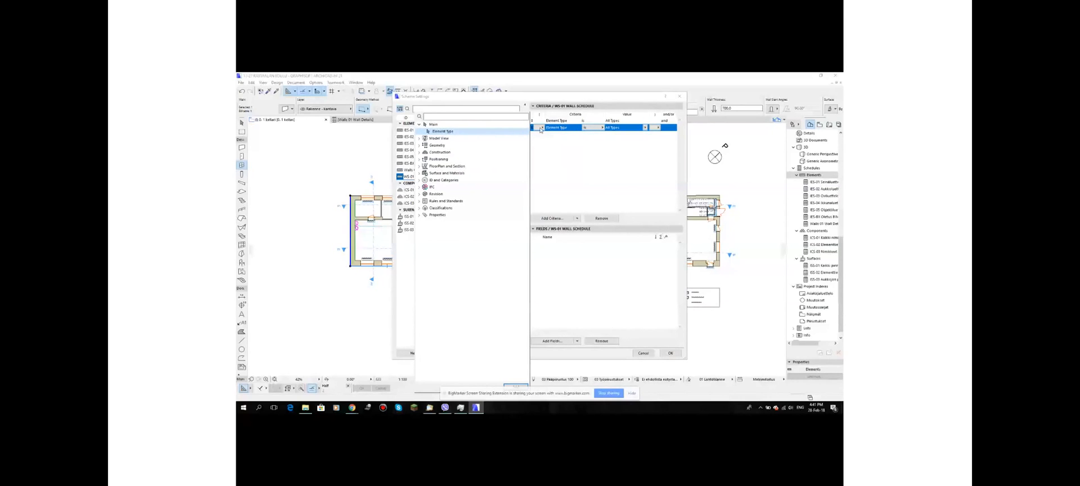
click(558, 142)
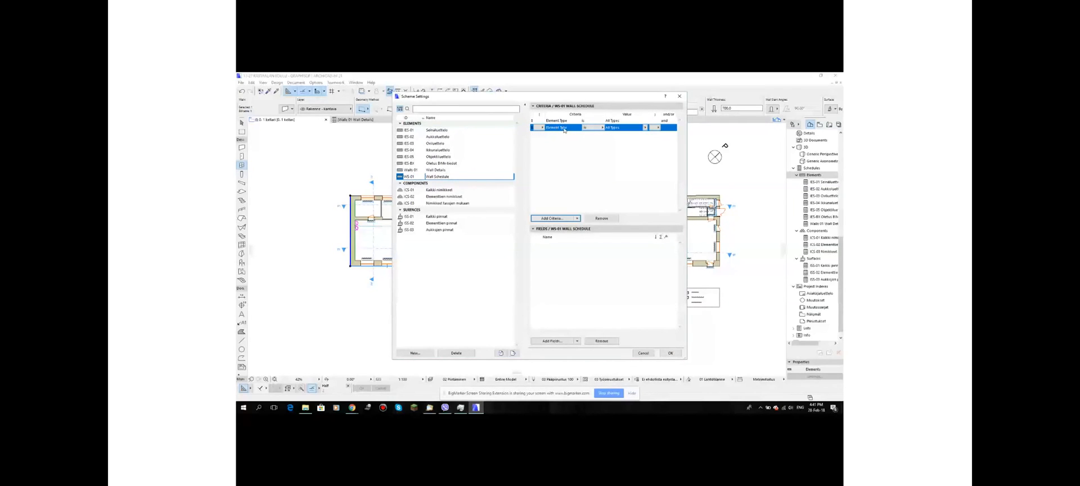
click(602, 127)
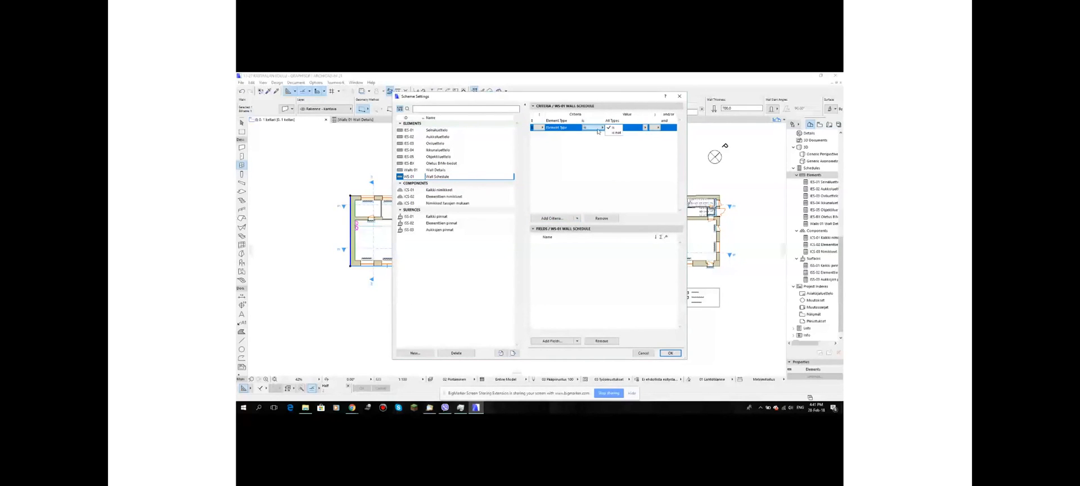
click(611, 128)
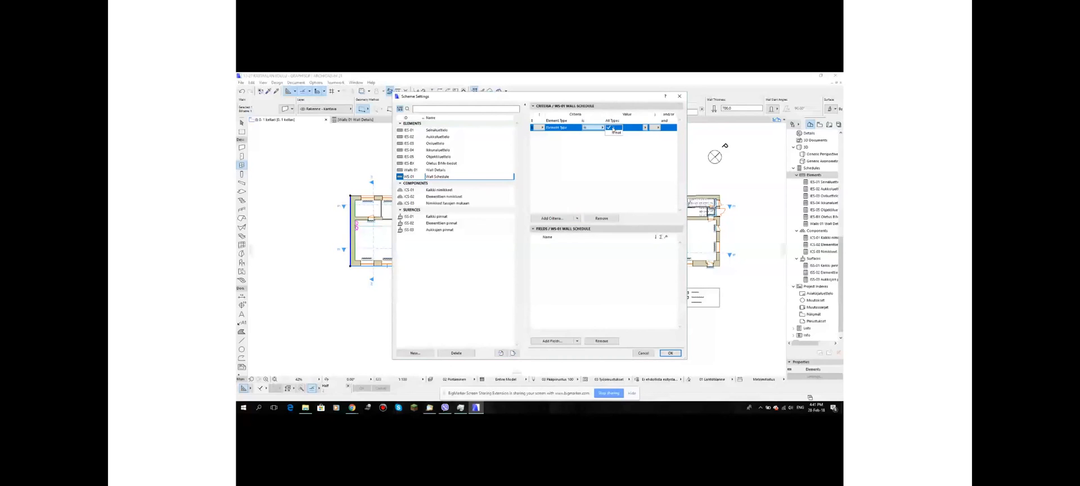
click(645, 128)
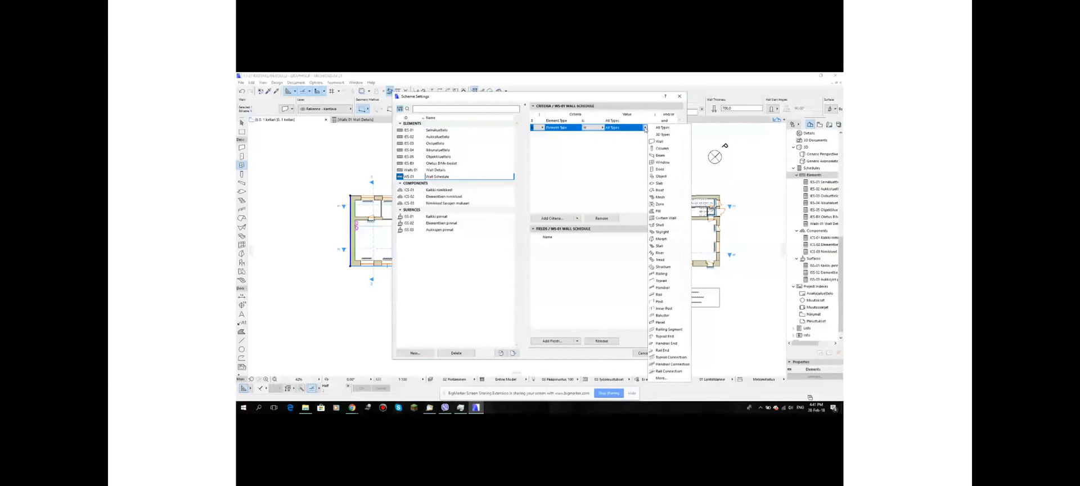
click(662, 142)
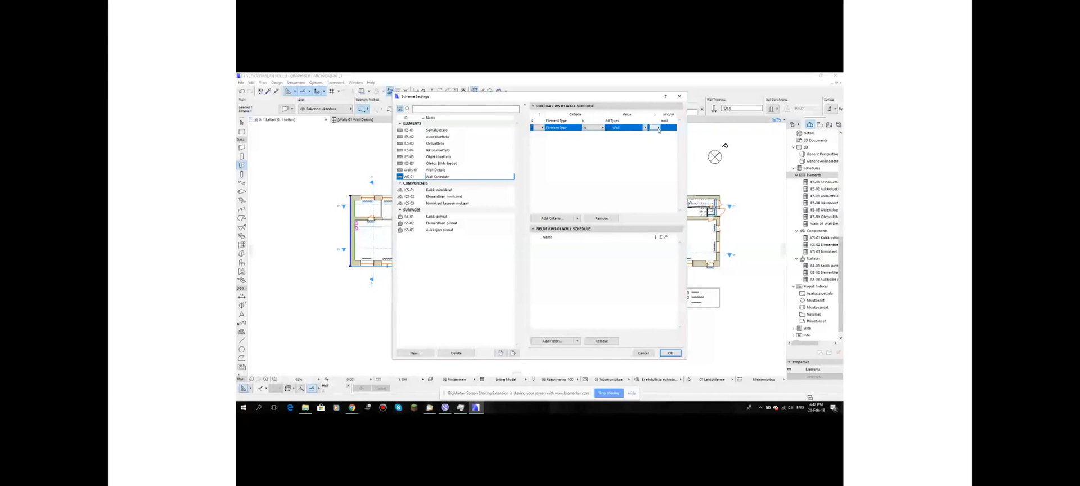
Place an opening parenthesis before the Wall element type criterion and leave its closing parenthesis empty
click(657, 128)
click(658, 129)
click(543, 129)
click(550, 134)
click(658, 129)
click(668, 131)
Add a Layer criterion set to Rakenne - kantava and close the parenthesis after it
click(565, 218)
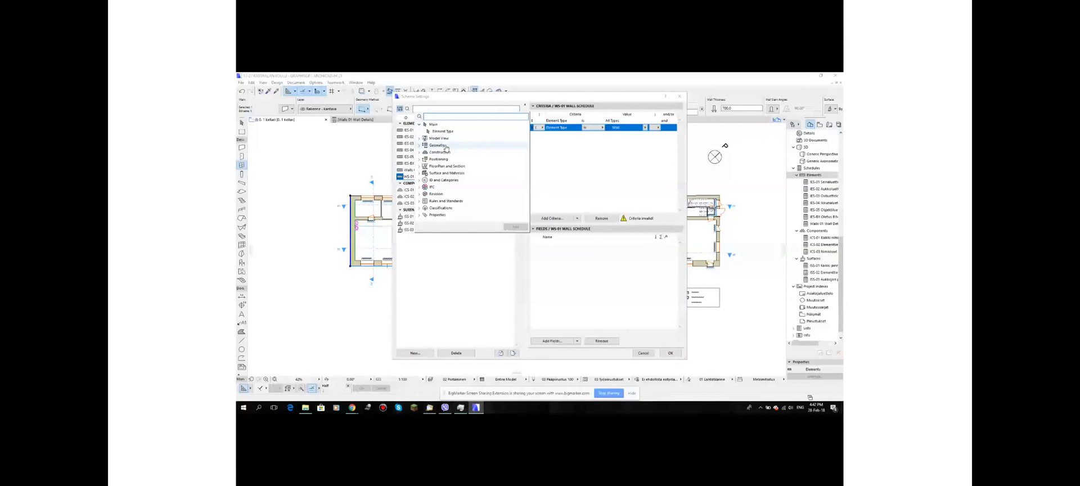
click(419, 138)
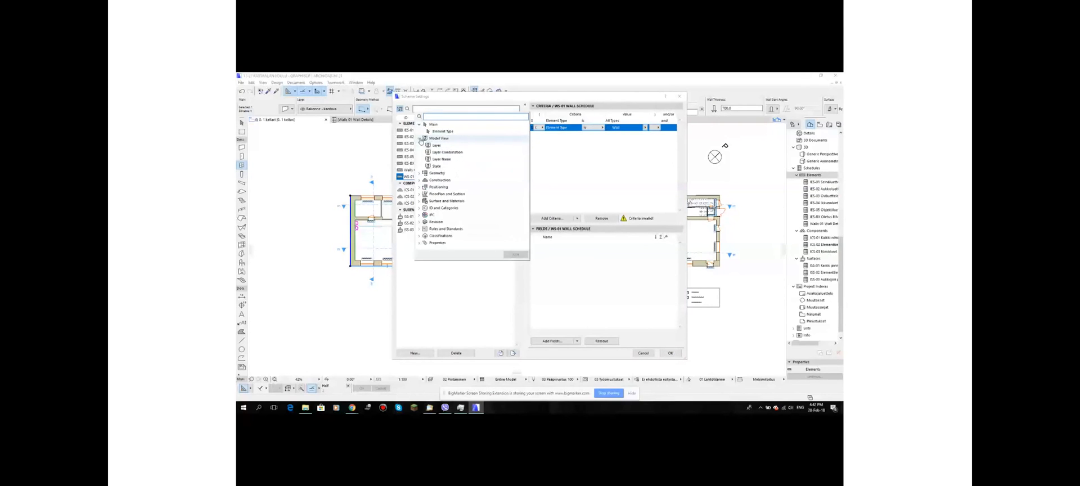
double_click(435, 145)
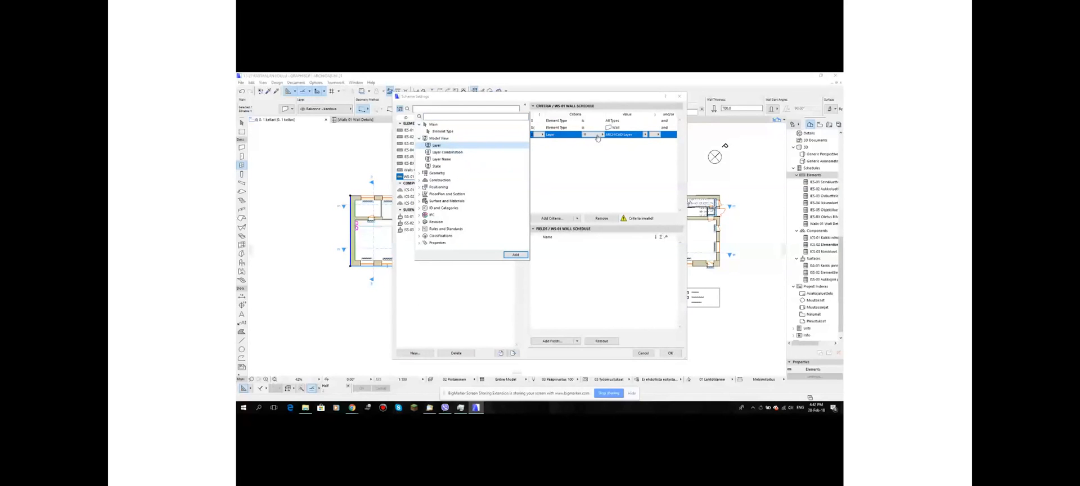
click(645, 137)
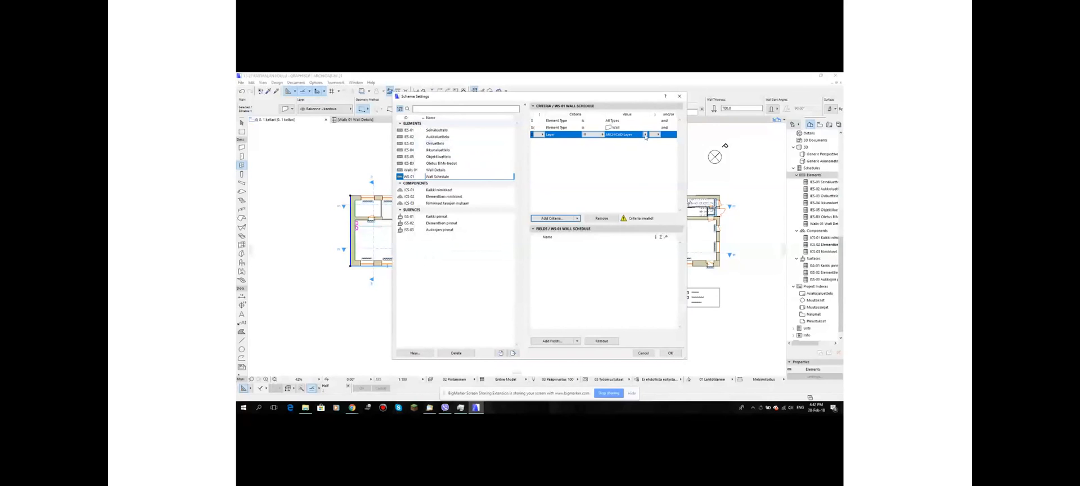
click(645, 136)
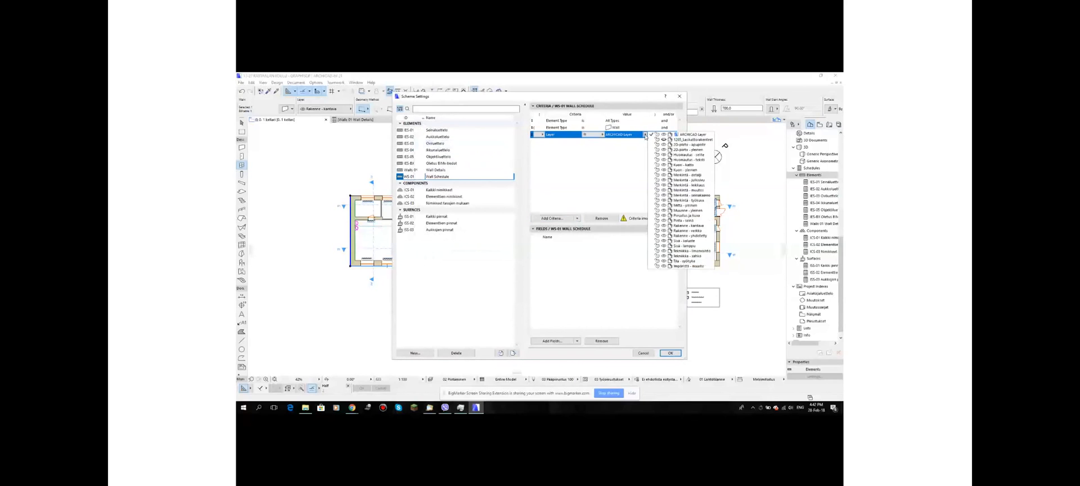
click(707, 225)
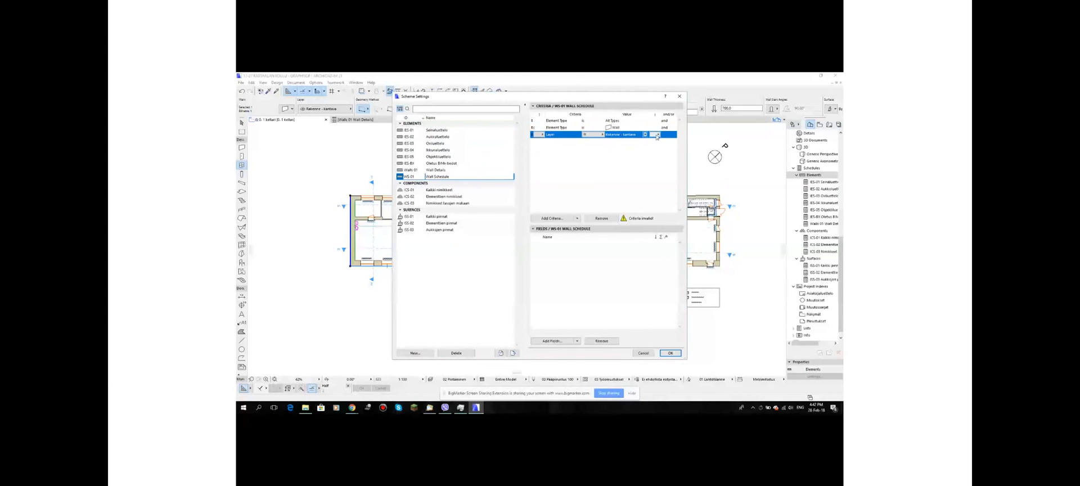
click(663, 134)
click(668, 140)
Try a second Layer criterion joined with or and set to another Rakenne layer, and remove that criterion
click(553, 219)
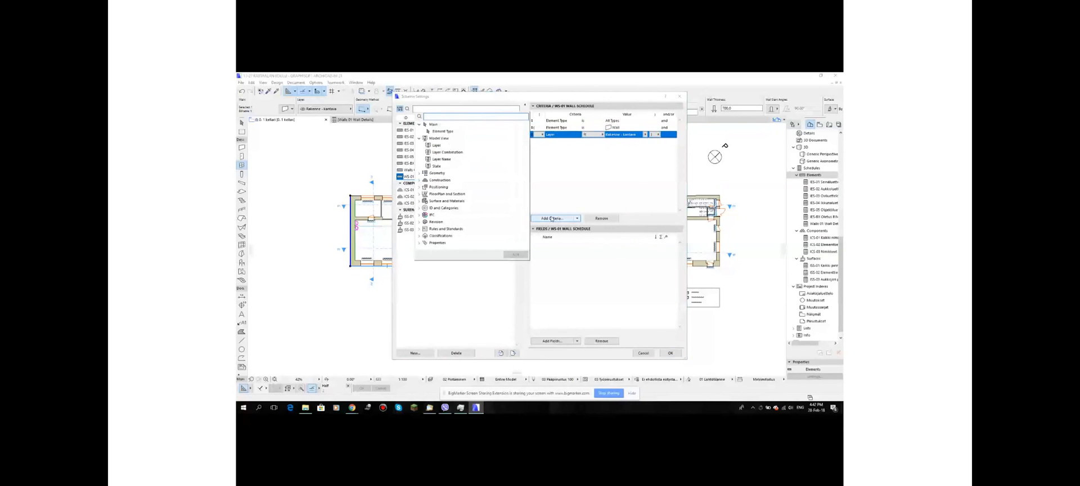
click(436, 146)
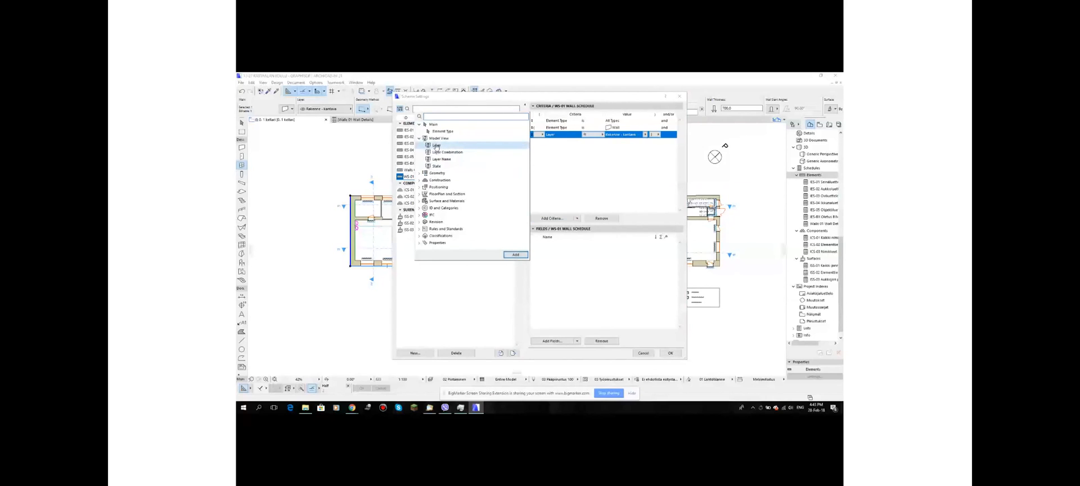
double_click(437, 146)
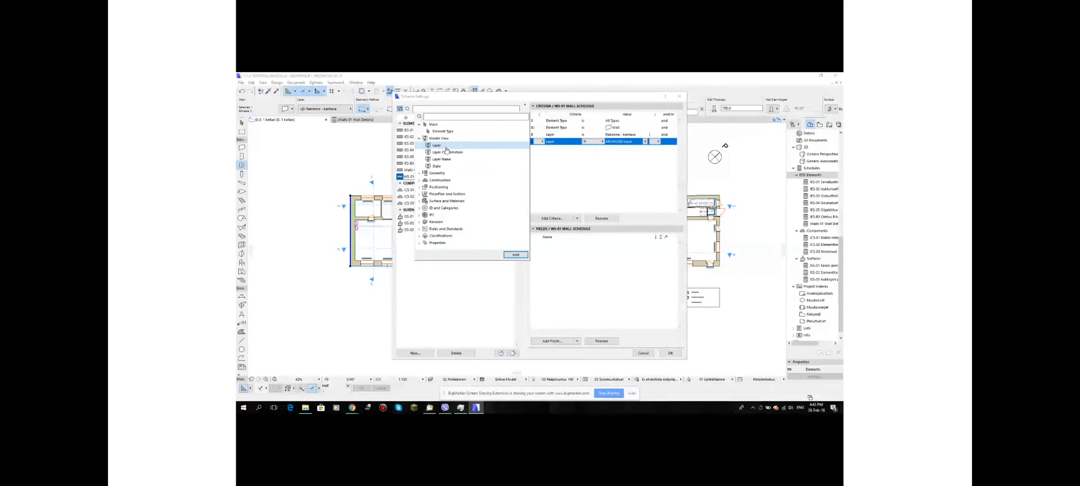
click(669, 136)
click(669, 137)
click(670, 137)
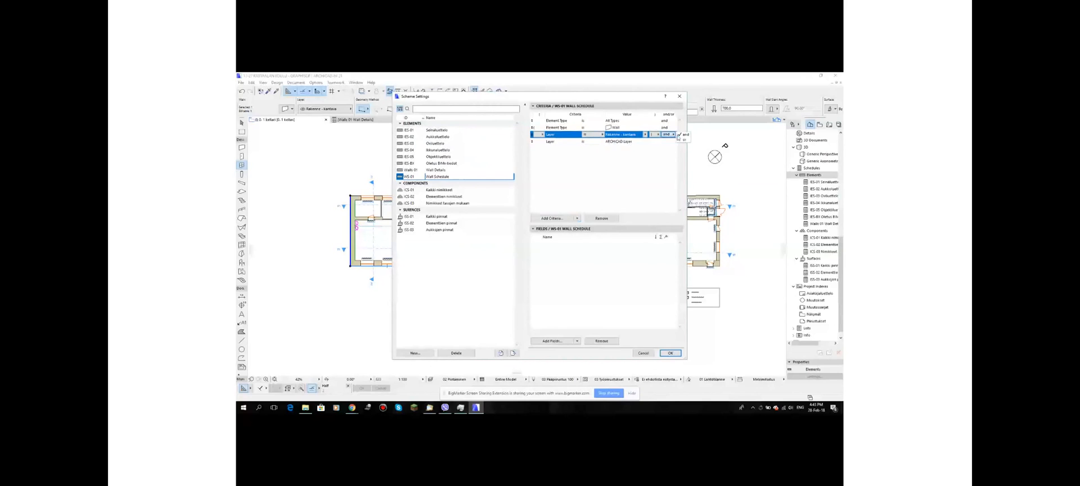
click(684, 142)
click(667, 142)
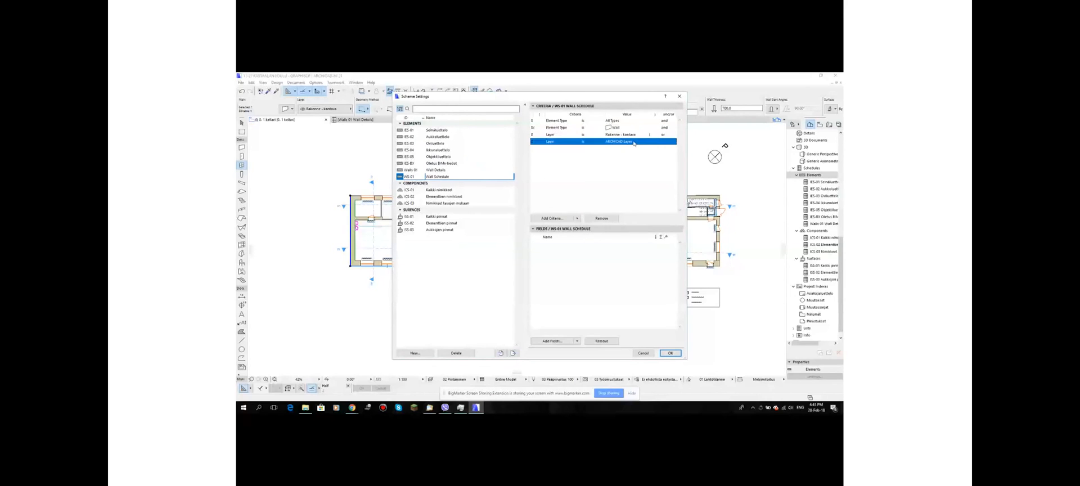
click(645, 141)
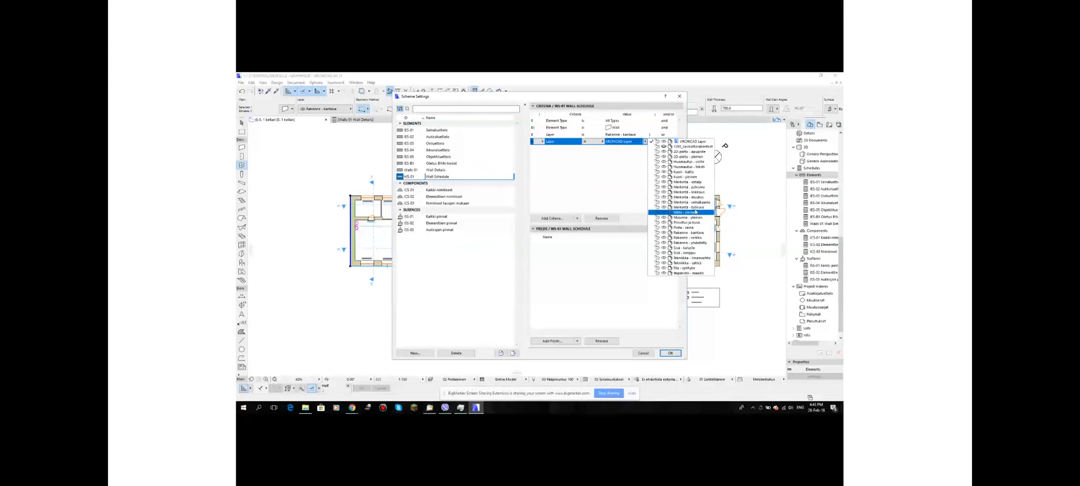
click(703, 243)
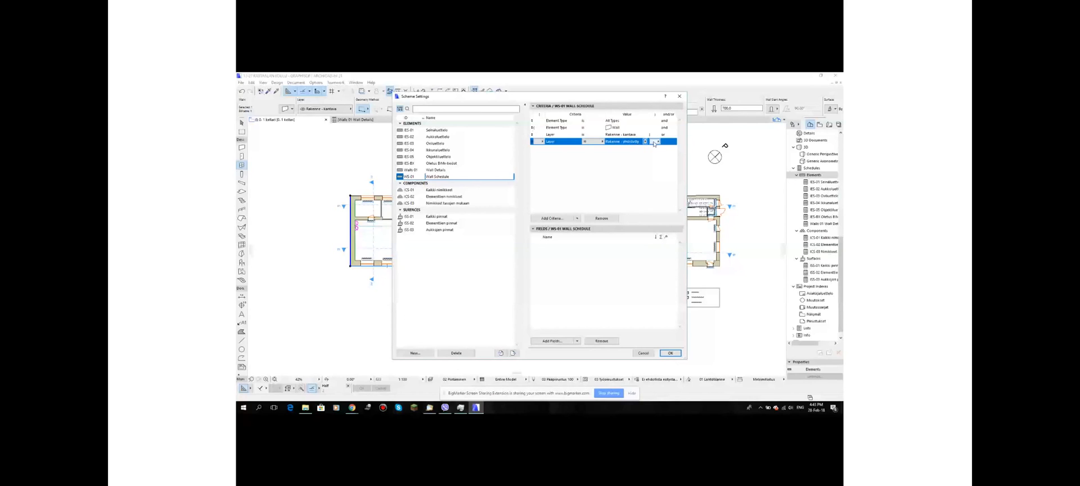
click(602, 218)
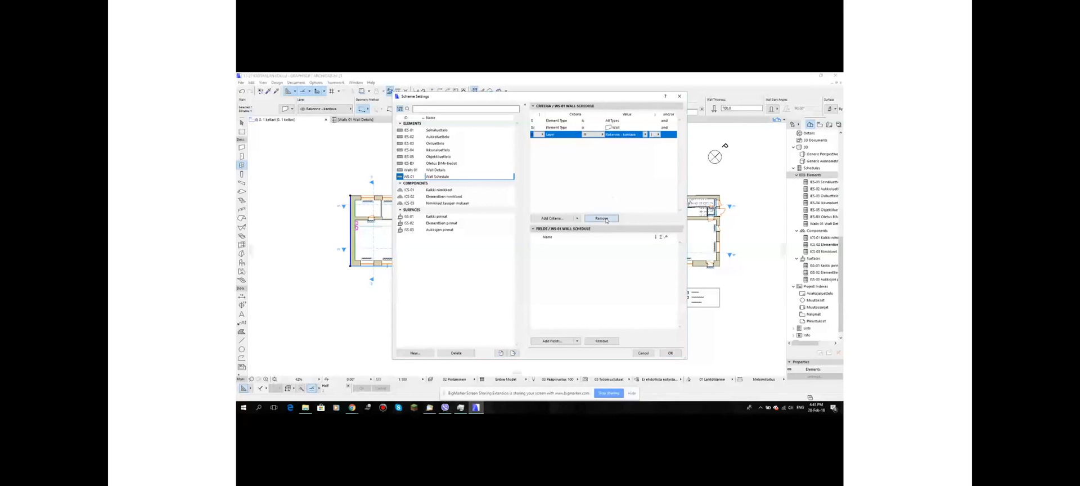
Clear the closing parenthesis after the Layer criterion and the opening parenthesis before the Wall element type criterion
click(658, 135)
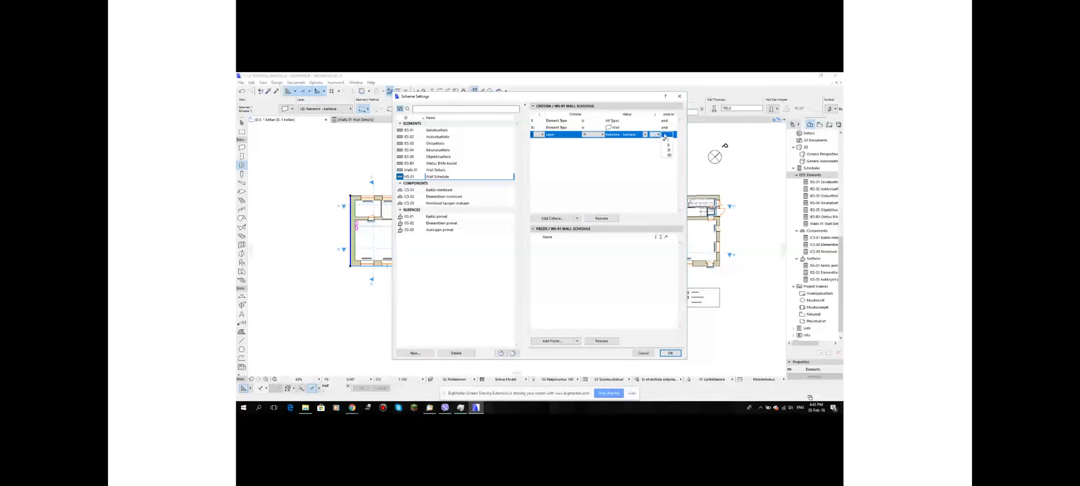
click(666, 136)
click(541, 128)
click(541, 128)
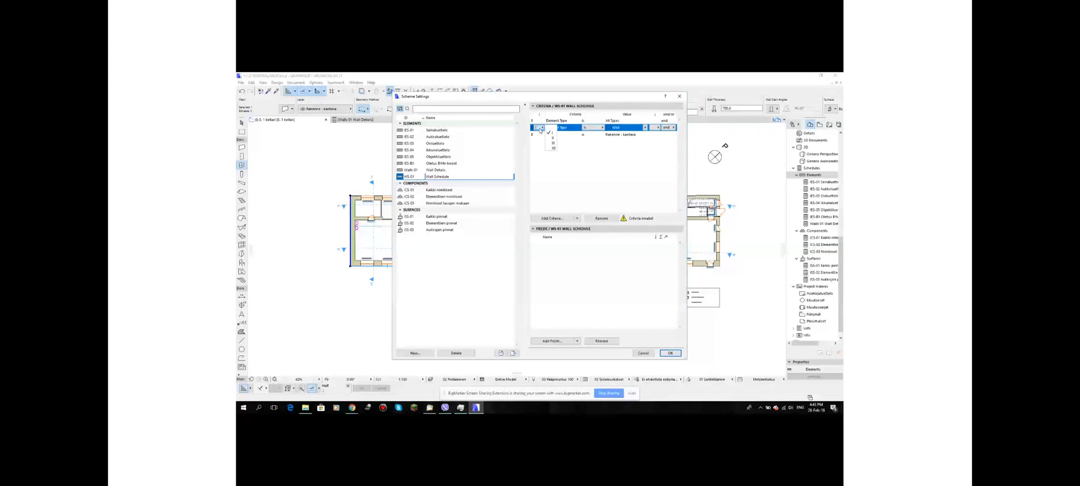
click(546, 129)
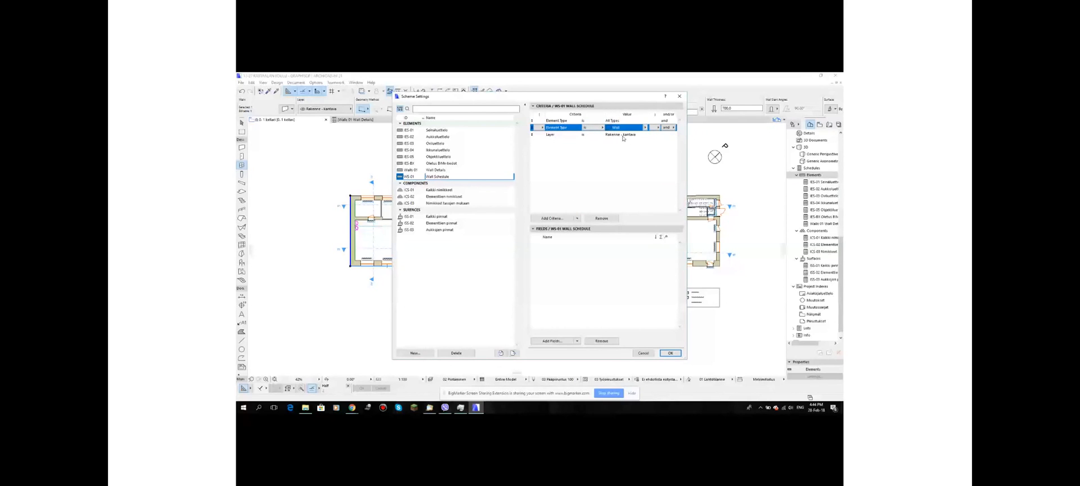
Add the general Element ID field to the Wall Schedule and remove the mistakenly added External IFC ID field
click(567, 341)
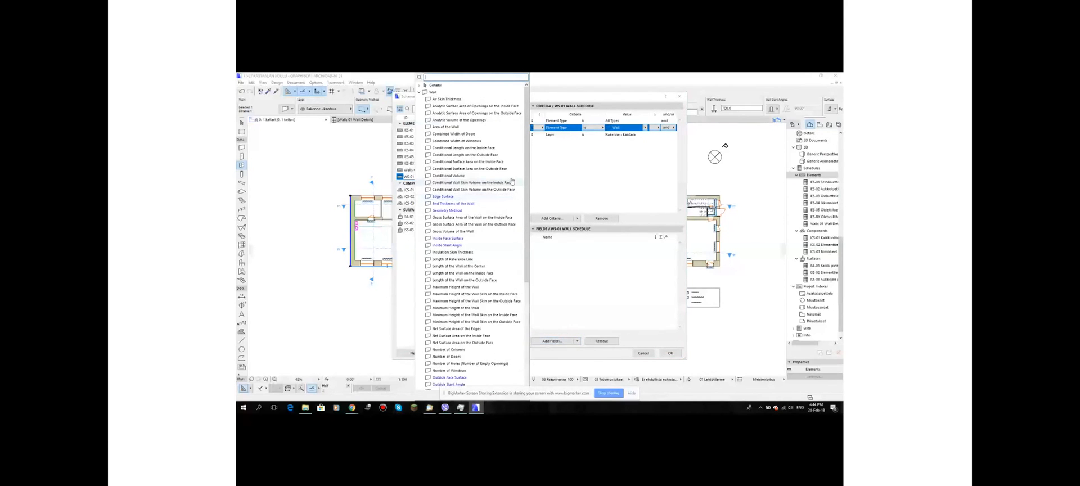
click(419, 93)
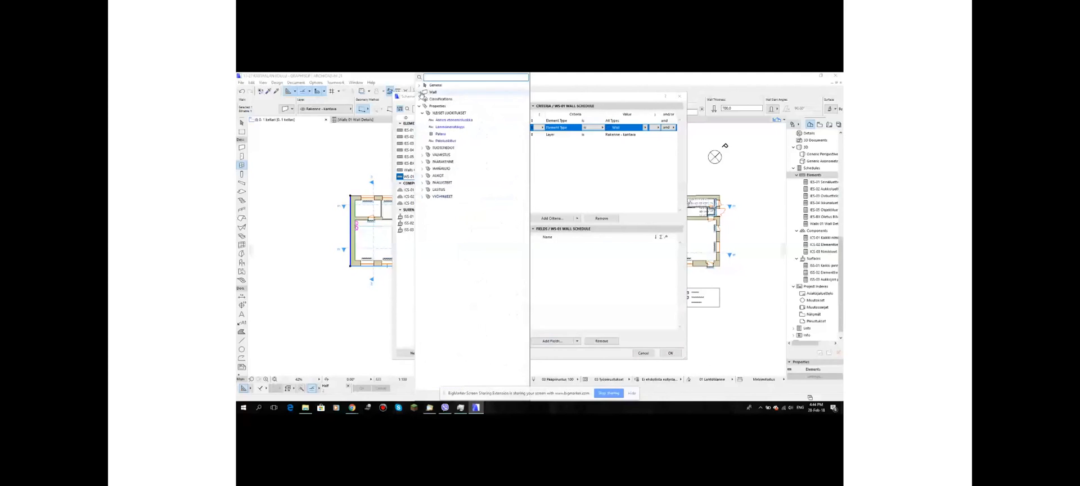
click(419, 85)
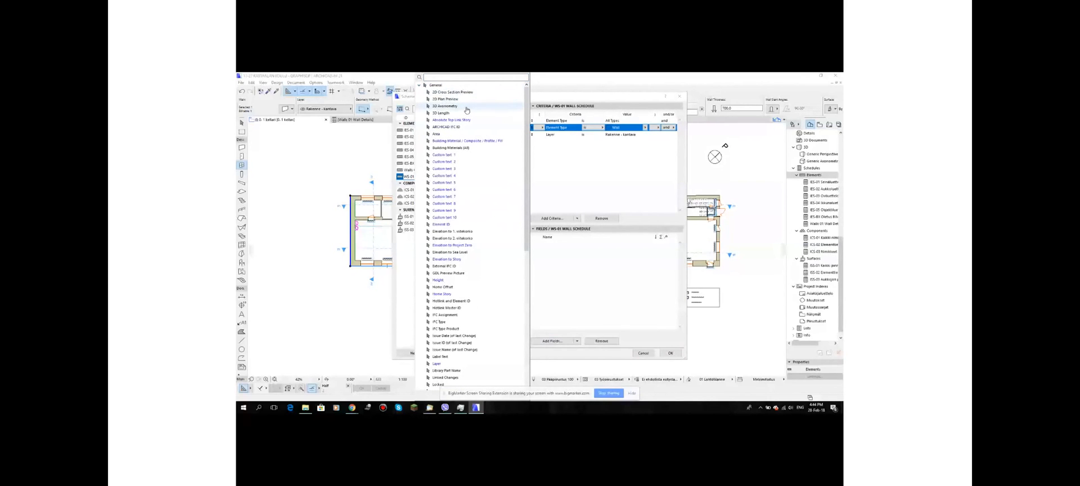
scroll(482, 169, down, 2)
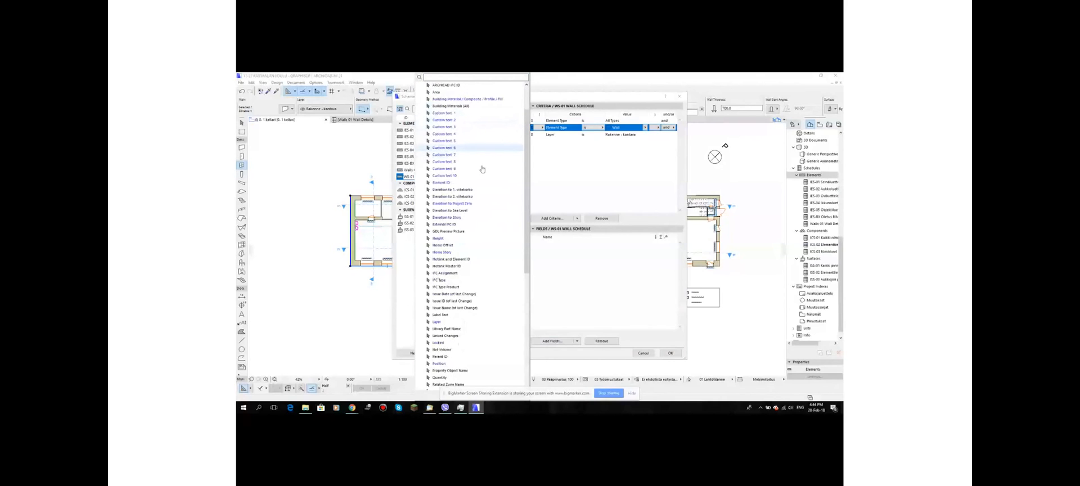
scroll(471, 100, up, 2)
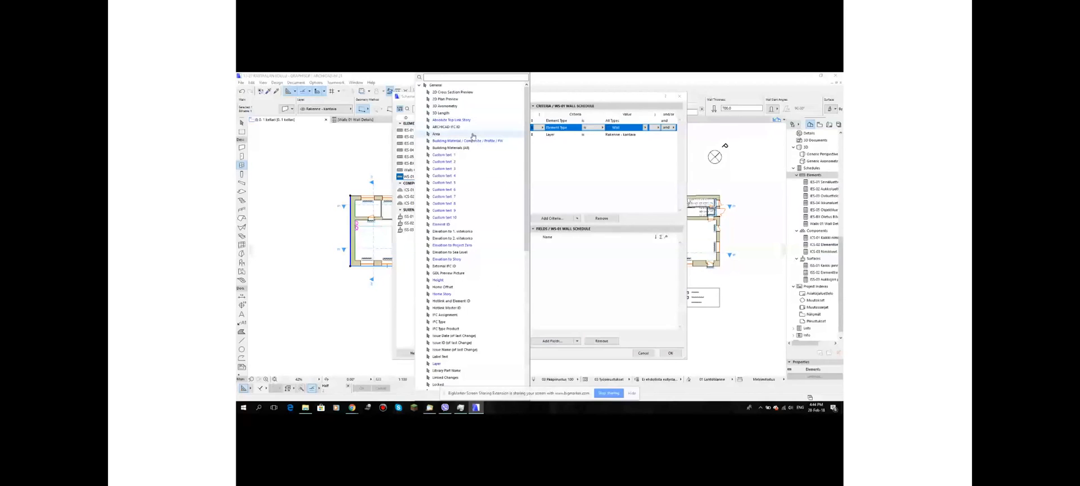
scroll(470, 220, down, 4)
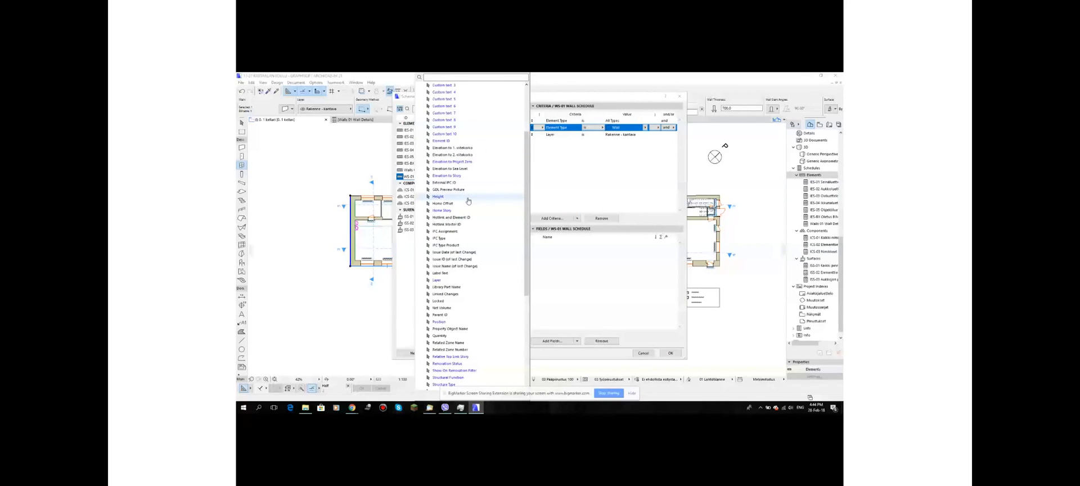
scroll(468, 201, down, 4)
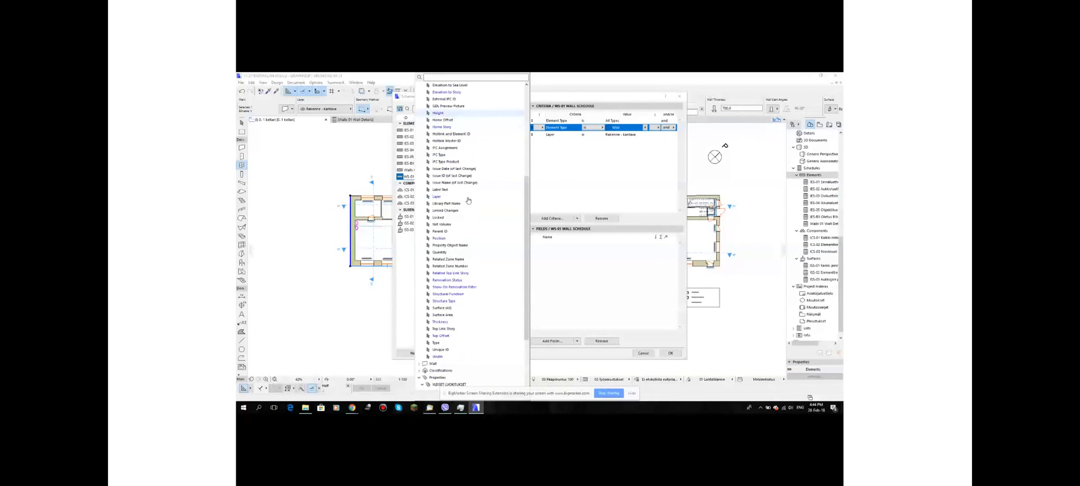
scroll(463, 182, up, 1)
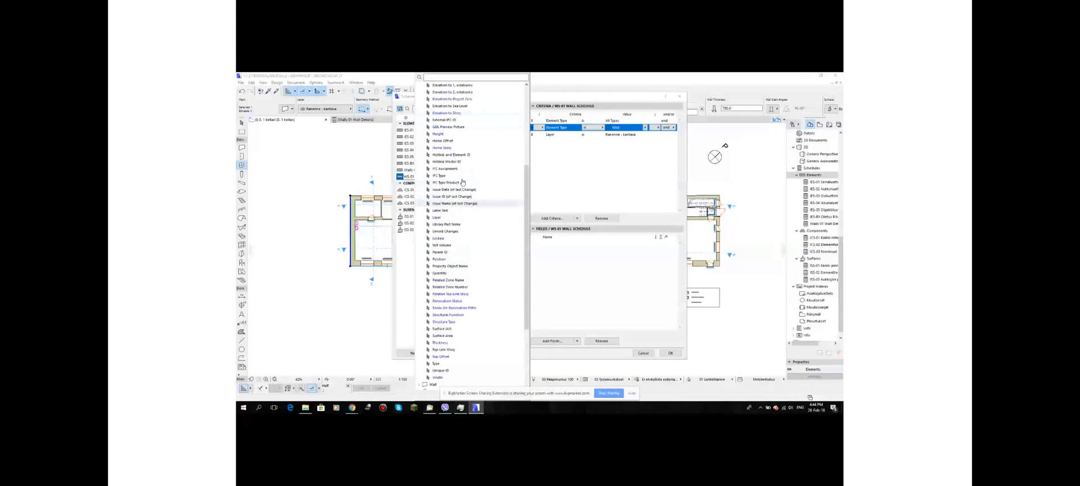
scroll(462, 182, up, 1)
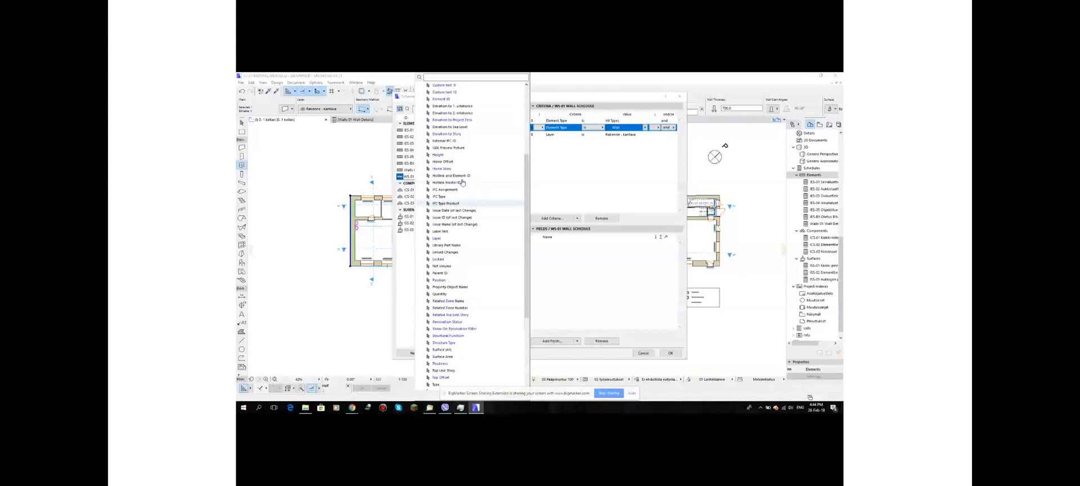
click(450, 141)
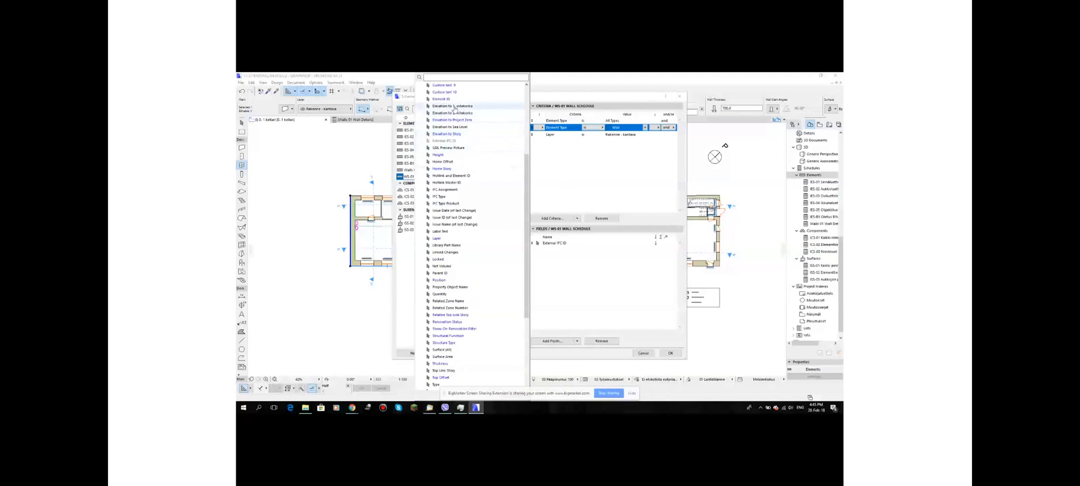
click(448, 99)
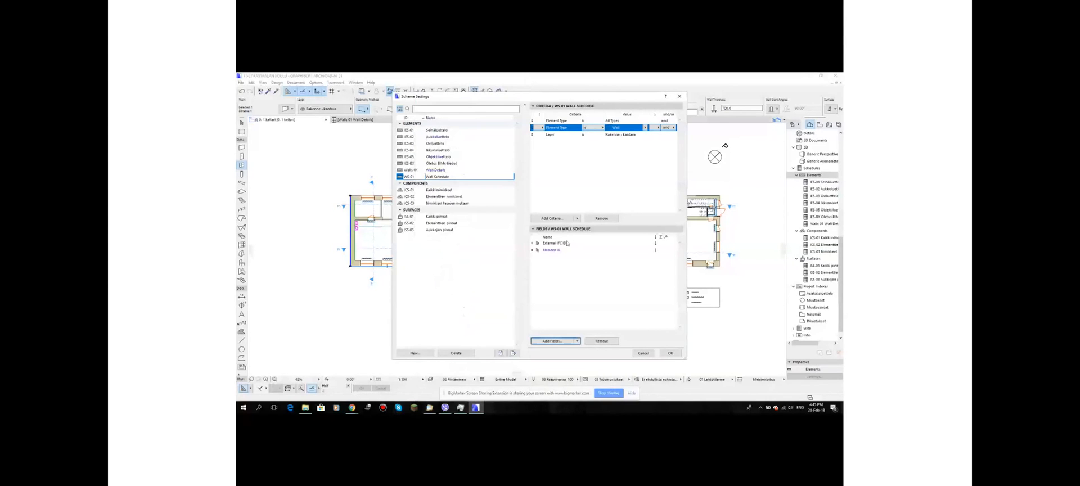
click(556, 243)
click(601, 341)
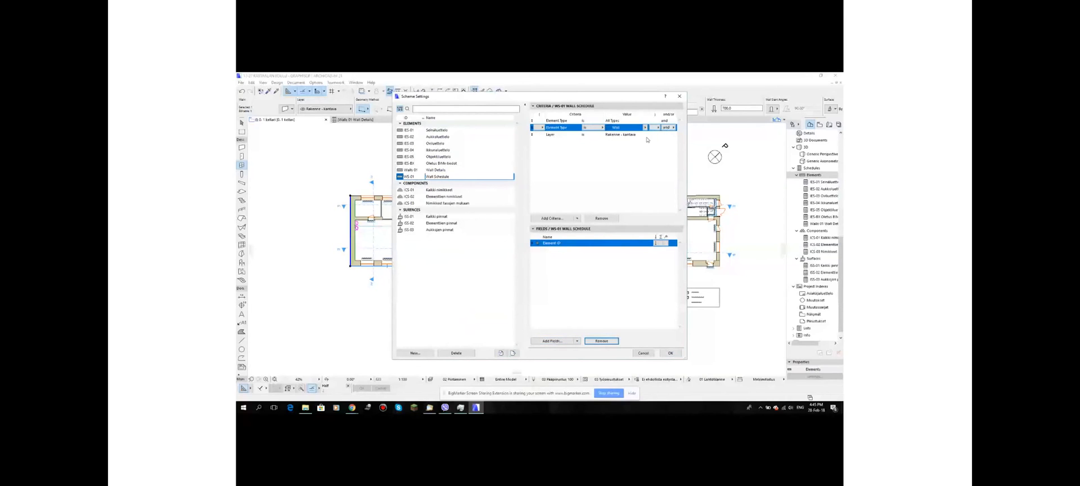
Add a Home Story criterion from the Positioning parameters below the Layer criterion of the Wall Schedule
click(664, 135)
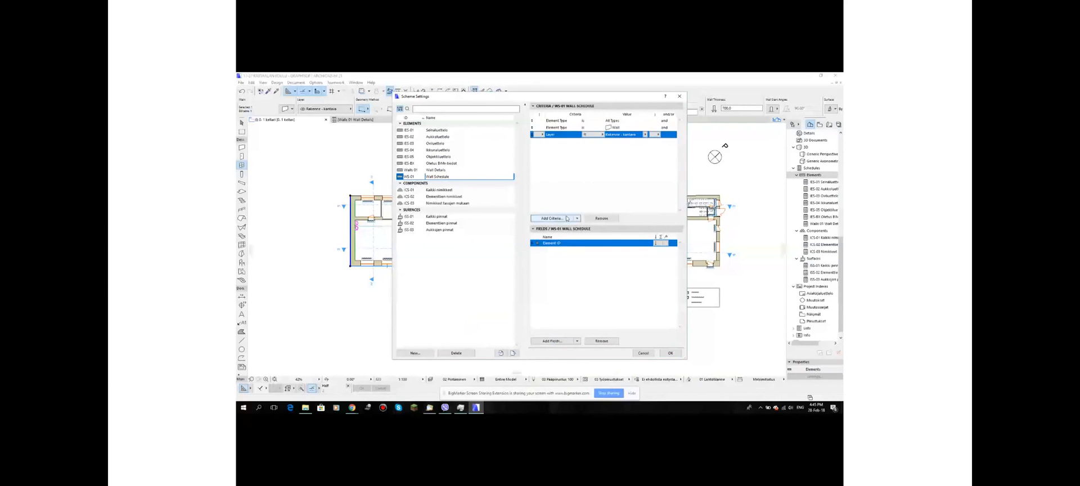
click(549, 218)
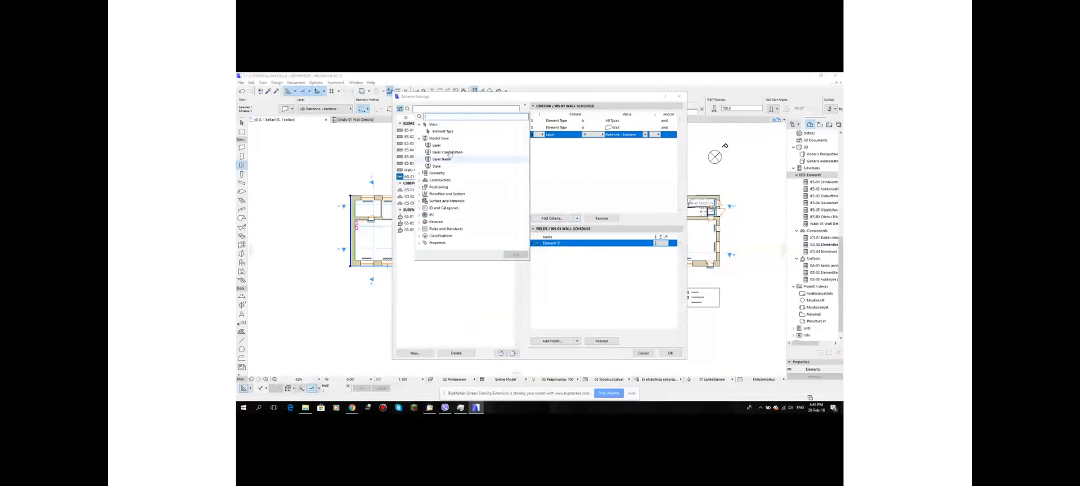
click(421, 174)
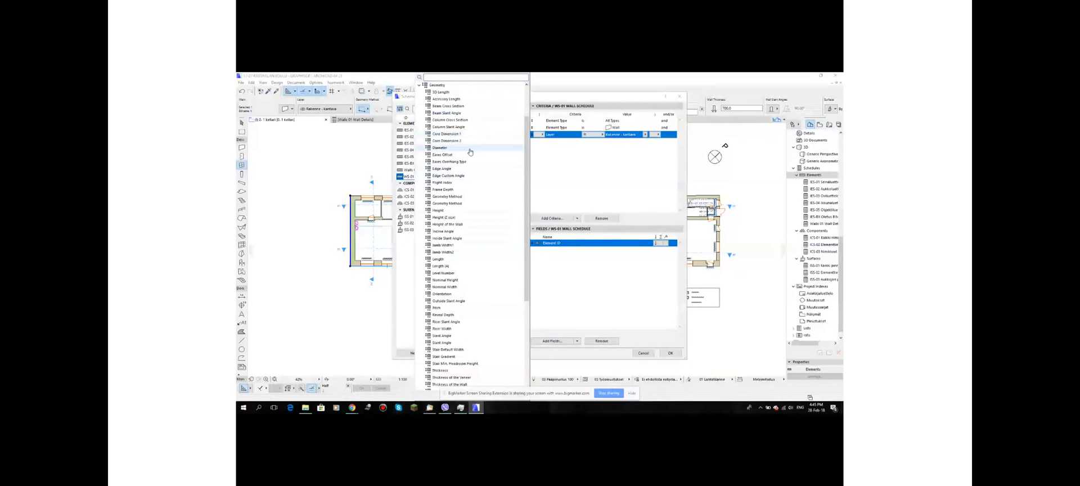
scroll(474, 148, down, 6)
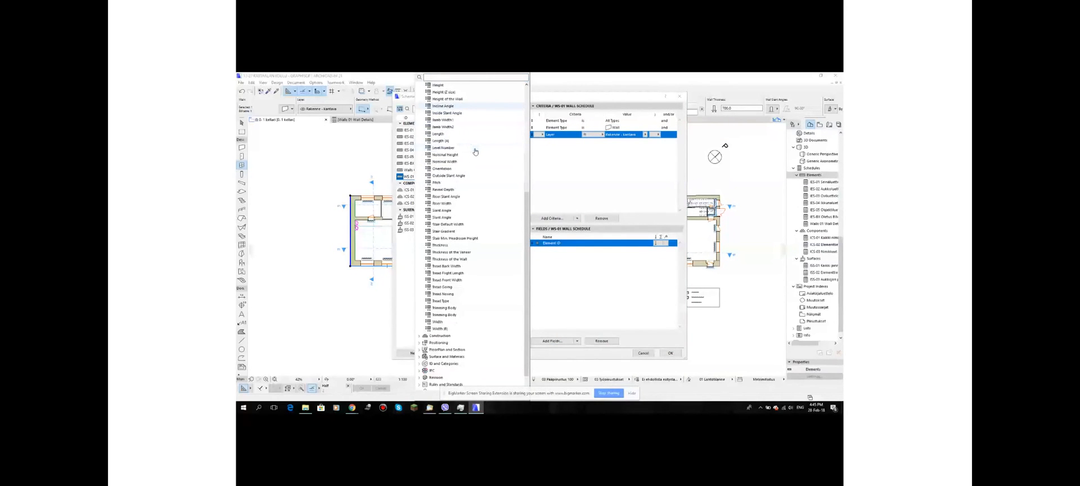
click(421, 333)
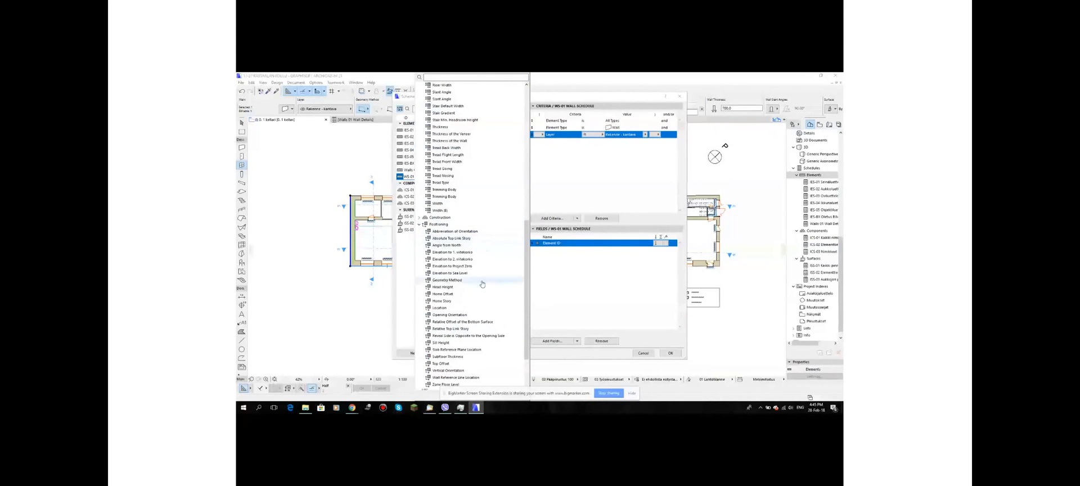
click(461, 302)
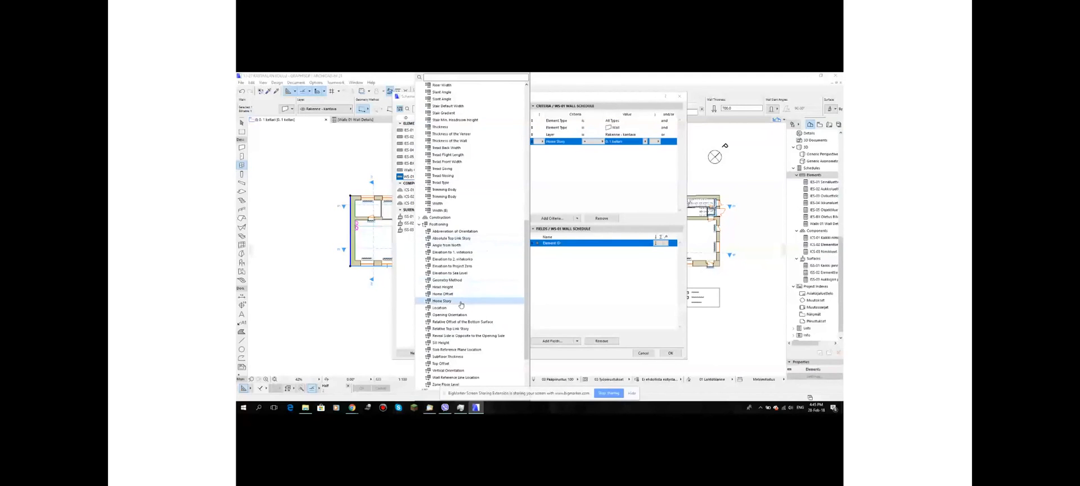
click(625, 160)
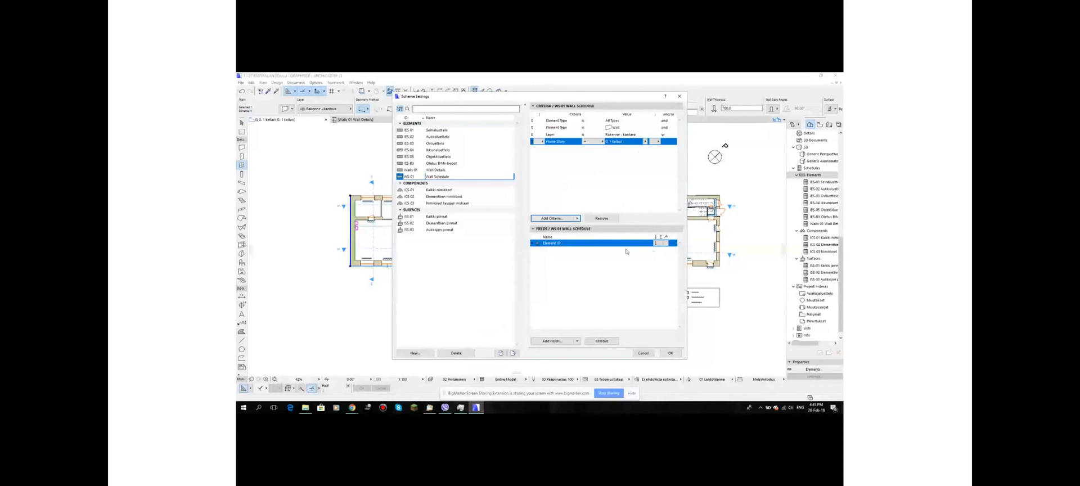
Look through the Wall parameters available as fields for the Wall Schedule, including the area, length, height and surface options
click(552, 340)
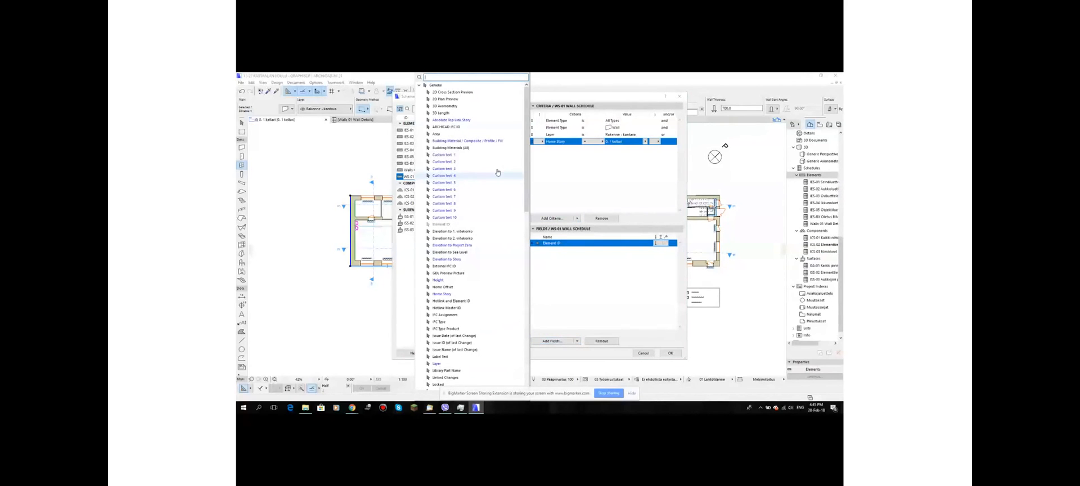
drag(527, 132, 527, 292)
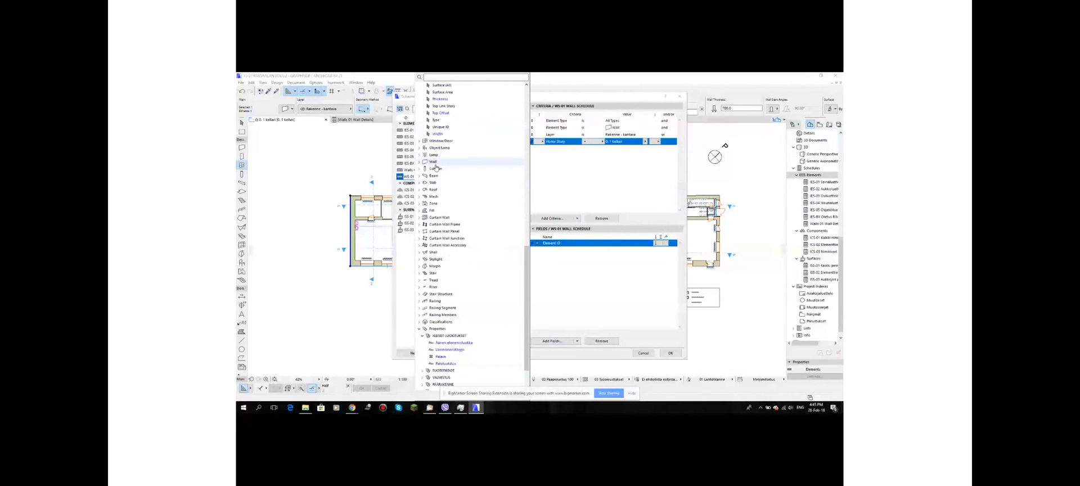
click(419, 162)
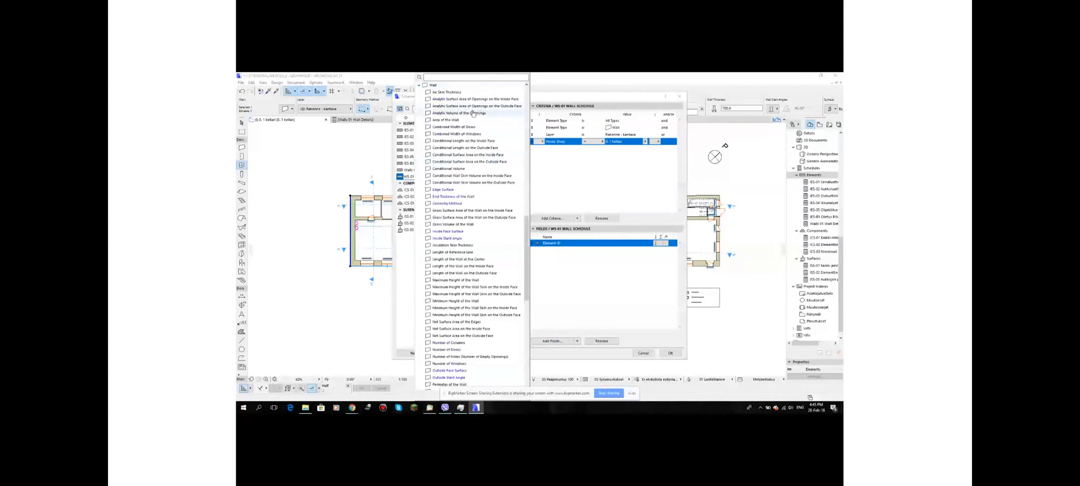
scroll(464, 102, up, 1)
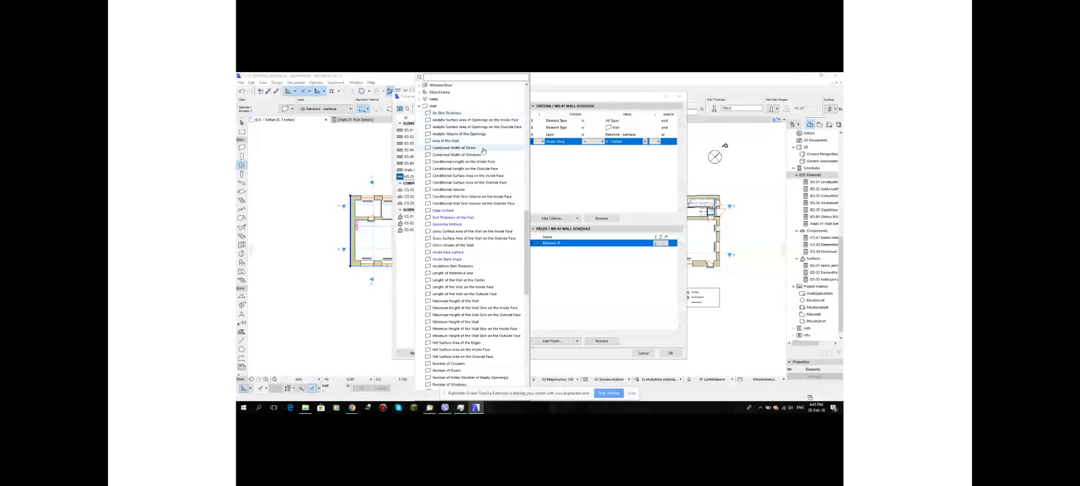
scroll(482, 163, down, 2)
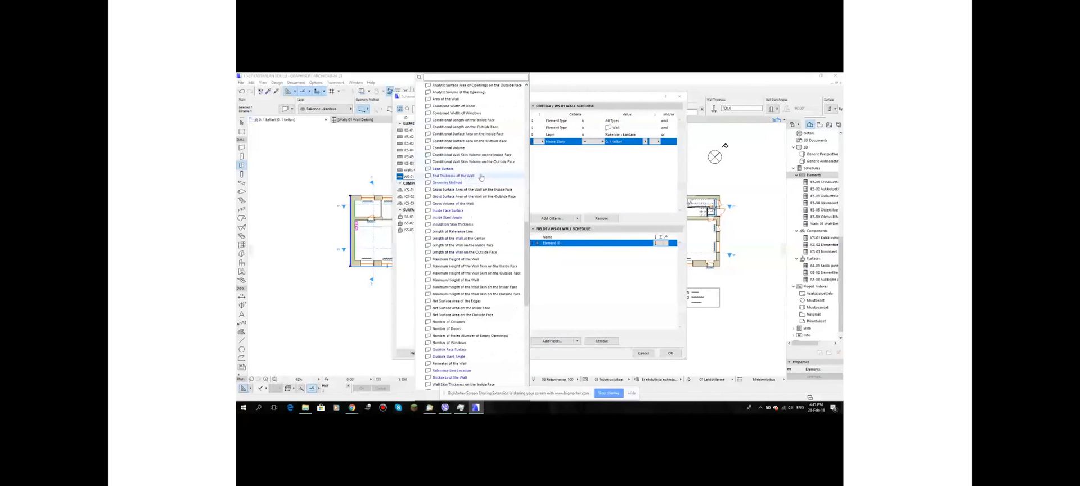
scroll(468, 181, down, 3)
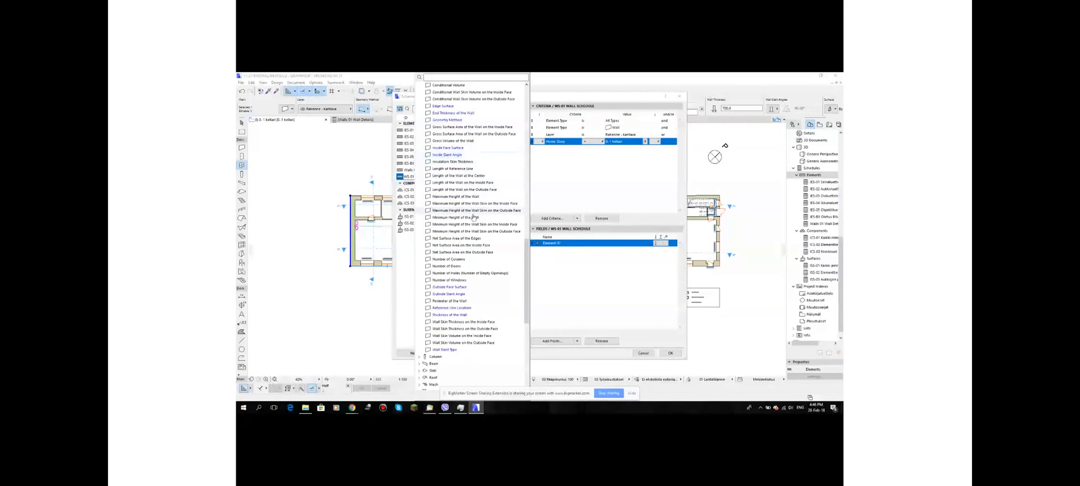
scroll(469, 251, down, 3)
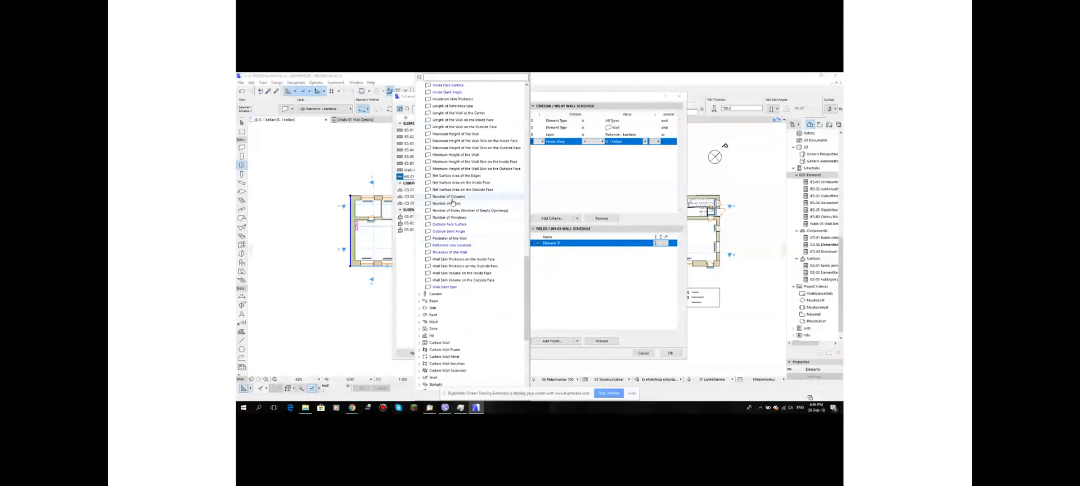
scroll(453, 203, down, 7)
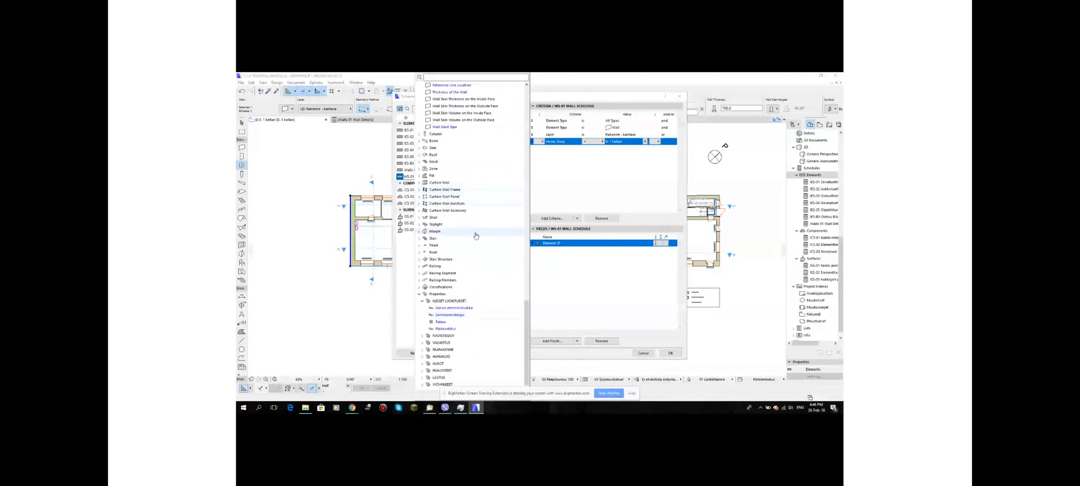
scroll(455, 211, up, 4)
scroll(456, 212, up, 15)
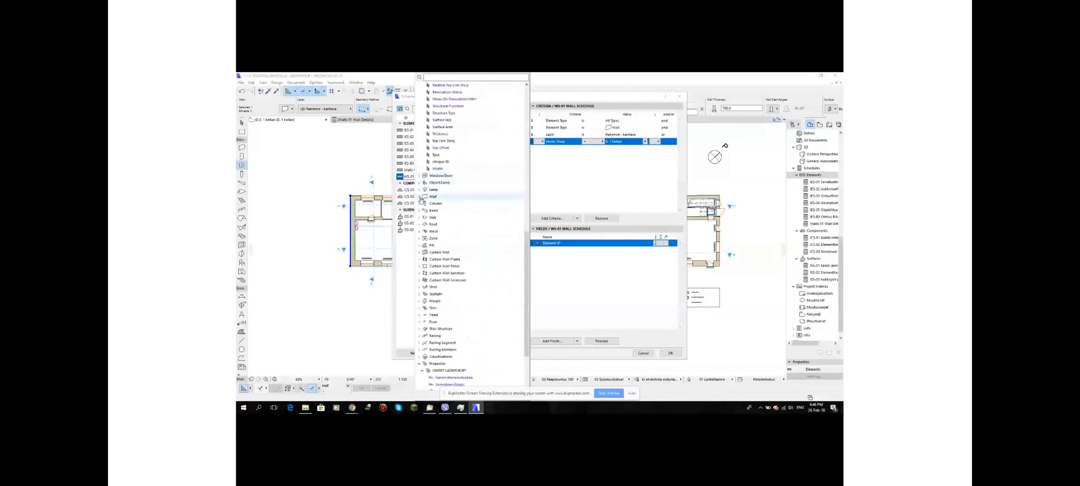
Add the custom property fields Paloluokitus and Lämmöneristävyys to the Wall Schedule
click(420, 197)
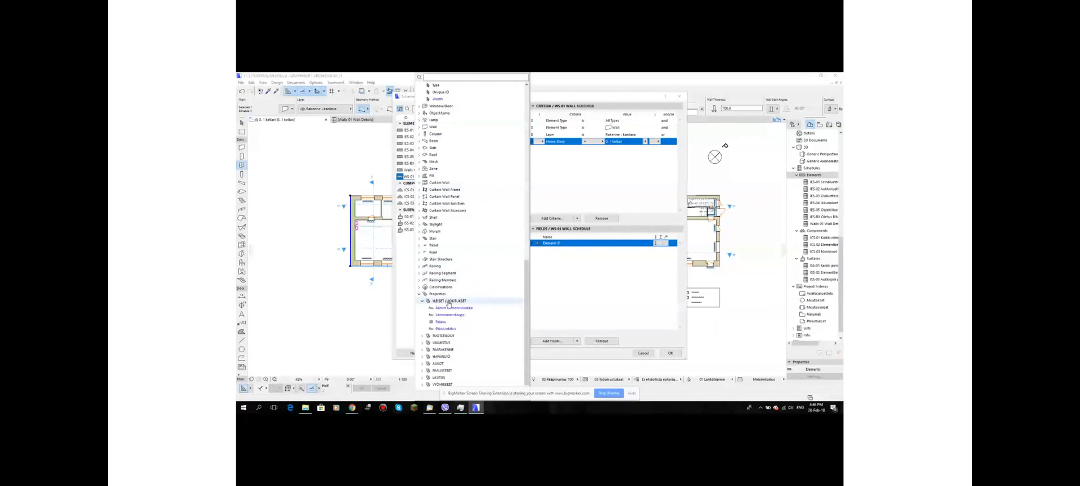
click(447, 329)
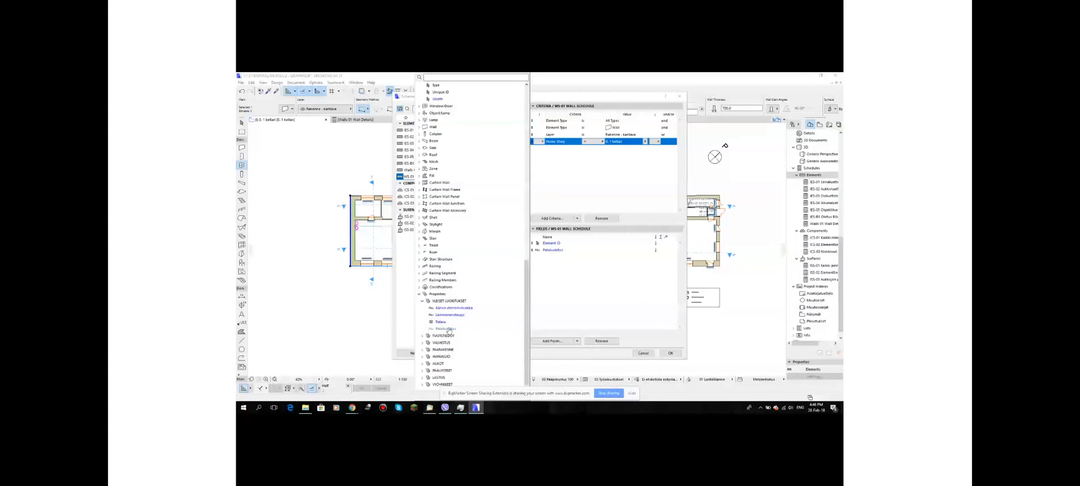
click(458, 315)
Add the Area of the Wall and Length of Reference Line fields from the Wall parameters to the Wall Schedule
scroll(488, 285, up, 3)
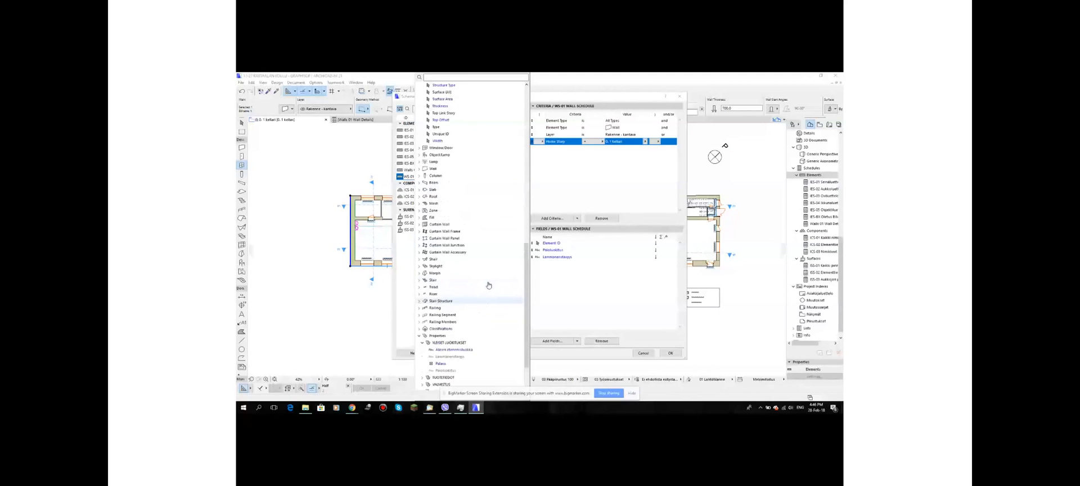
scroll(489, 285, up, 5)
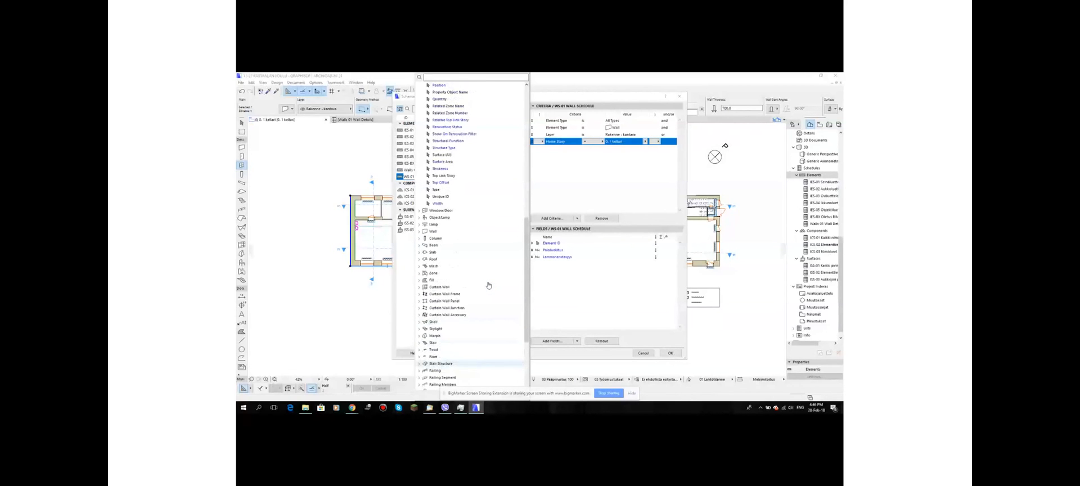
scroll(483, 231, up, 12)
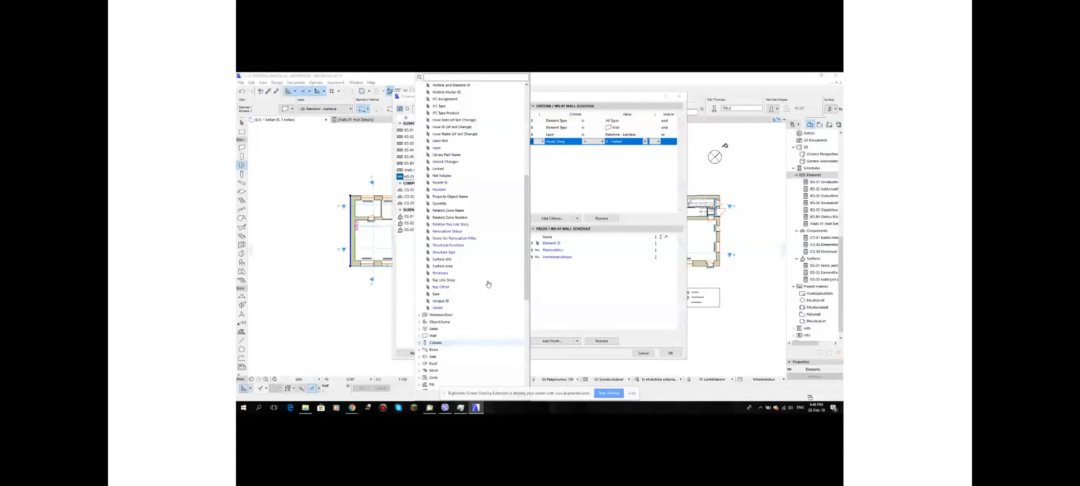
scroll(483, 227, down, 14)
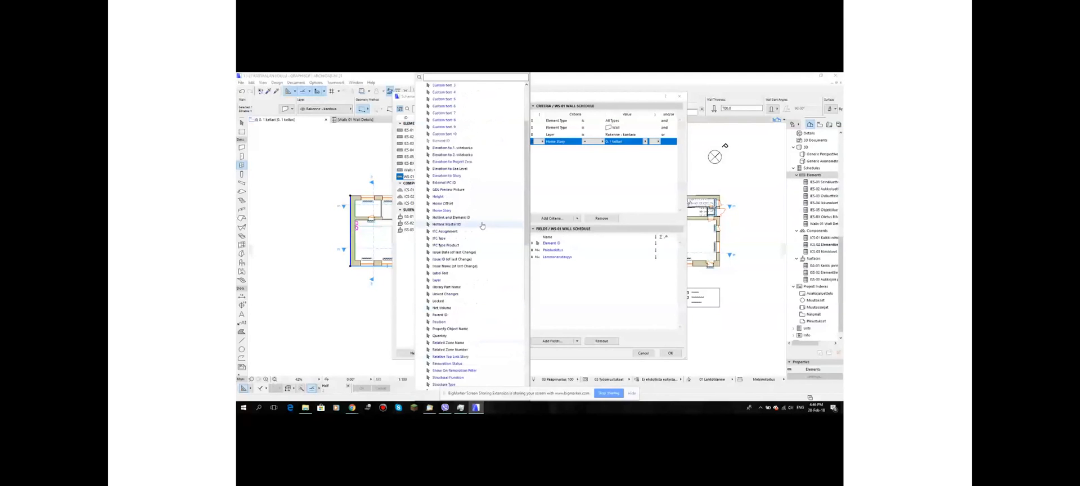
click(423, 259)
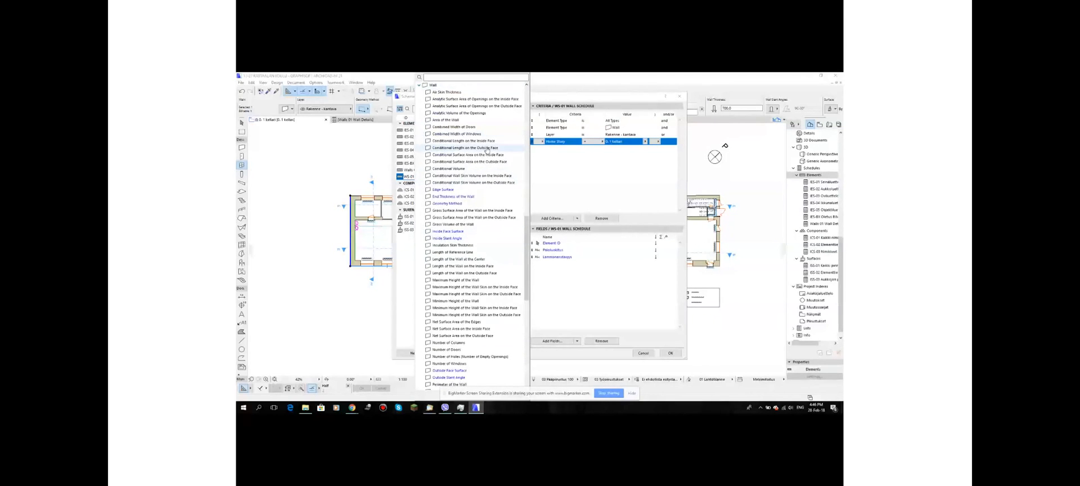
click(455, 121)
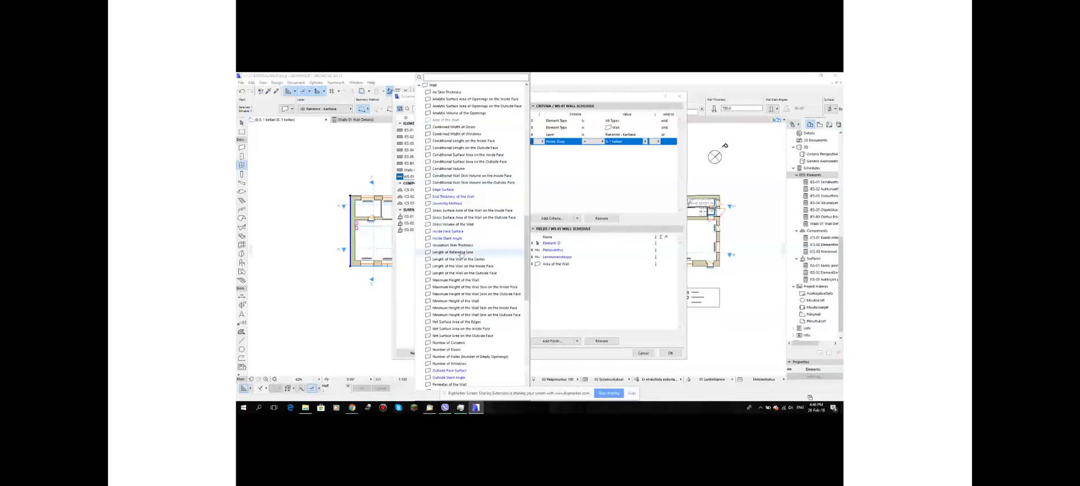
double_click(467, 253)
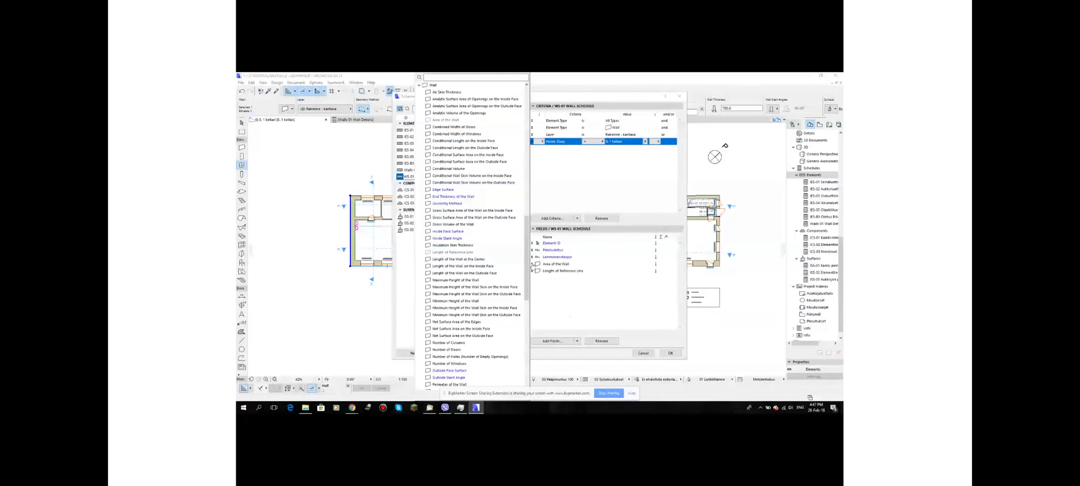
Move the Area of the Wall and Length of Reference Line fields directly below Element ID and accept the scheme settings
click(533, 266)
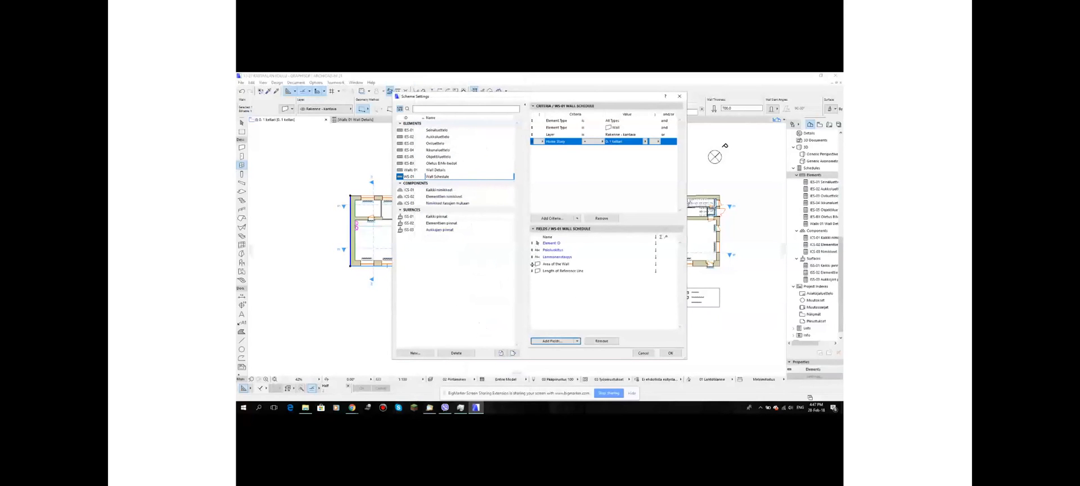
drag(532, 264, 532, 257)
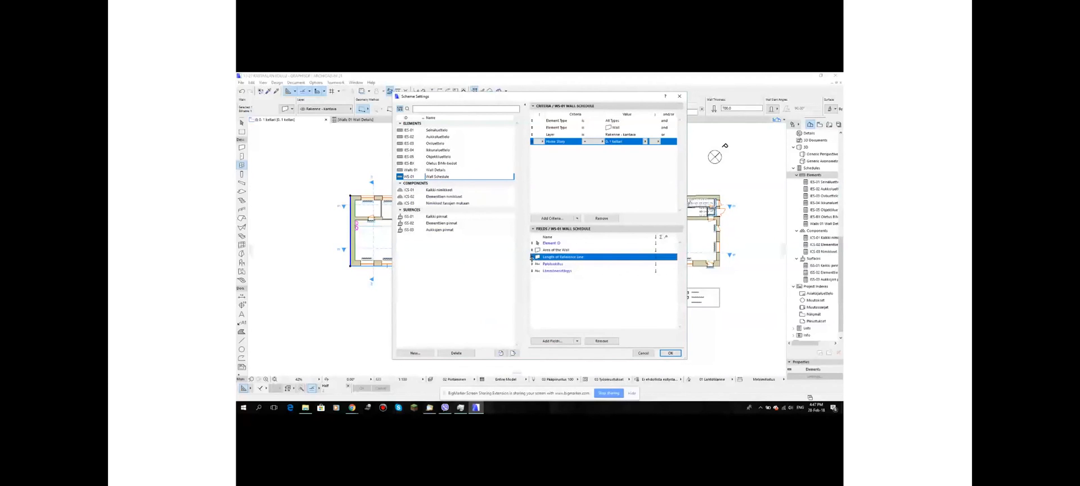
click(662, 251)
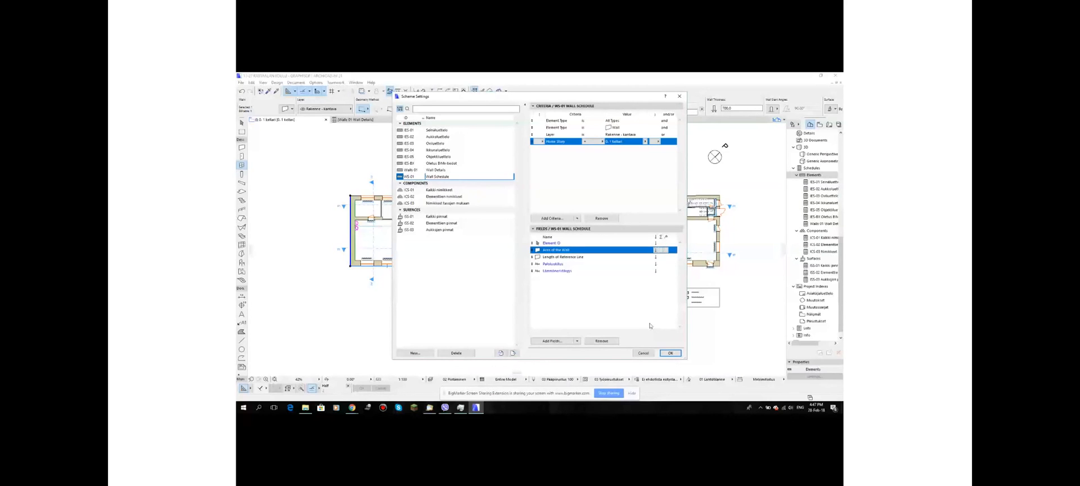
click(670, 353)
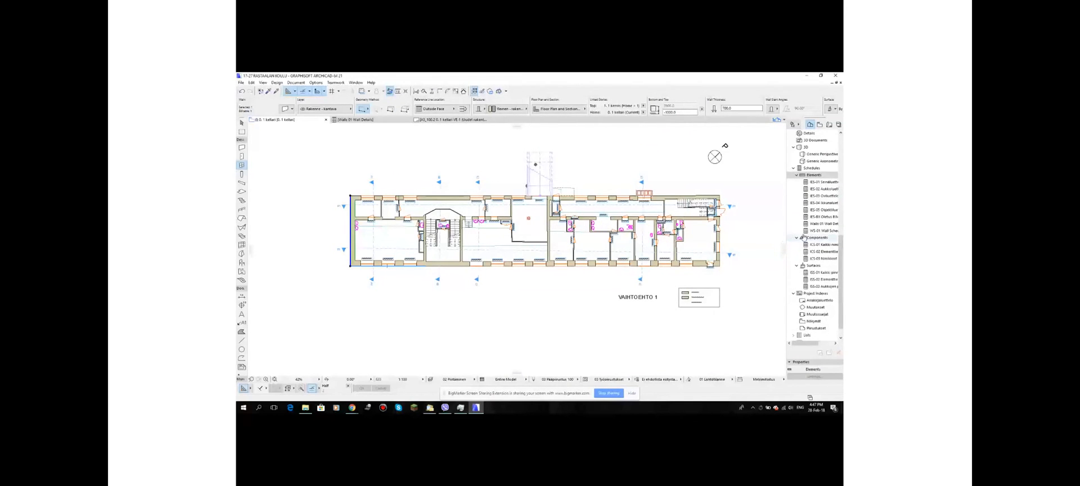
Open the WS-01 Wall Schedule and examine which element types its rows list
double_click(827, 231)
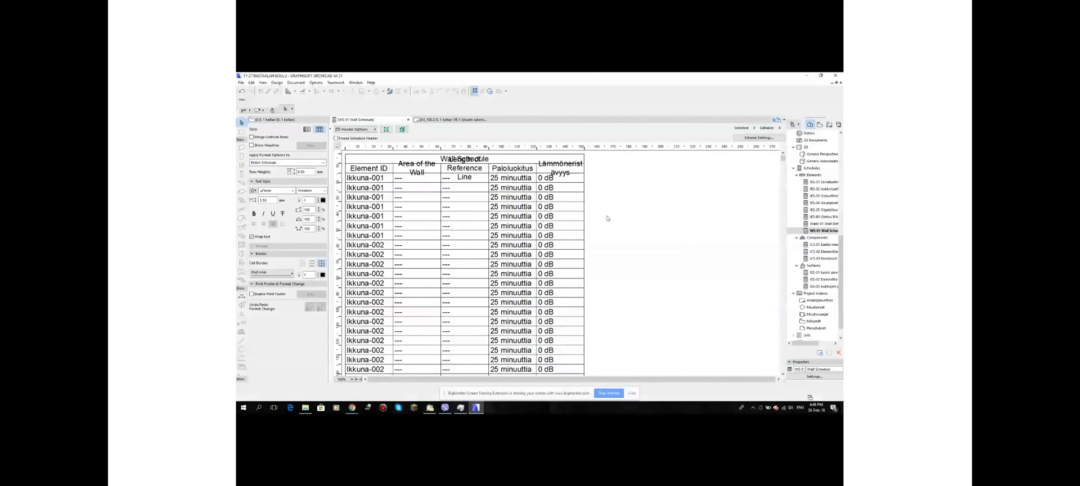
scroll(607, 219, down, 3)
scroll(628, 222, down, 5)
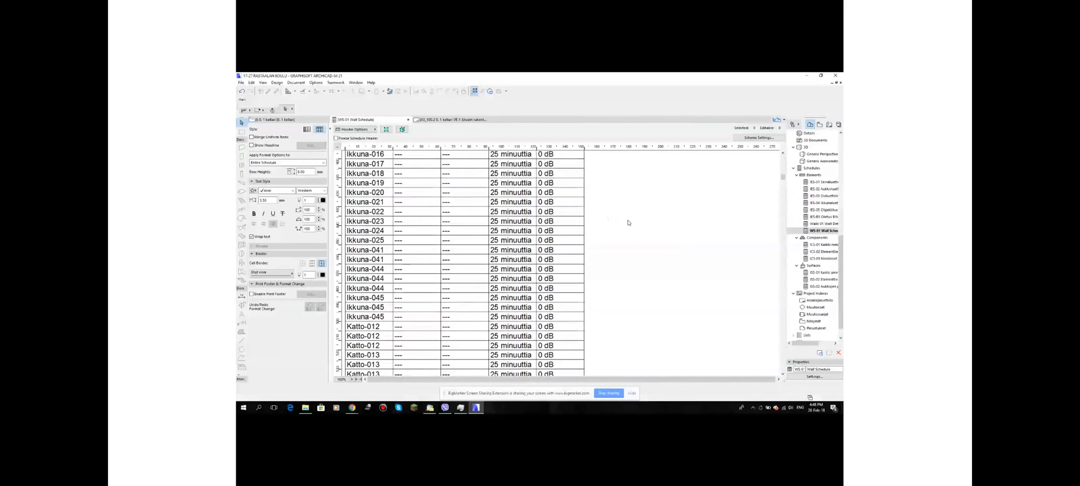
scroll(629, 223, down, 5)
scroll(627, 223, down, 5)
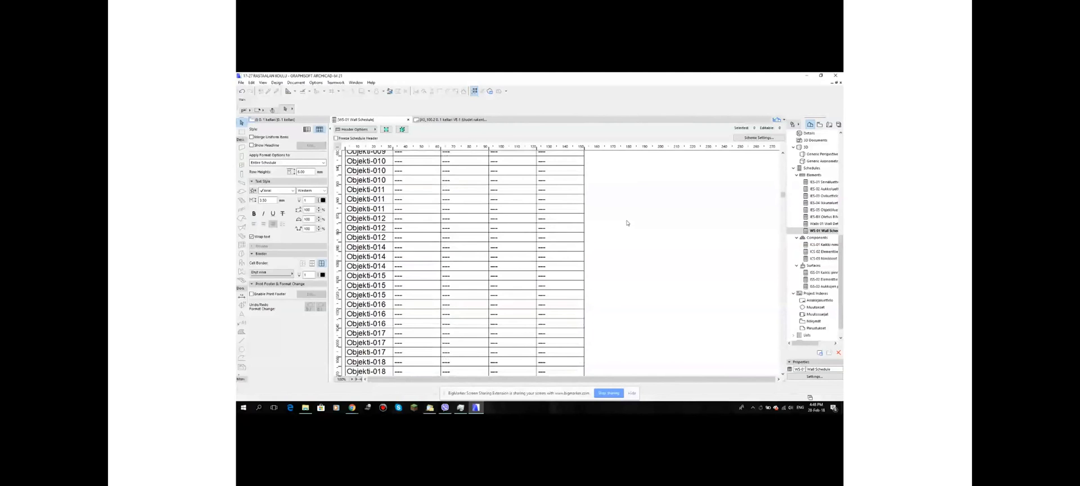
scroll(627, 223, down, 3)
scroll(627, 223, down, 3)
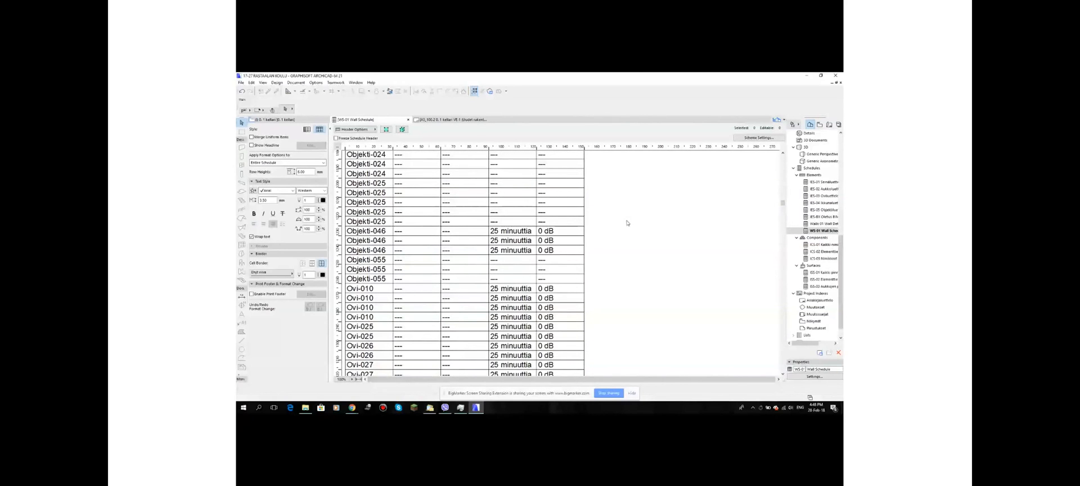
scroll(622, 230, down, 10)
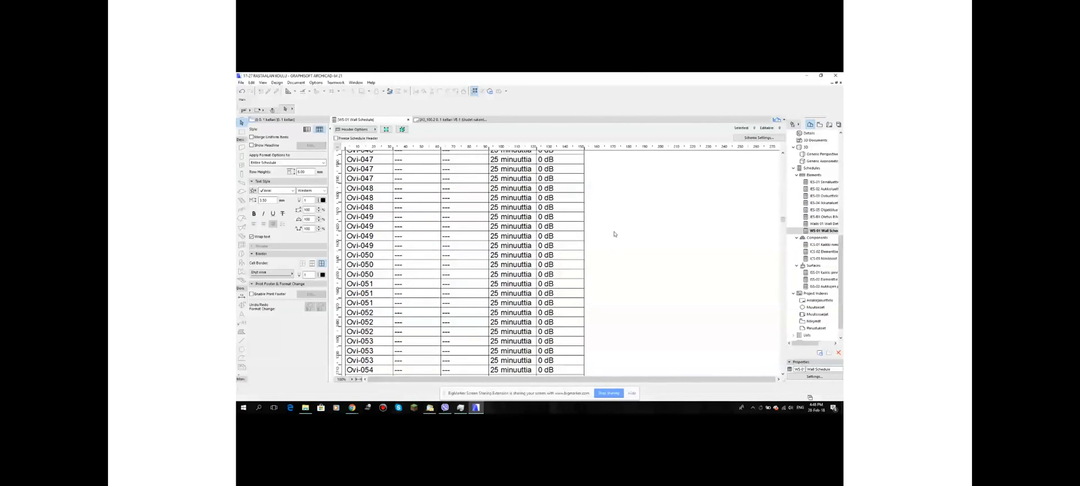
scroll(616, 256, down, 15)
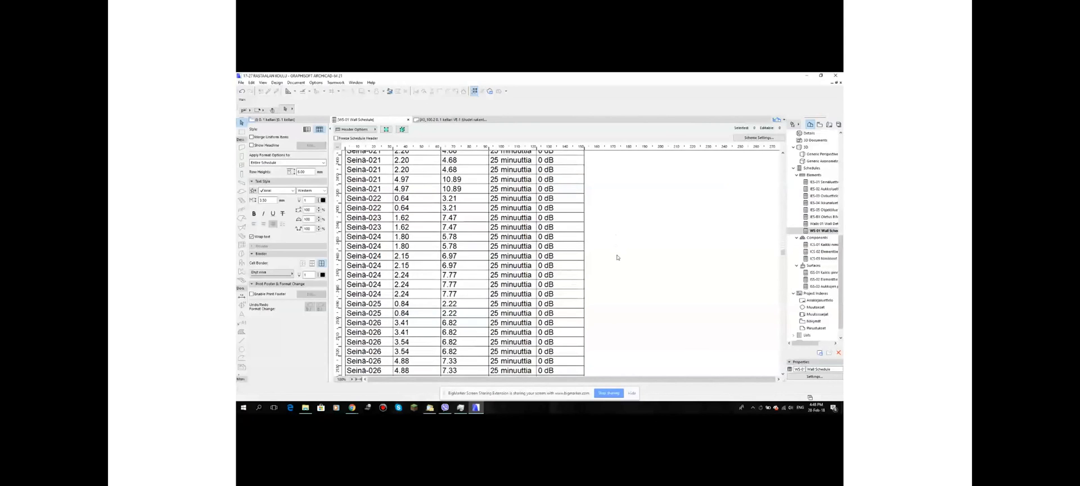
scroll(617, 257, up, 14)
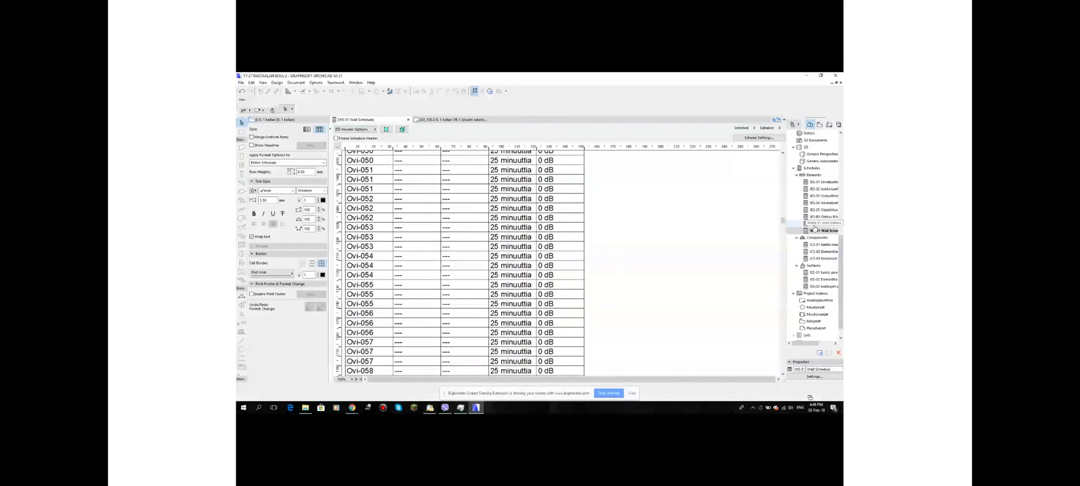
Remove the All Types element type criterion from the Wall Schedule's scheme, accept the settings and check the schedule's rows again
click(763, 138)
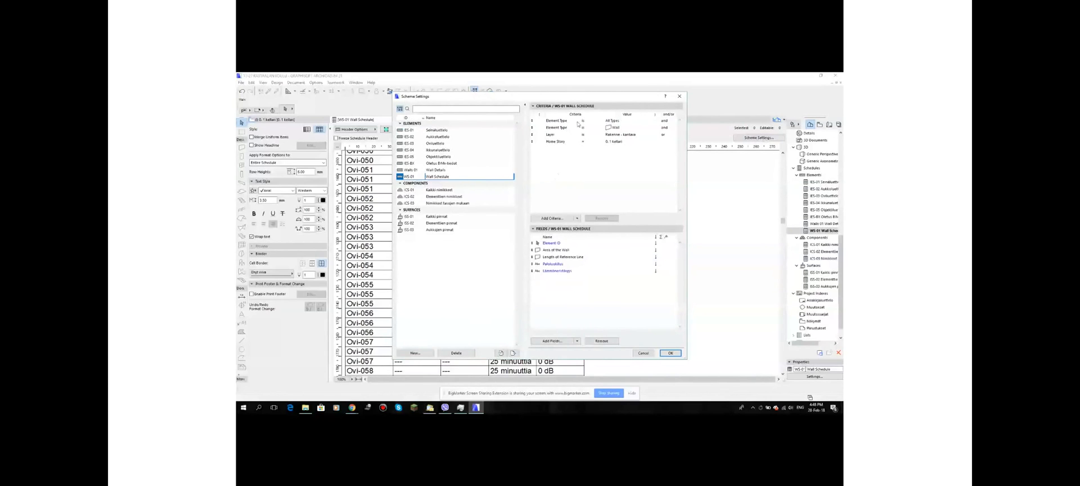
click(619, 121)
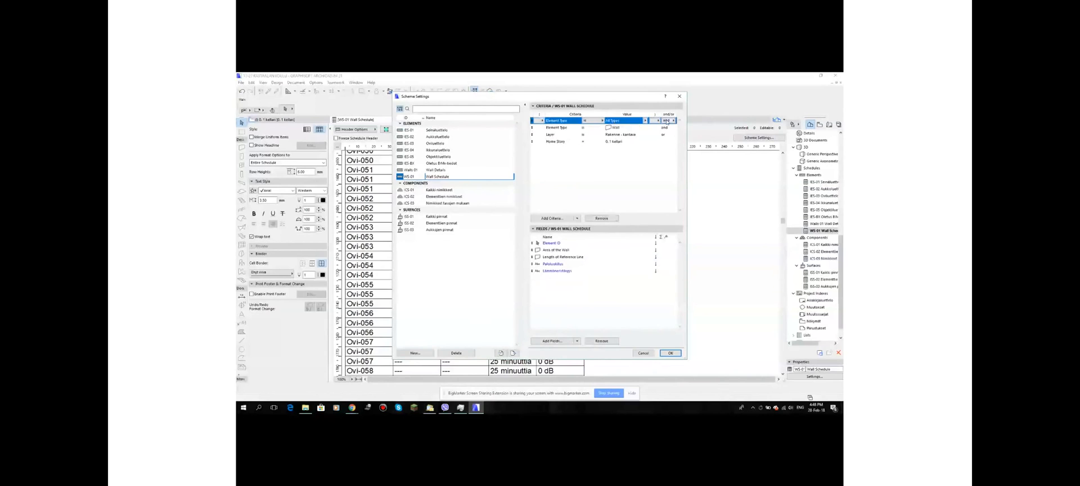
click(601, 219)
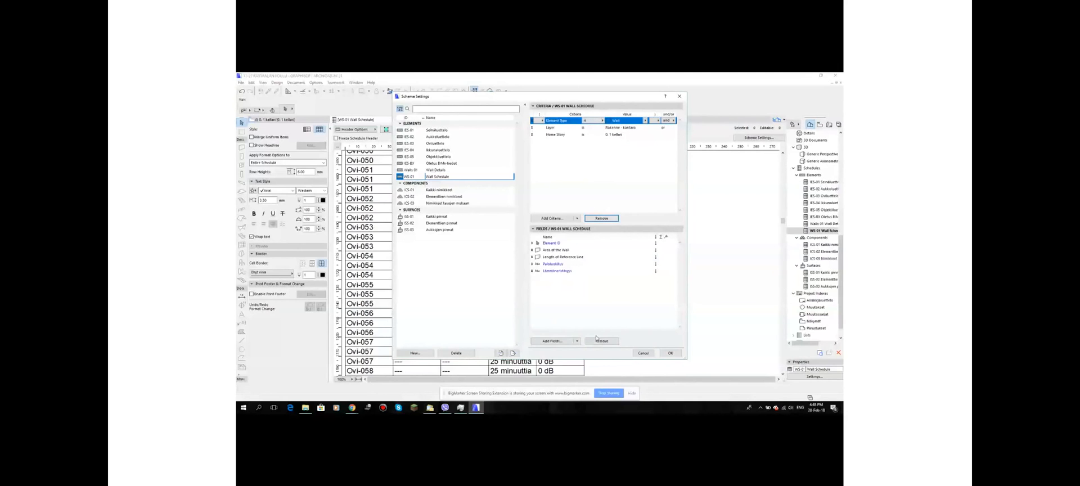
click(674, 353)
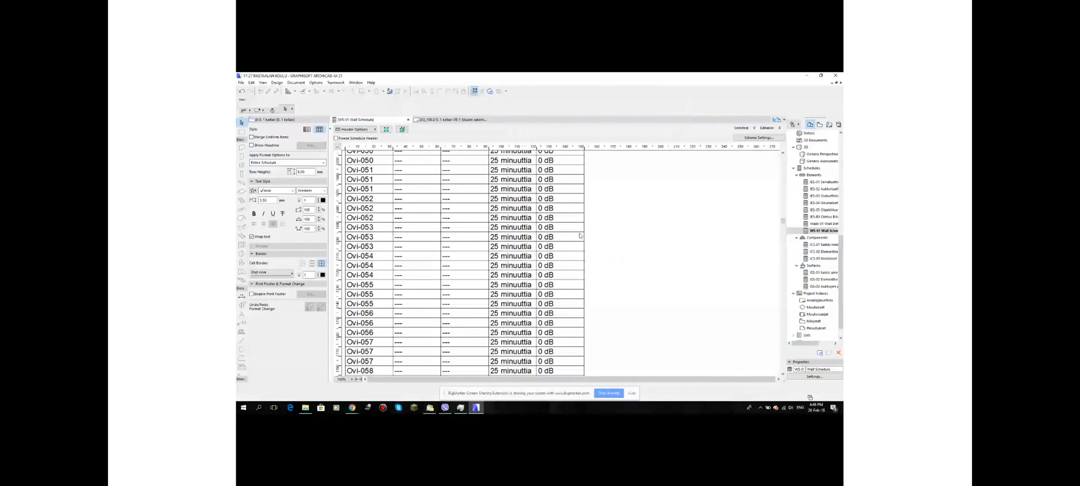
scroll(624, 240, up, 10)
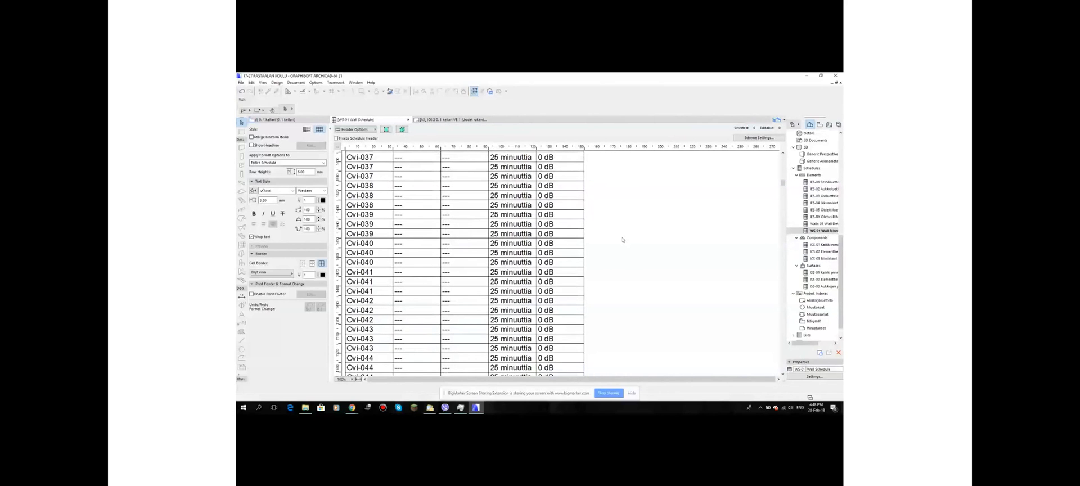
scroll(621, 241, up, 10)
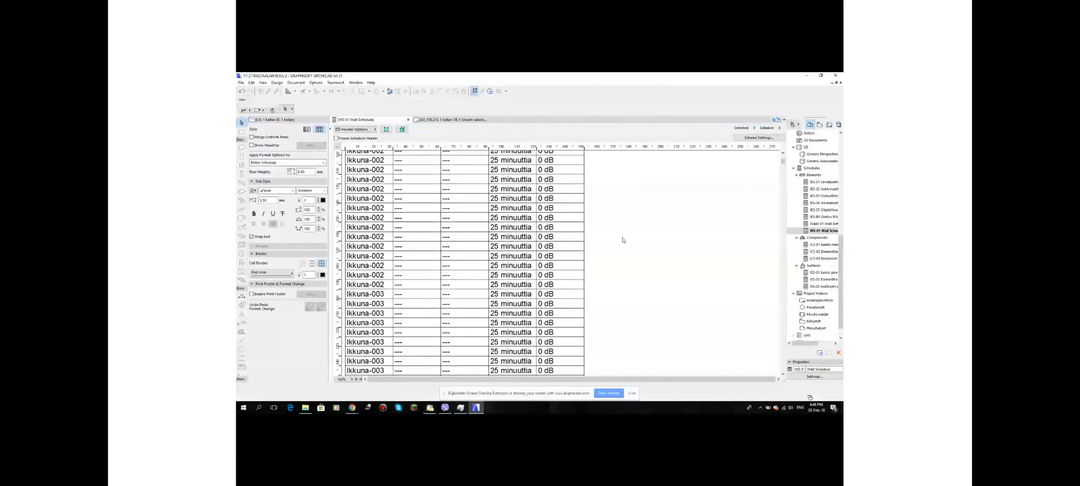
Change the Layer criterion's connector in the WS-01 Wall Schedule scheme from or to and, then accept the settings
click(819, 233)
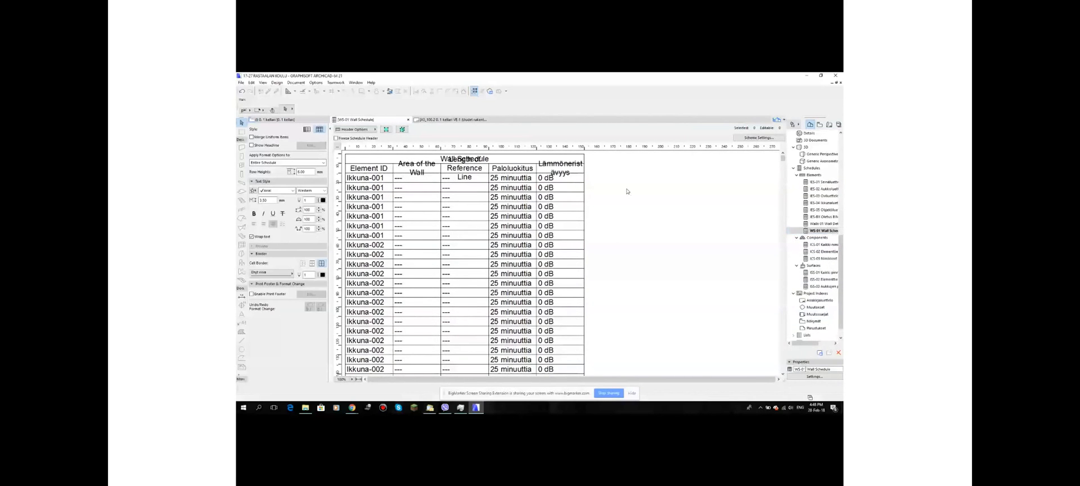
click(756, 138)
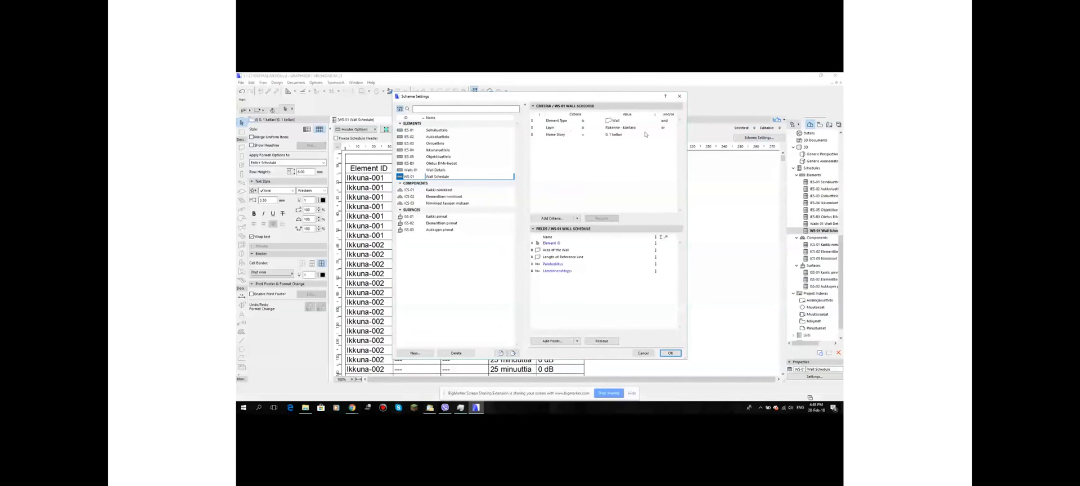
click(665, 128)
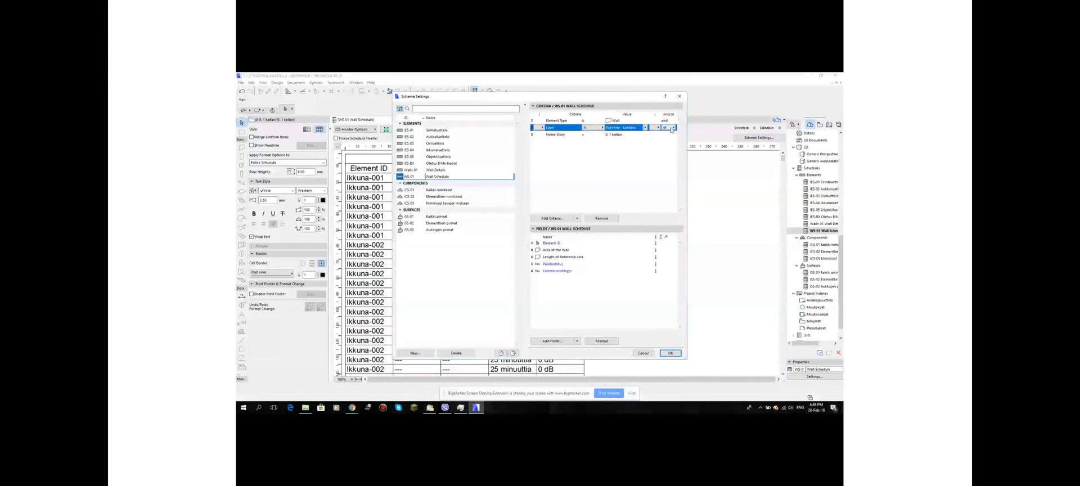
click(671, 129)
click(680, 130)
click(670, 353)
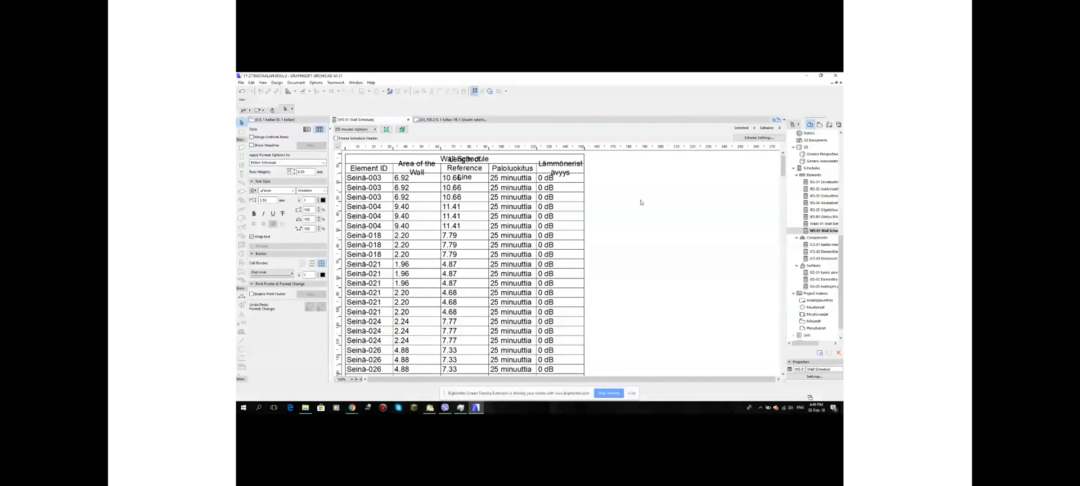
Check the schedule's rows, then heighten its header row and widen the Length of Reference Line and Lämmöneristävyys columns to fit their titles
scroll(641, 202, down, 15)
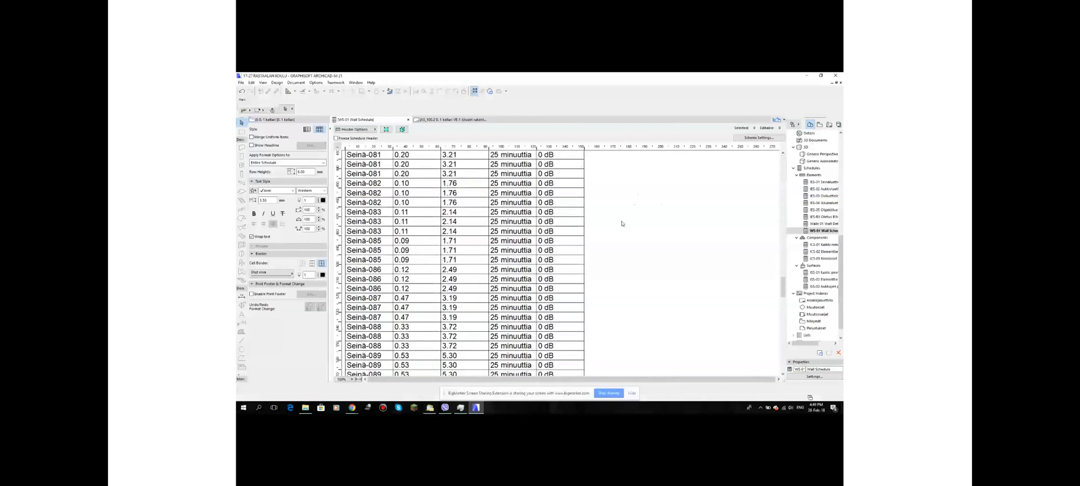
scroll(621, 228, down, 8)
scroll(360, 261, up, 10)
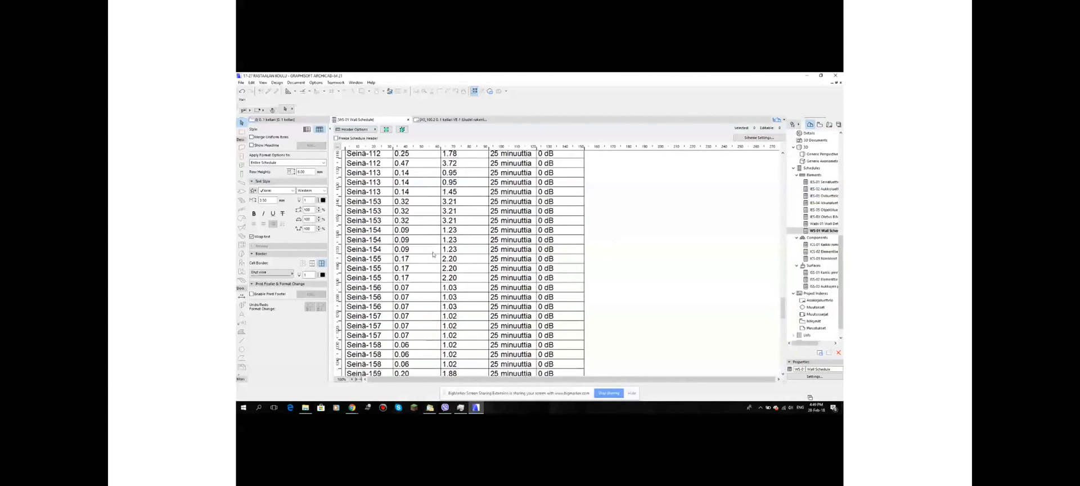
scroll(433, 254, up, 10)
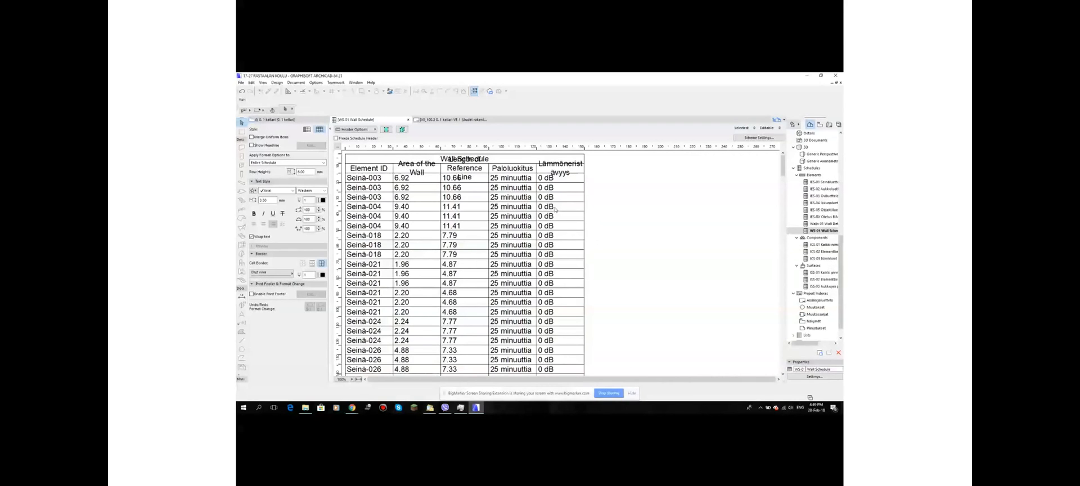
scroll(478, 231, down, 5)
scroll(458, 224, up, 5)
drag(339, 173, 339, 189)
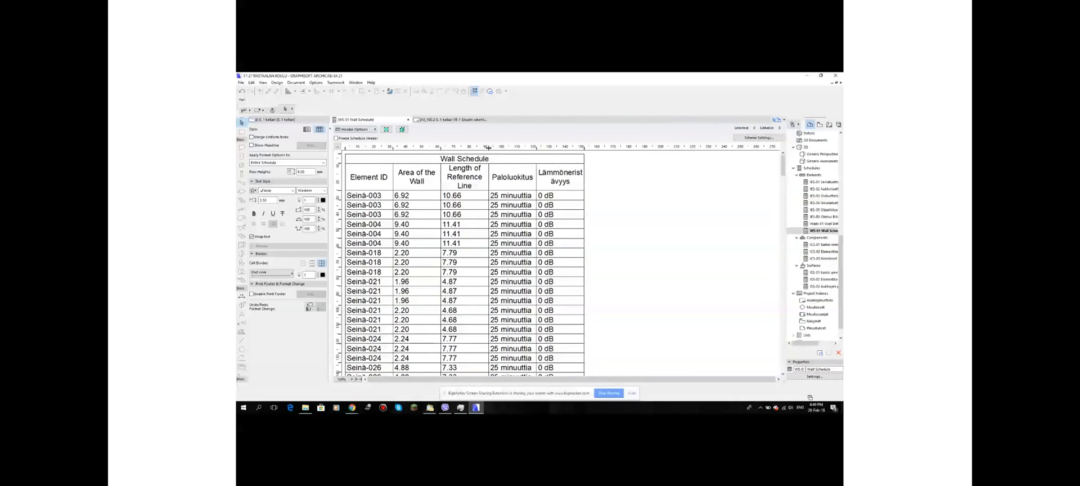
drag(489, 147, 505, 148)
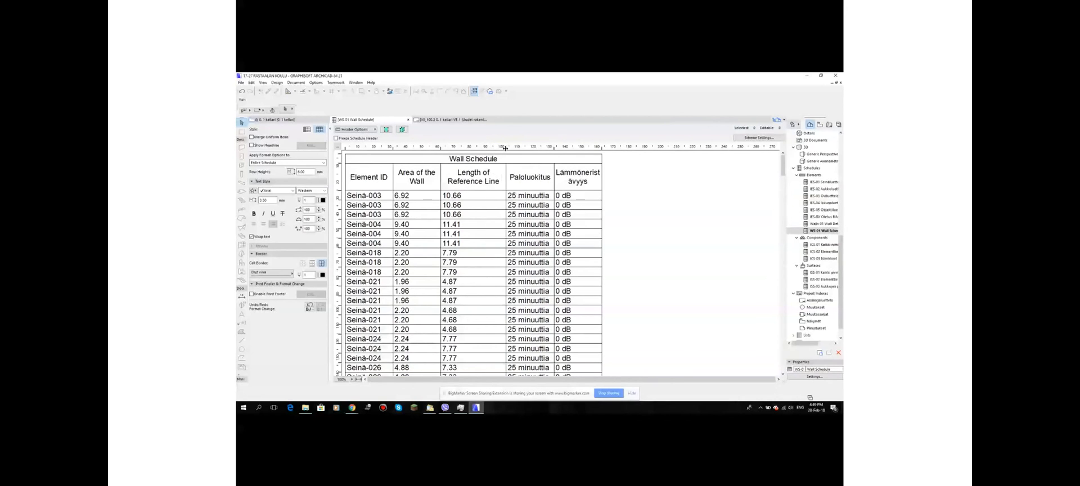
drag(602, 147, 626, 148)
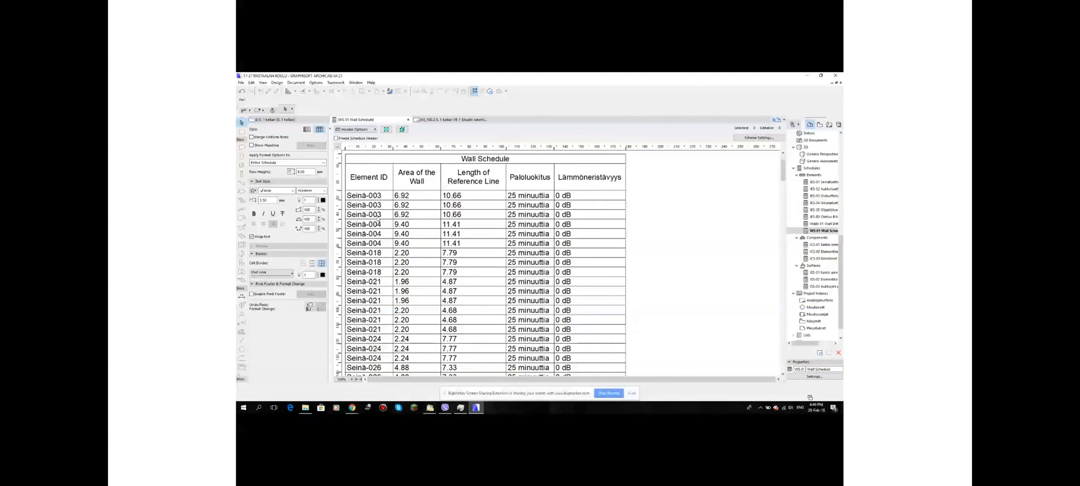
Examine the Wall Schedule for rows sharing an Element ID and compare the cells of the first two rows
scroll(378, 213, down, 10)
scroll(388, 211, up, 10)
scroll(583, 196, down, 15)
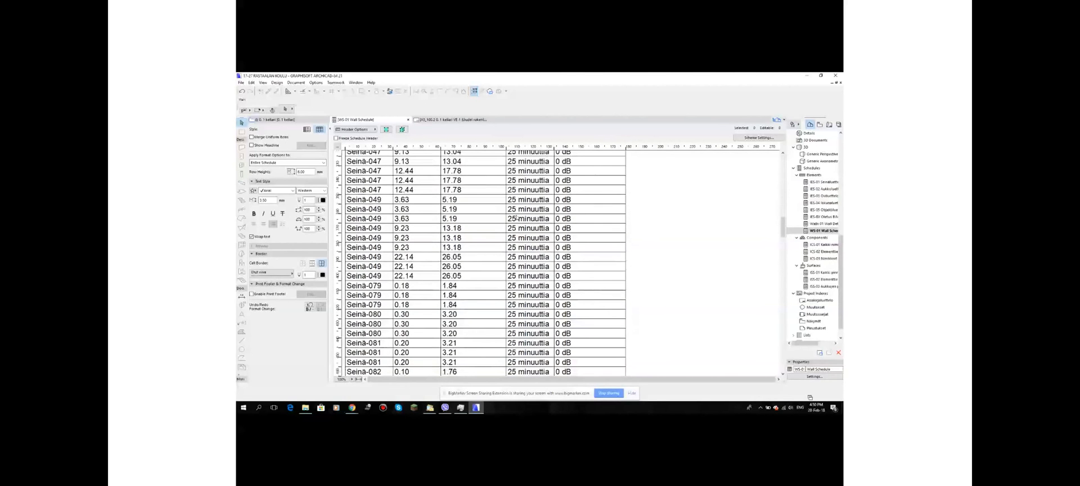
scroll(513, 218, down, 10)
scroll(512, 219, up, 15)
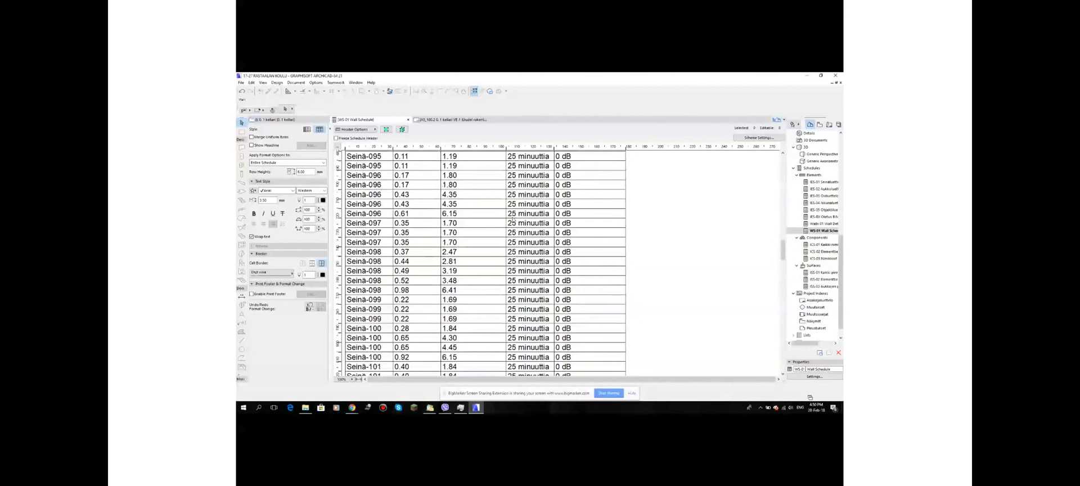
scroll(513, 219, up, 15)
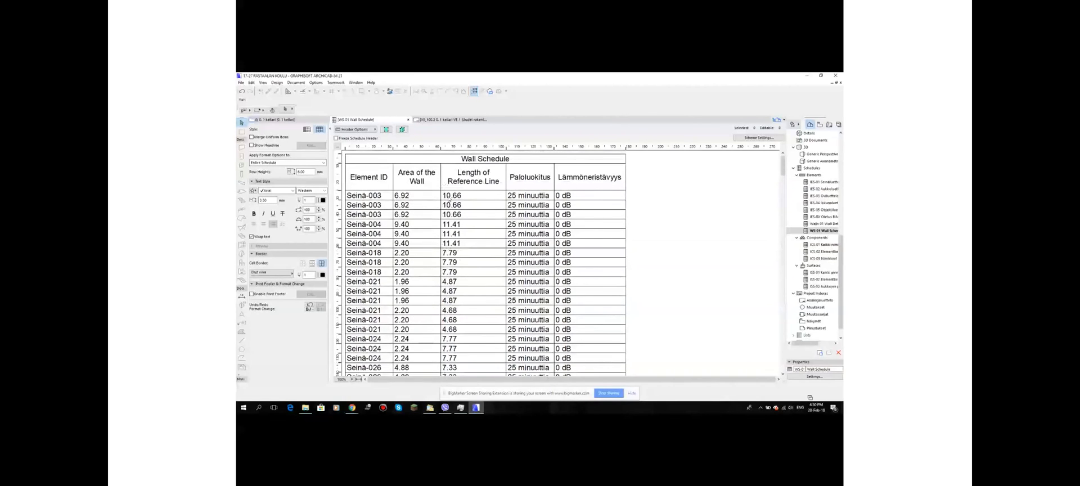
click(469, 197)
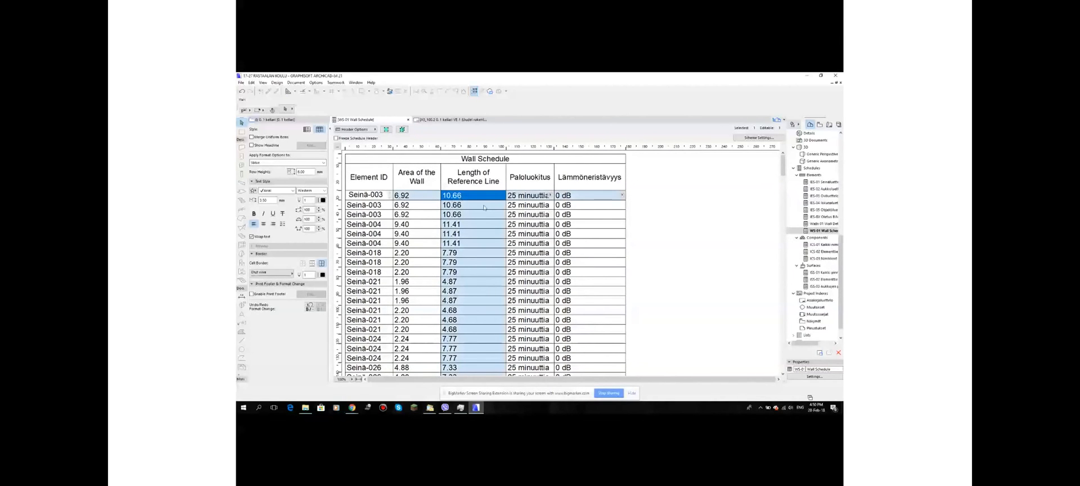
click(484, 205)
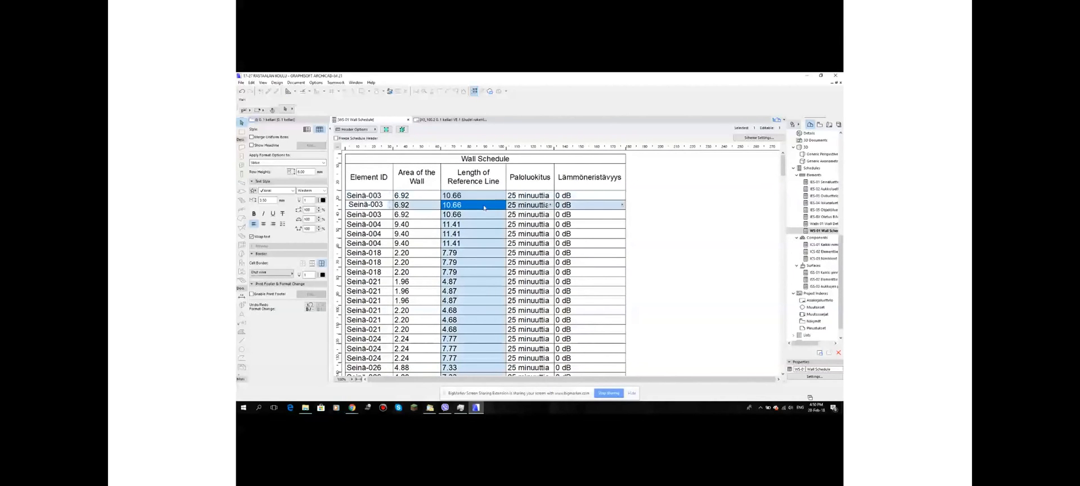
click(380, 205)
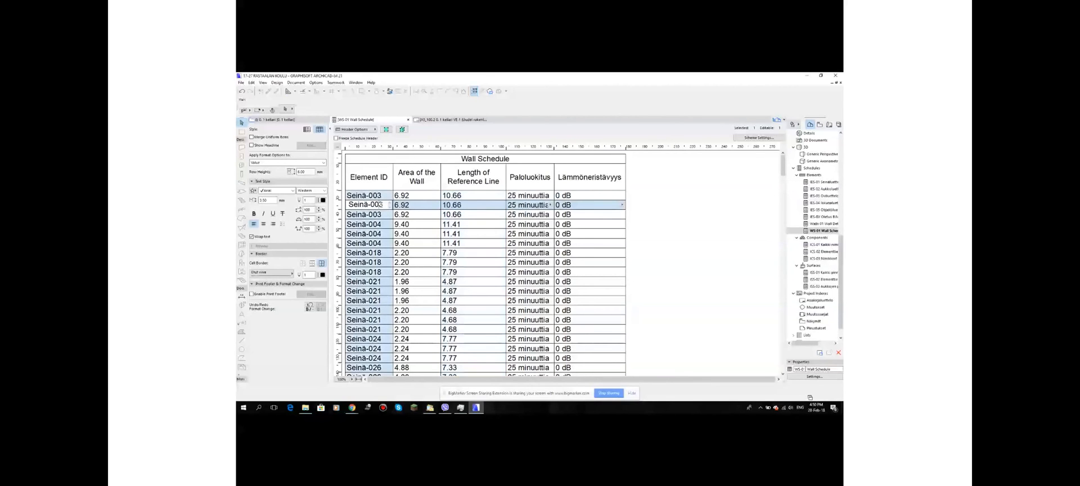
Renumber the Element IDs of the schedule's first two walls as Seinä-001 and Seinä-002
click(384, 195)
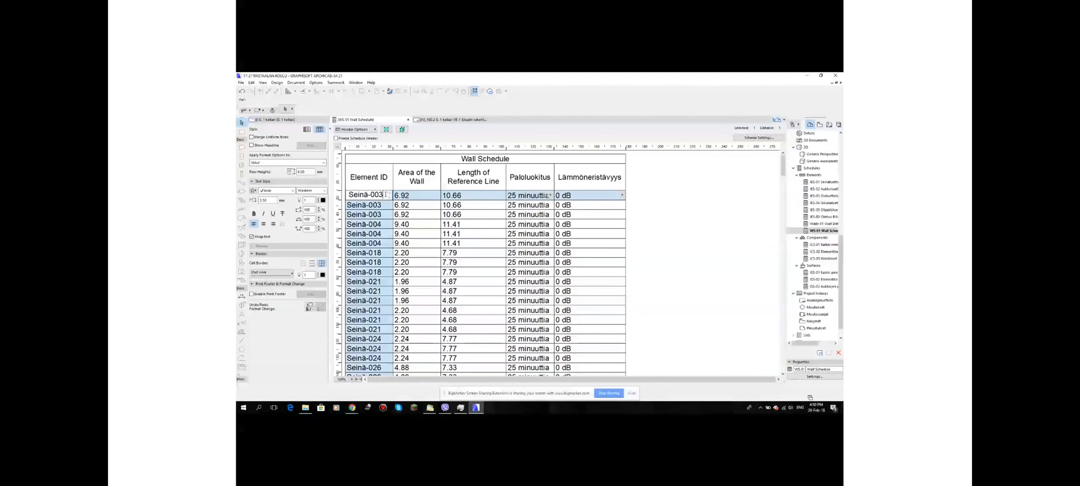
key(BackSpace)
text(1)
click(385, 205)
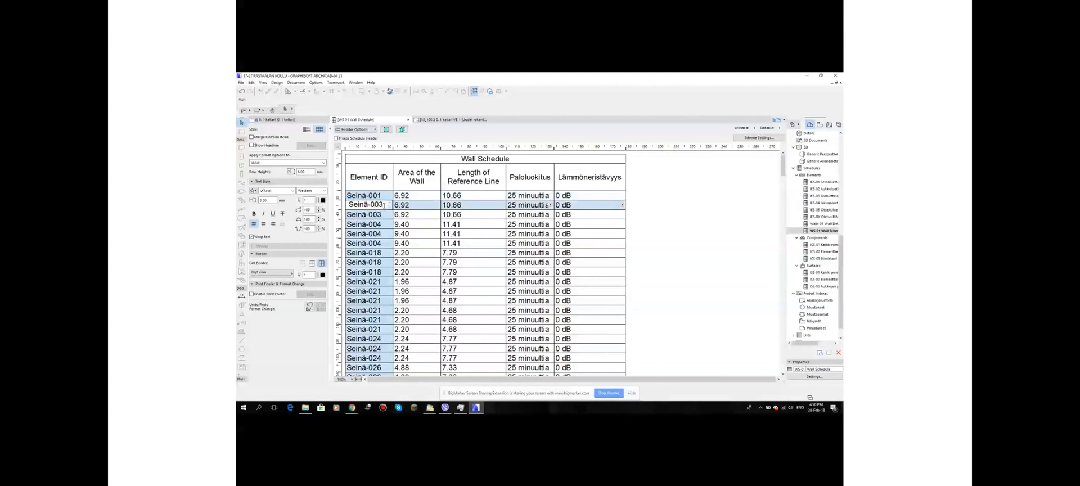
key(BackSpace)
text(2)
Renumber the two repeated Seinä-004 walls in the fifth and sixth rows as Seinä-005 and Seinä-006
click(384, 233)
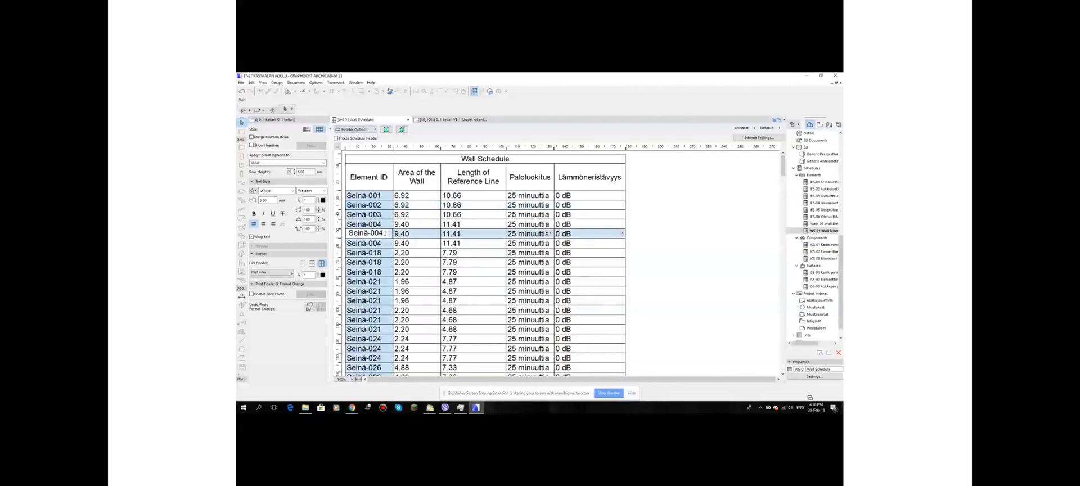
key(BackSpace)
text(5)
click(386, 245)
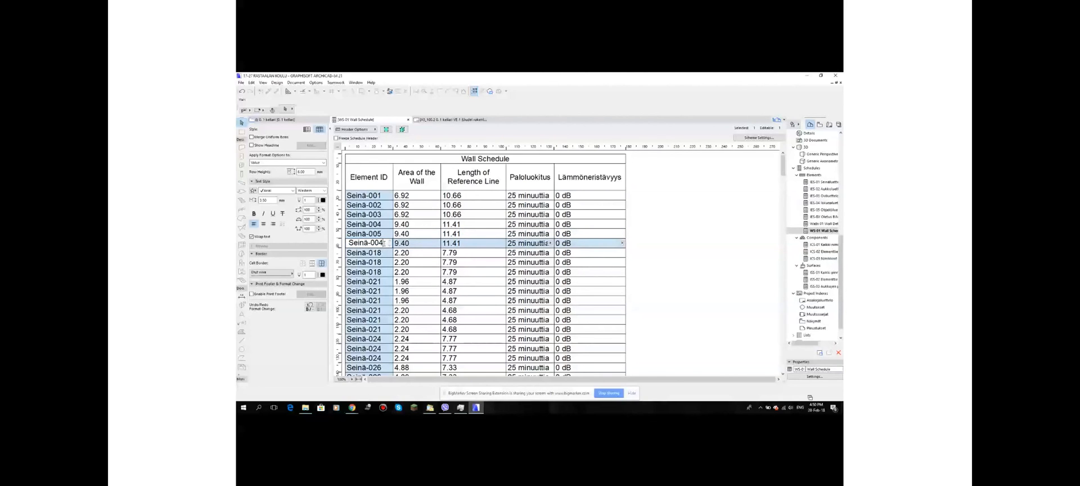
text(6)
Change the Element IDs of the first two Seinä-018 walls to Seinä-007 and Seinä-008
click(386, 253)
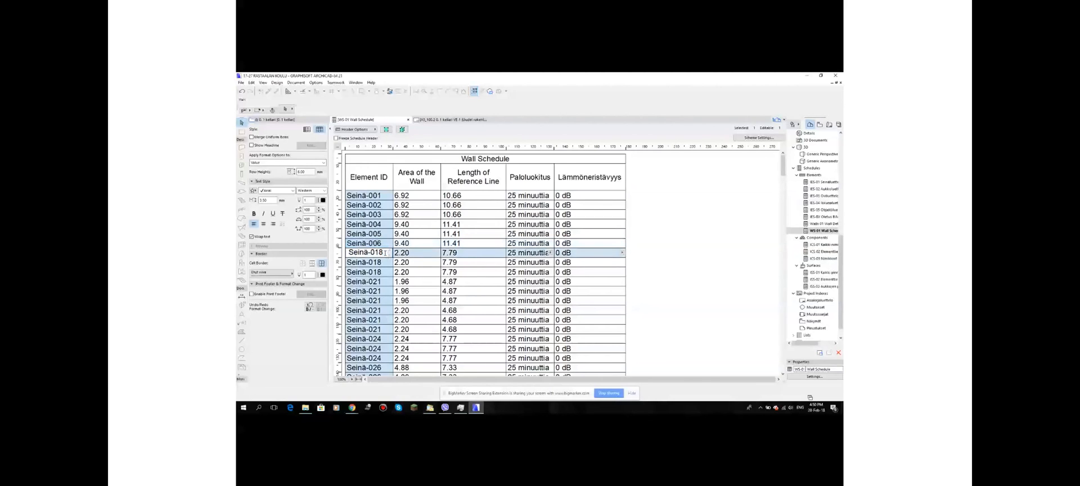
key(BackSpace)
key(BackSpace)
text(07)
click(382, 262)
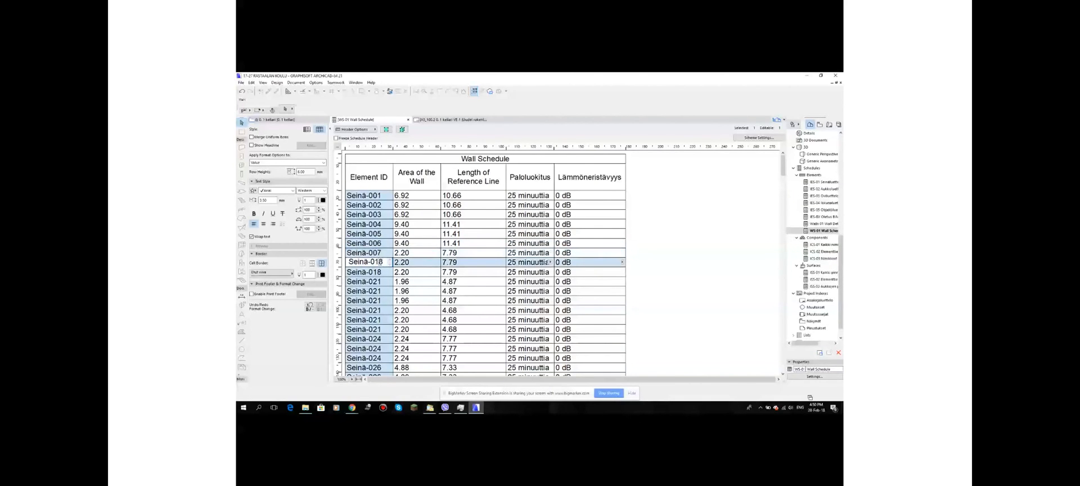
key(BackSpace)
key(BackSpace)
text(08)
Change the Element IDs in the ninth and tenth rows to Seinä-009 and Seinä-010
click(383, 273)
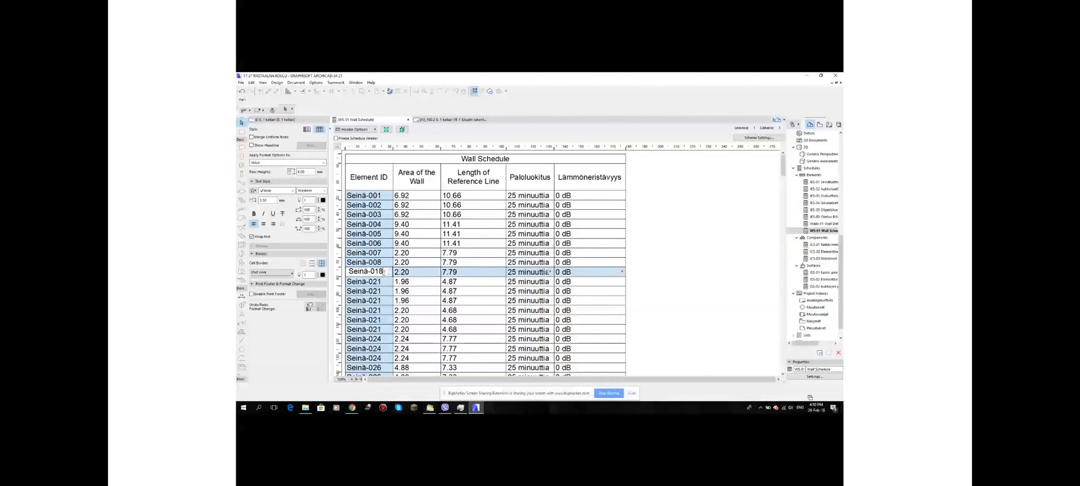
key(BackSpace)
key(BackSpace)
text(09)
click(383, 284)
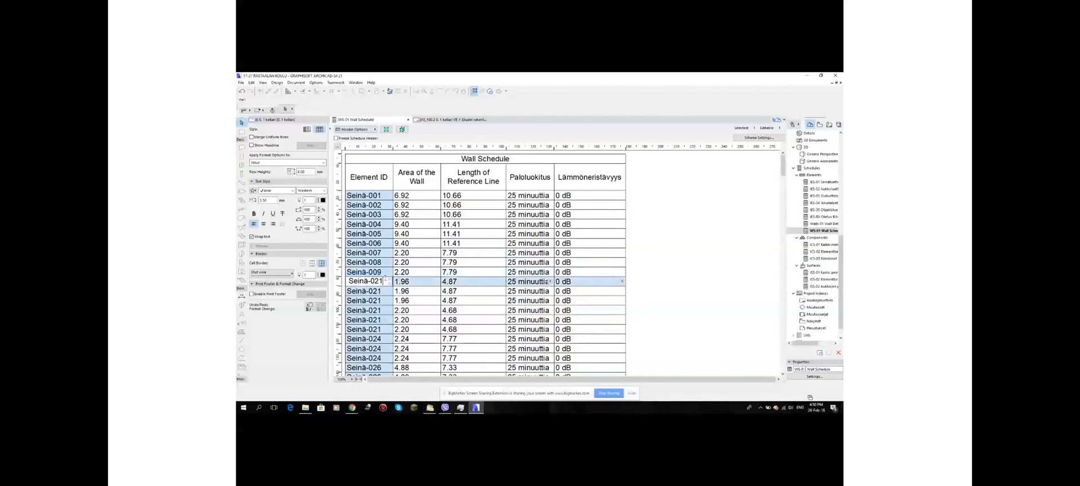
key(BackSpace)
text(10)
Inspect the Seinä-001 row's area, length and Lämmöneristävyys cells and view its Paloluokitus options without choosing one
click(411, 196)
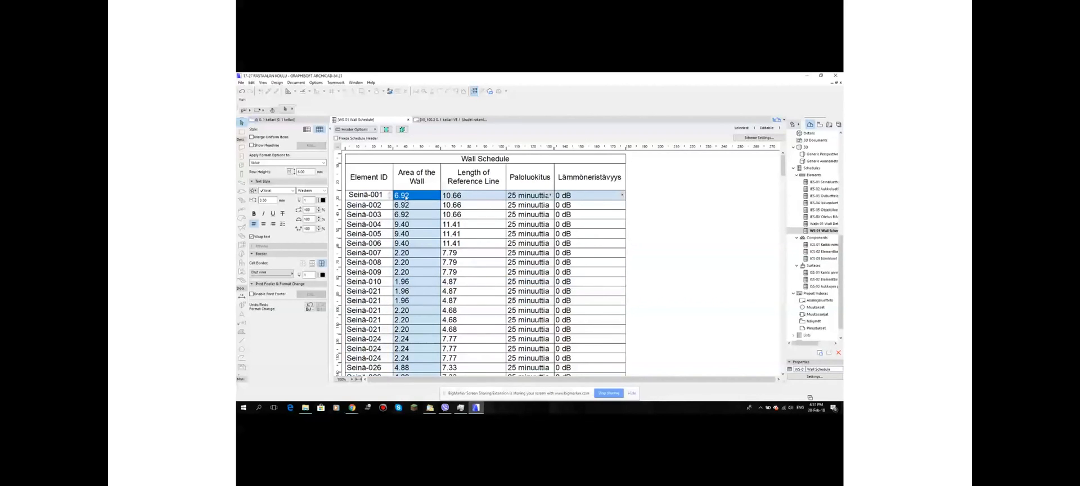
click(468, 197)
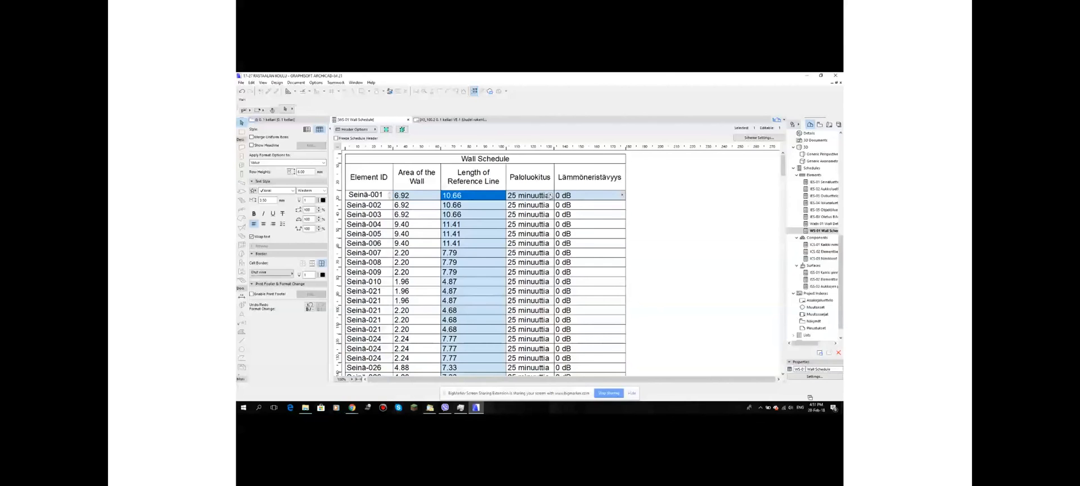
click(550, 195)
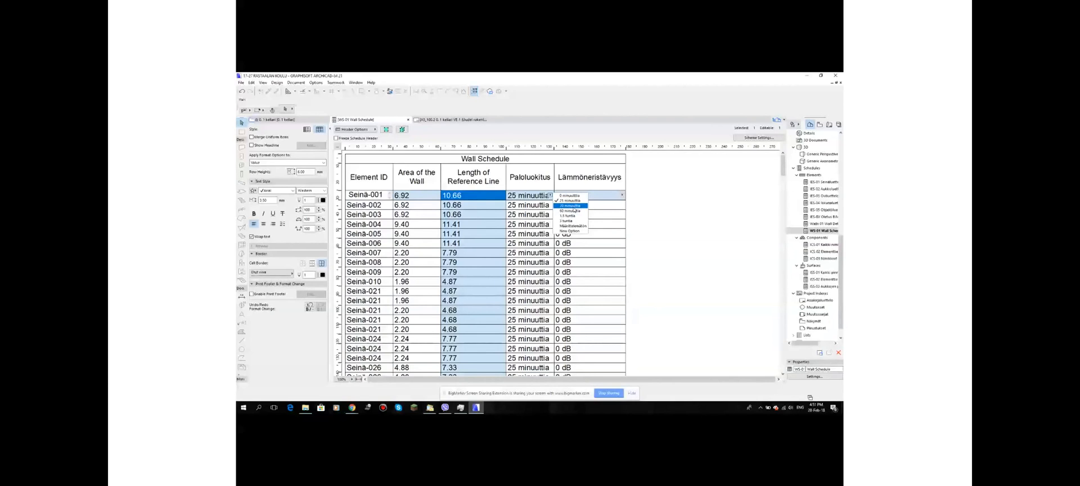
click(648, 204)
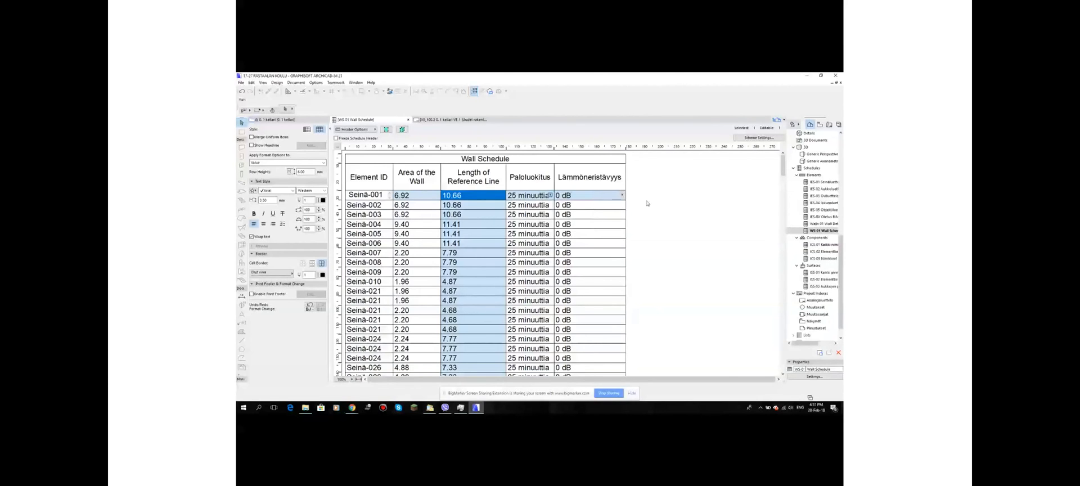
click(621, 196)
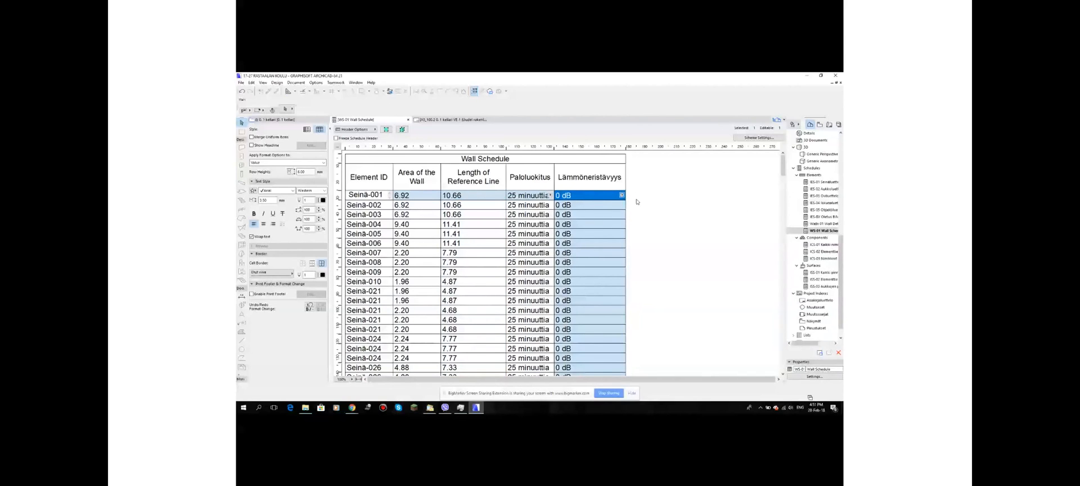
Locate the Seinä-001 wall on the floor plan from its schedule row and compare the plan with the schedule
click(377, 195)
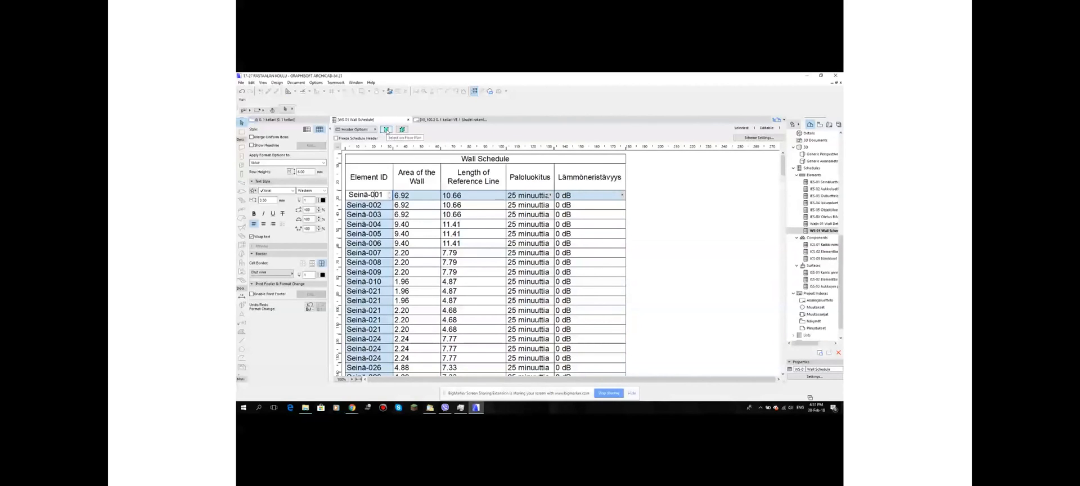
click(403, 196)
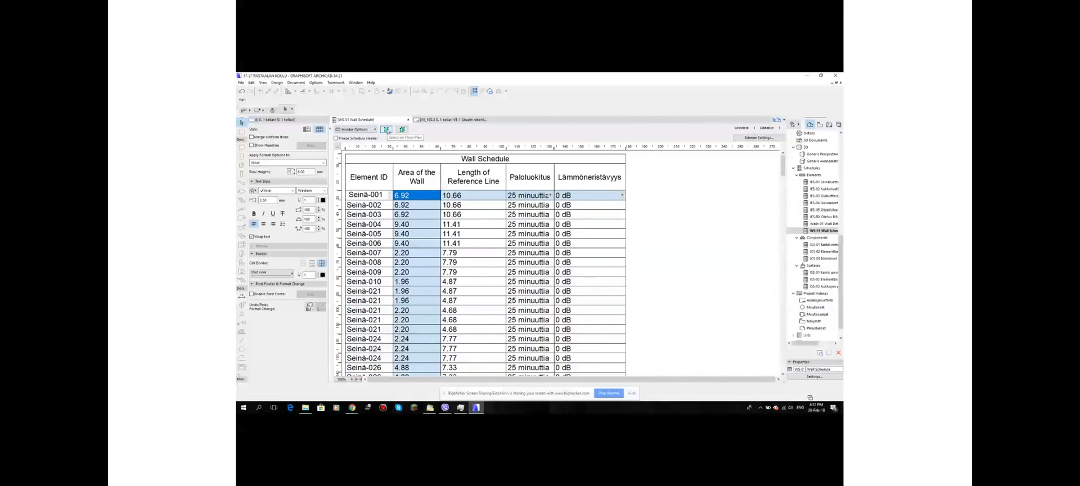
click(387, 130)
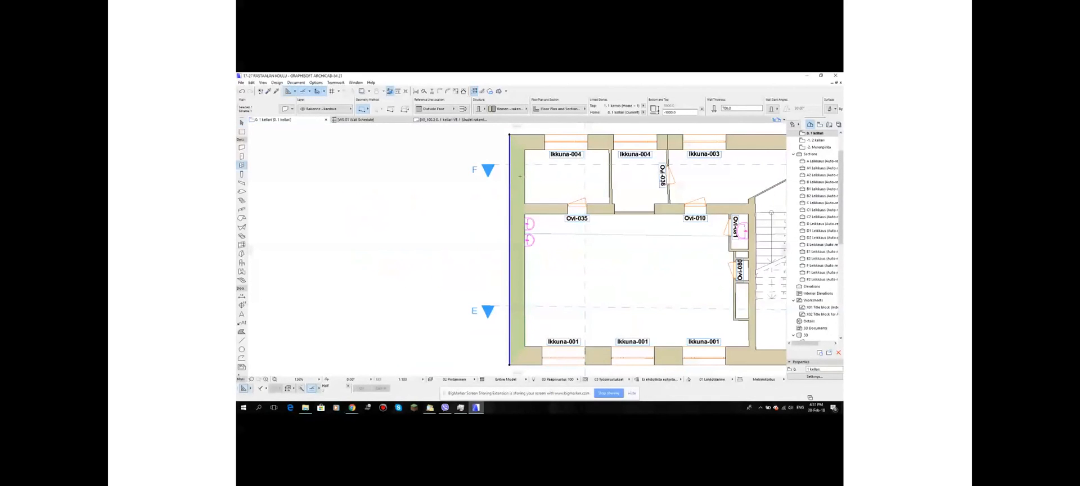
scroll(577, 183, down, 3)
scroll(629, 114, down, 5)
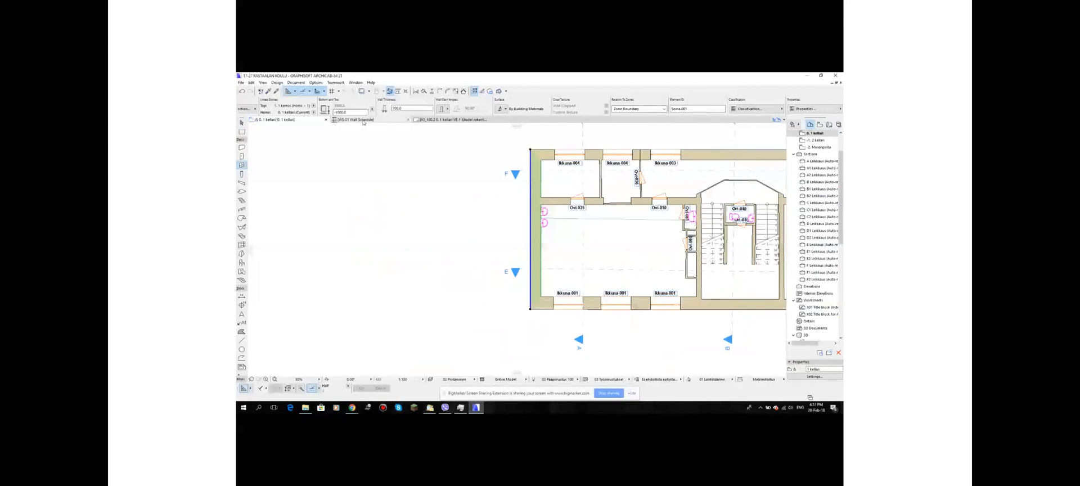
click(360, 120)
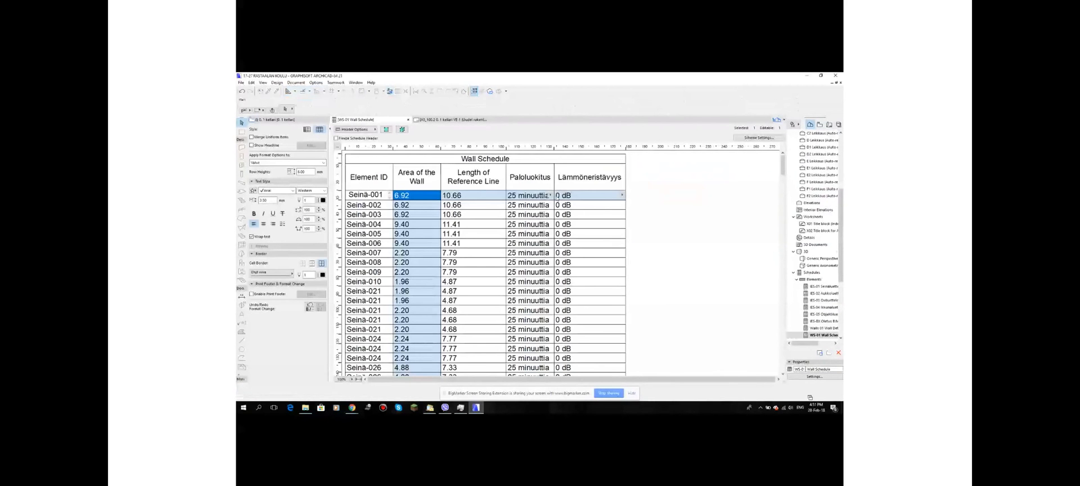
click(275, 119)
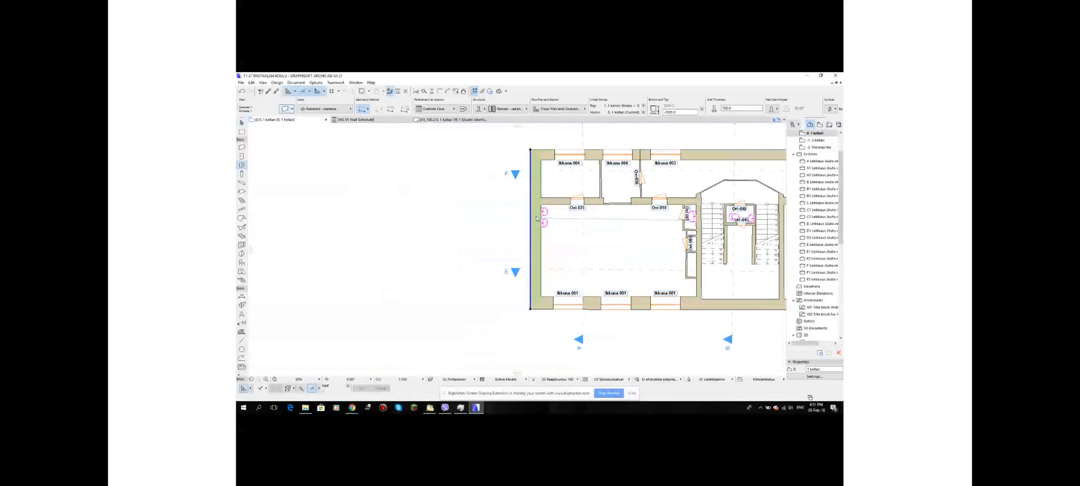
Check the selected Seinä-001 wall's Paloluokitus property in its Wall Selection Settings
key(ctrl+t)
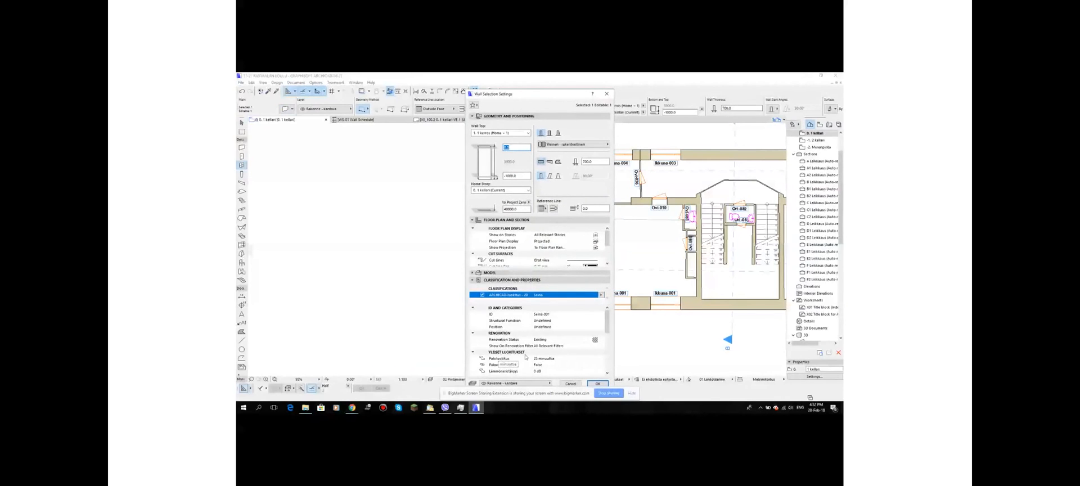
scroll(533, 349, down, 3)
scroll(534, 348, up, 1)
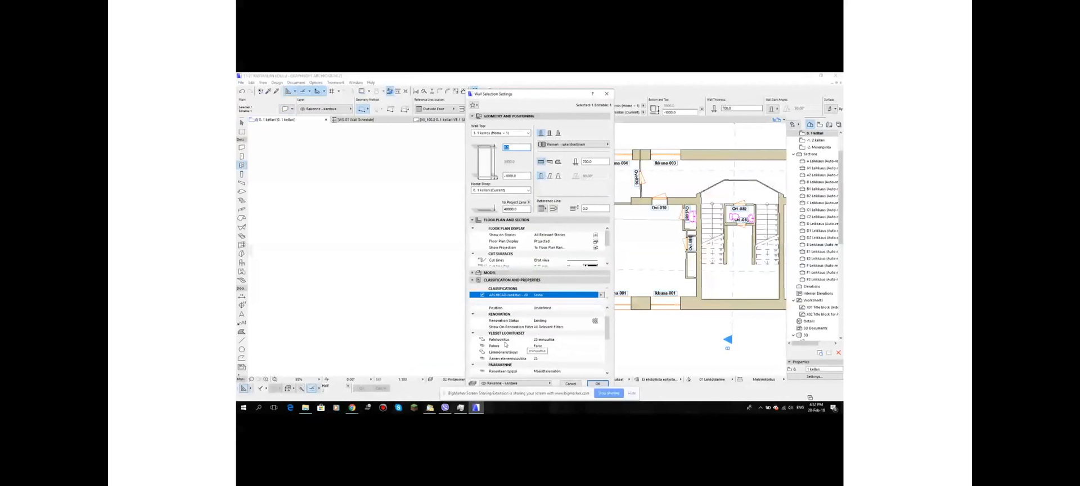
click(551, 340)
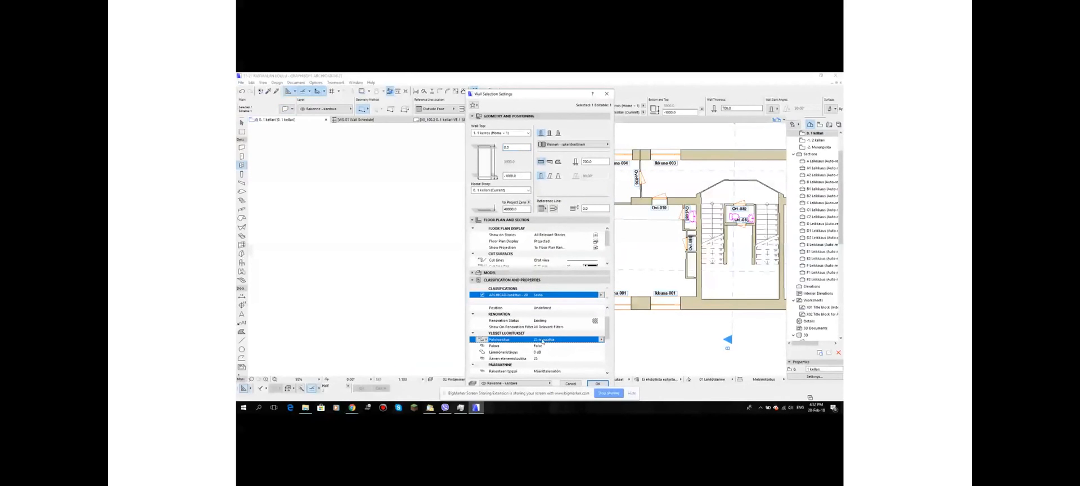
click(597, 384)
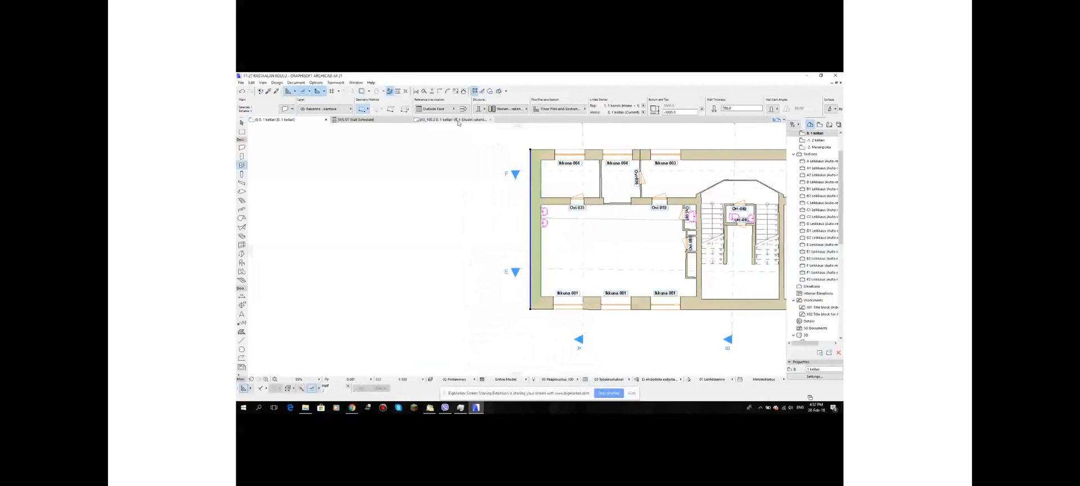
Set the Paloluokitus of wall Seinä-001 to 0 minuuttia in the wall schedule
click(402, 119)
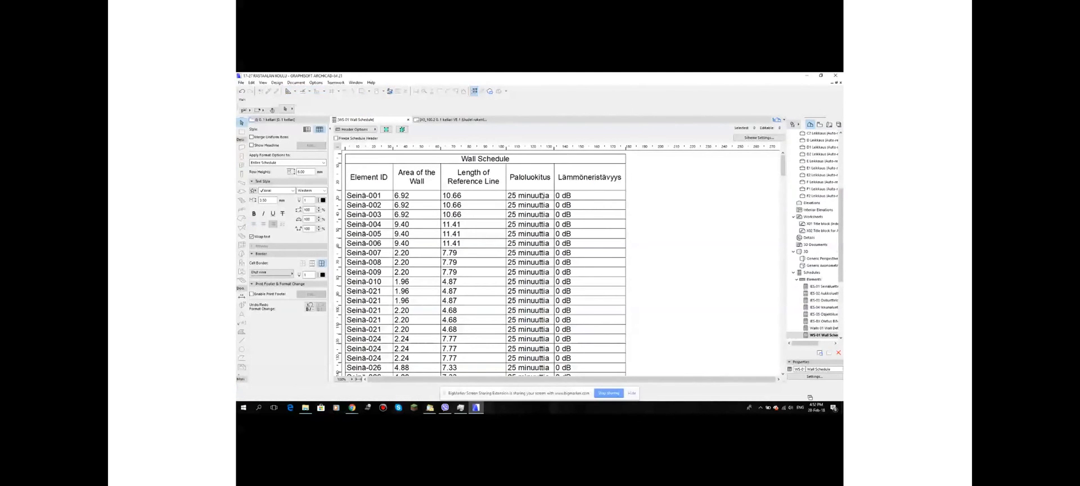
click(549, 196)
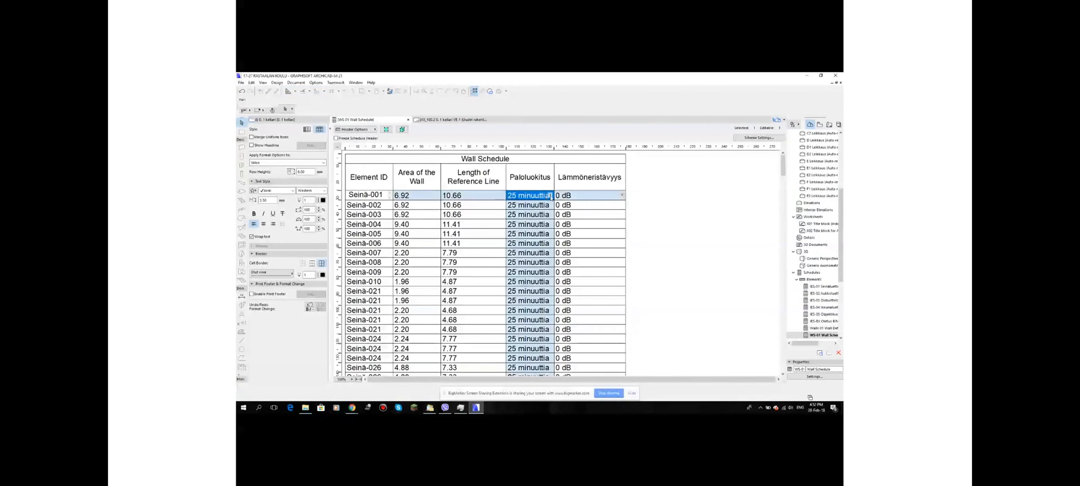
click(550, 196)
click(569, 200)
click(649, 197)
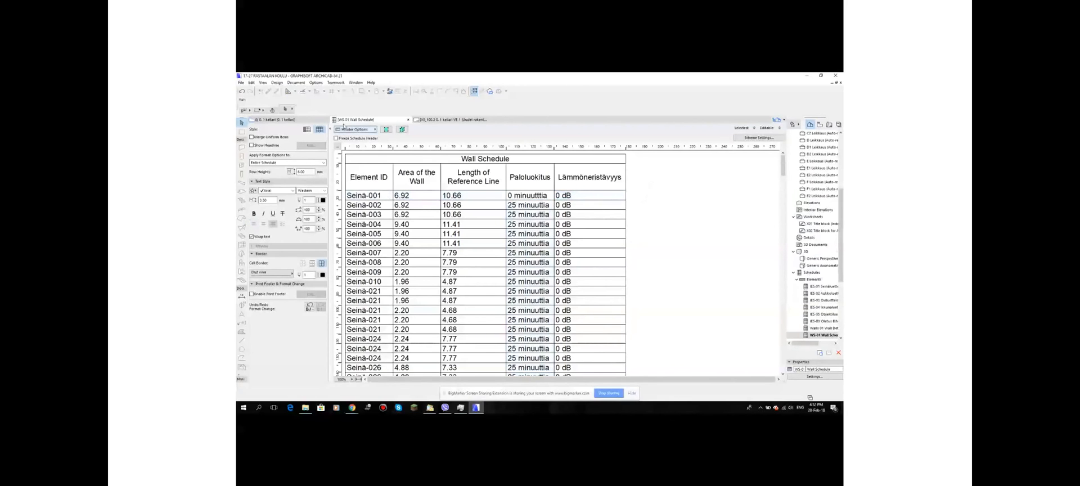
Locate Seinä-001 on the floor plan from its schedule row and check the Paloluokitus in its wall settings
click(383, 197)
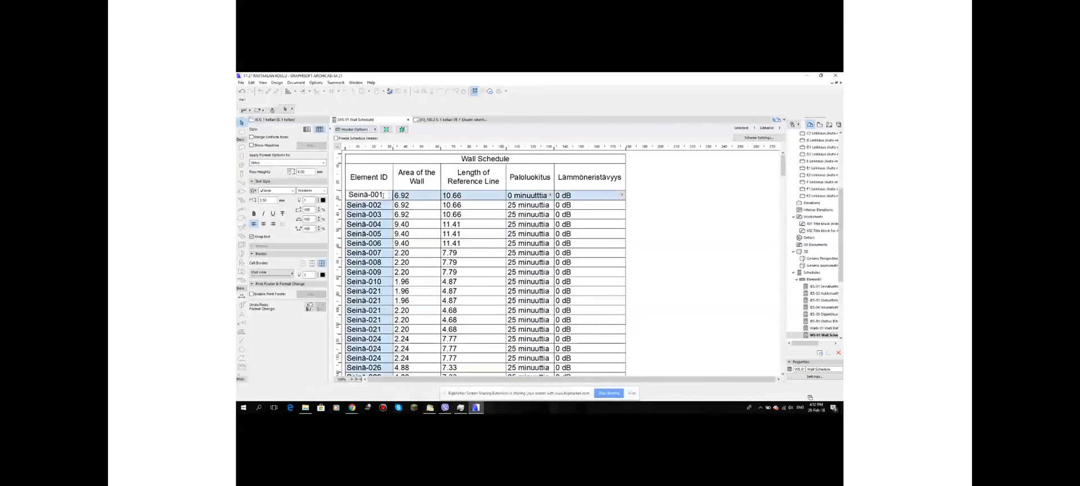
right_click(383, 196)
click(386, 130)
click(386, 130)
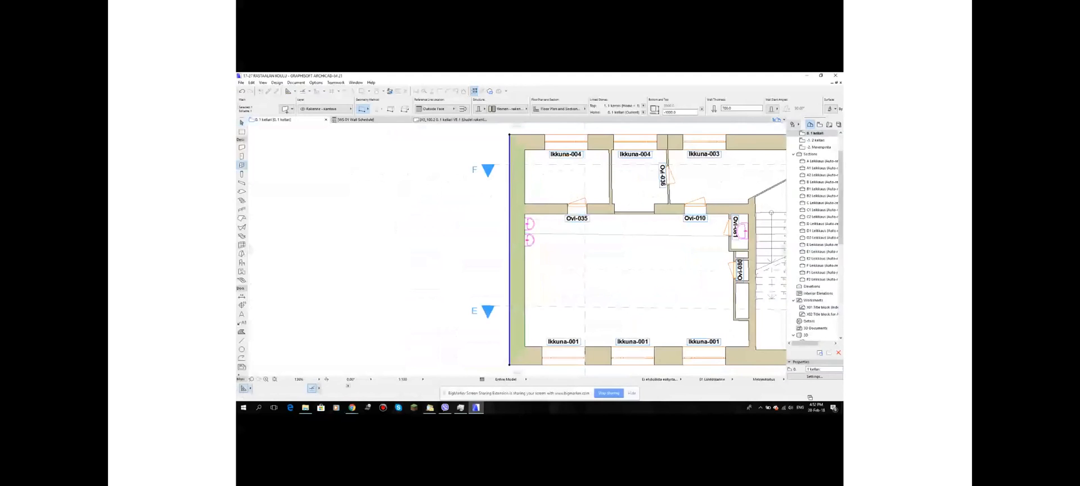
click(286, 109)
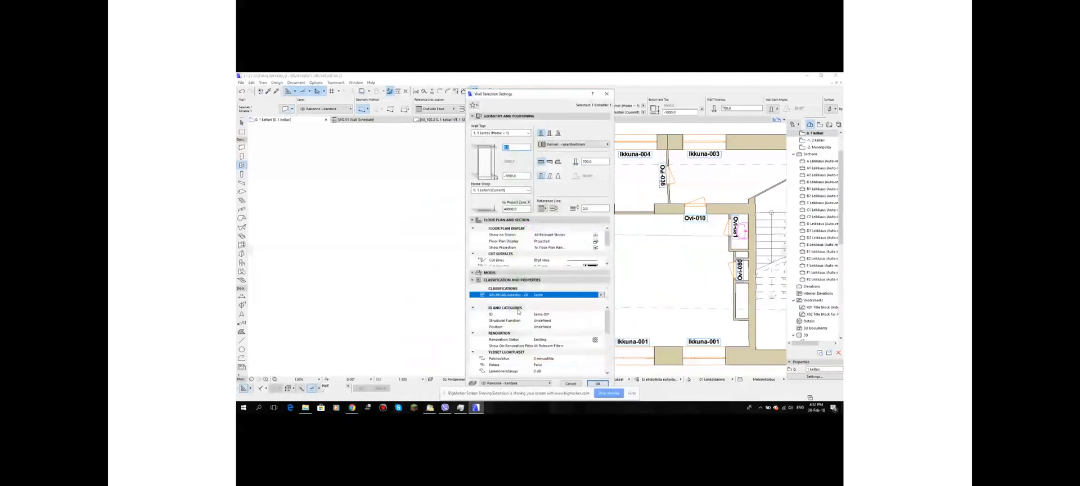
click(563, 360)
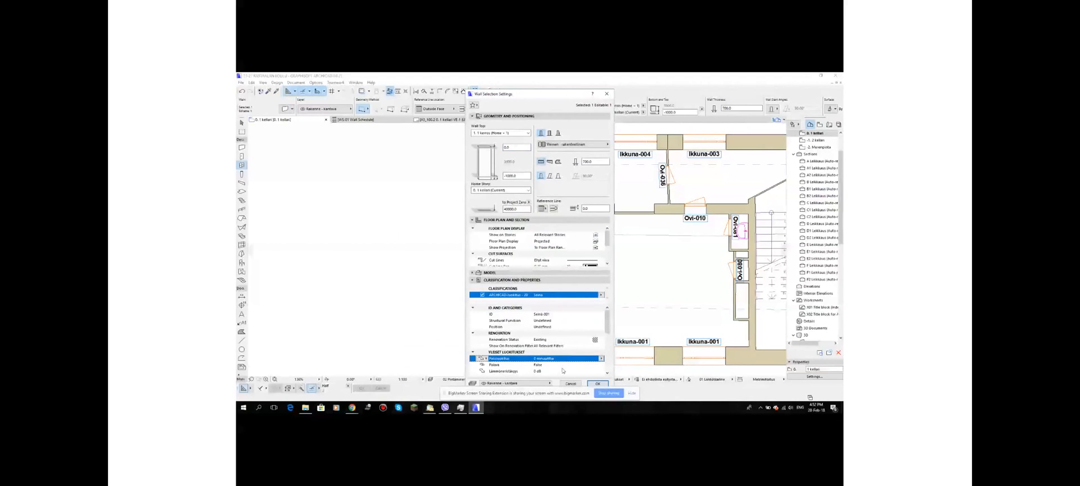
click(572, 384)
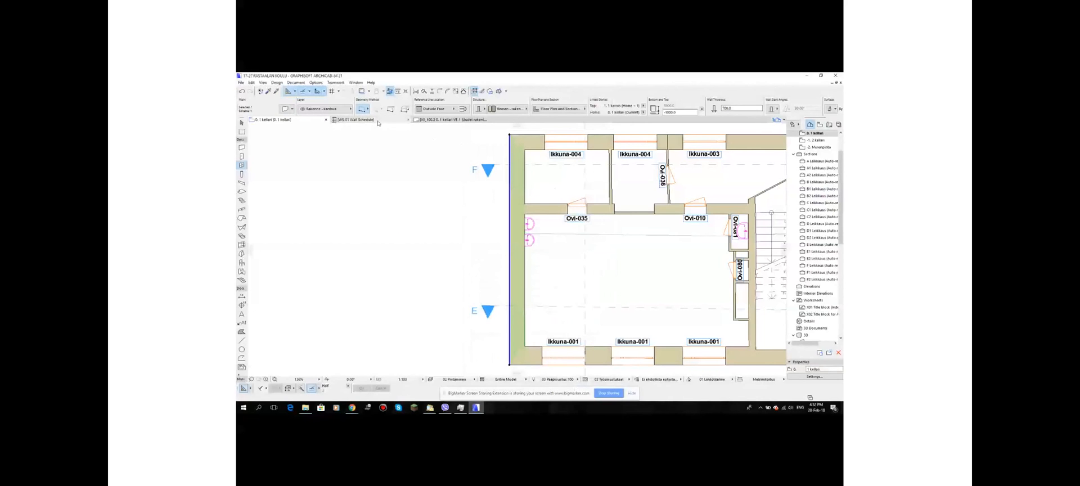
Review the rows of the Wall Schedule from start to end
click(355, 119)
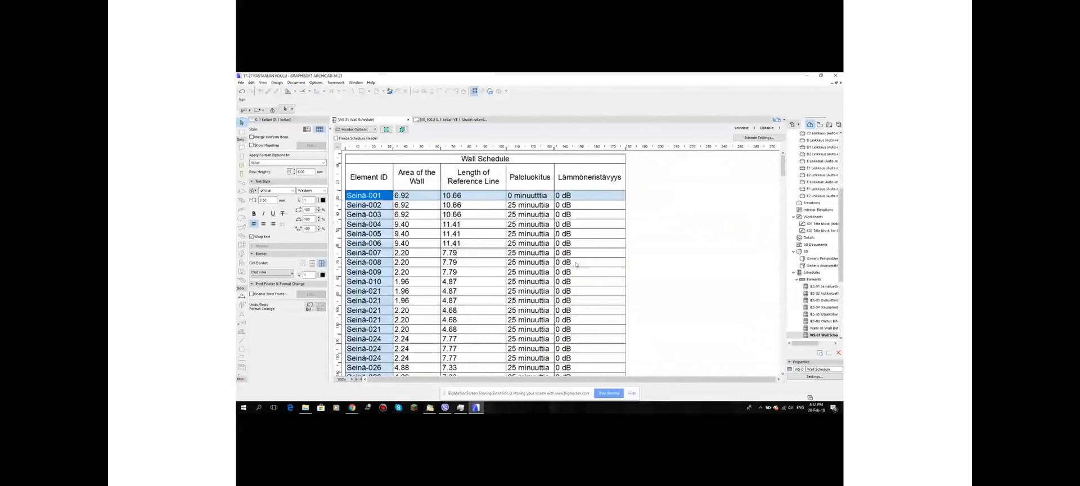
scroll(576, 264, down, 15)
scroll(576, 264, up, 15)
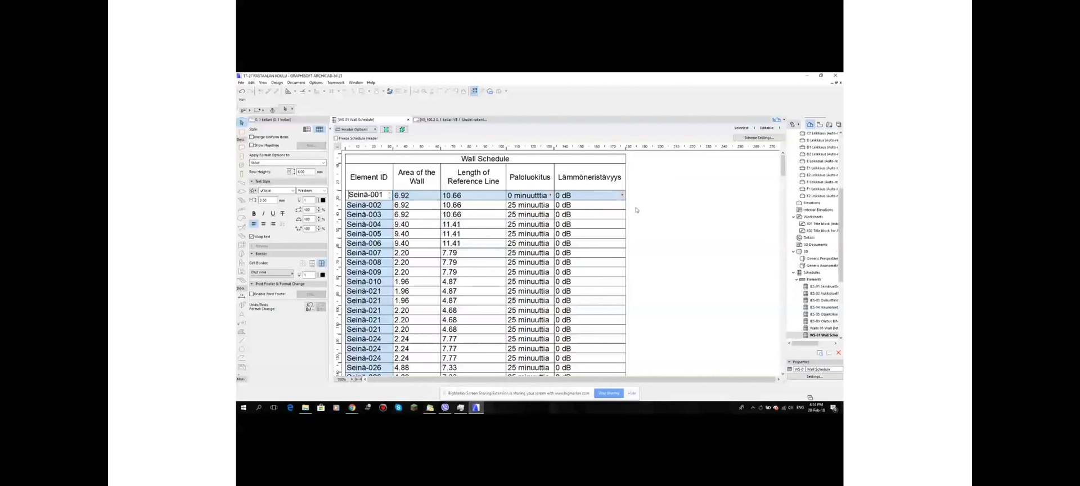
From the floor plan, browse the groups in the Property Manager and view the Paloluokitus property's definition
click(311, 120)
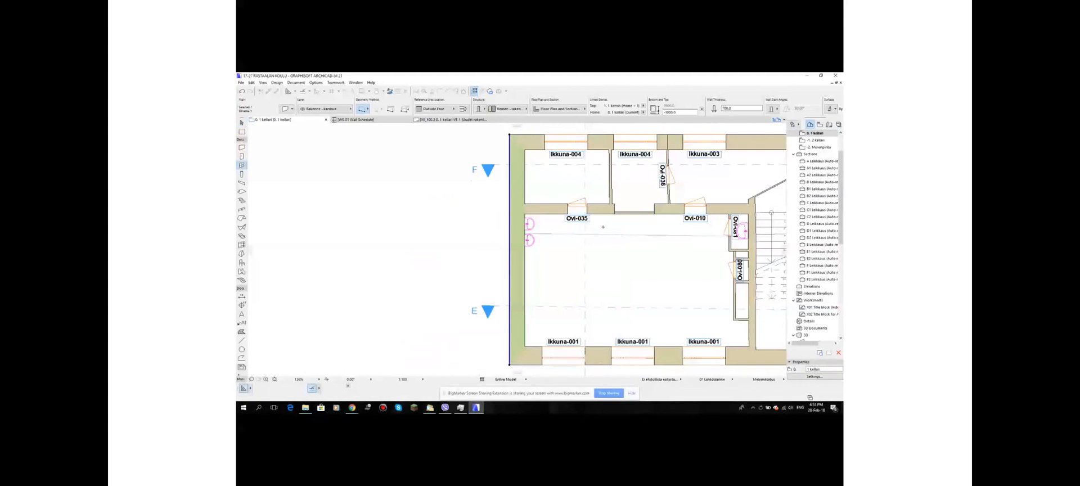
scroll(602, 227, down, 3)
middle_drag(602, 227, 437, 221)
key(Escape)
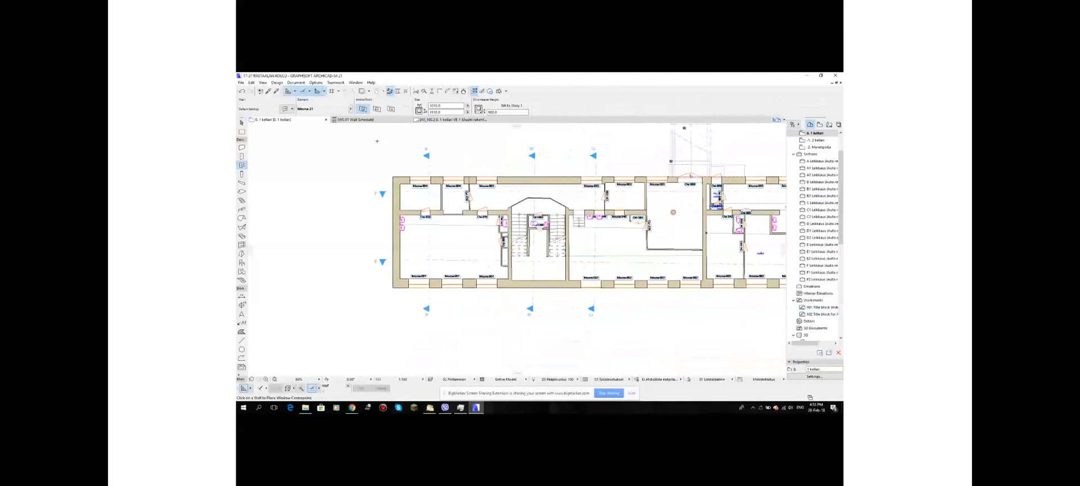
click(316, 83)
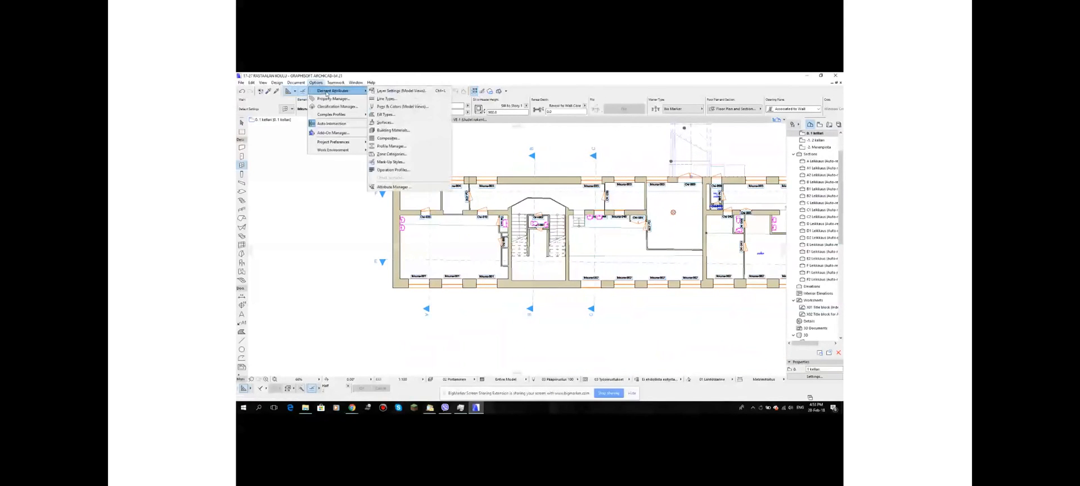
click(329, 99)
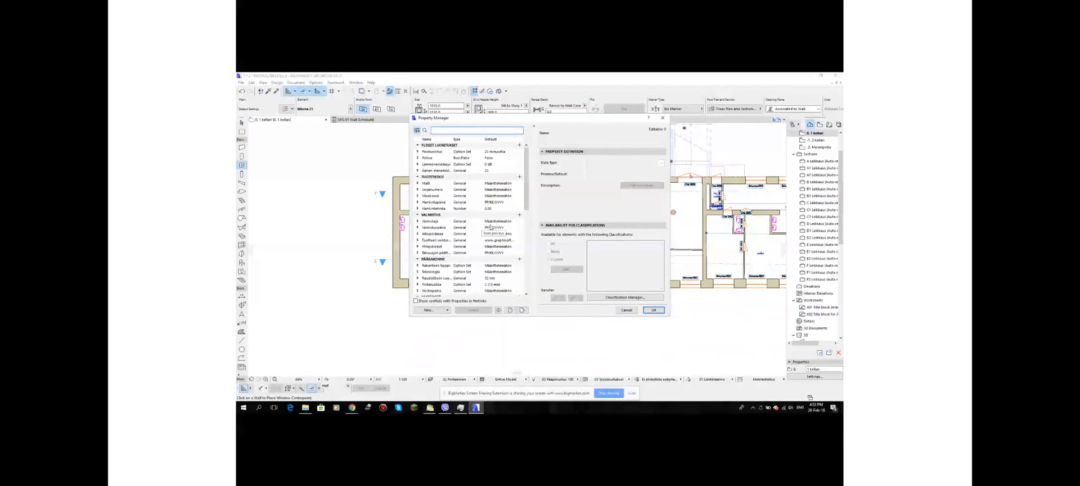
scroll(526, 195, down, 2)
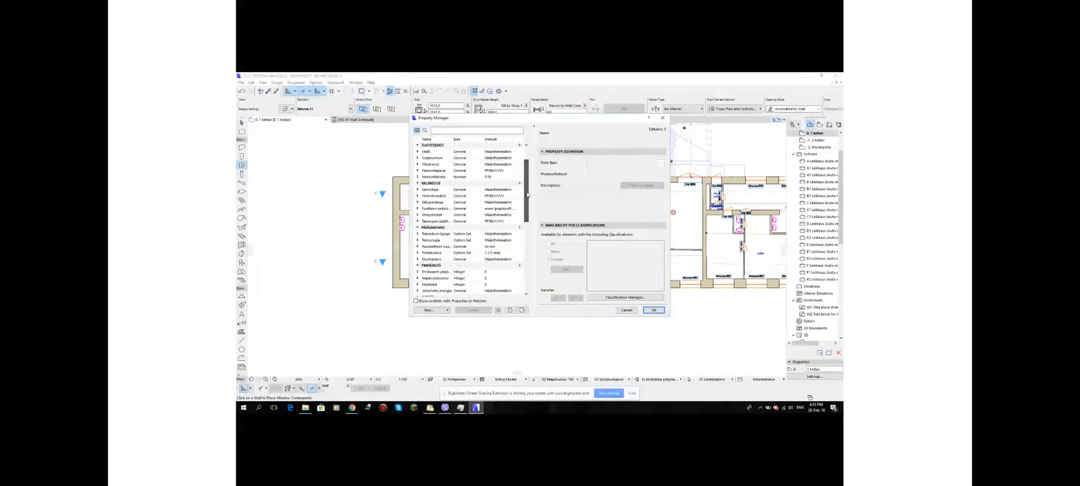
drag(527, 195, 526, 230)
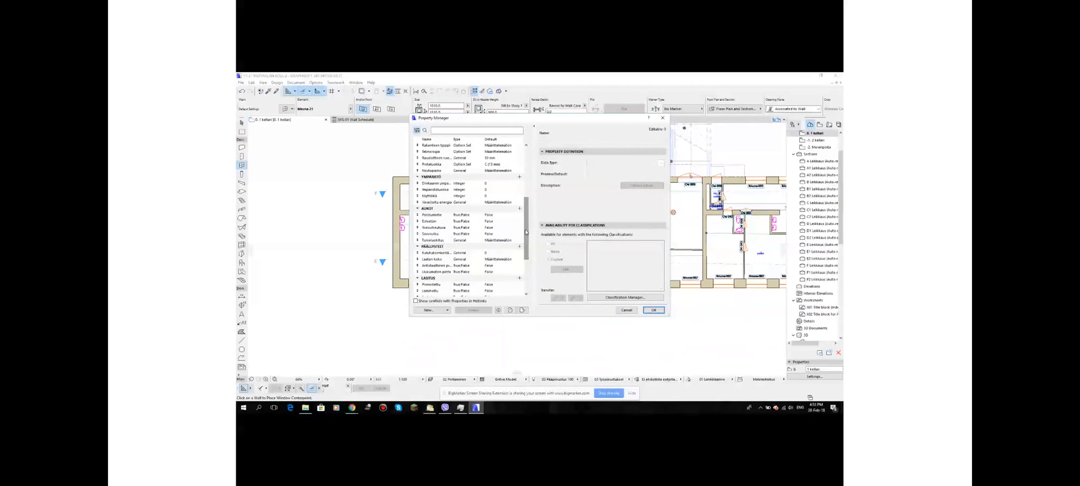
drag(525, 231, 527, 174)
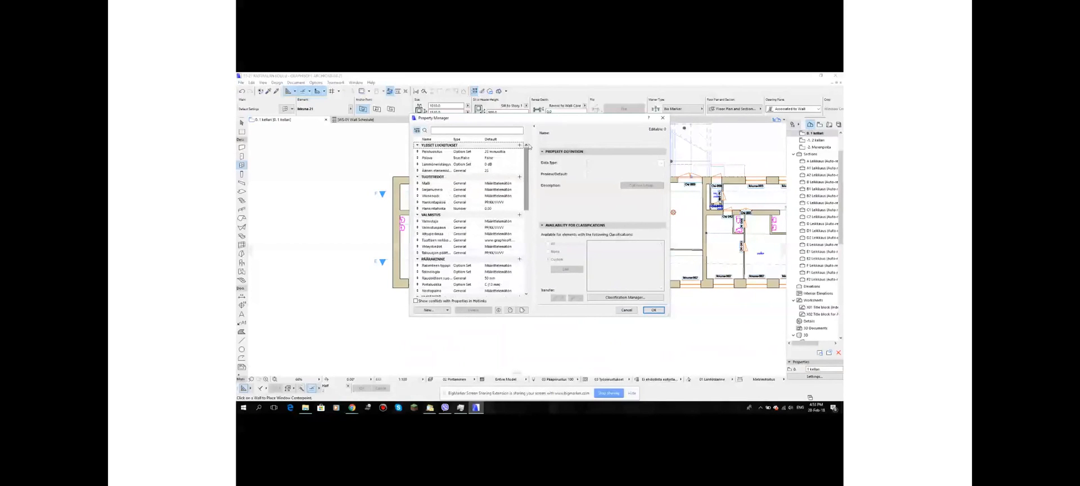
click(428, 152)
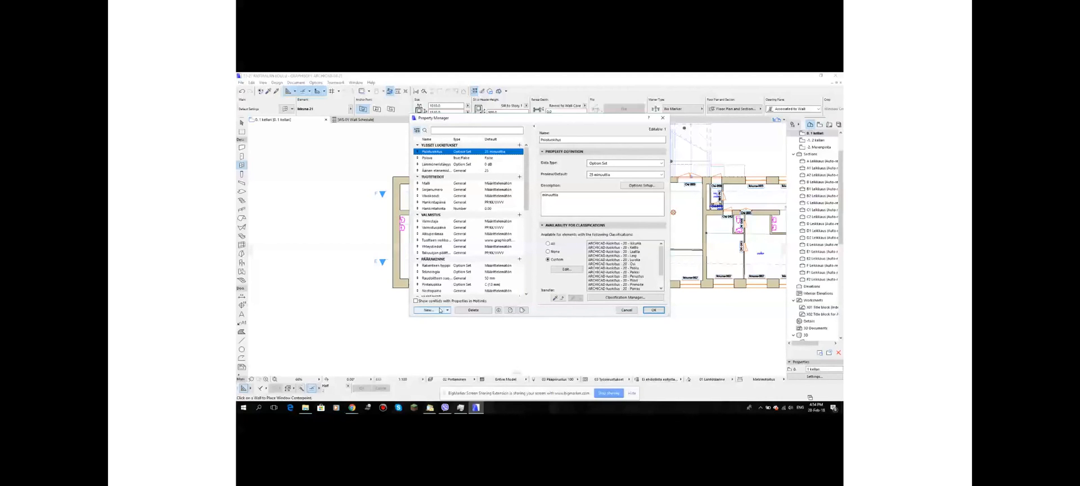
Create a new property group named DOOR HARDWARE
click(438, 310)
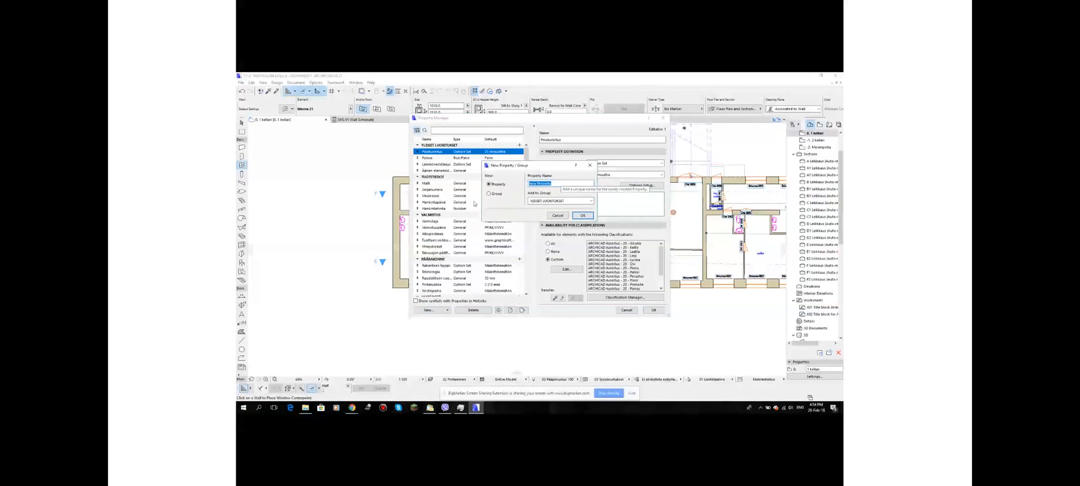
click(489, 194)
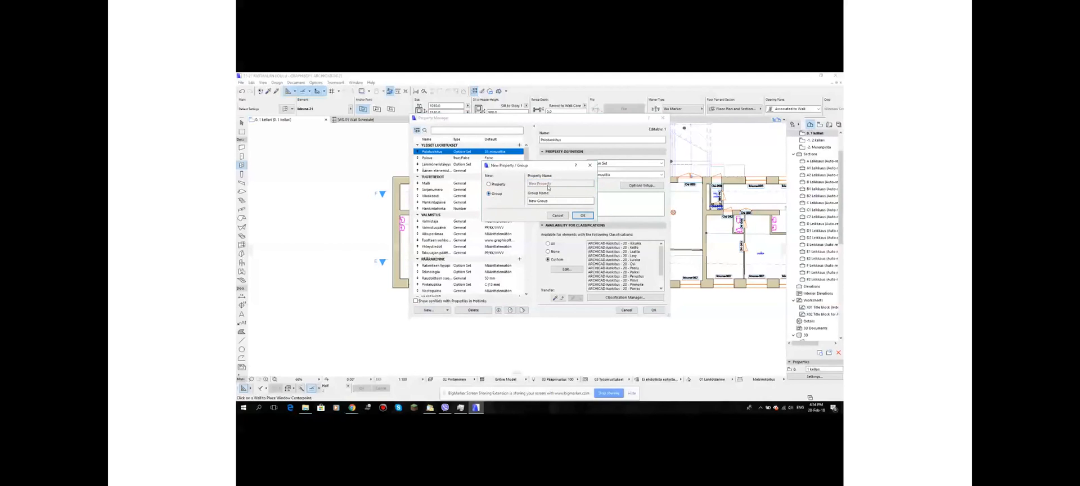
click(553, 200)
drag(553, 201, 528, 202)
text(Door Hardware)
click(582, 215)
drag(558, 201, 490, 203)
text(DOOR HARDWARE)
click(583, 215)
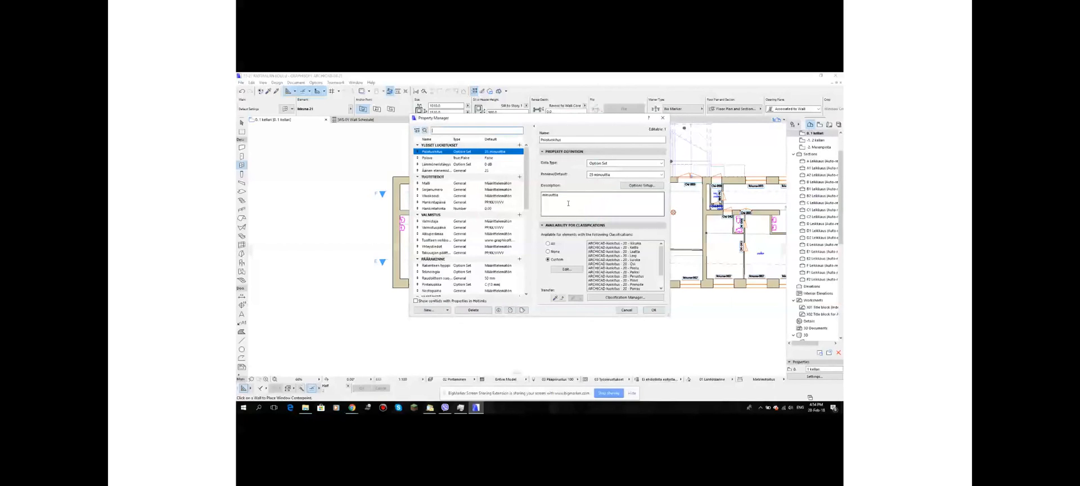
Add a new property named Handle to the DOOR HARDWARE group
scroll(523, 222, down, 10)
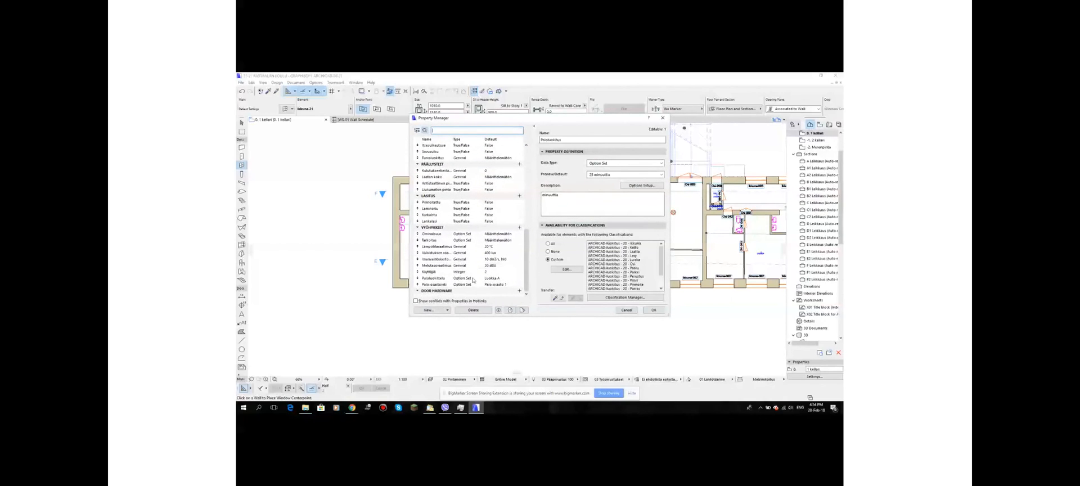
mouse_move(421, 292)
mouse_down()
mouse_move(420, 225)
mouse_move(421, 296)
mouse_up()
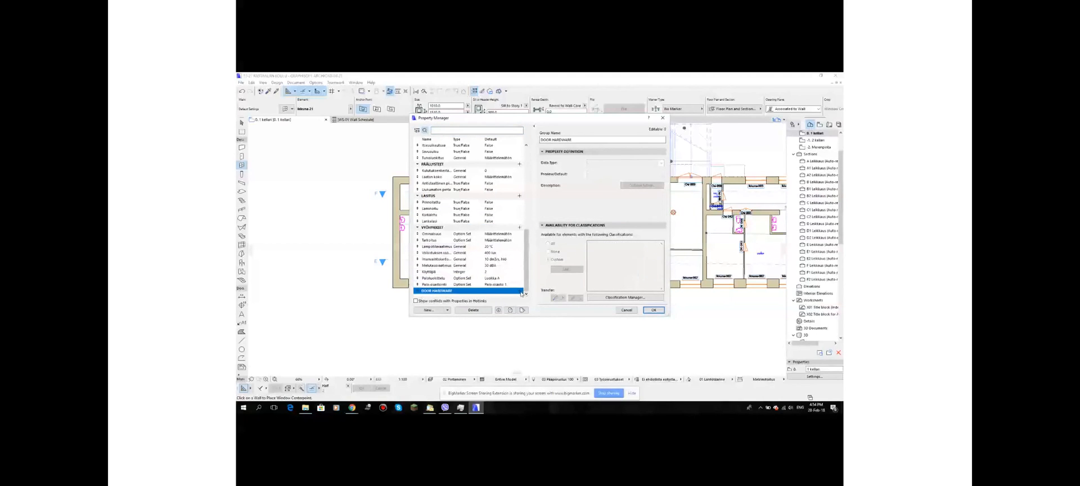
click(438, 312)
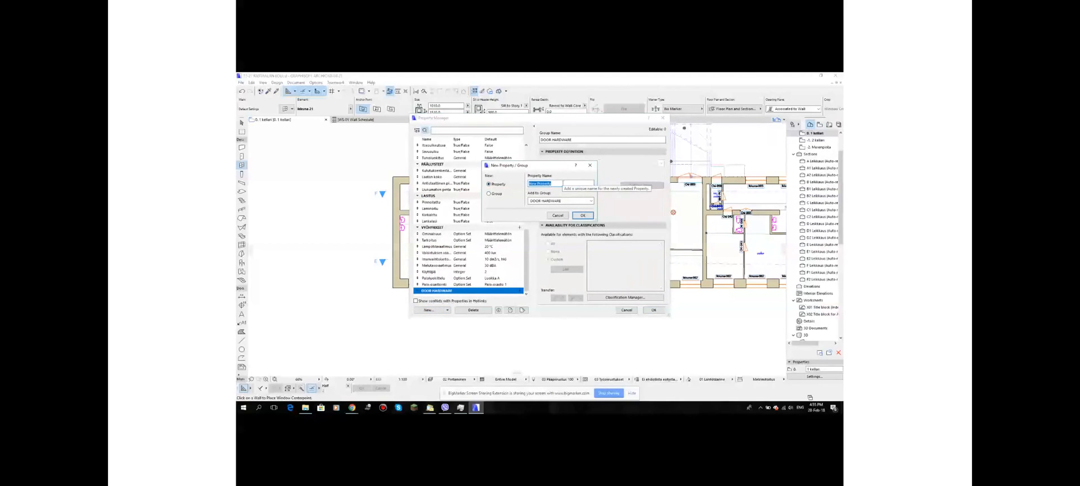
text(HAND)
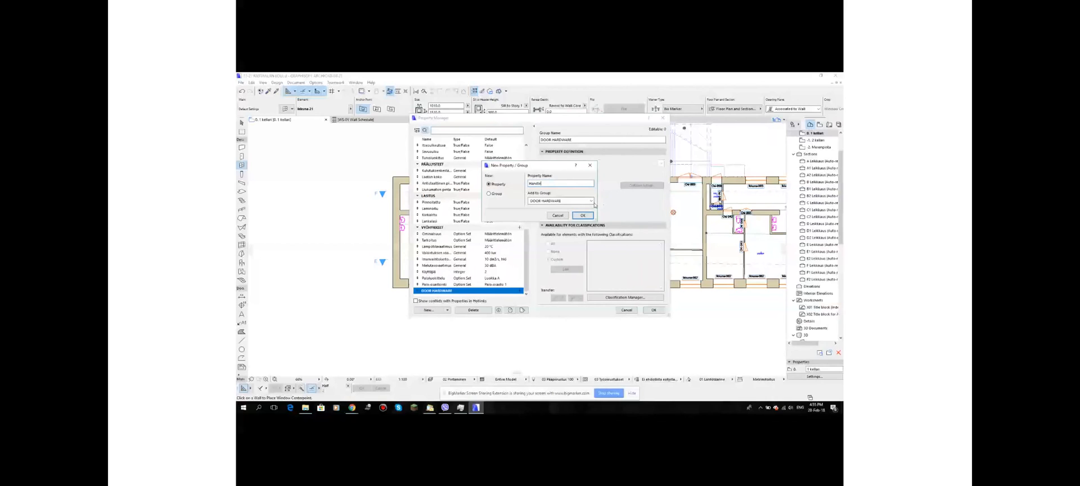
click(582, 215)
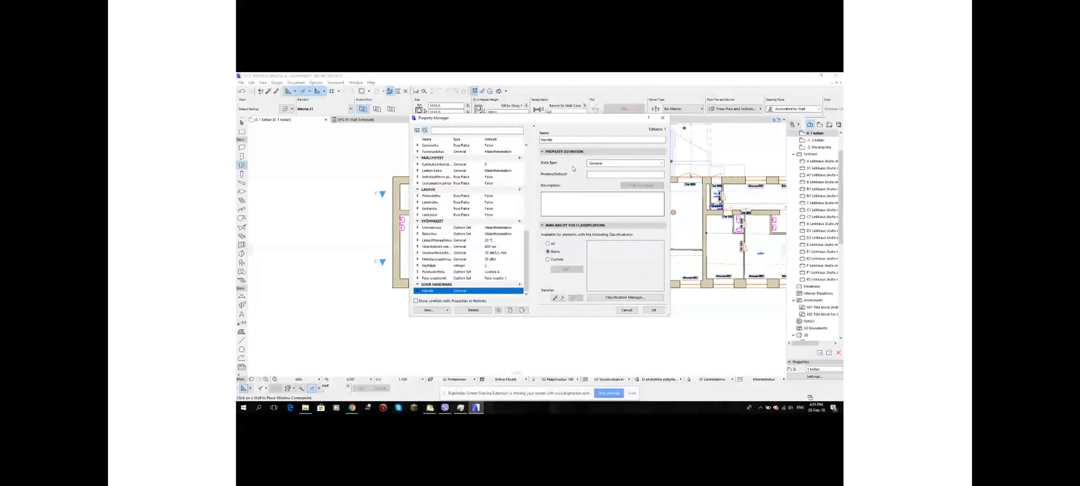
Make the Handle property an Option Set with the values Option 1, Option 2 and Option 3, using Option 1 as default
click(640, 164)
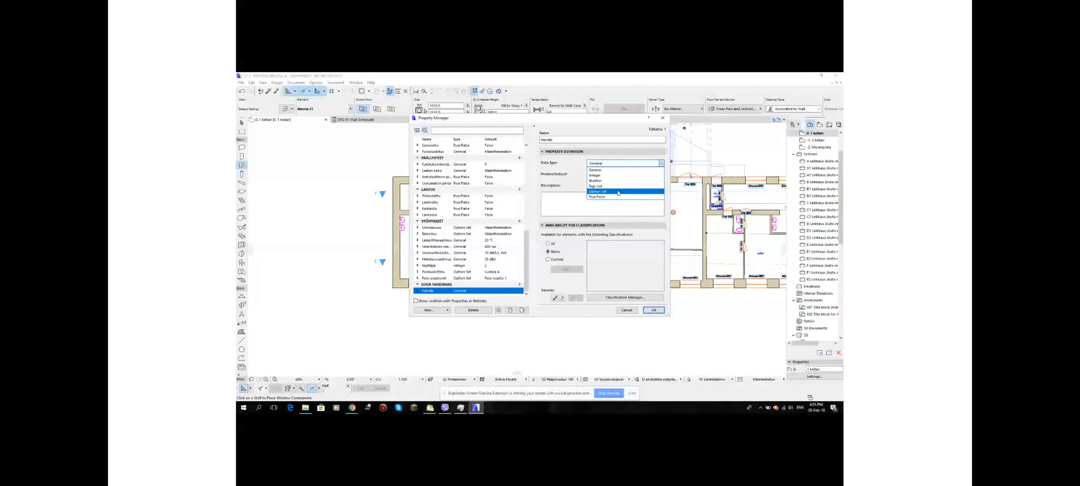
click(617, 192)
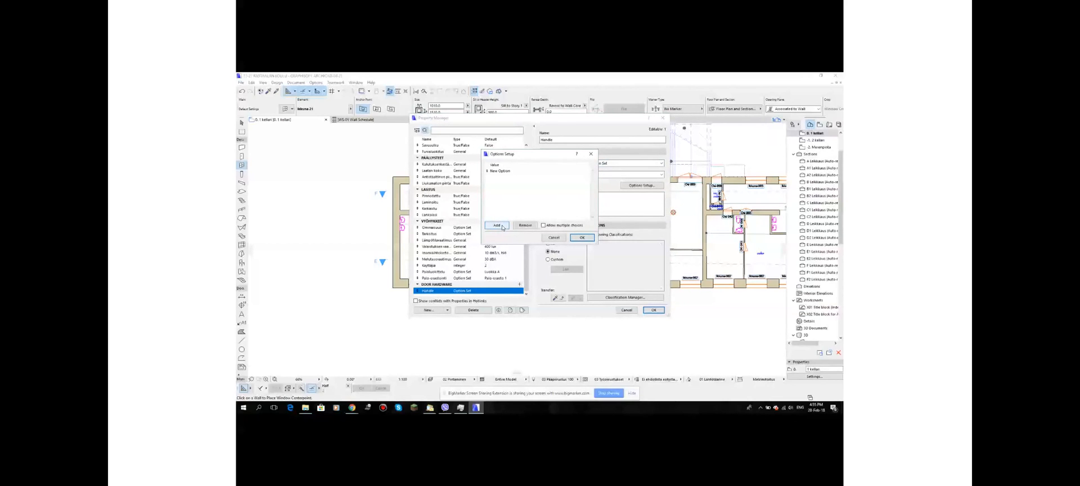
click(497, 225)
double_click(515, 171)
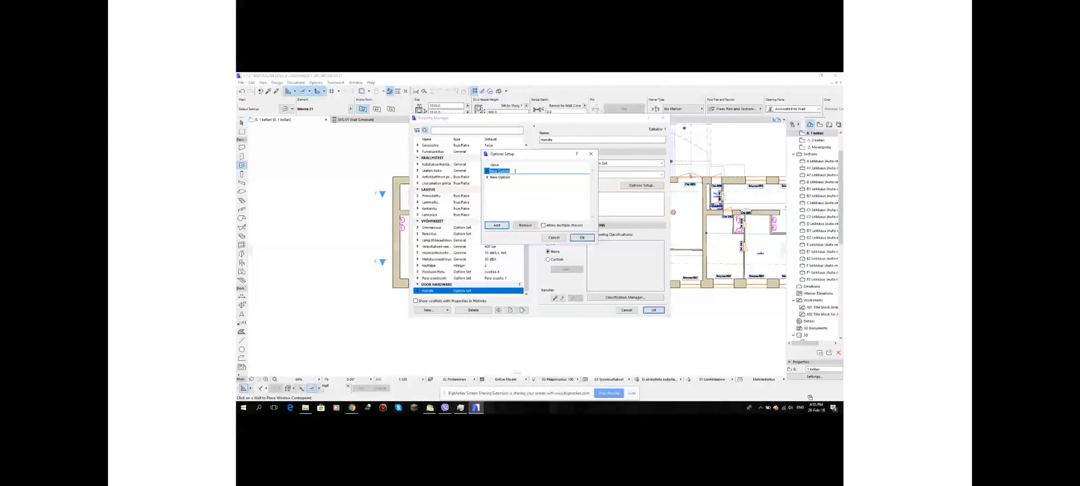
text(Option 1)
double_click(521, 178)
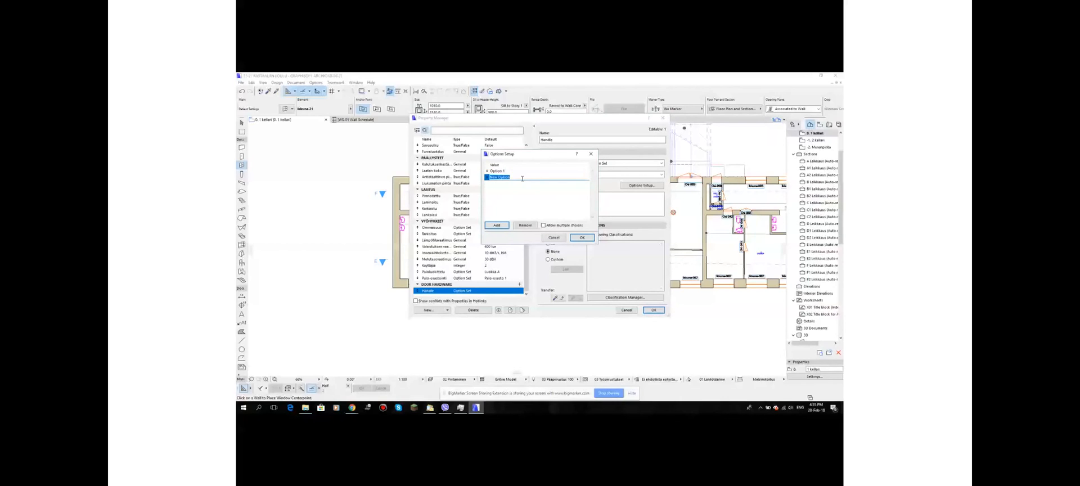
text(Op)
click(497, 225)
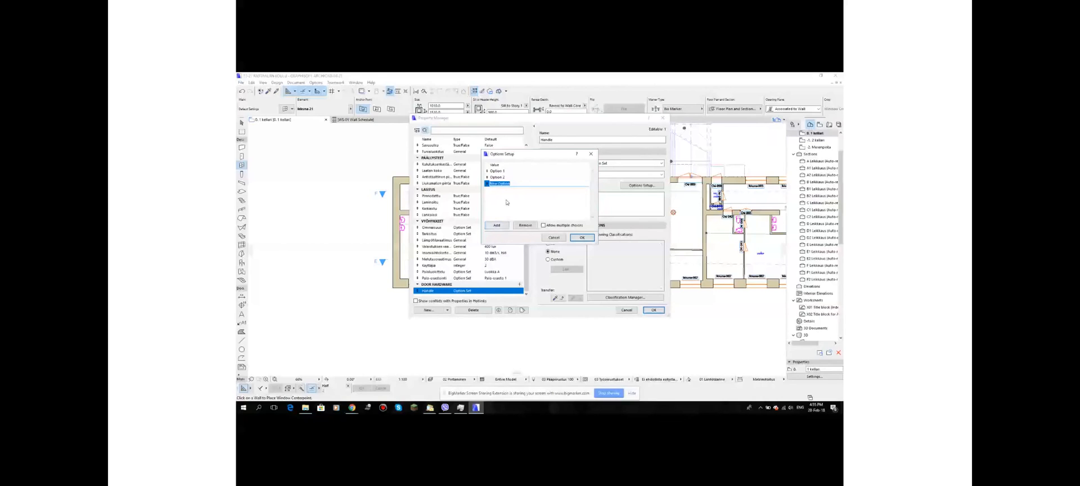
text(Op)
click(585, 240)
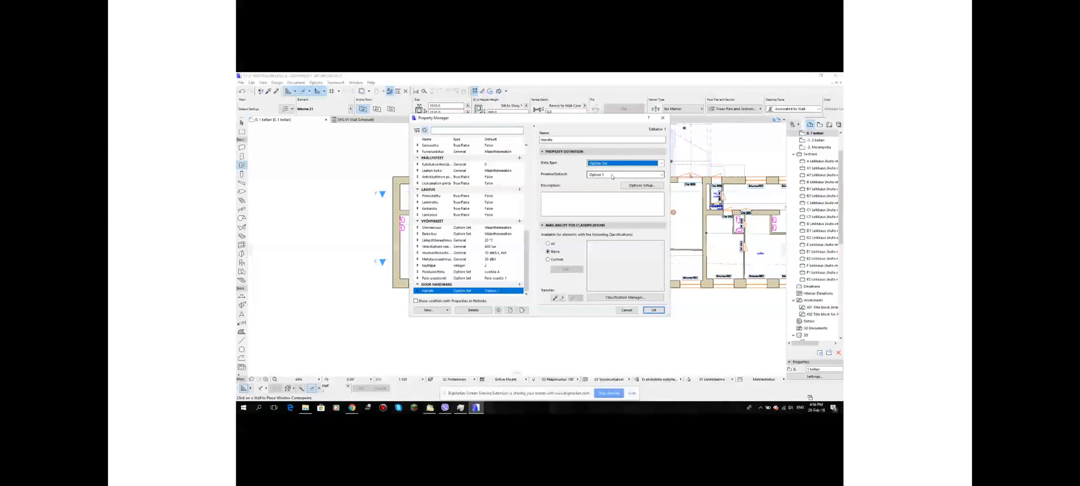
click(612, 174)
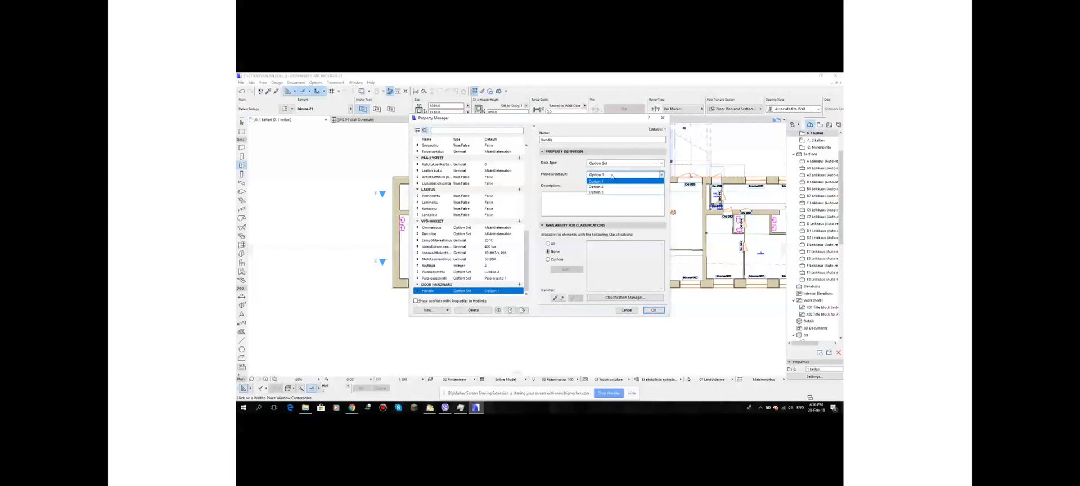
click(612, 181)
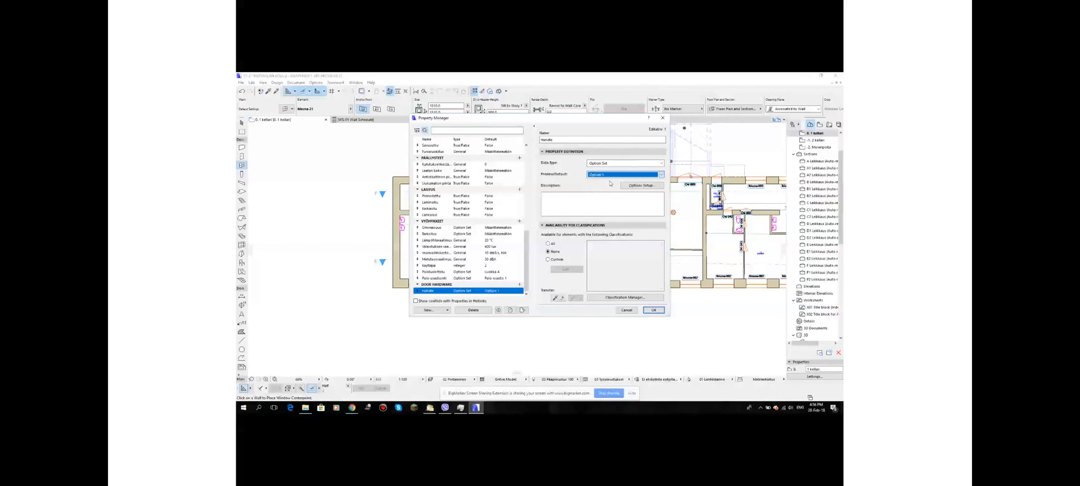
click(644, 185)
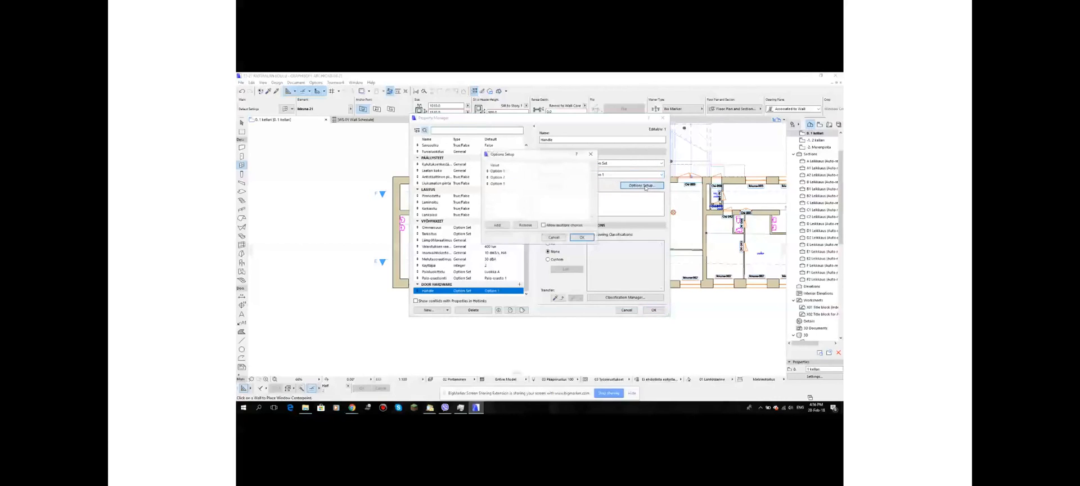
double_click(497, 171)
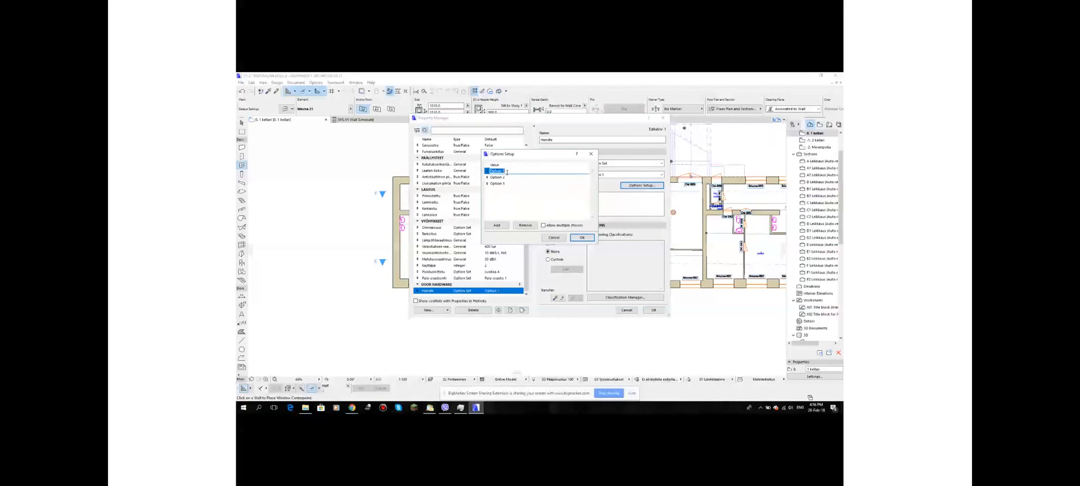
click(553, 237)
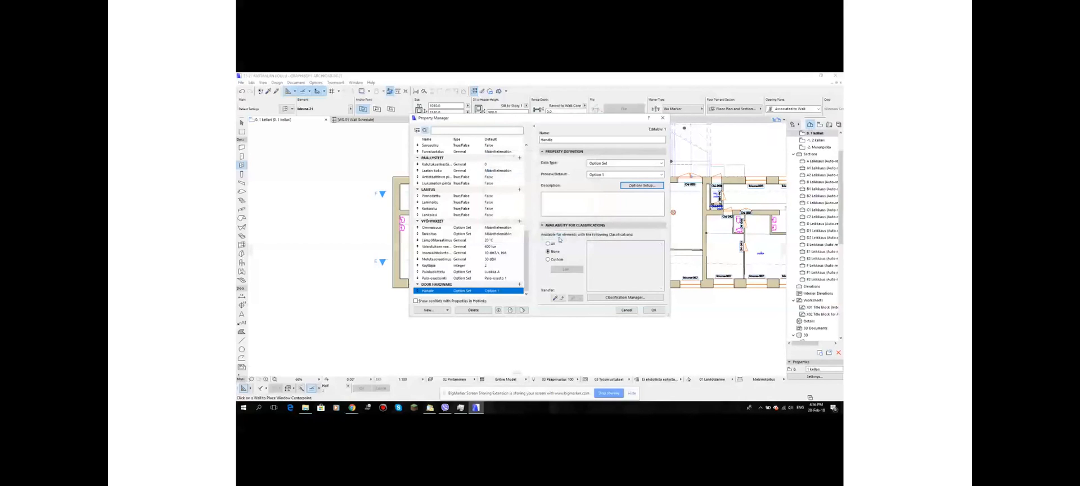
Describe the Handle property as "Type of Door Handle Hardware" and limit its availability to the Ovi classification
click(564, 199)
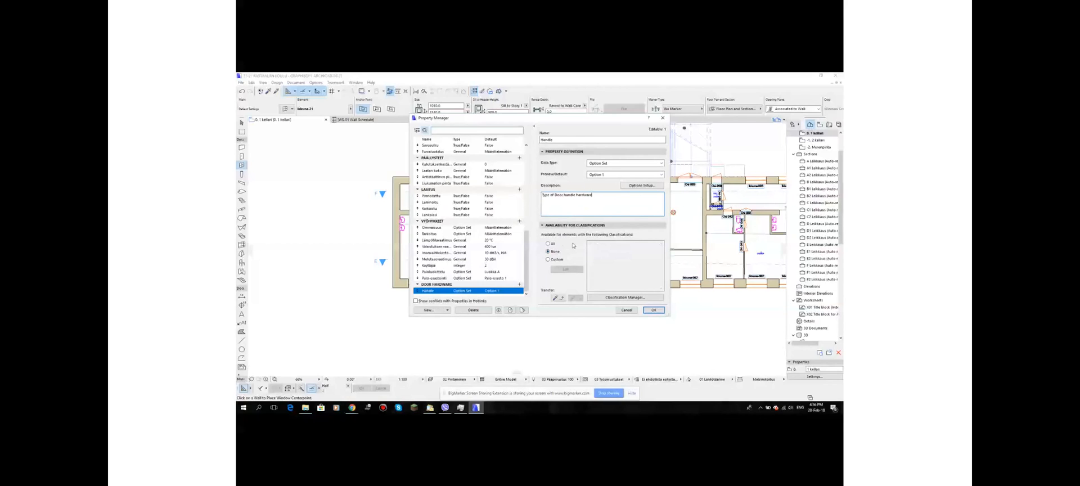
click(547, 259)
click(566, 269)
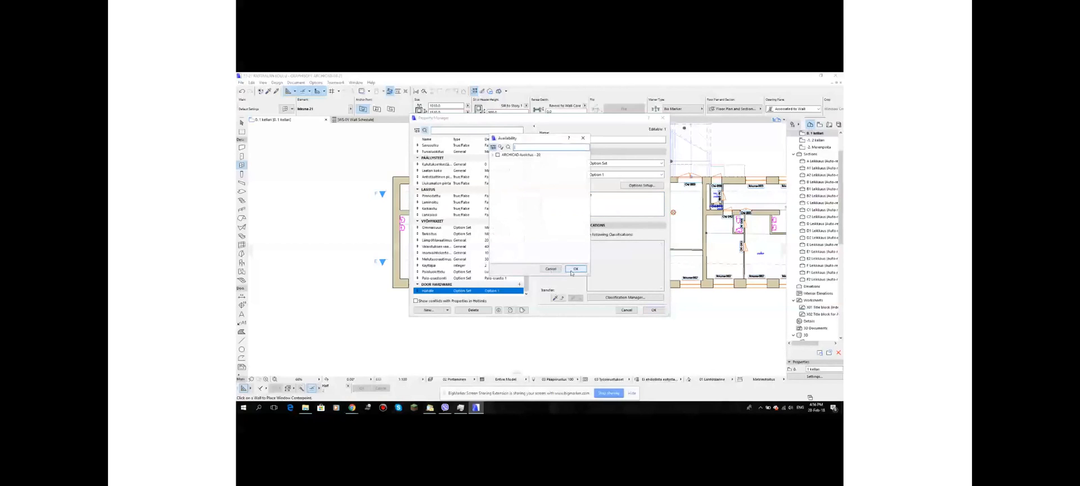
click(493, 154)
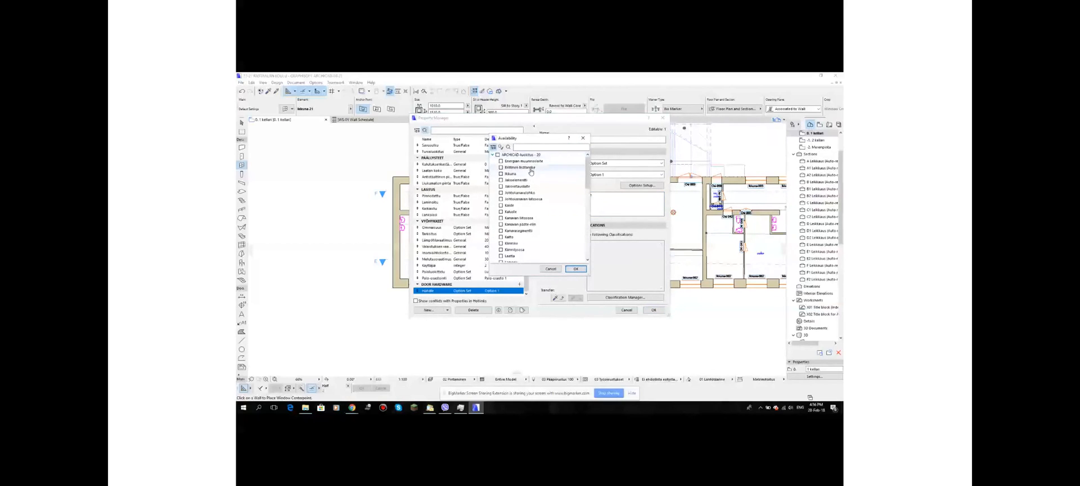
drag(586, 168, 585, 190)
click(501, 212)
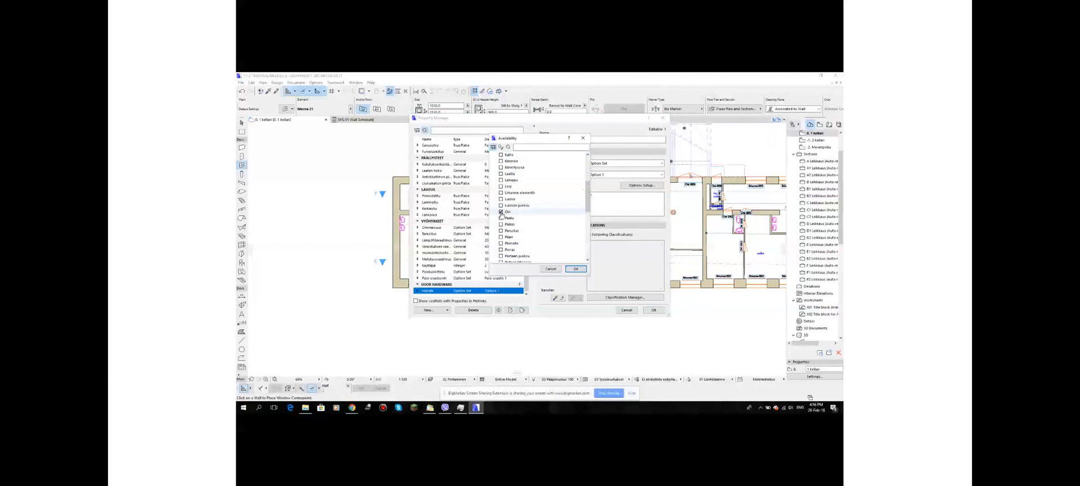
click(576, 269)
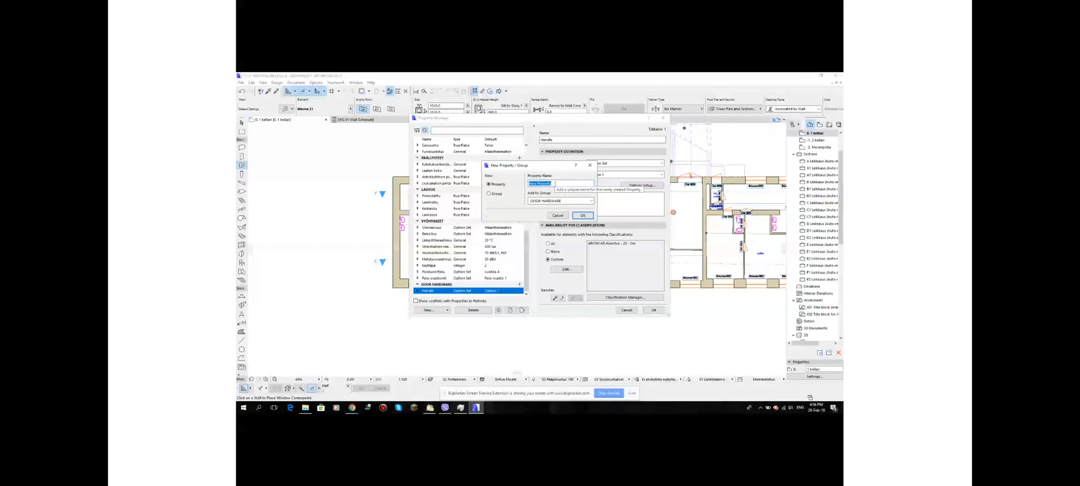
Add a new property named Lock to the DOOR HARDWARE group
text(Lock)
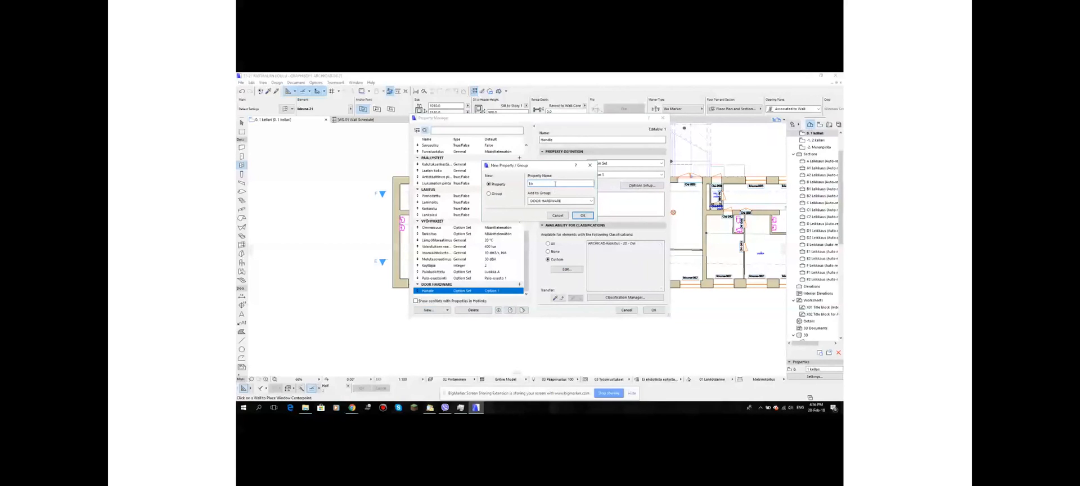
Create a property named Lock in the DOOR HARDWARE group and set its data type to True/False
click(581, 215)
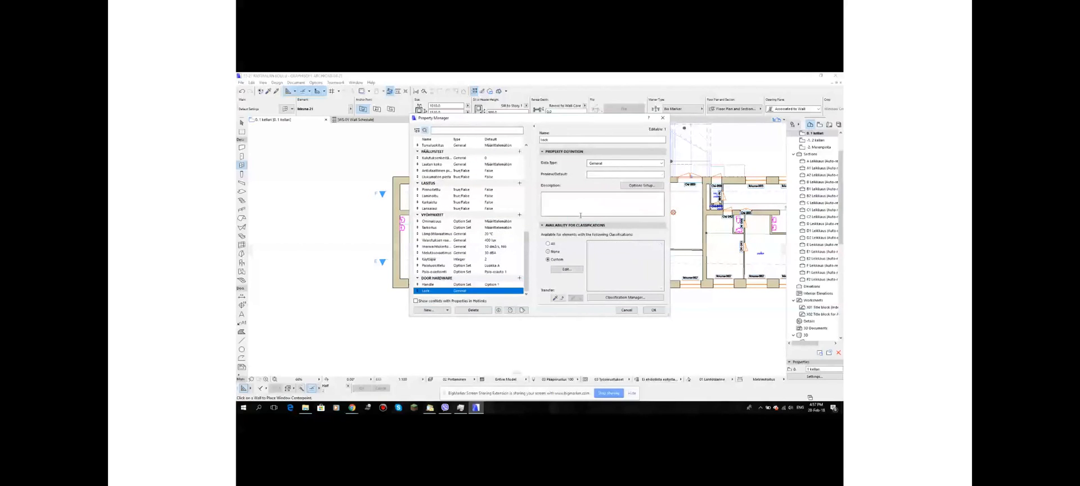
click(623, 163)
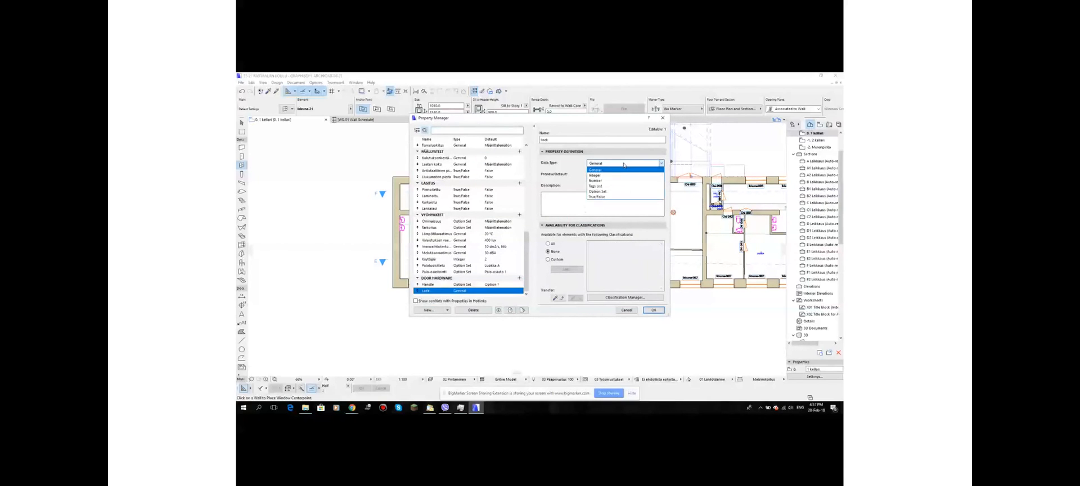
click(609, 197)
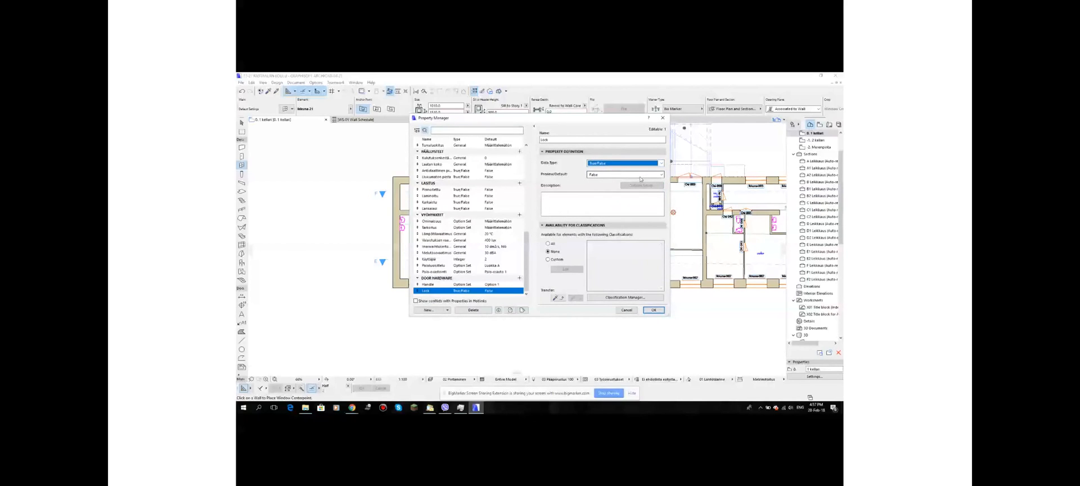
Restrict the Lock property's availability to the Ovi classification and save the property changes
click(548, 259)
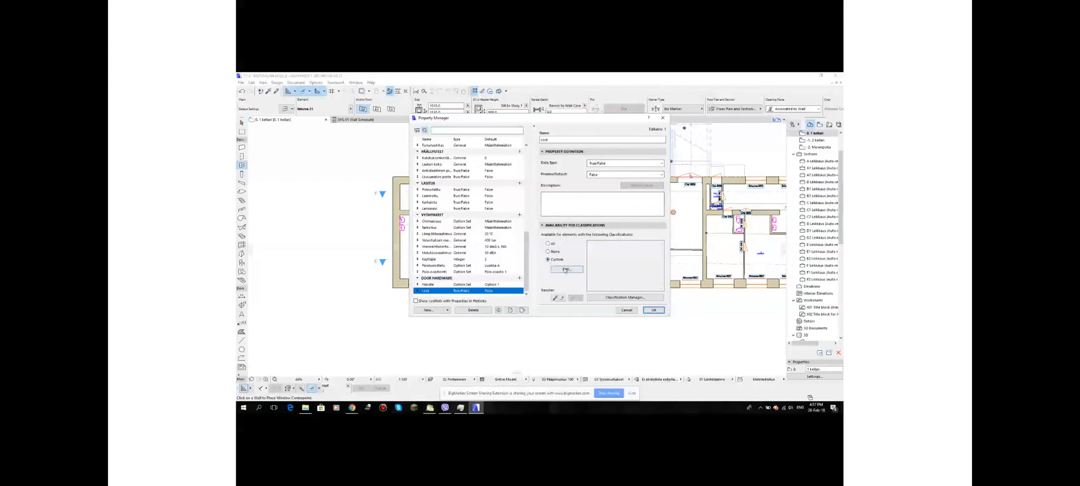
click(565, 269)
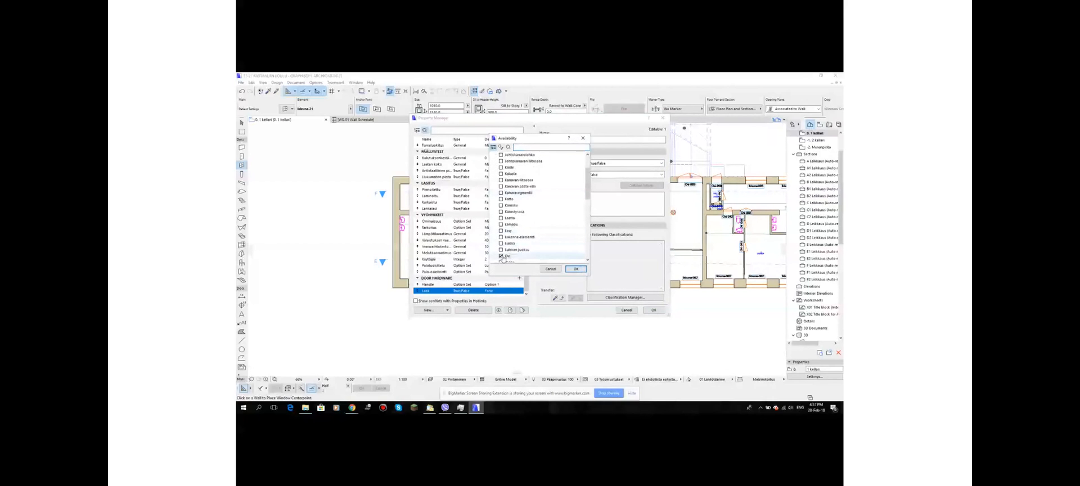
click(501, 256)
click(576, 269)
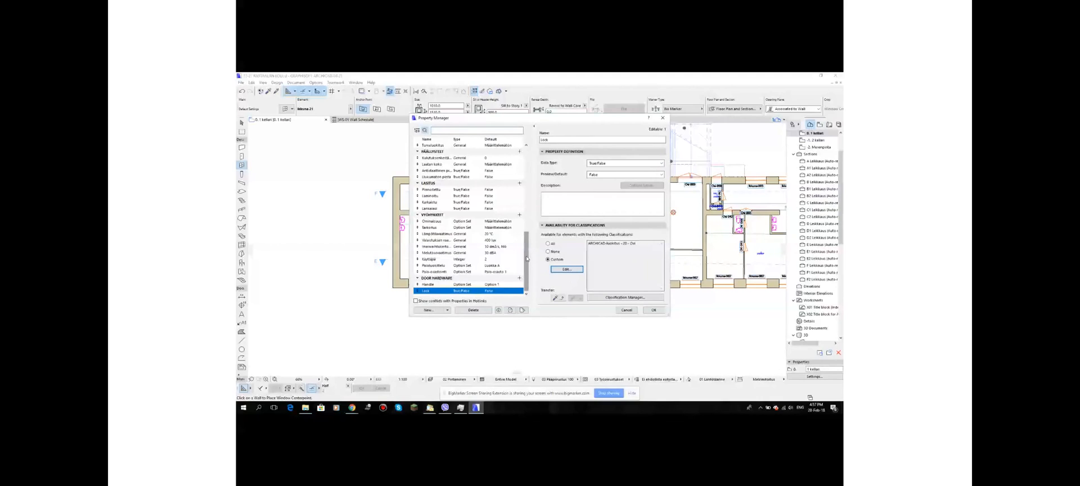
click(653, 310)
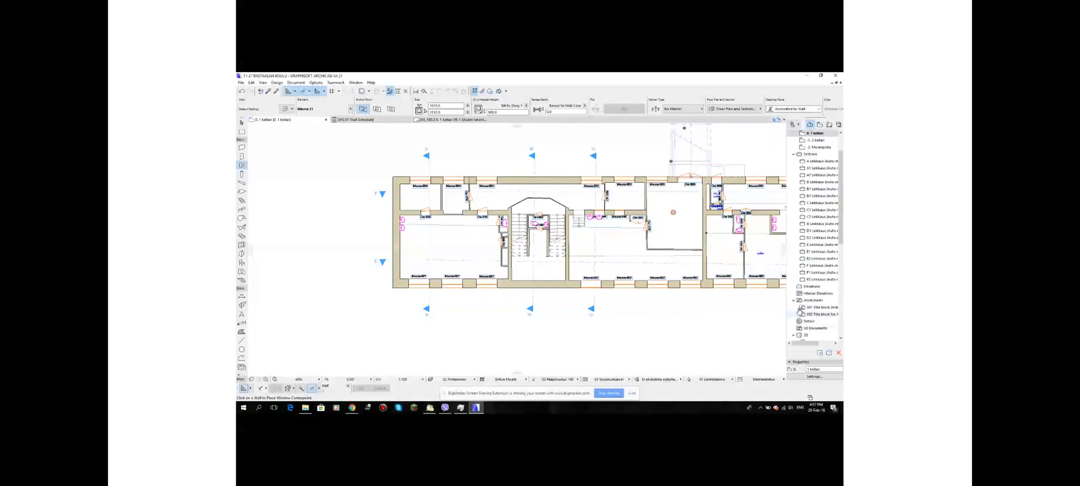
Create a new element schedule scheme with ID DS-01 and the name Door Schedule
scroll(804, 307, down, 3)
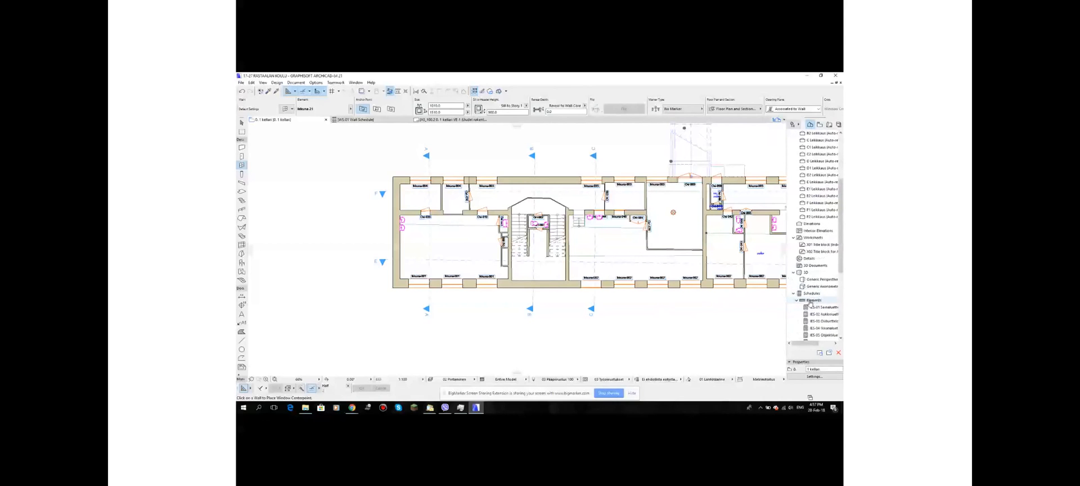
right_click(810, 302)
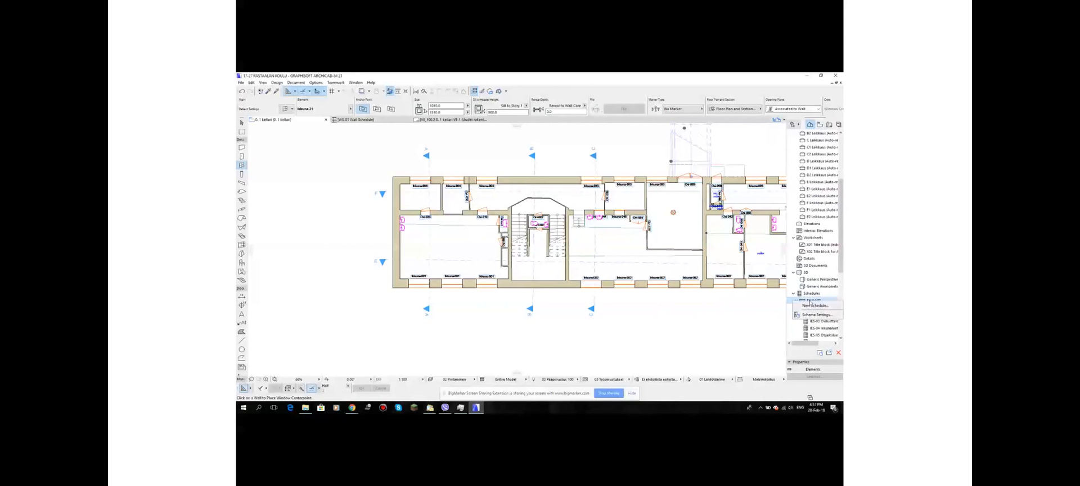
click(817, 307)
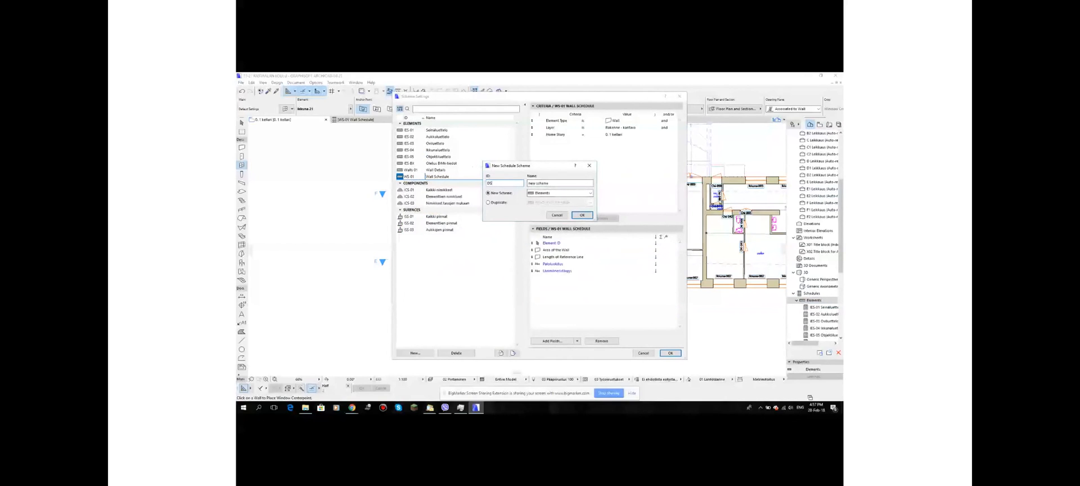
key(Tab)
text(D)
click(560, 193)
click(557, 201)
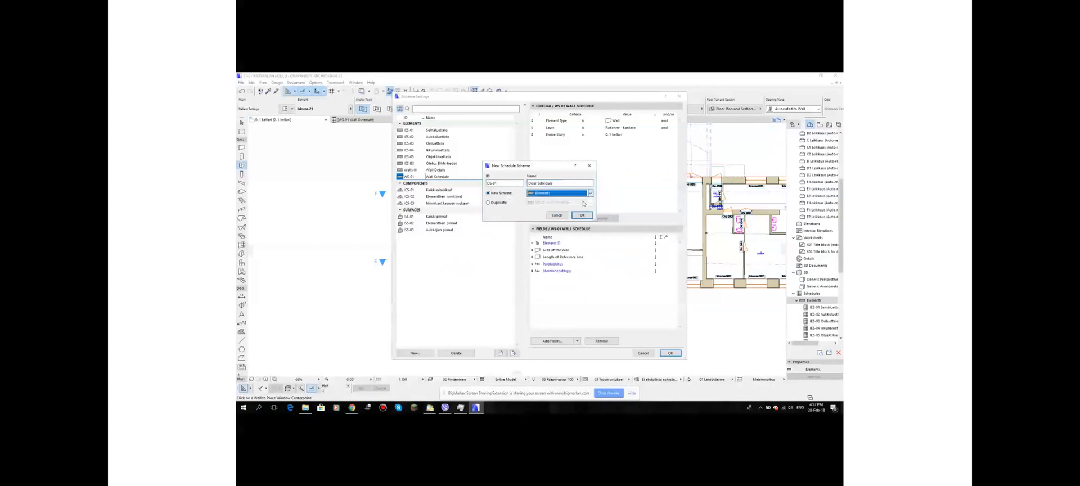
click(582, 215)
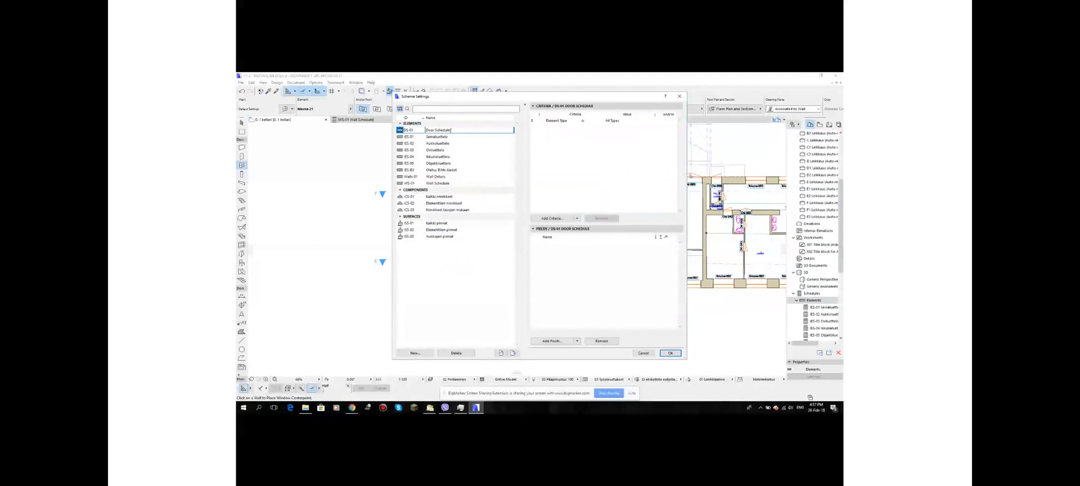
Set the Door Schedule's Element Type criterion to Door
click(619, 122)
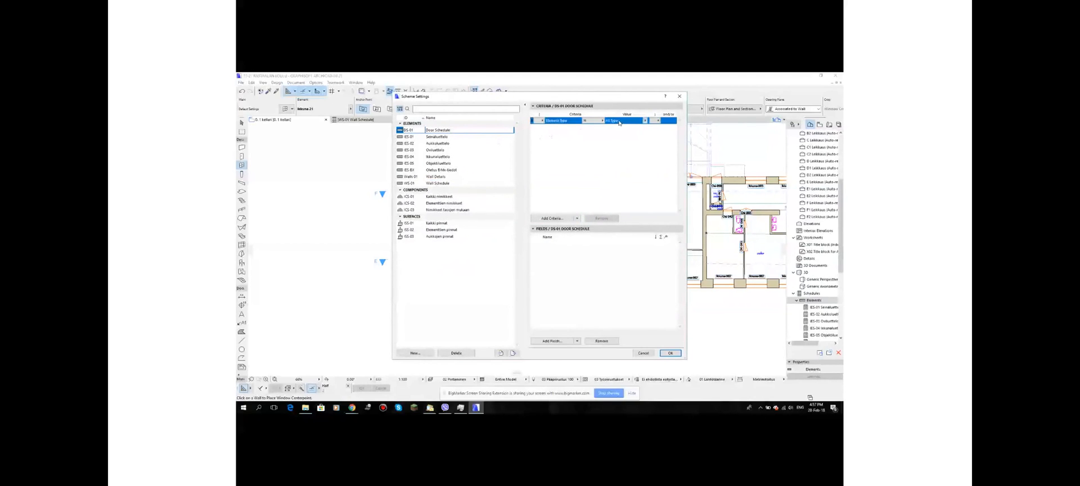
click(658, 120)
click(645, 121)
click(645, 121)
click(660, 163)
Add a Home Story criterion for the story 1 kellari to the Door Schedule
click(565, 217)
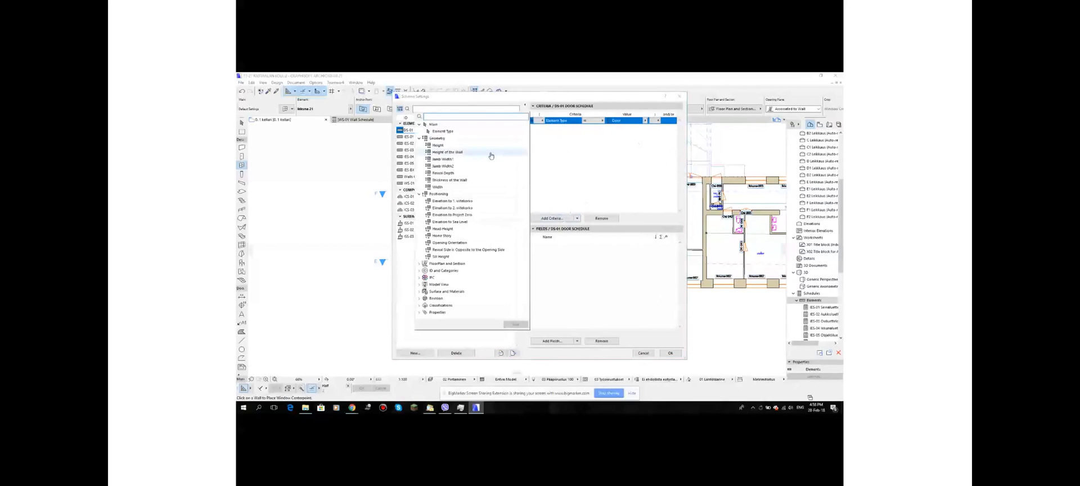
double_click(441, 236)
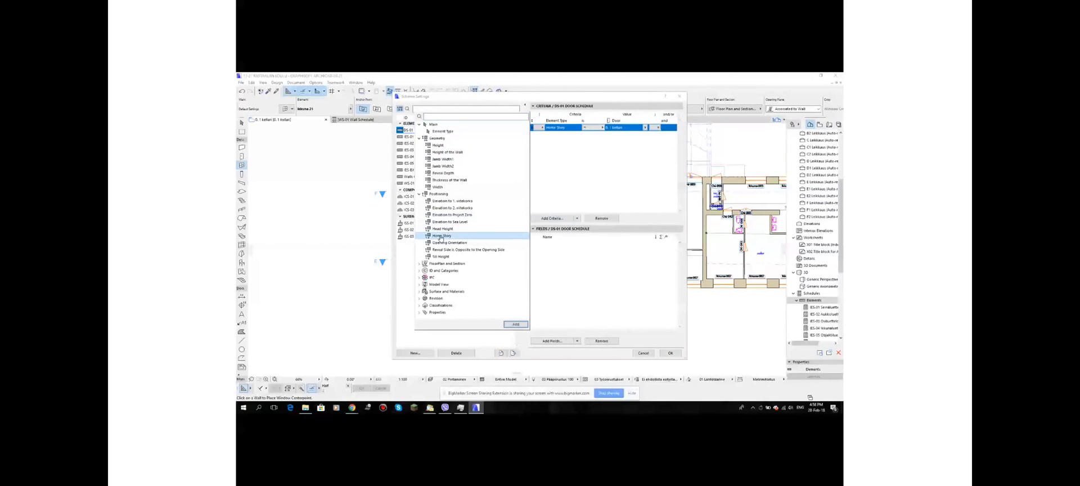
click(619, 131)
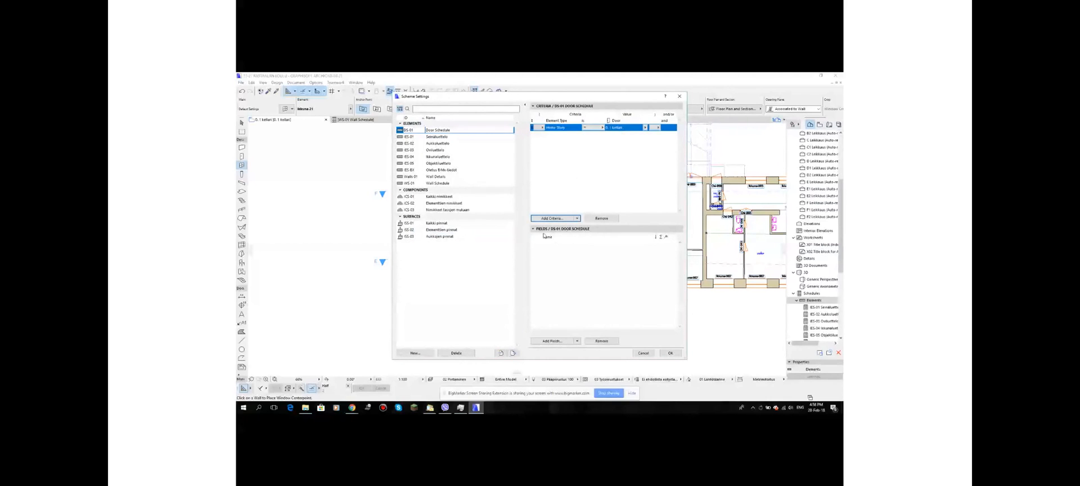
Look through the available schedule fields and add the general Element ID field to the Door Schedule
click(559, 342)
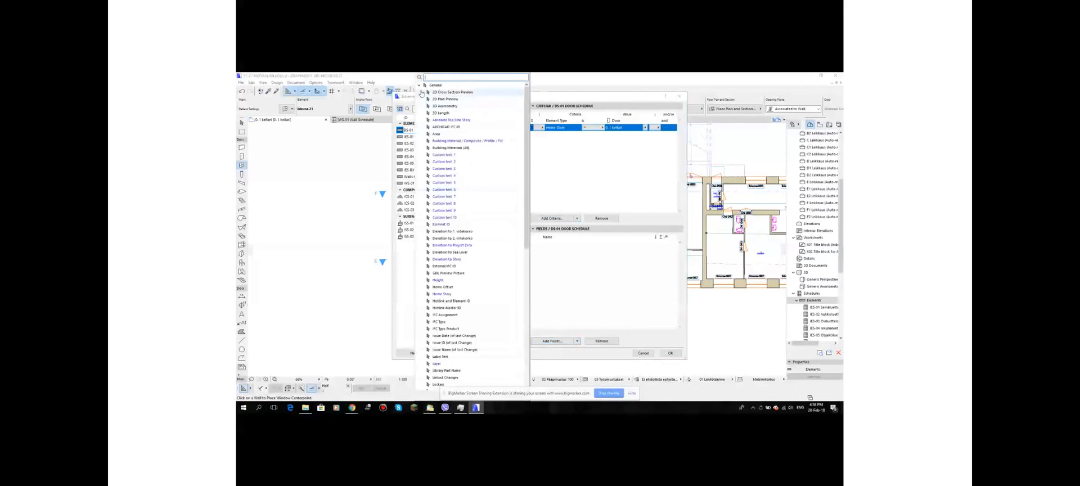
click(461, 86)
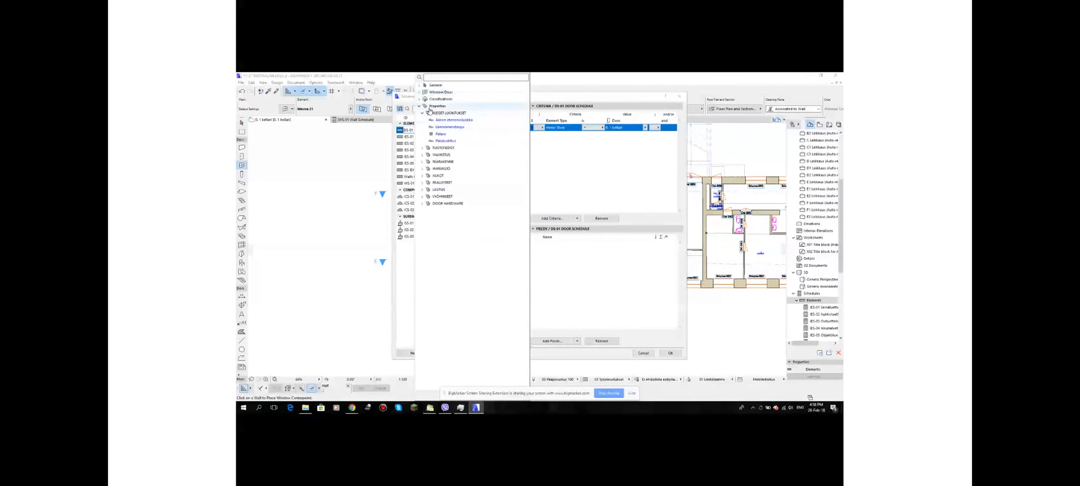
click(420, 93)
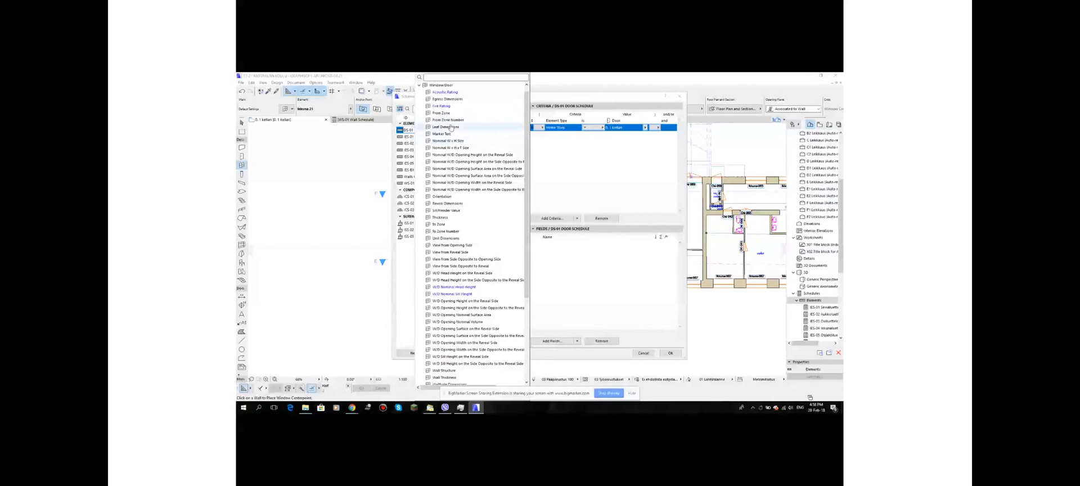
scroll(461, 209, down, 4)
scroll(461, 208, down, 1)
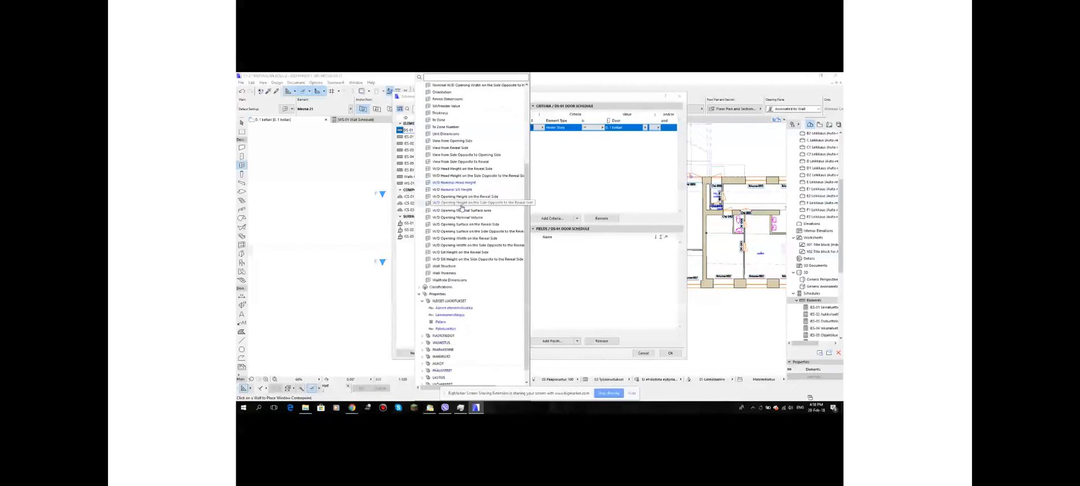
scroll(461, 208, up, 5)
click(419, 93)
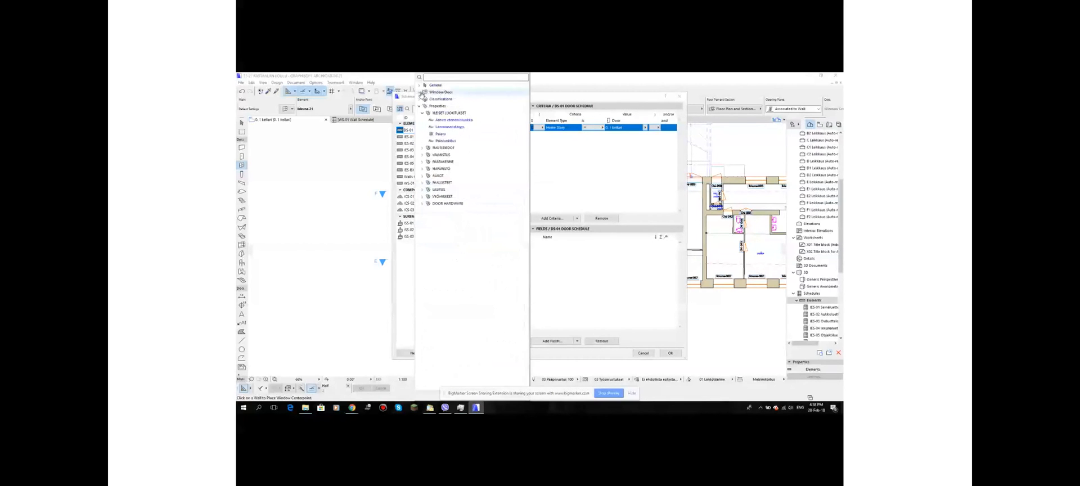
click(420, 87)
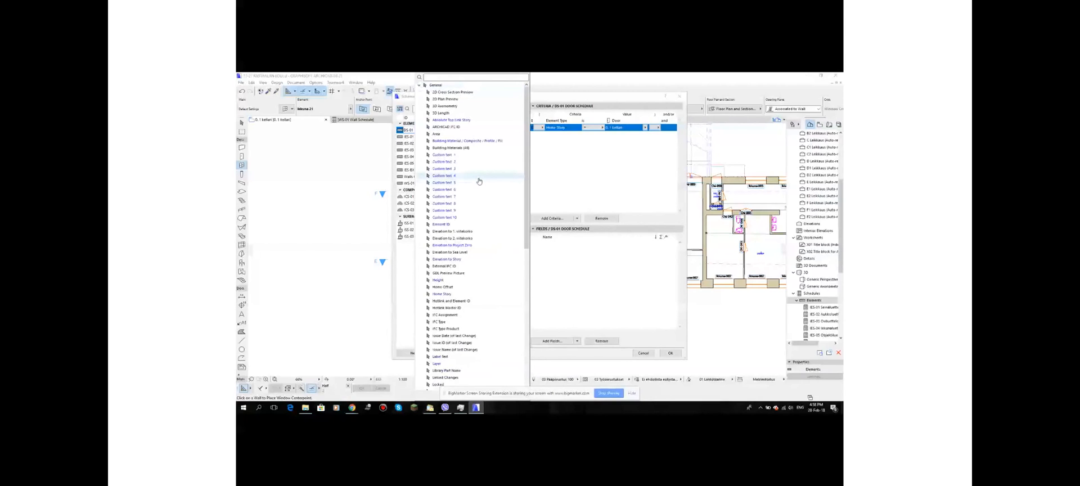
double_click(441, 225)
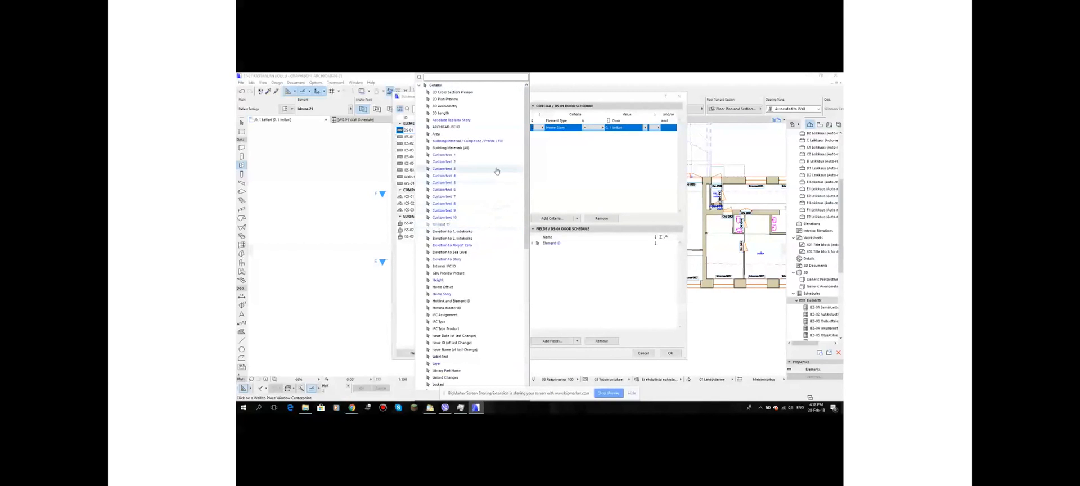
Add the Window/Door field Nominal W x H Size to the Door Schedule
click(419, 85)
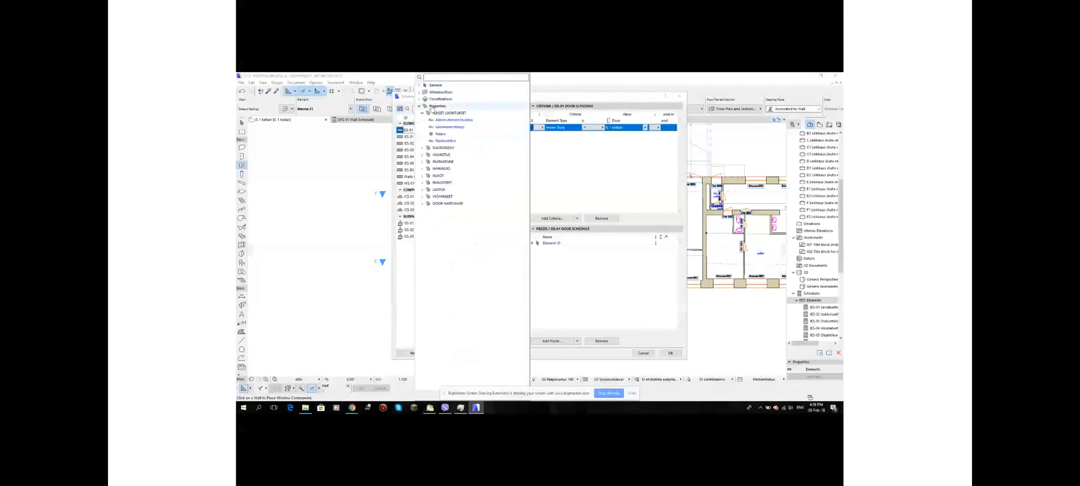
click(419, 91)
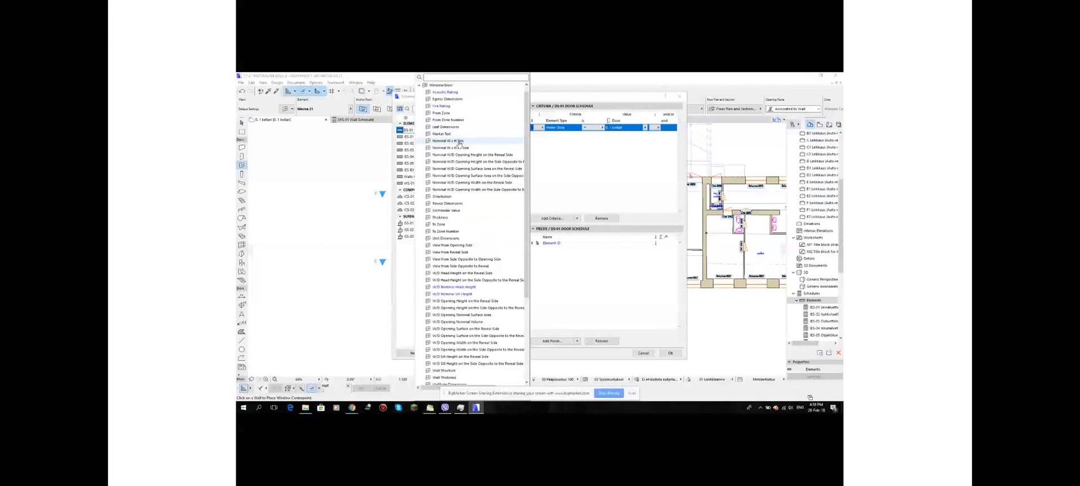
double_click(445, 143)
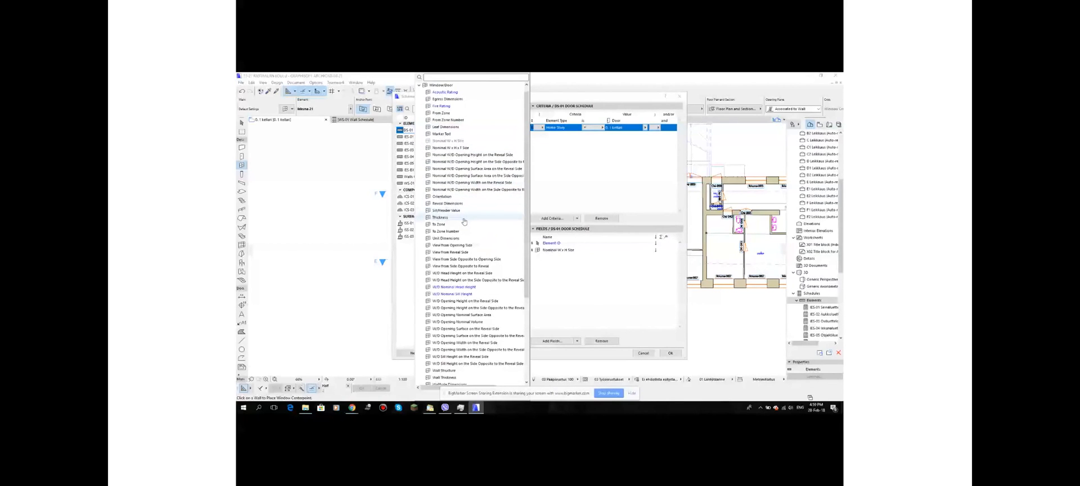
Add the Handle and Lock properties from the DOOR HARDWARE group as schedule fields
scroll(464, 222, down, 5)
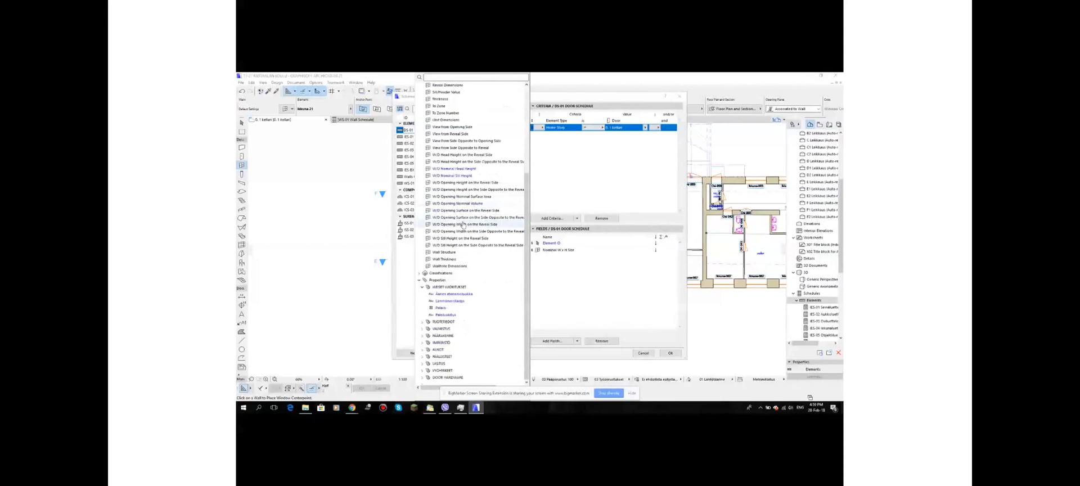
click(423, 378)
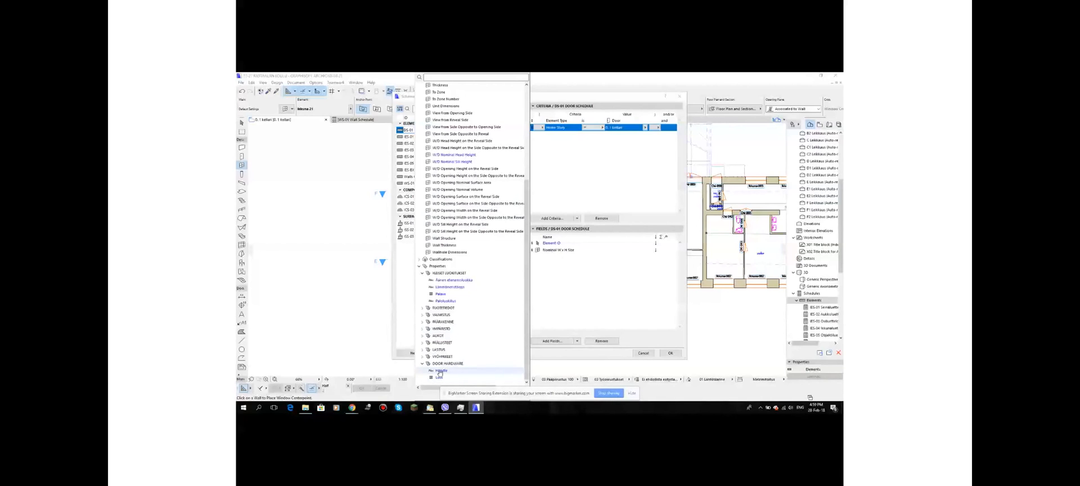
double_click(440, 371)
double_click(440, 378)
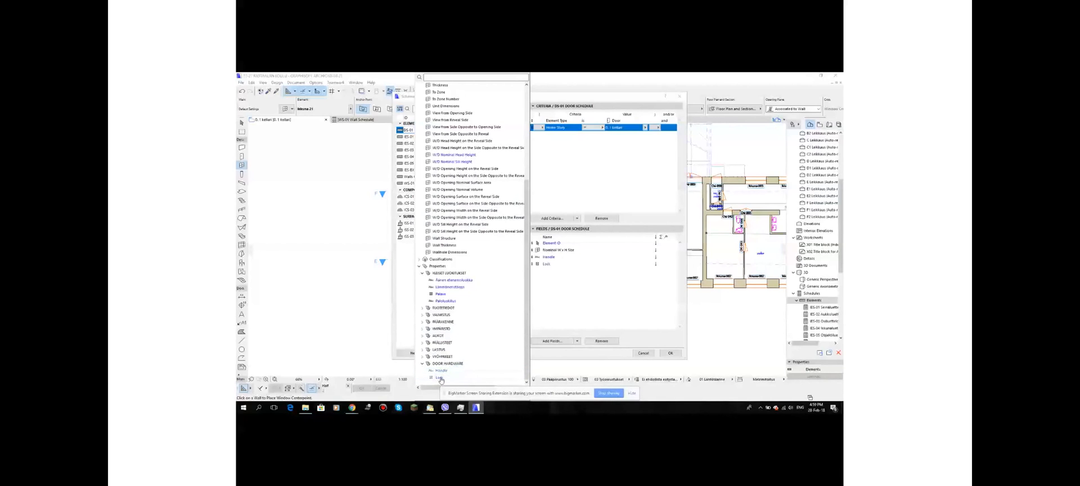
Add the Paloluokitus and Lämmöneristävyys properties as schedule fields and save the scheme settings
double_click(449, 301)
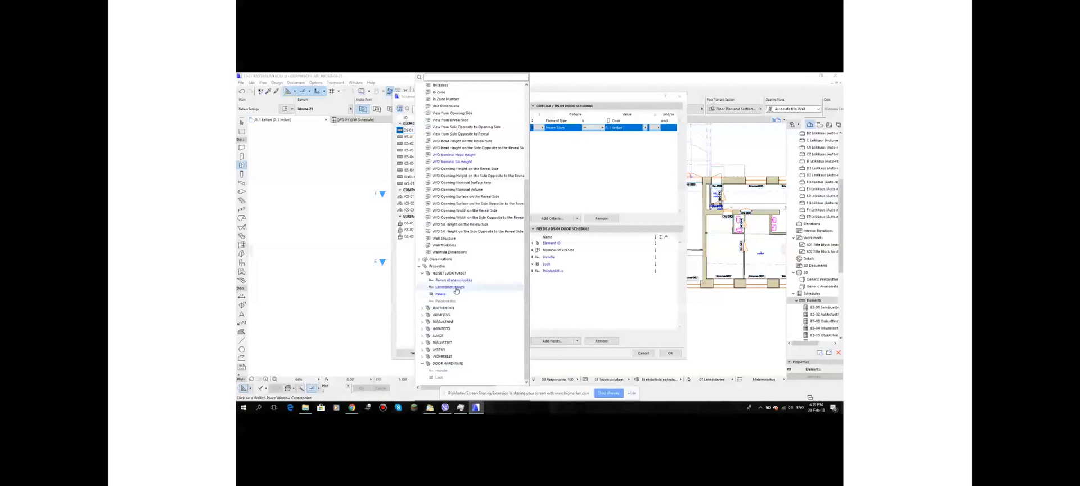
double_click(454, 288)
click(623, 306)
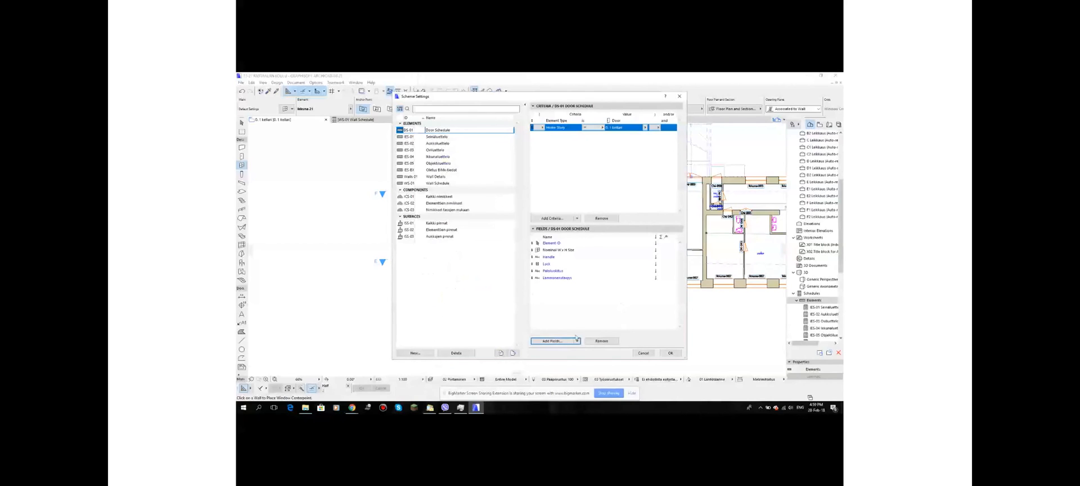
click(677, 354)
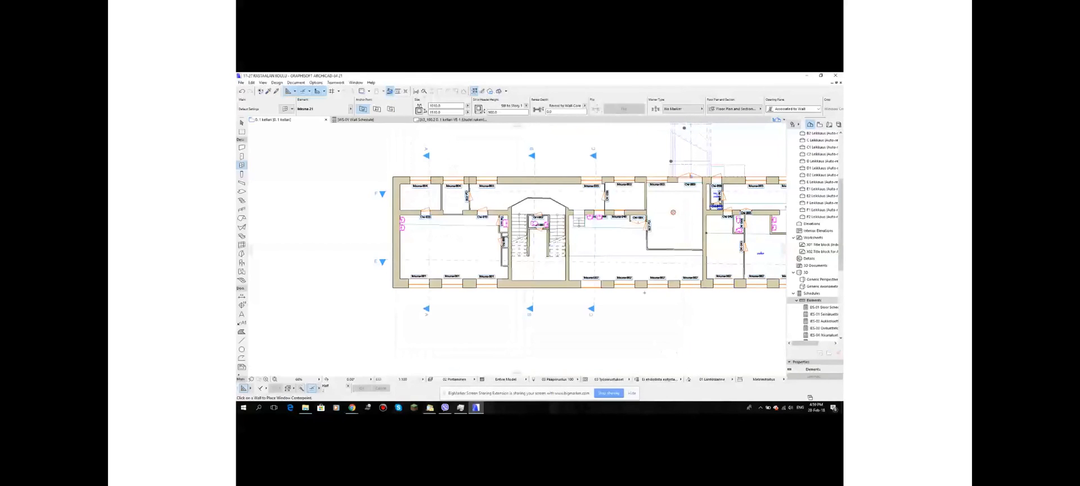
Open the DS-01 Door Schedule and look through its rows of doors
double_click(807, 307)
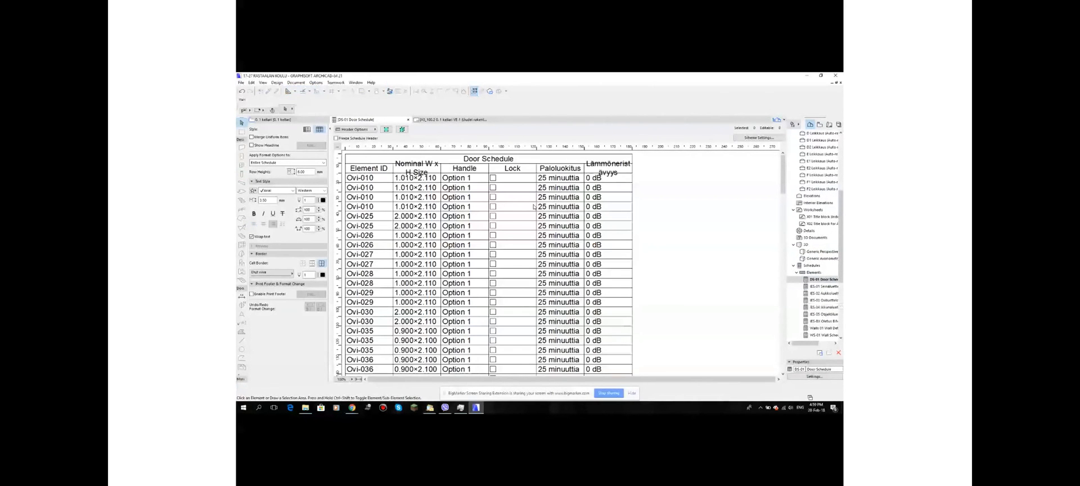
scroll(541, 207, down, 5)
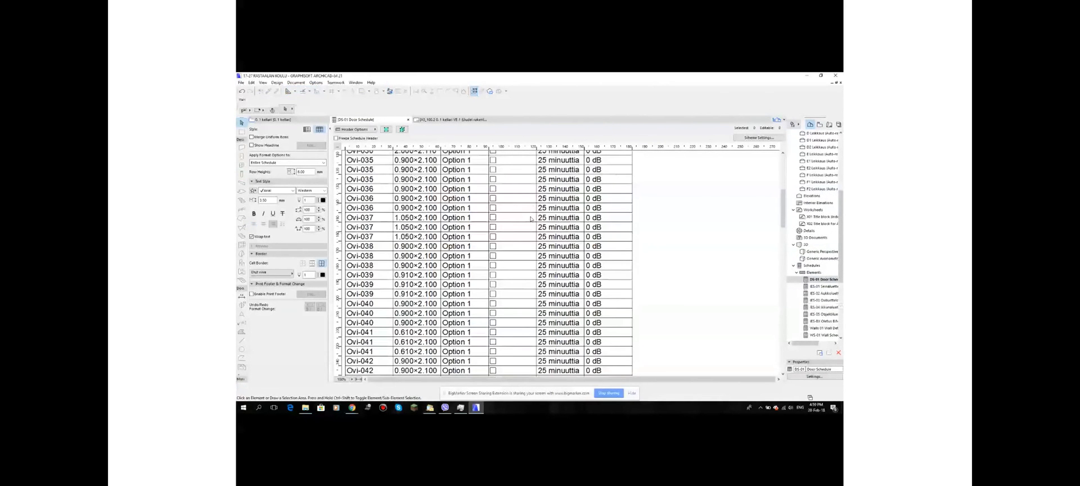
scroll(535, 228, down, 5)
scroll(535, 230, down, 10)
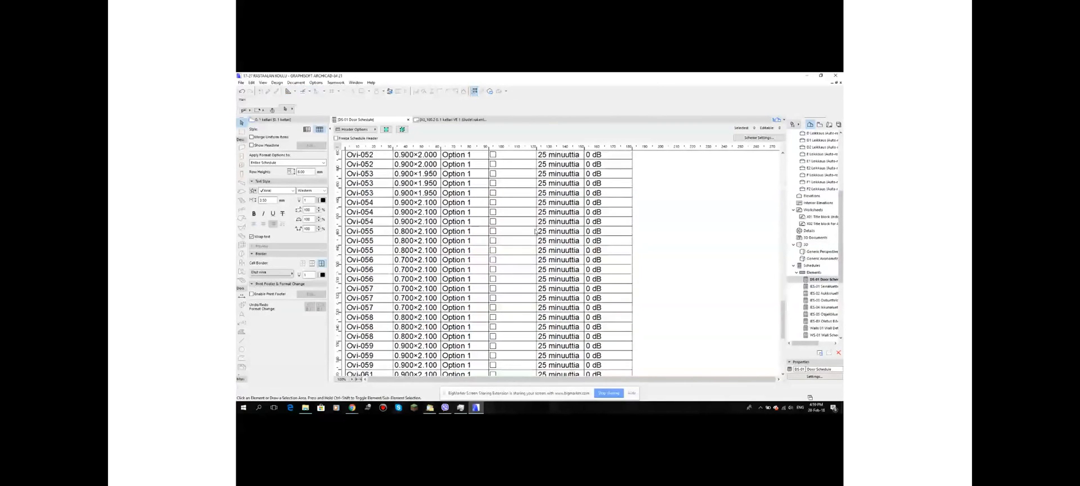
Widen the Nominal W x H Size and Lämmöneristävyys columns and increase the header row height so the headings fit
scroll(383, 280, up, 20)
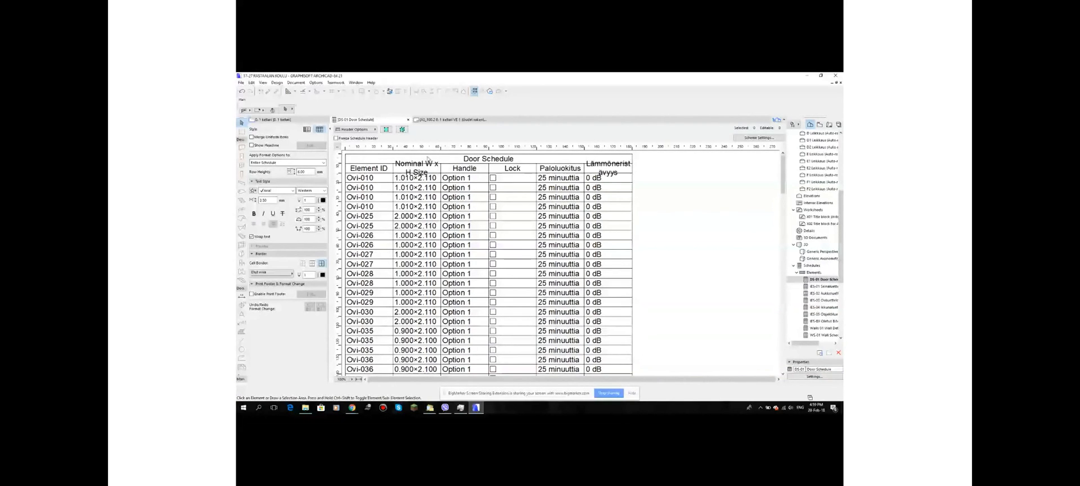
drag(440, 148, 451, 147)
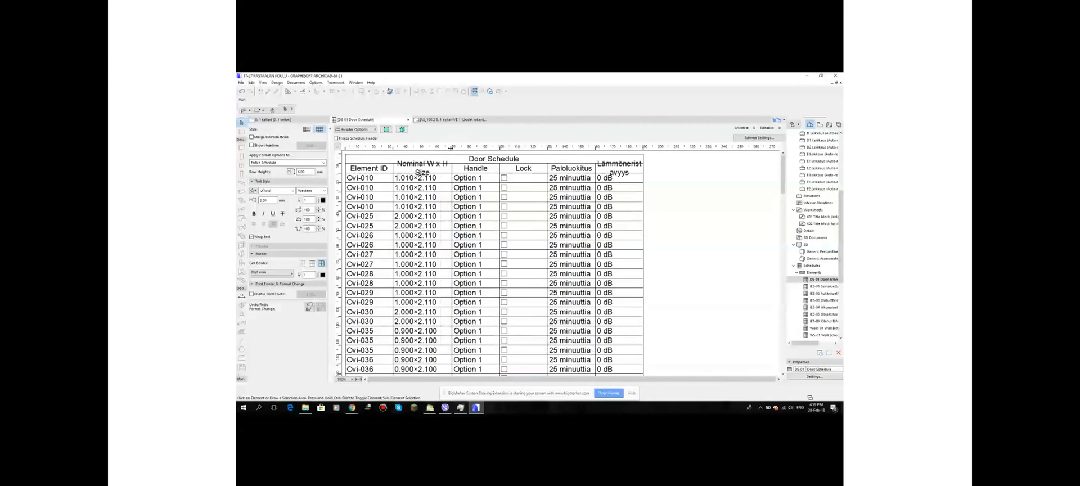
drag(339, 173, 339, 180)
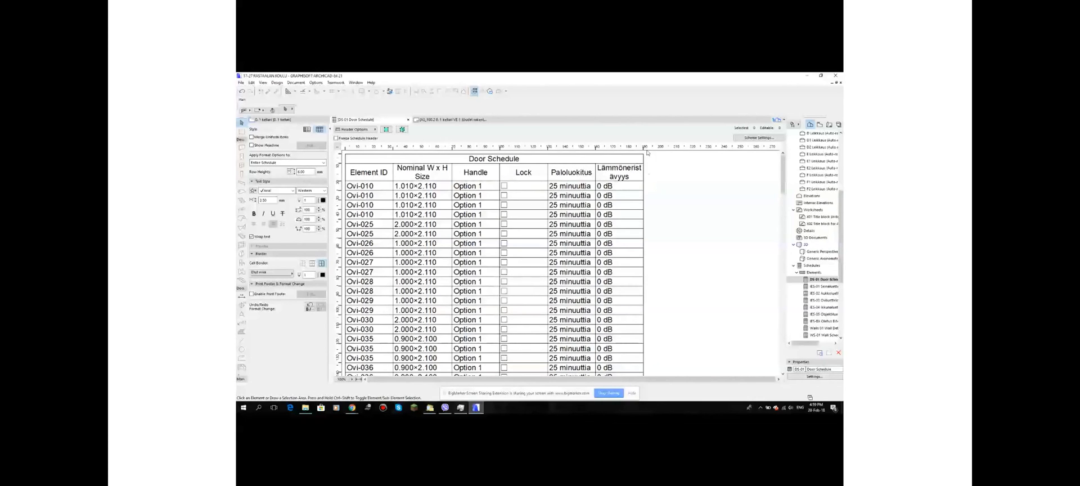
drag(645, 146, 665, 146)
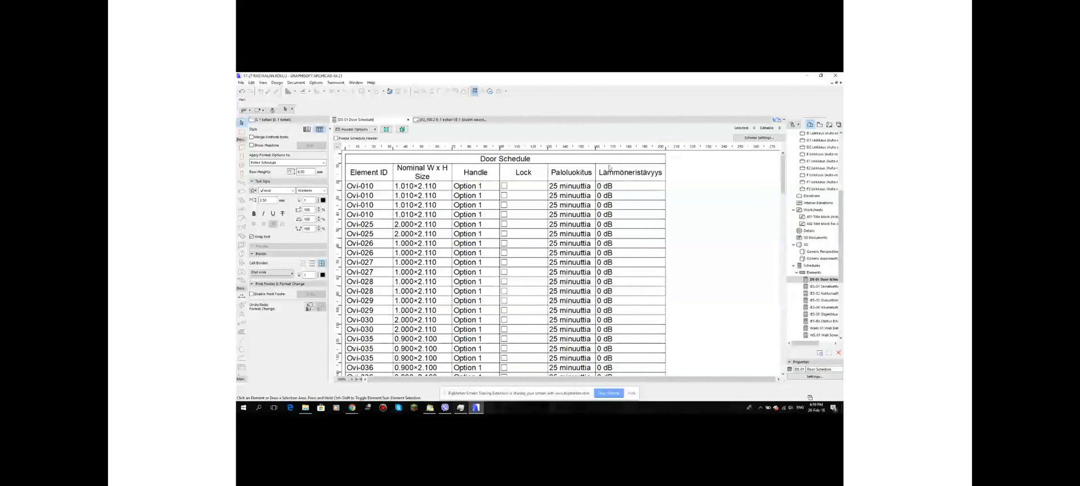
Renumber the Element IDs of the first four doors in the schedule as Ovi-001, Ovi-002, Ovi-003 and Ovi-004
click(370, 186)
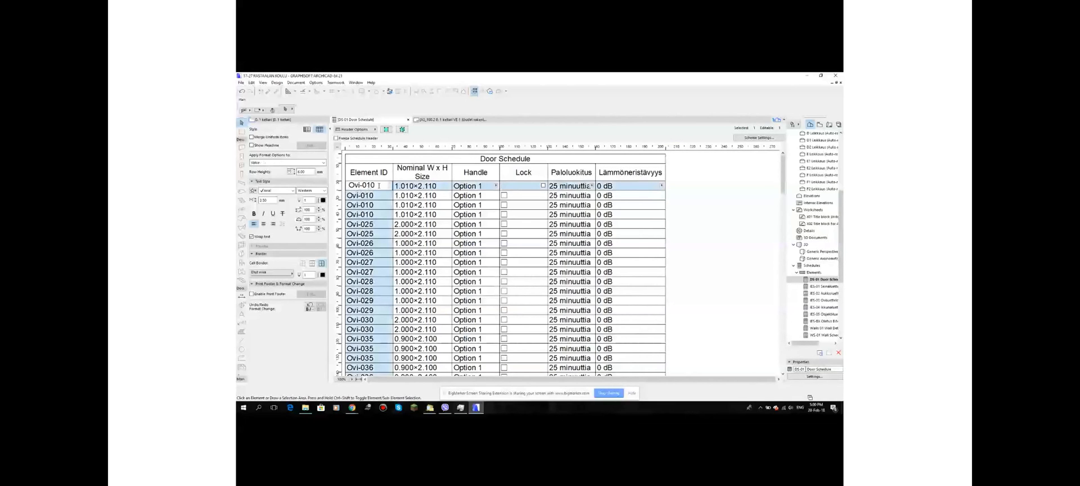
drag(367, 185, 379, 186)
text(01)
click(366, 195)
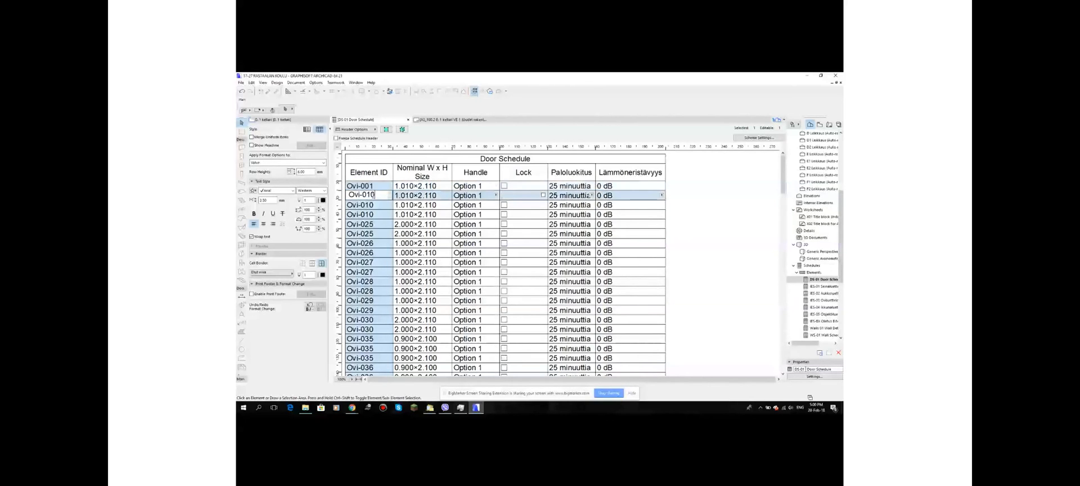
key(shift+Left)
key(shift+Left)
text(02)
click(367, 205)
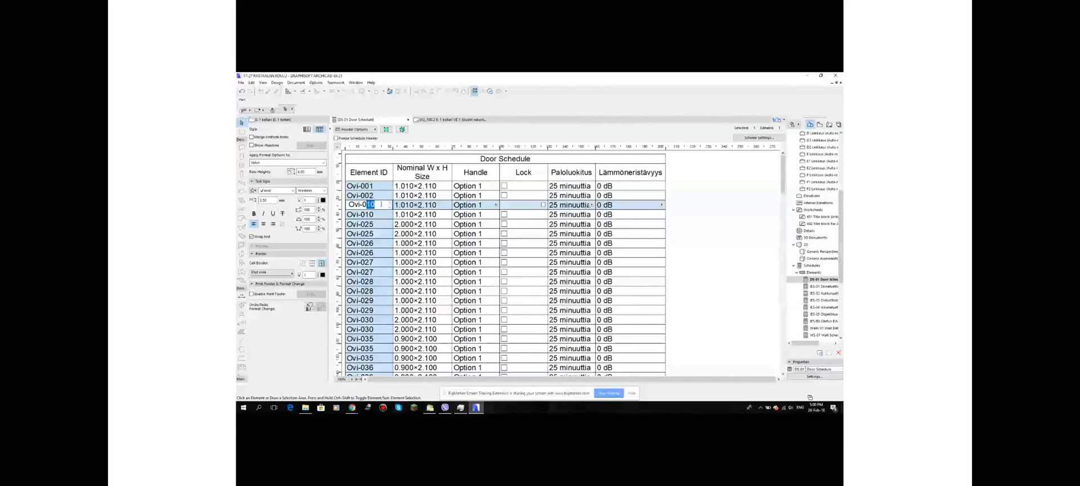
text(03)
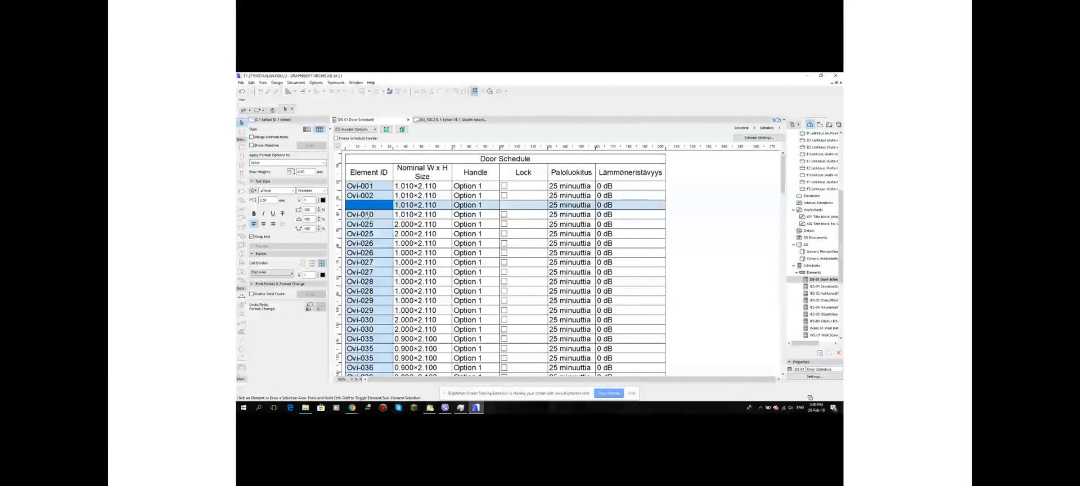
click(366, 215)
drag(366, 215, 375, 215)
text(04)
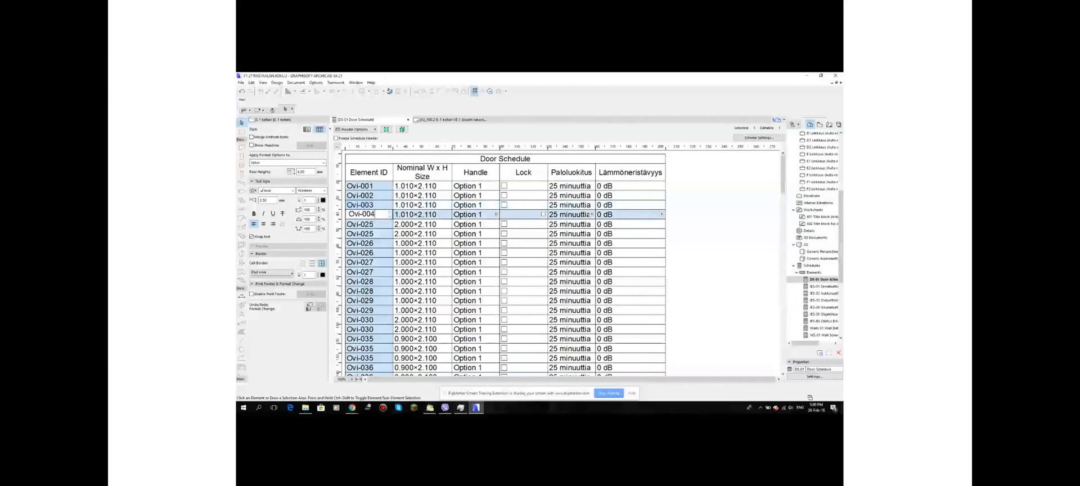
Renumber the Element IDs of the fifth to seventh doors as Ovi-005, Ovi-006 and Ovi-007
click(387, 225)
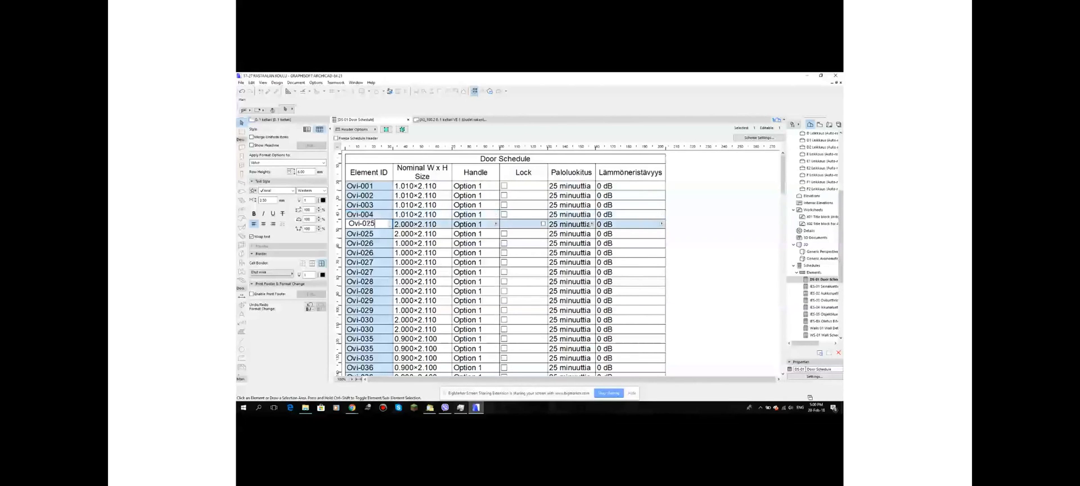
drag(367, 224, 375, 224)
text(05)
click(376, 234)
drag(366, 233, 376, 234)
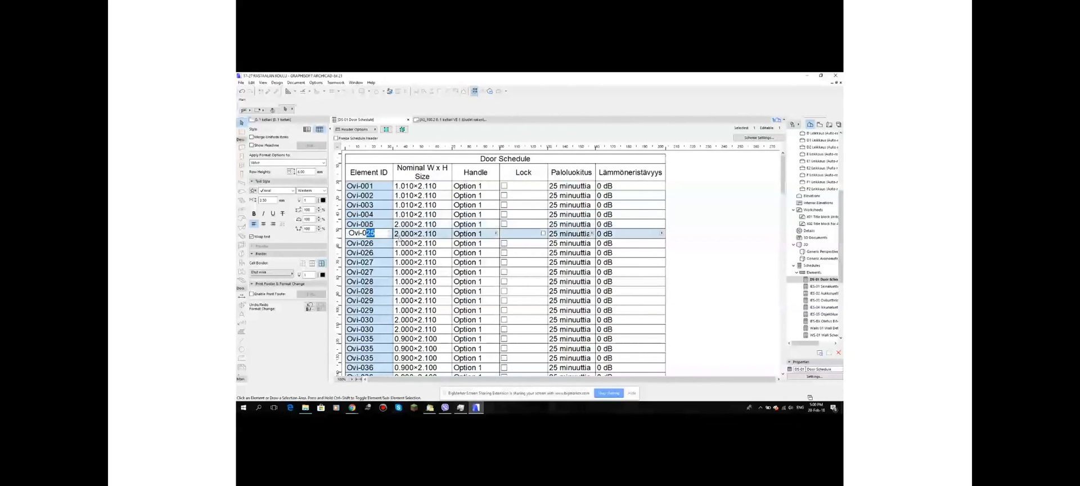
text(06)
click(375, 243)
drag(366, 243, 376, 243)
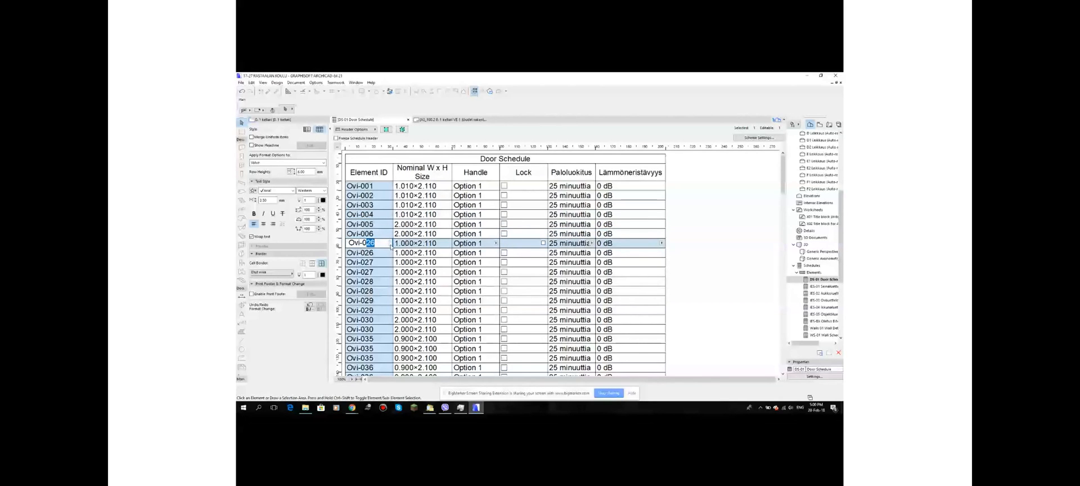
text(07)
Renumber the Element IDs of the eighth to tenth doors as Ovi-008, Ovi-009 and Ovi-010
click(376, 253)
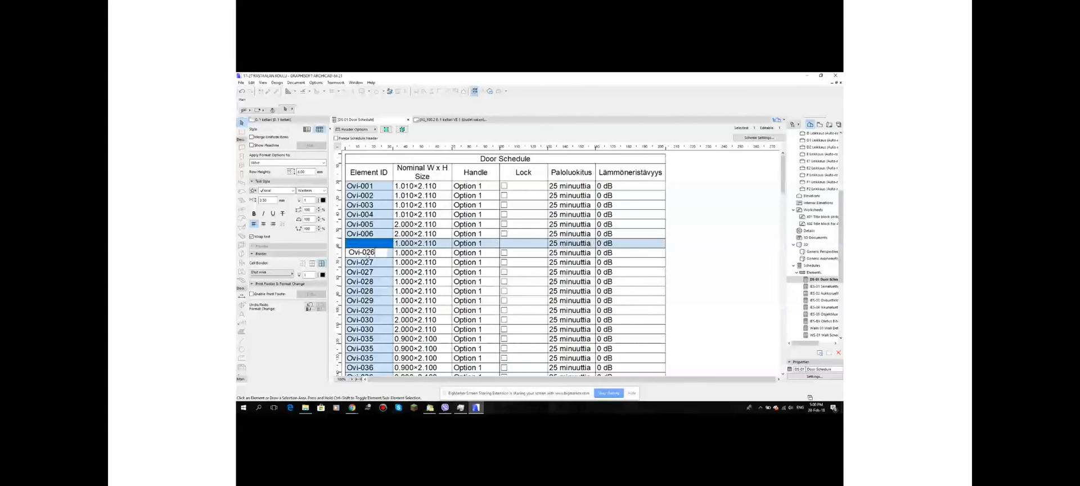
drag(376, 253, 366, 252)
text(08)
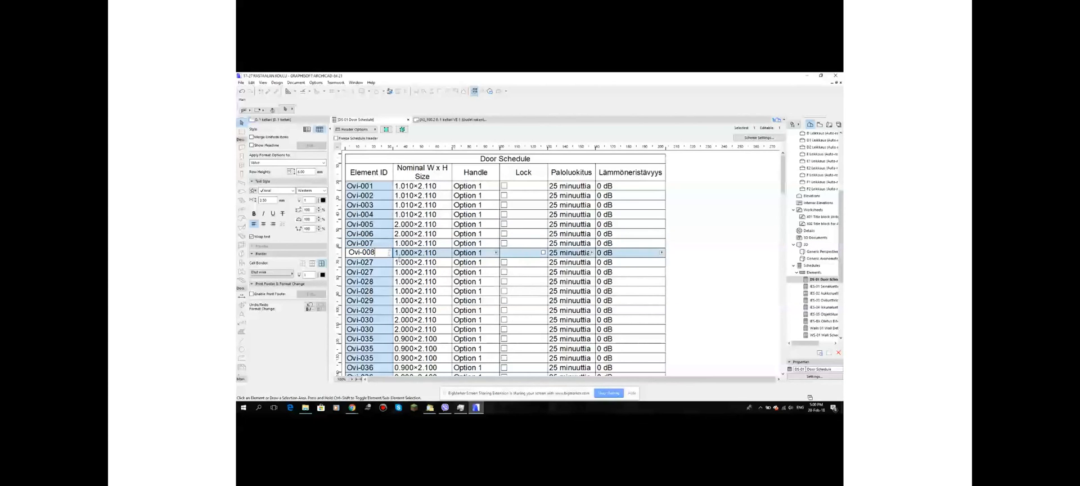
click(382, 262)
key(shift+Left)
key(shift+Left)
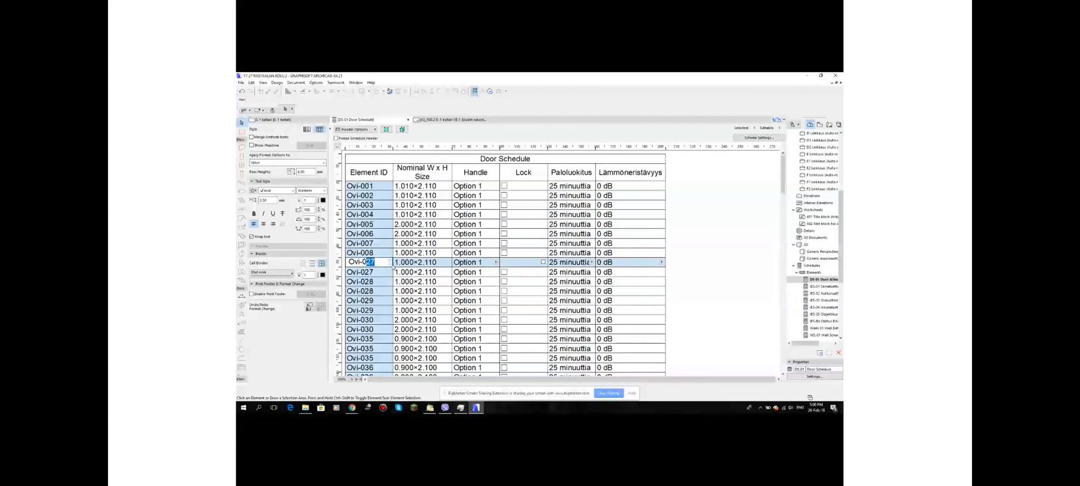
text(09)
click(366, 273)
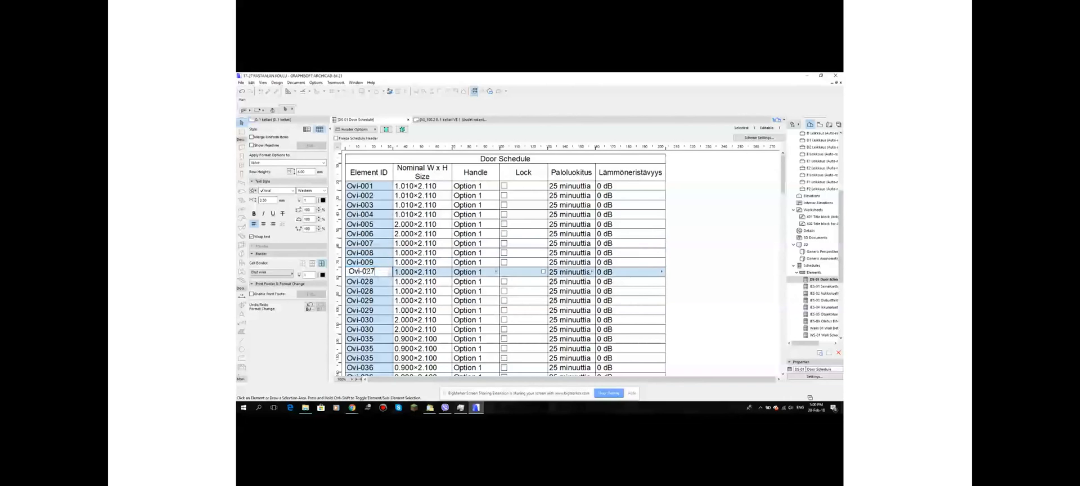
key(shift+Left)
key(shift+Left)
text(10)
click(417, 188)
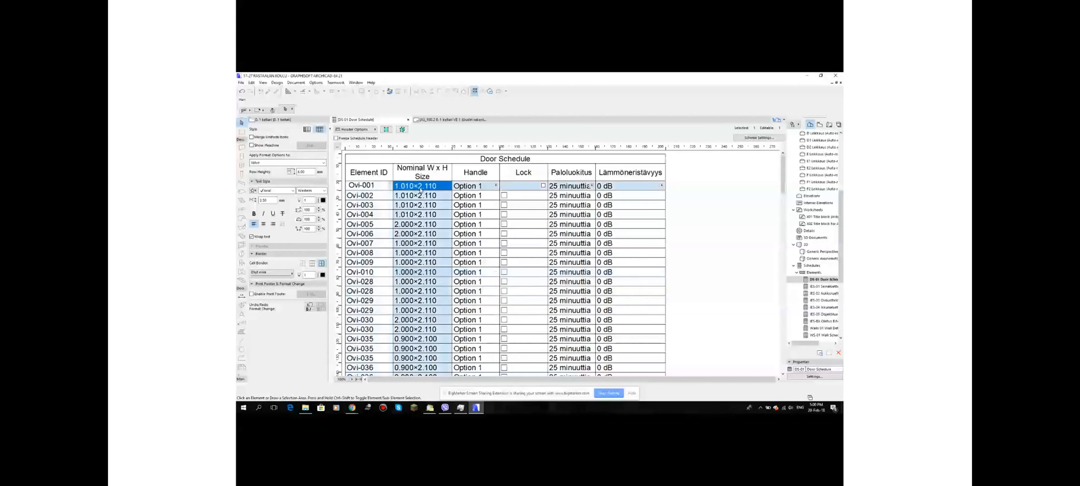
Add the Window/Door field View from Opening Side to the Door Schedule scheme and save the scheme settings
click(754, 138)
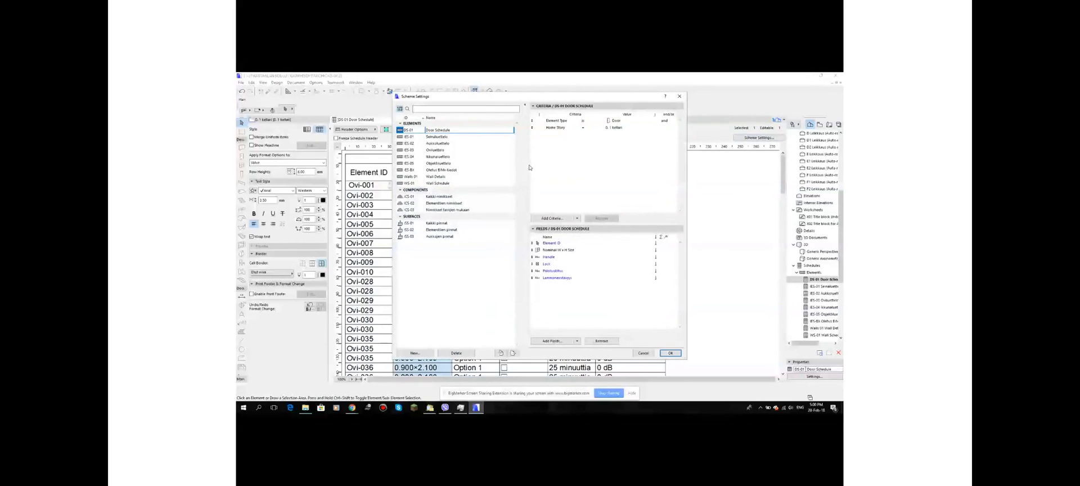
click(557, 342)
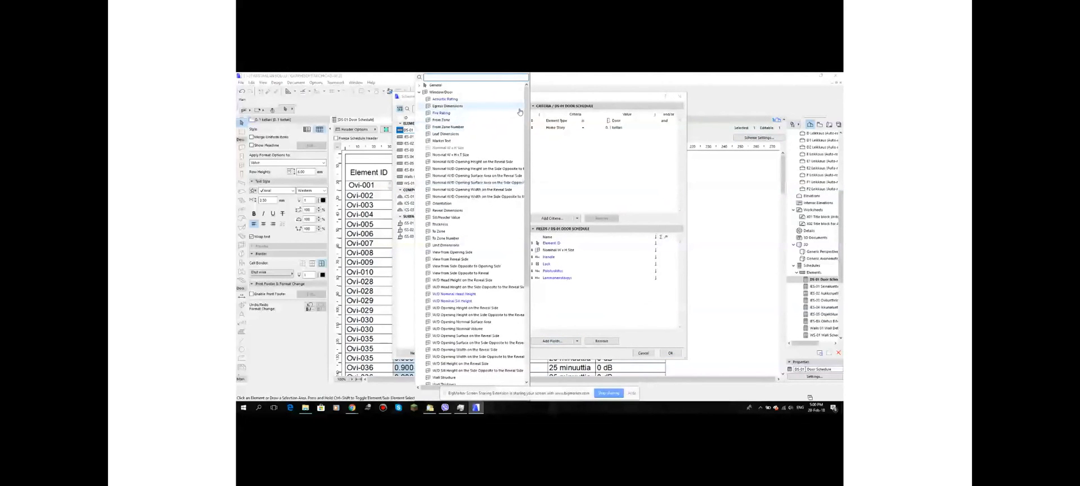
drag(527, 103, 527, 134)
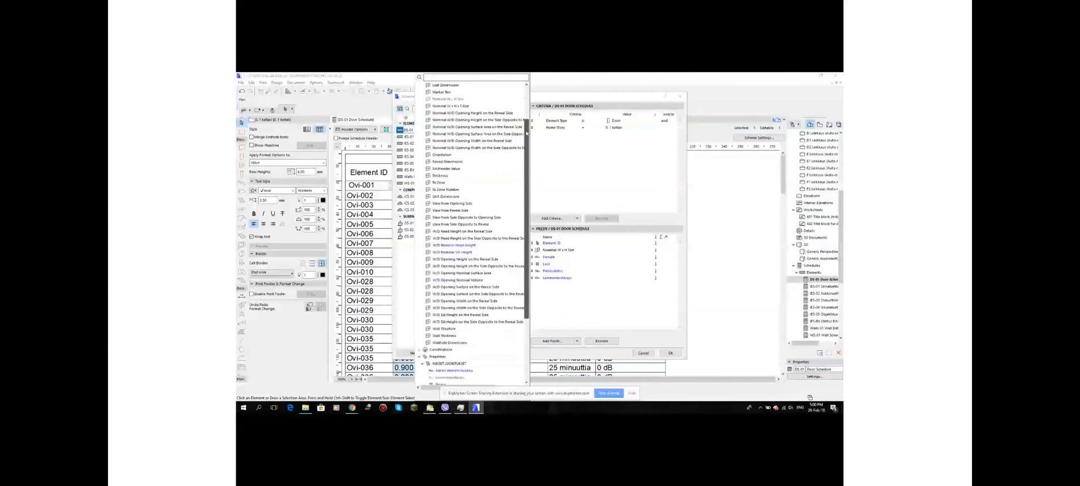
double_click(463, 204)
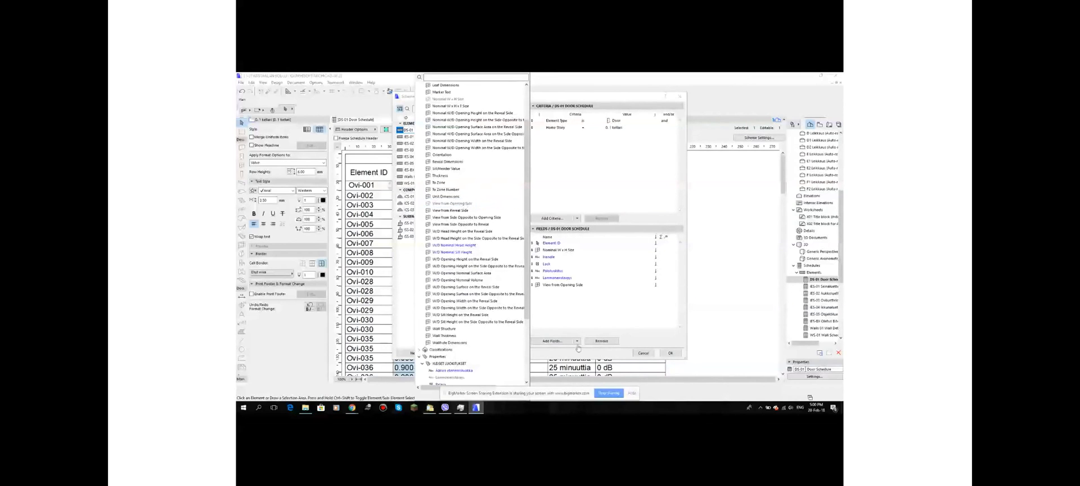
click(672, 354)
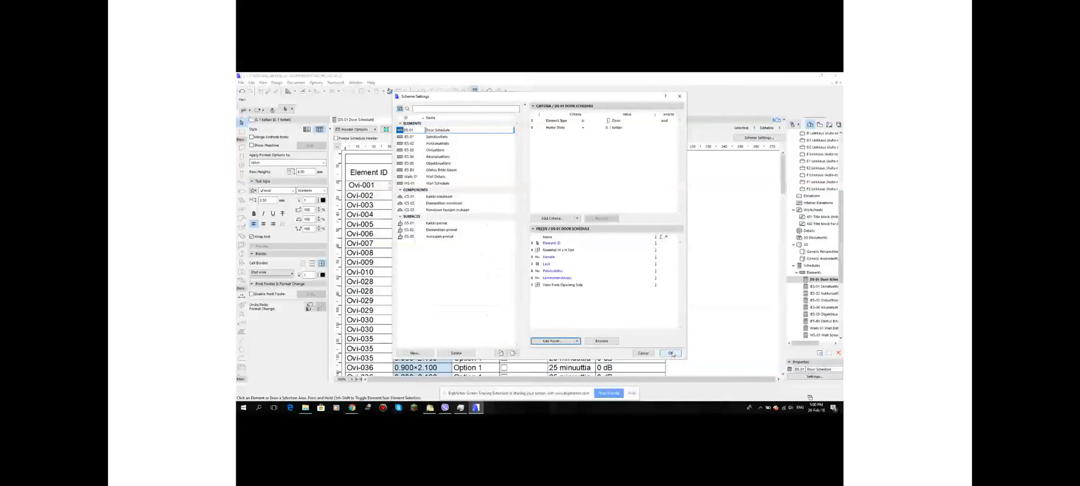
click(672, 354)
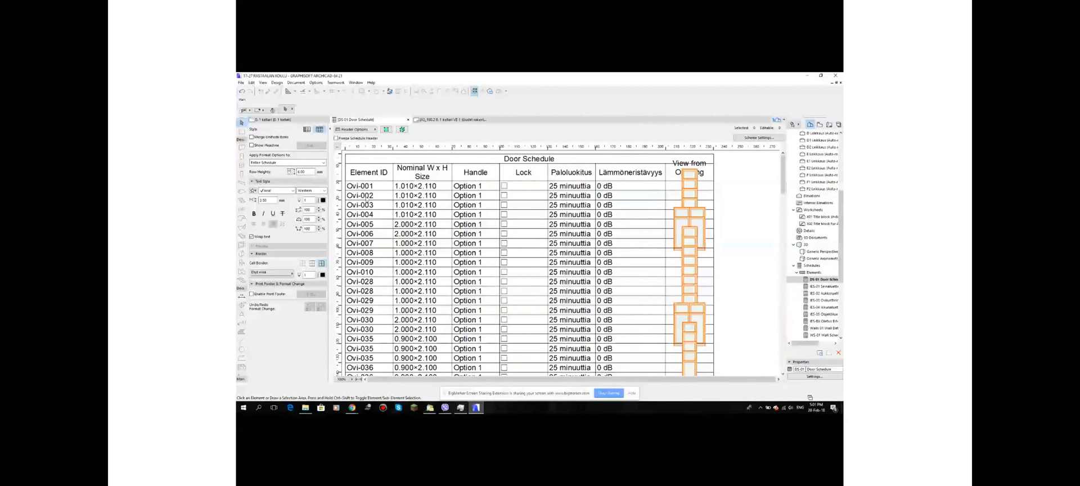
Make the schedule's header row slightly taller and set the row height of the value rows to 25 mm
drag(340, 180, 340, 186)
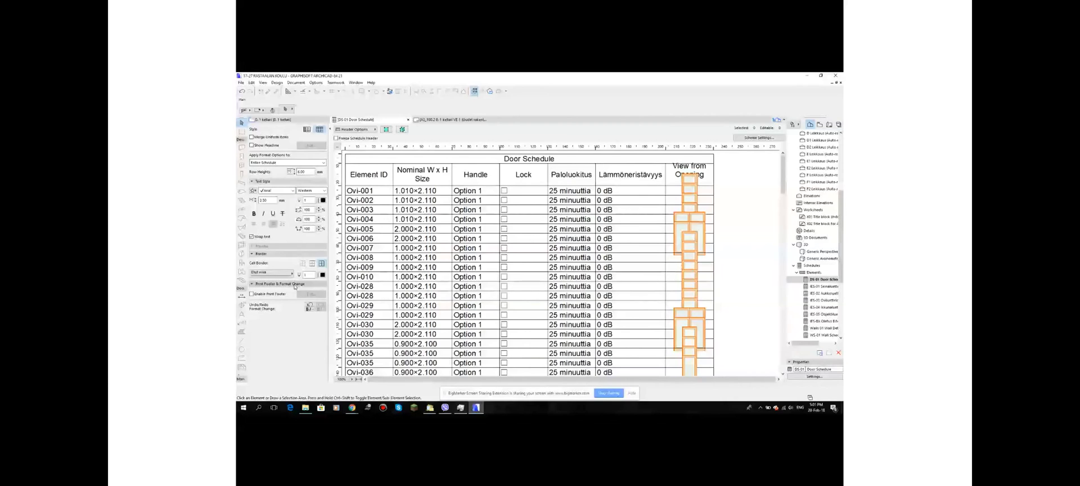
click(323, 163)
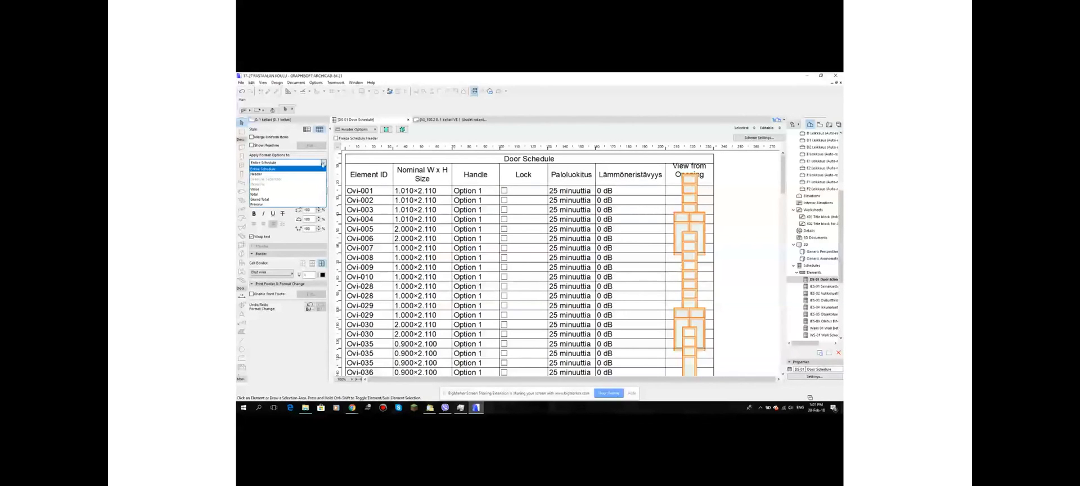
click(254, 189)
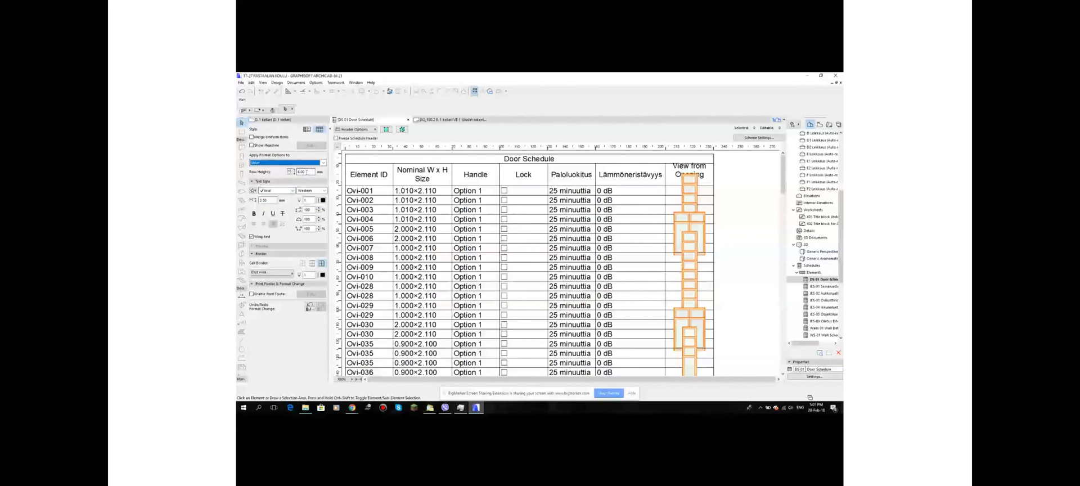
double_click(304, 171)
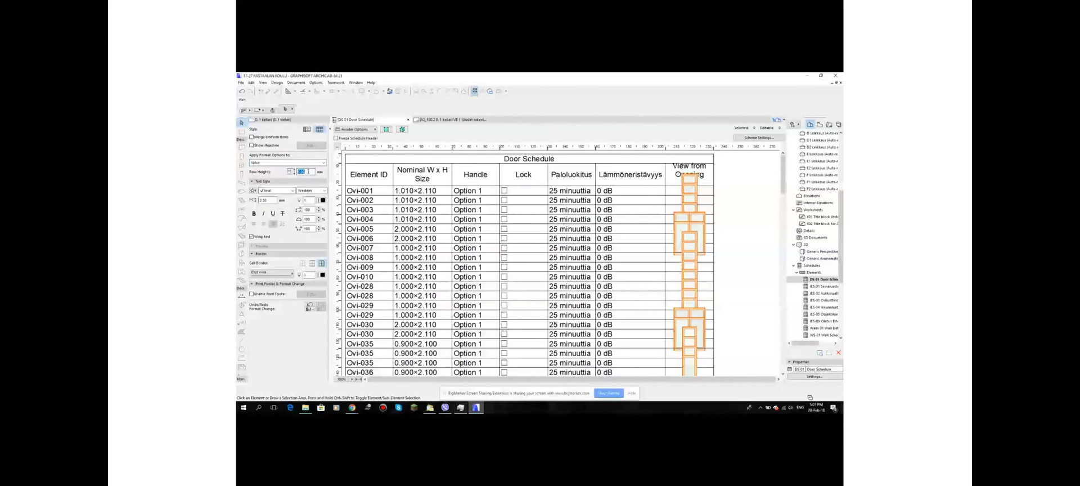
text(20)
key(Return)
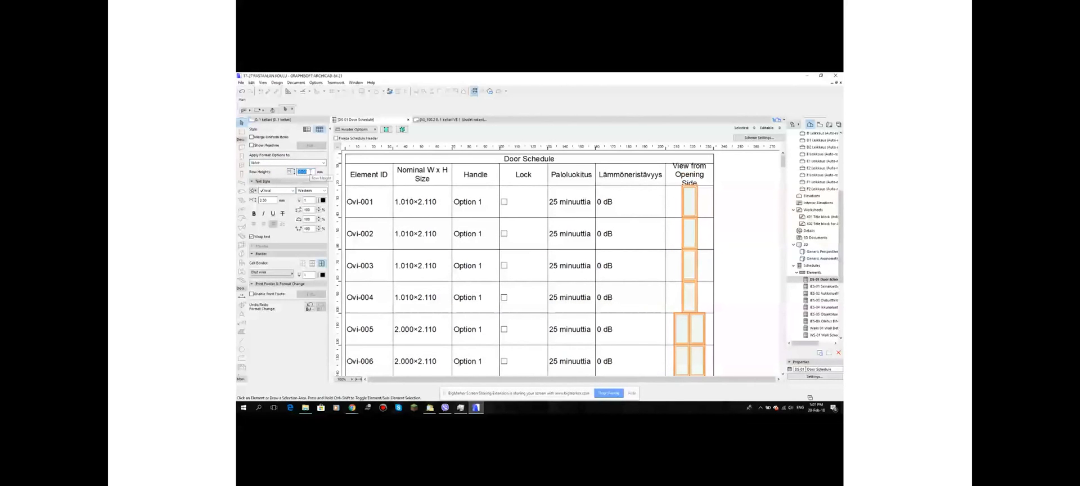
text(25)
key(Return)
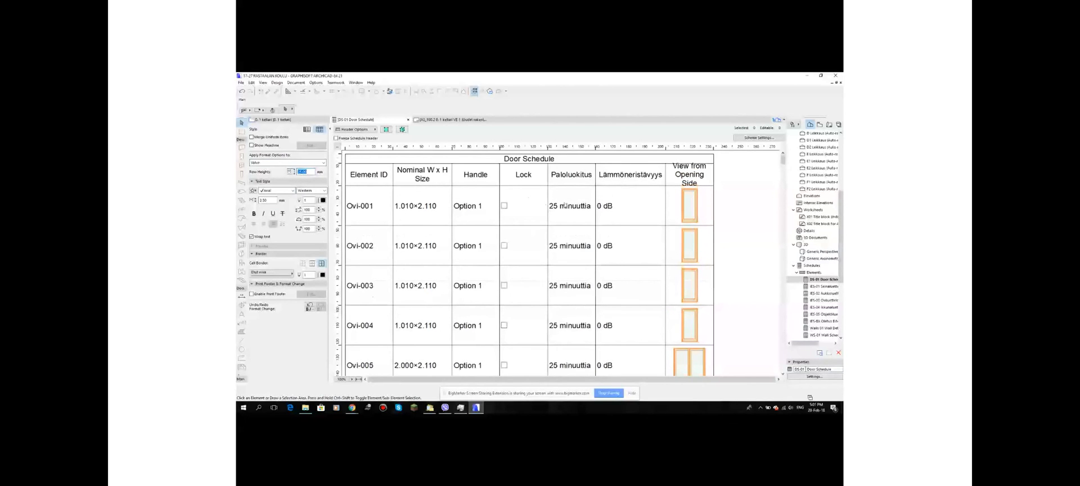
For door Ovi-001 in the Door Schedule, set the Handle to Option 2, enable Lock and set Paloluokitus to 0 minuuttia
scroll(698, 211, down, 10)
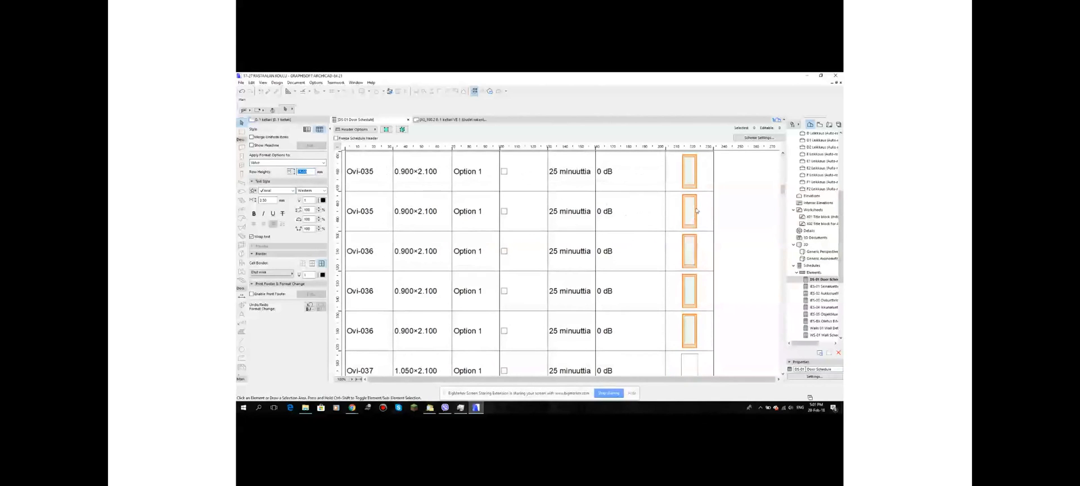
scroll(696, 210, down, 10)
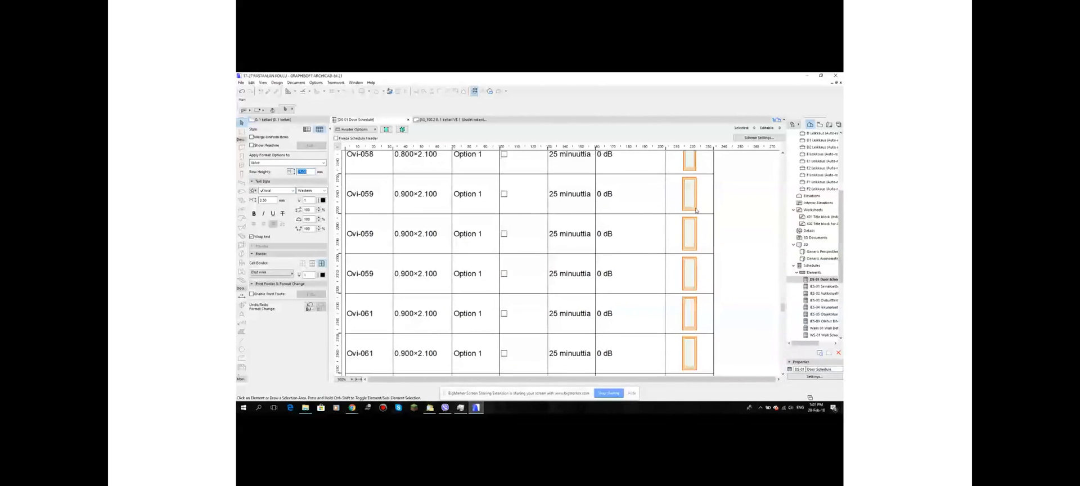
scroll(696, 210, up, 20)
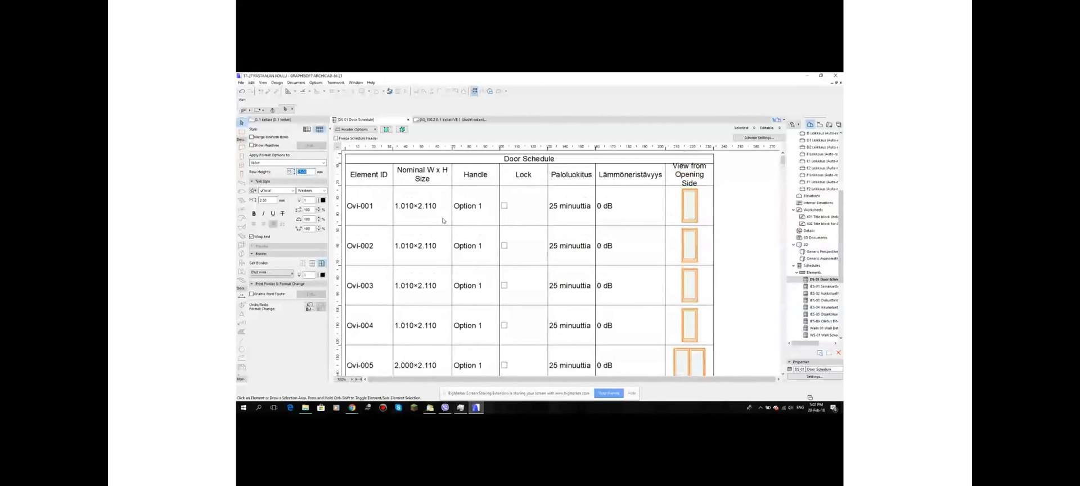
click(410, 207)
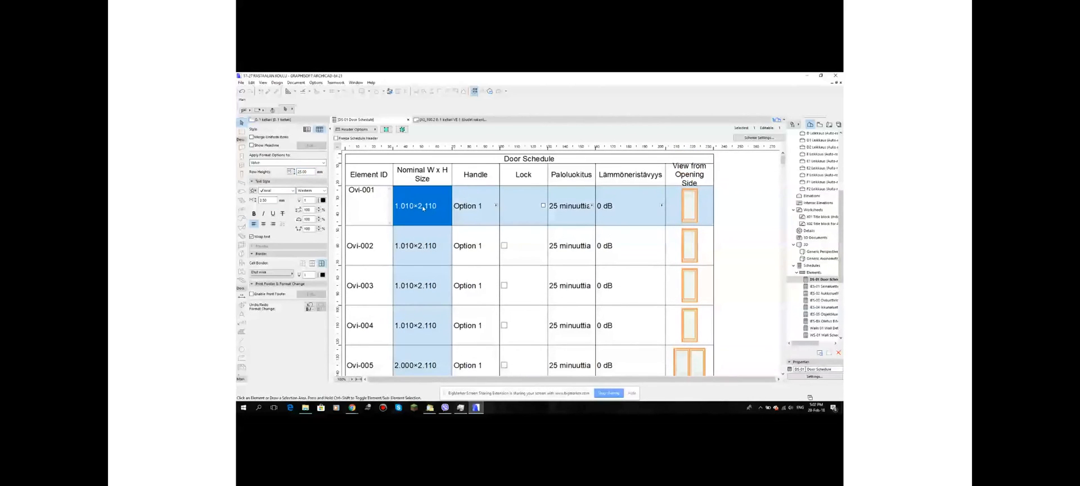
click(476, 207)
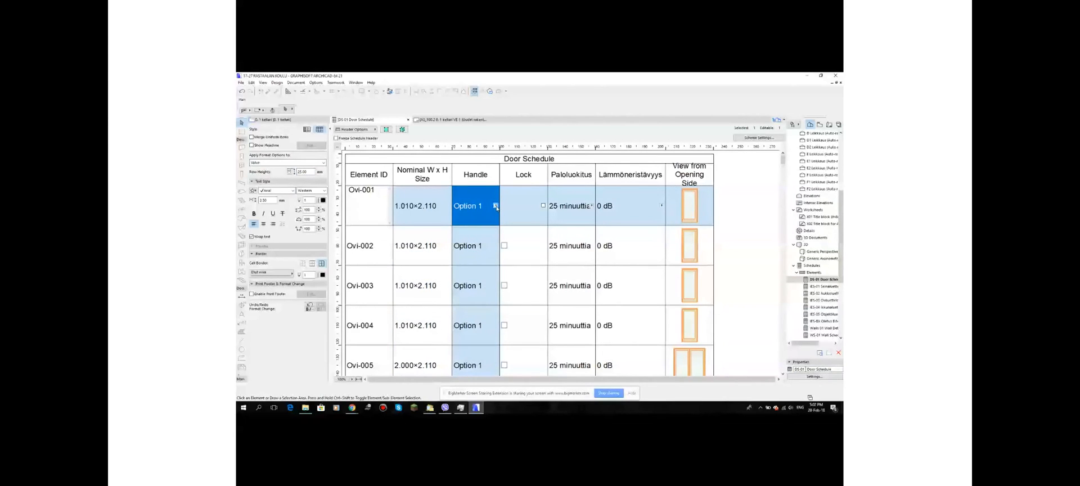
click(495, 206)
click(506, 211)
click(592, 207)
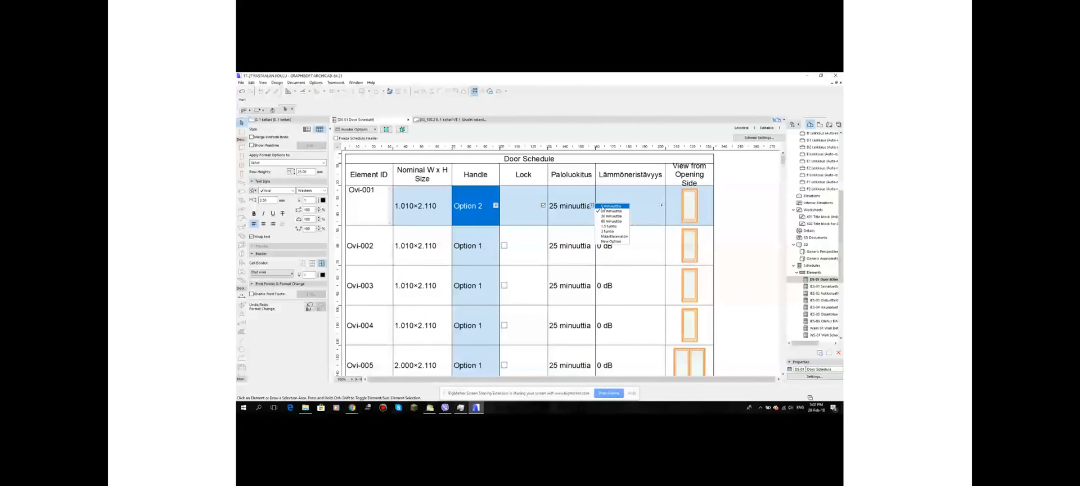
click(604, 207)
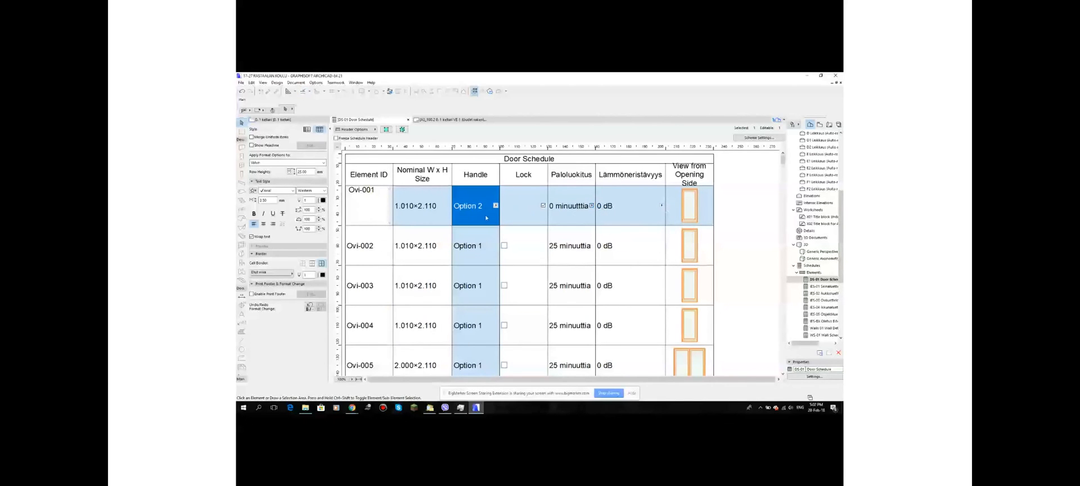
Locate door Ovi-001 on the floor plan from the schedule and examine its position among the surrounding rooms
click(386, 131)
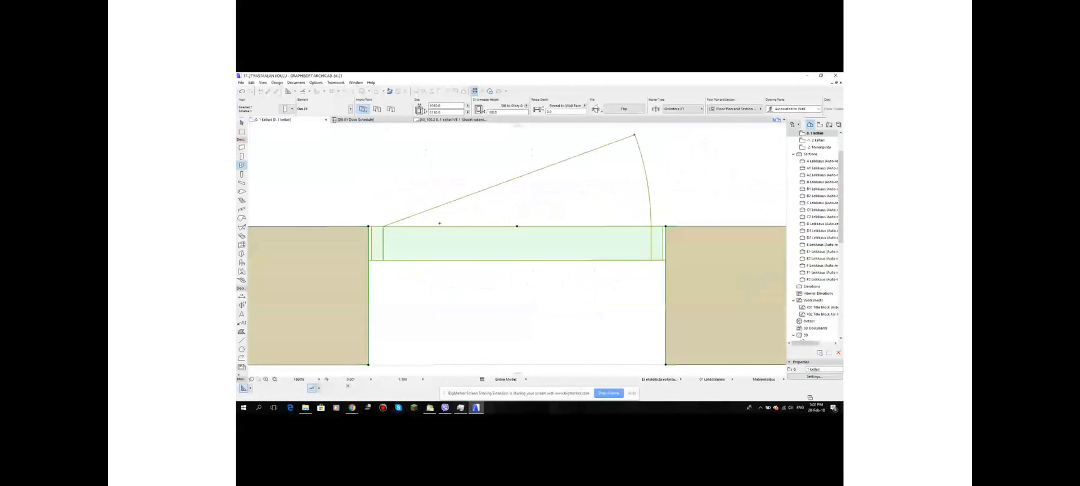
middle_drag(479, 246, 483, 221)
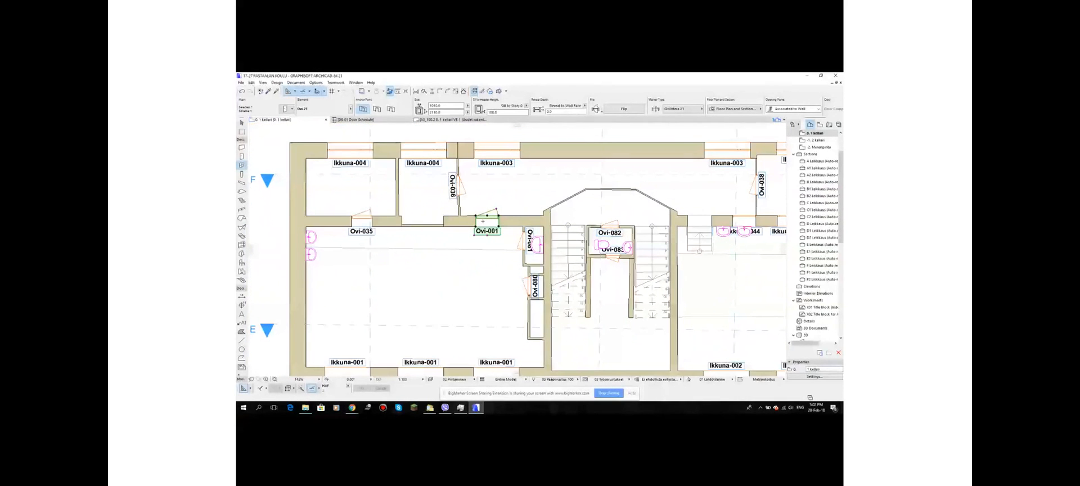
scroll(510, 236, down, 3)
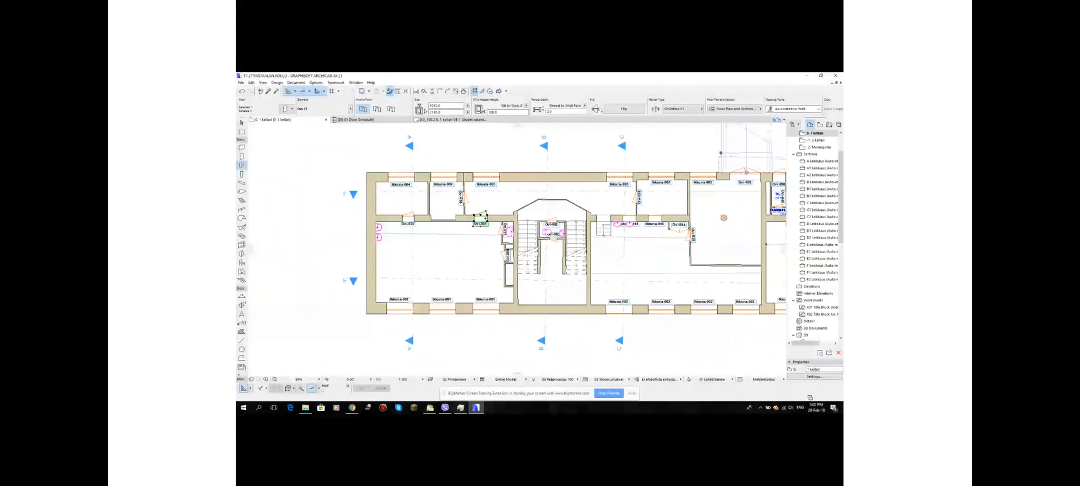
scroll(486, 213, up, 4)
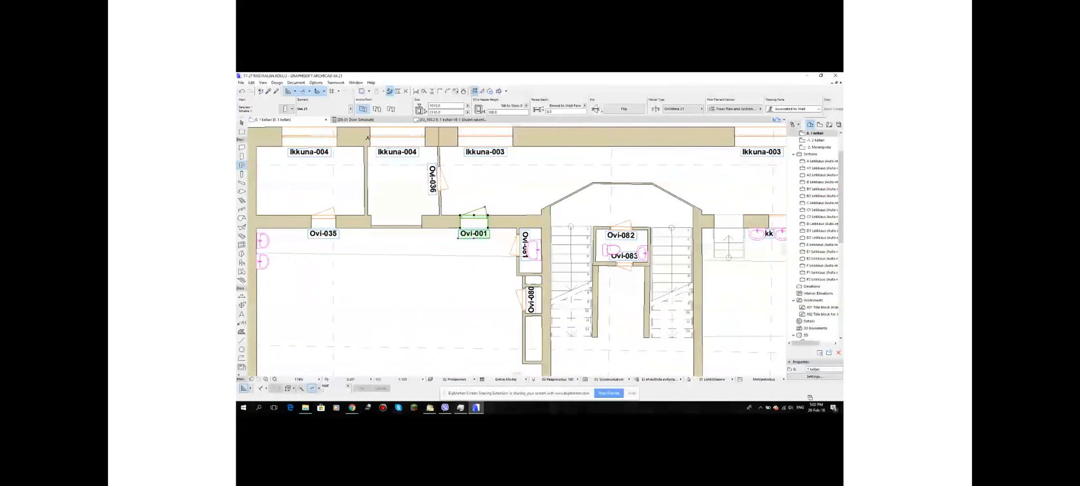
Return to the Door Schedule and set the Paloluokitus of door Ovi-001 to 25 minuuttia
click(372, 121)
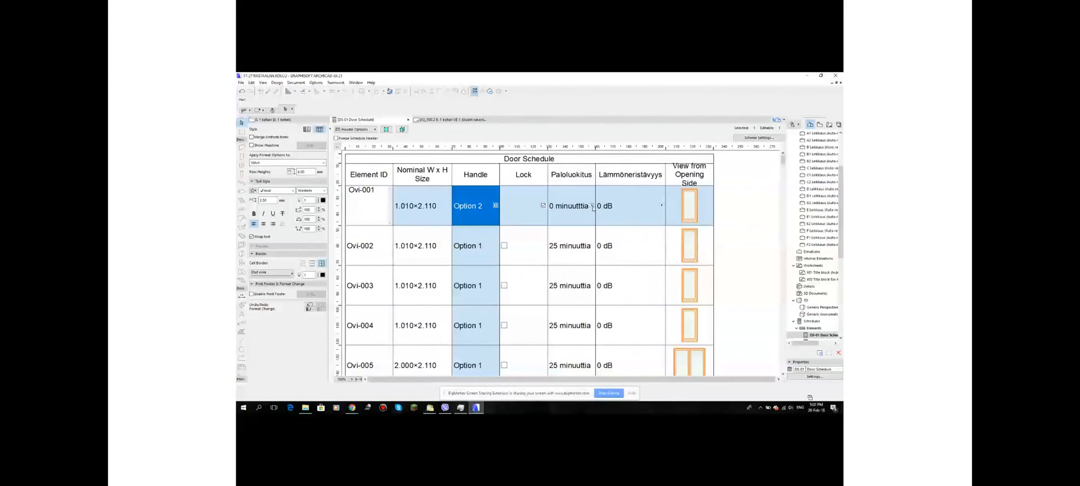
click(591, 205)
click(604, 212)
Locate door Ovi-001 on the floor plan and review its classification, fire rating and door hardware properties in its selection settings
click(387, 129)
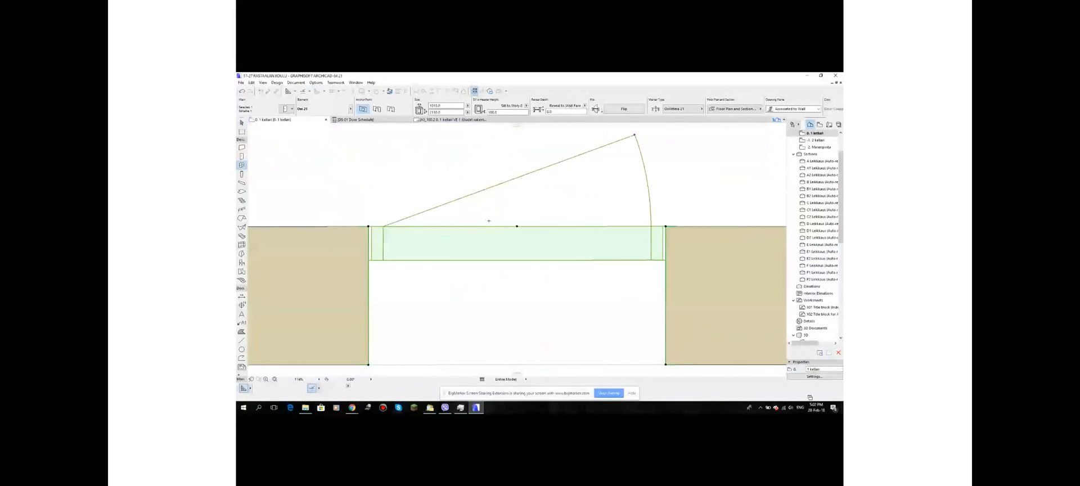
scroll(489, 221, down, 5)
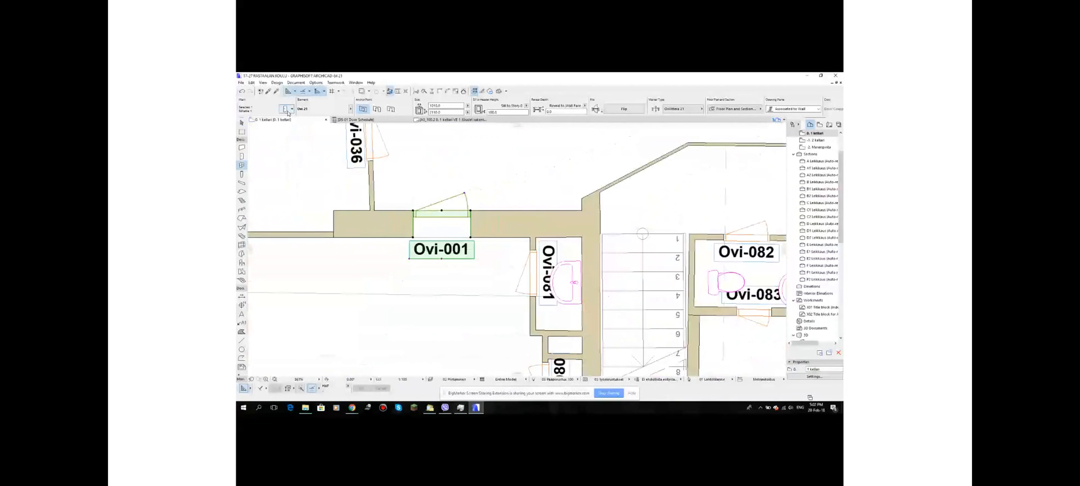
key(ctrl+t)
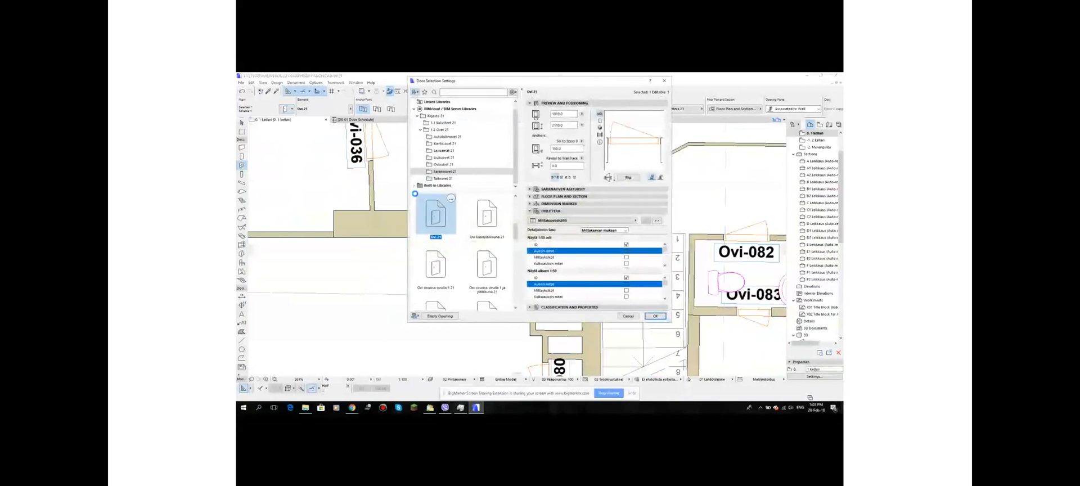
click(594, 307)
scroll(619, 333, down, 3)
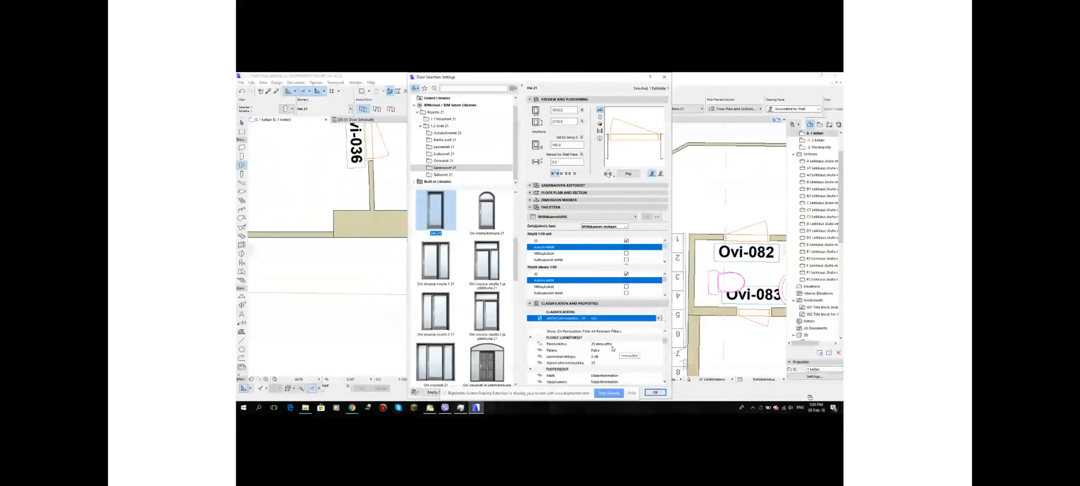
scroll(613, 348, down, 5)
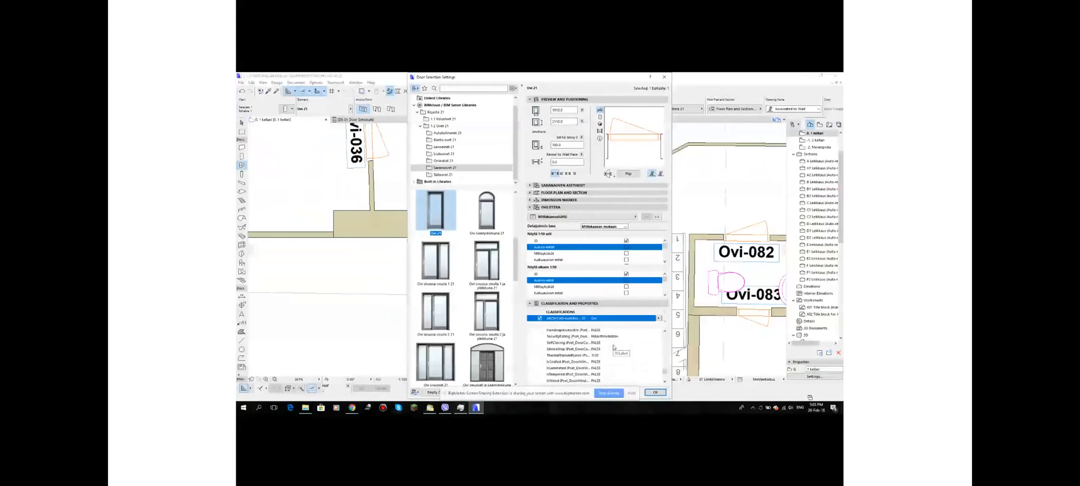
scroll(614, 347, up, 4)
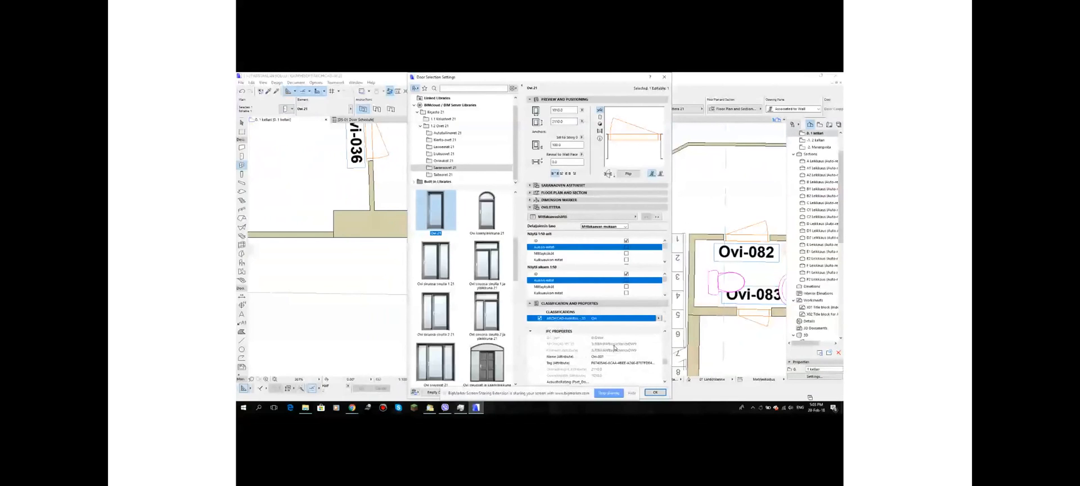
scroll(615, 348, up, 1)
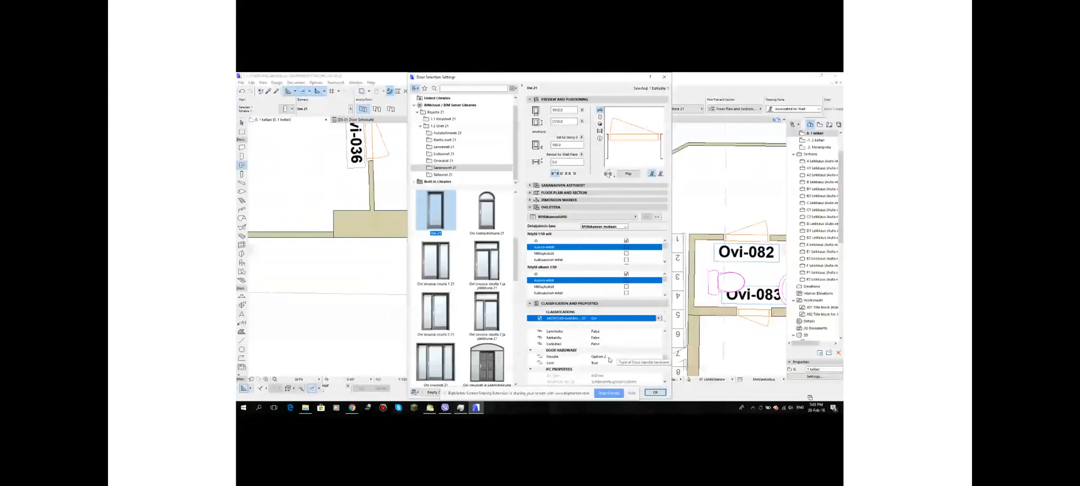
click(654, 392)
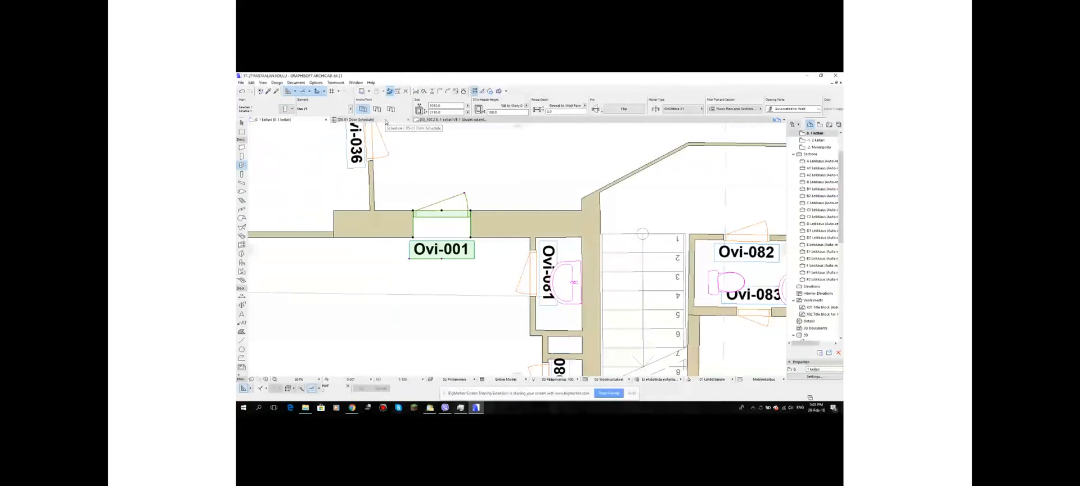
Export the property values of the Door Schedule scheme as an Excel Workbook (.xlsx) named Door Schedule Property Values
click(386, 121)
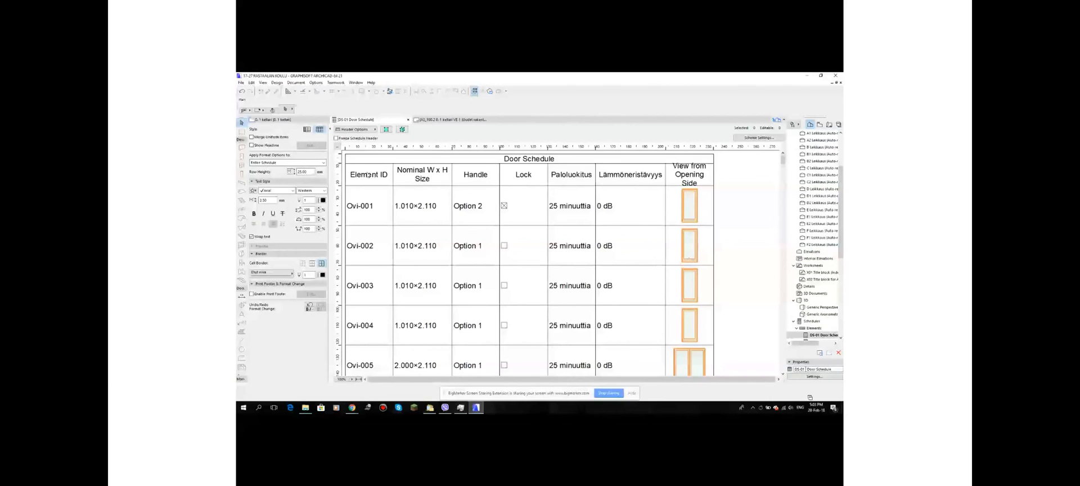
click(241, 82)
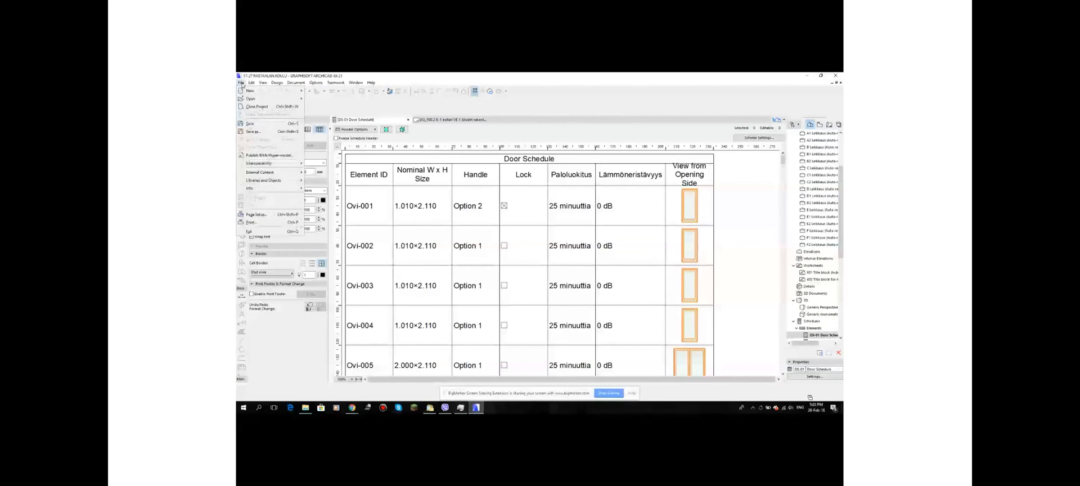
mouse_move(270, 163)
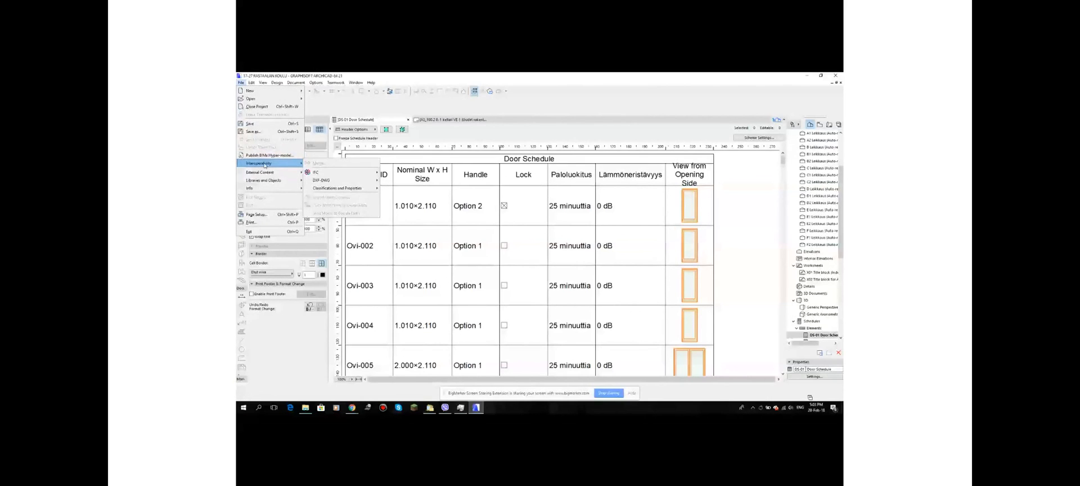
mouse_move(336, 182)
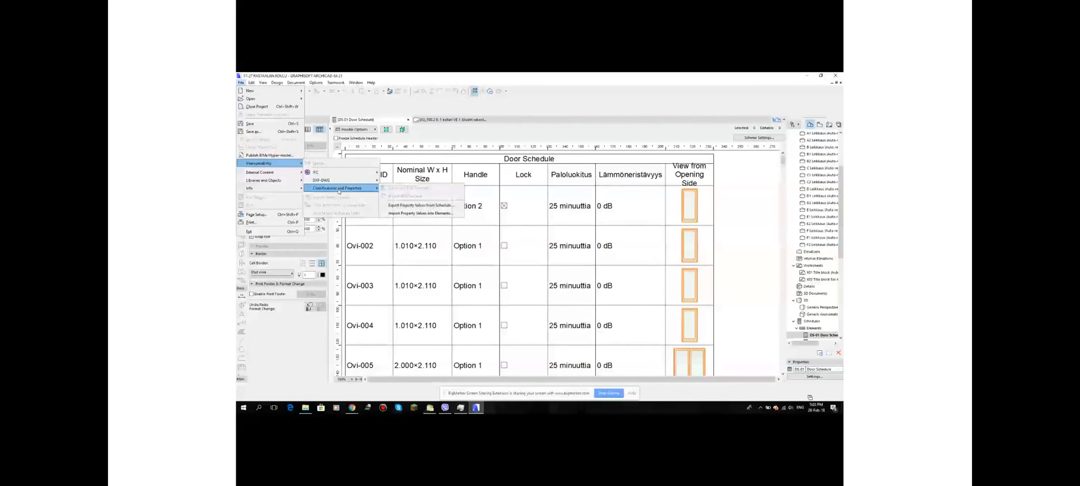
click(422, 205)
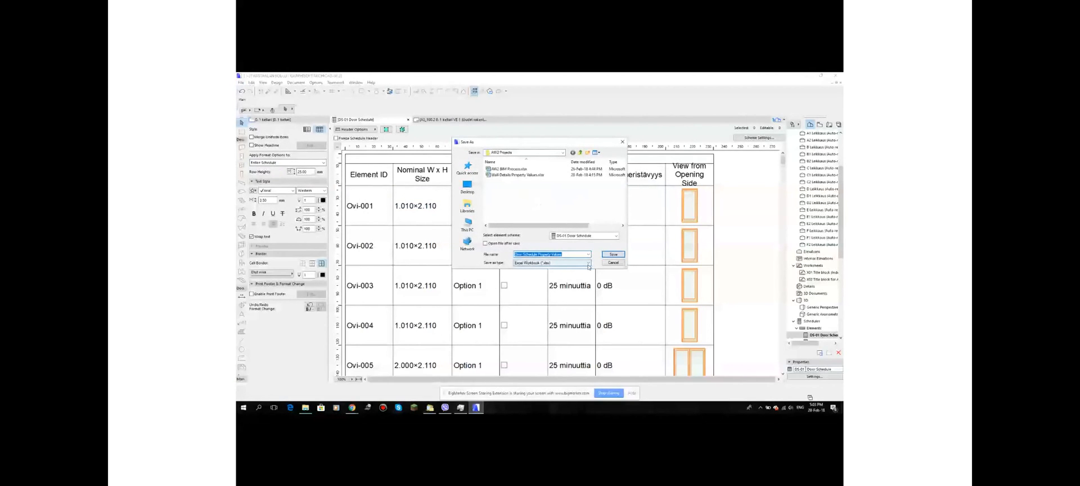
click(589, 263)
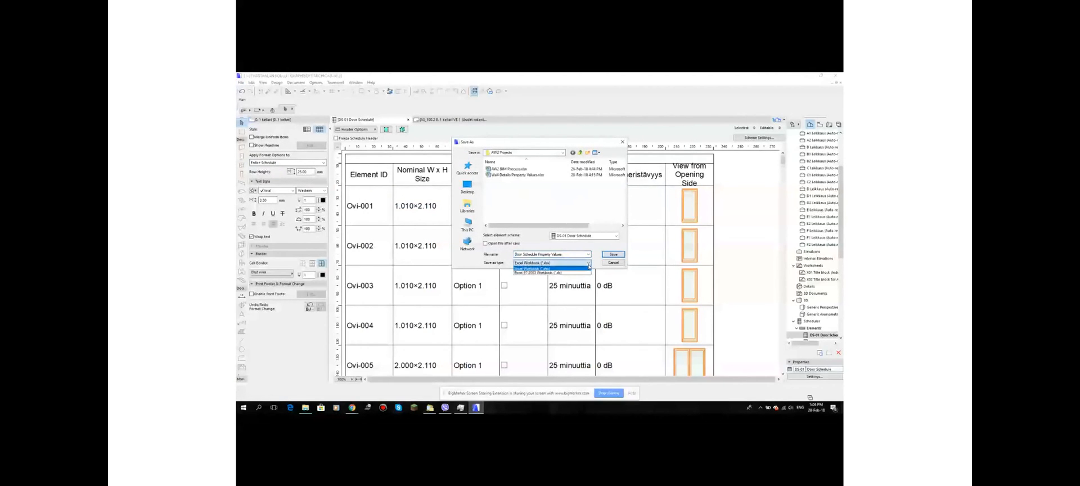
click(588, 268)
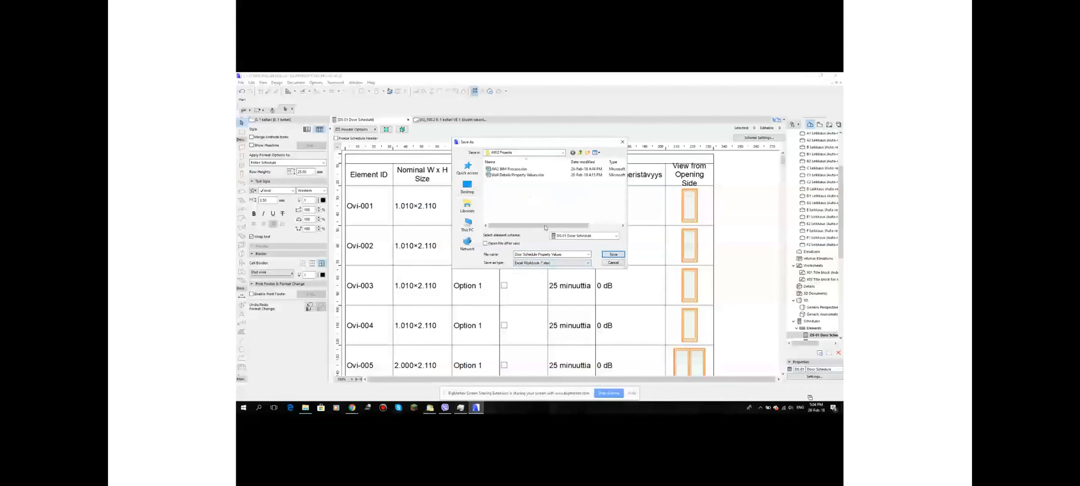
click(616, 236)
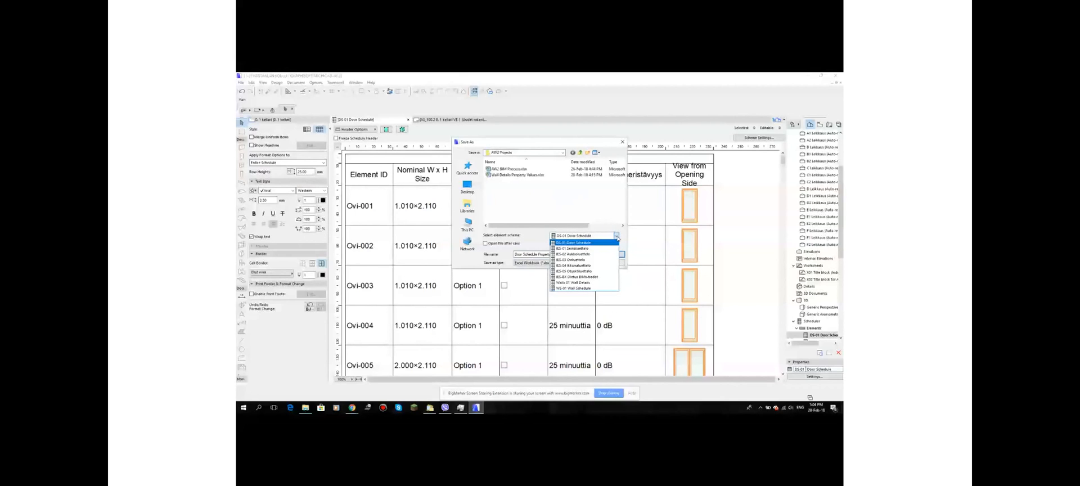
click(616, 241)
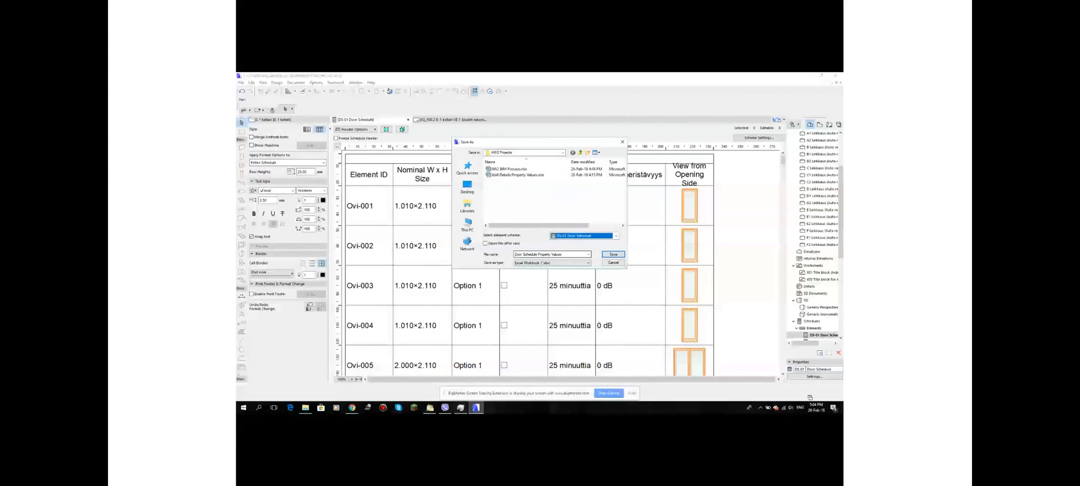
click(614, 255)
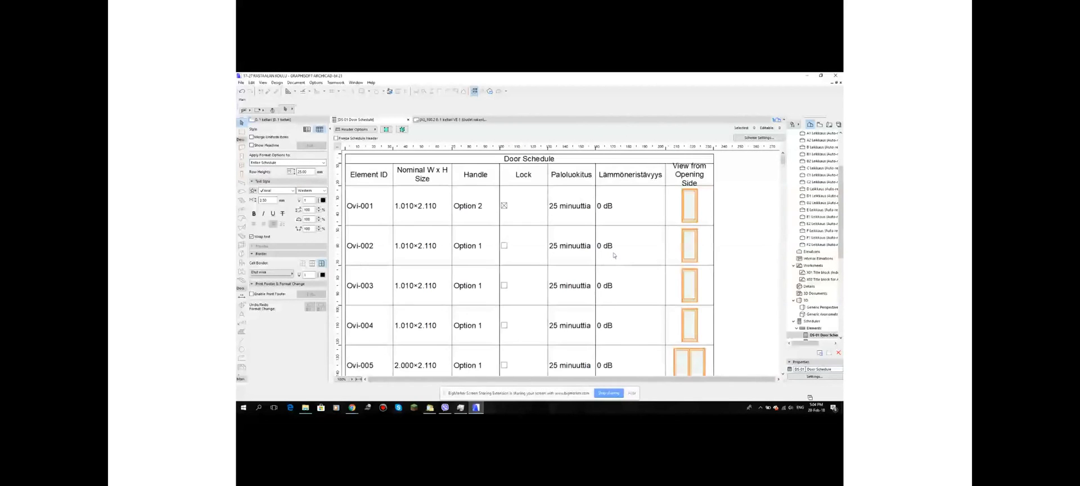
Open the exported Door Schedule Property Values workbook in Excel and enable editing
click(306, 408)
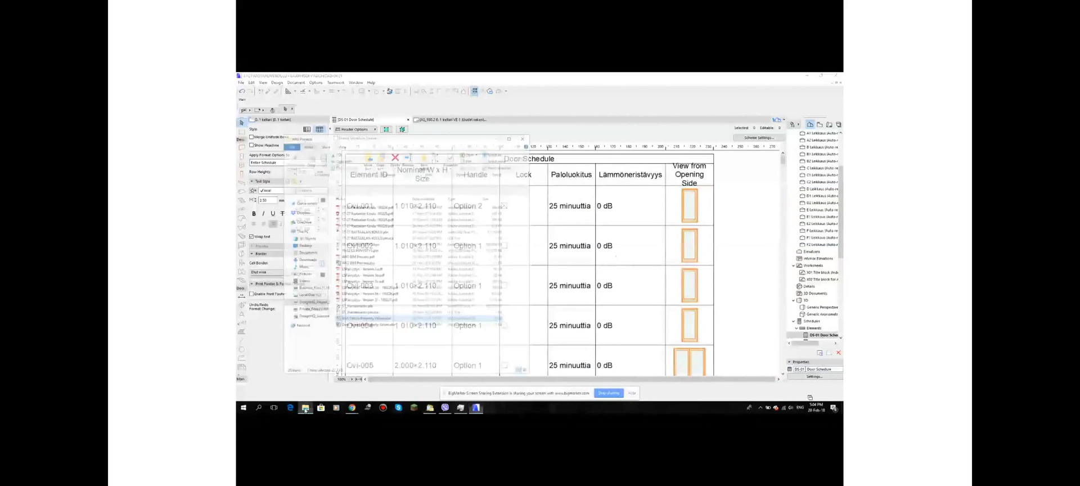
click(376, 313)
double_click(376, 313)
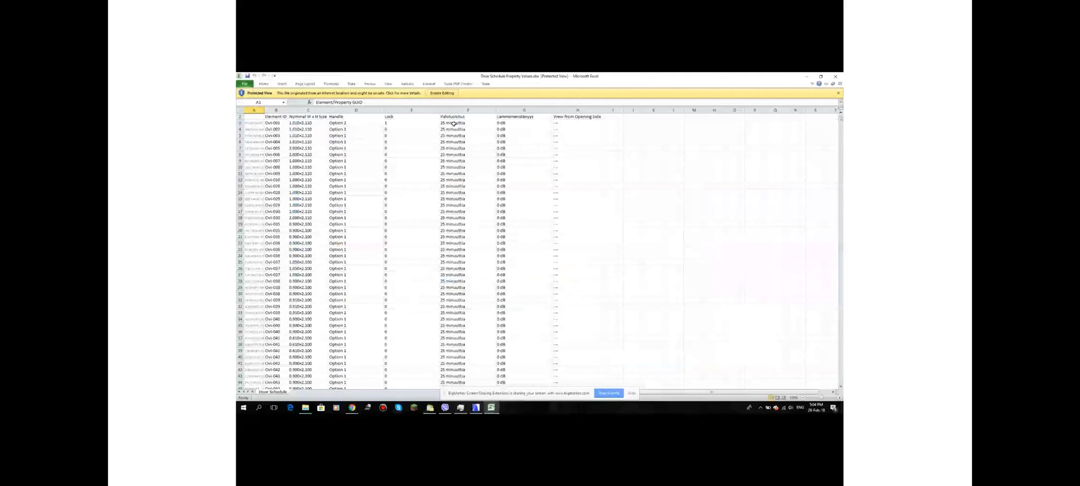
click(442, 92)
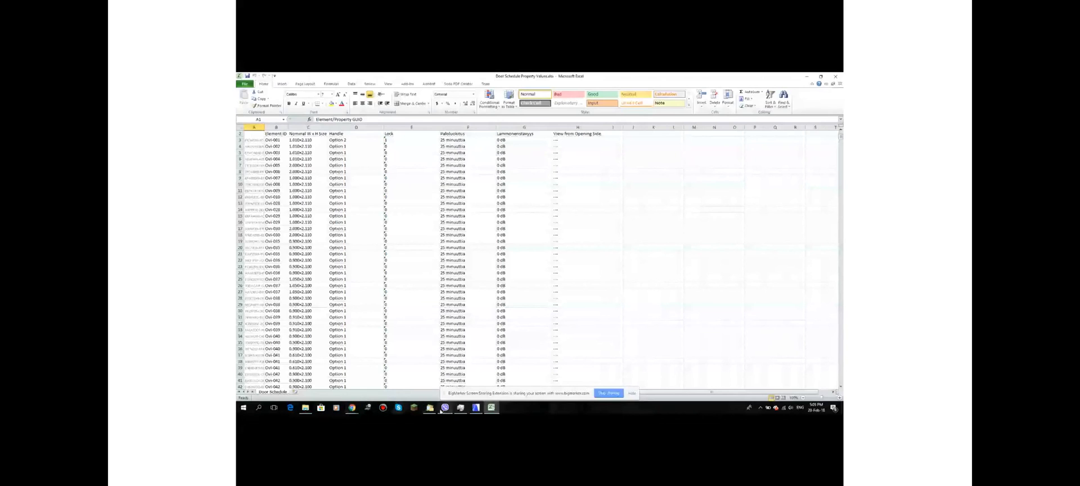
Switch to ARCHICAD and look through the project's property groups in the Property Manager down to the door hardware group
click(478, 407)
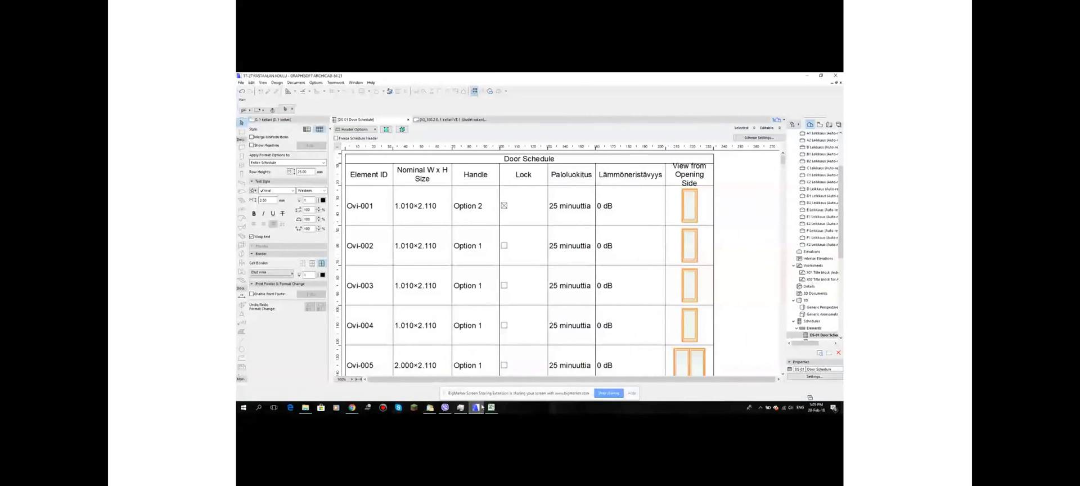
click(313, 82)
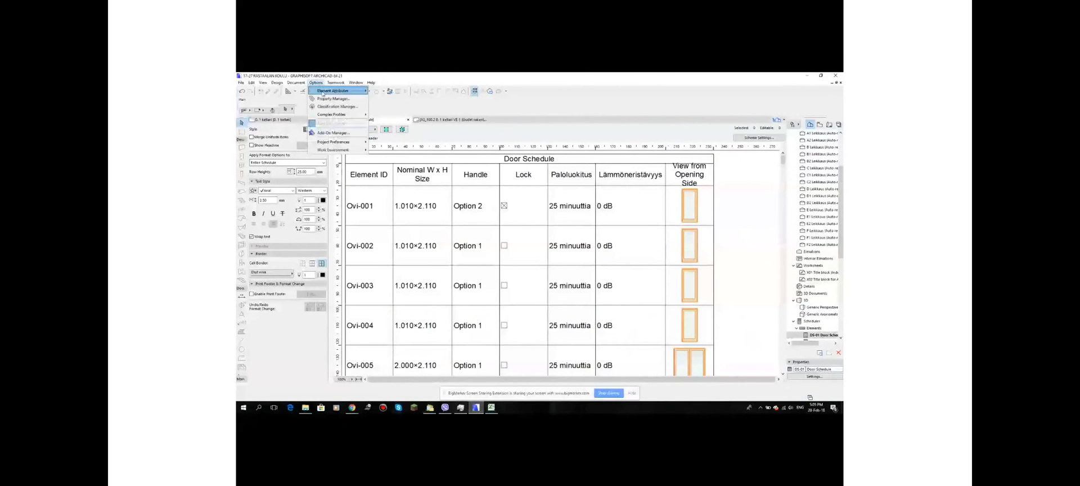
click(324, 100)
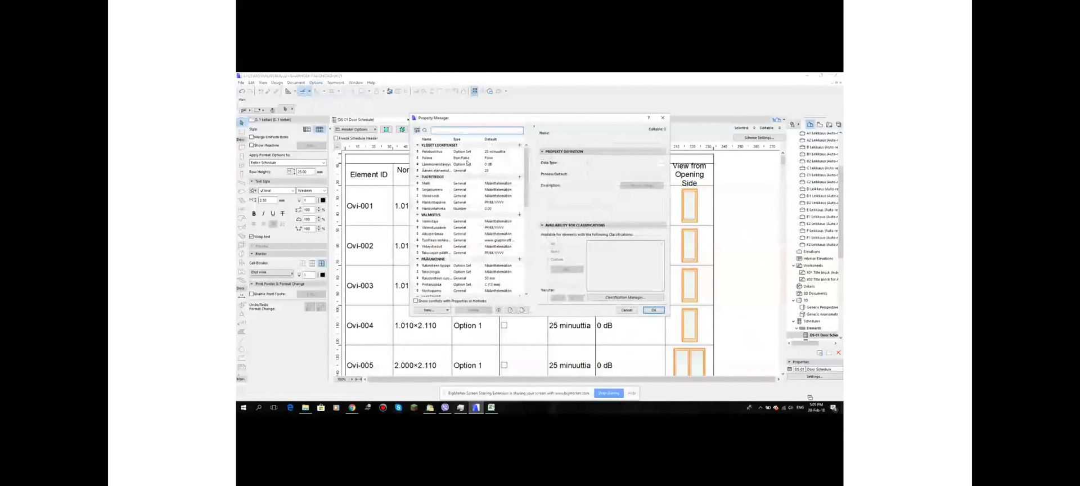
scroll(457, 247, down, 3)
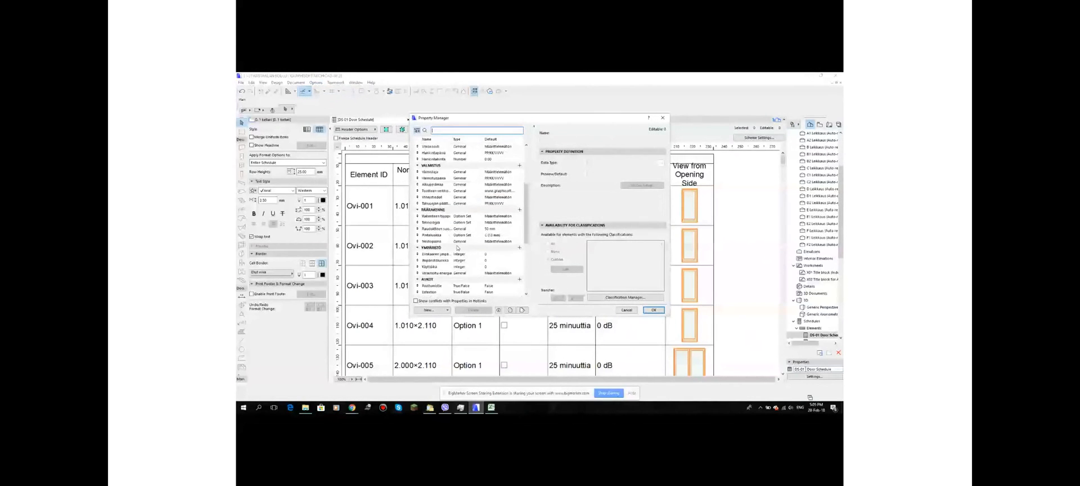
scroll(458, 248, down, 8)
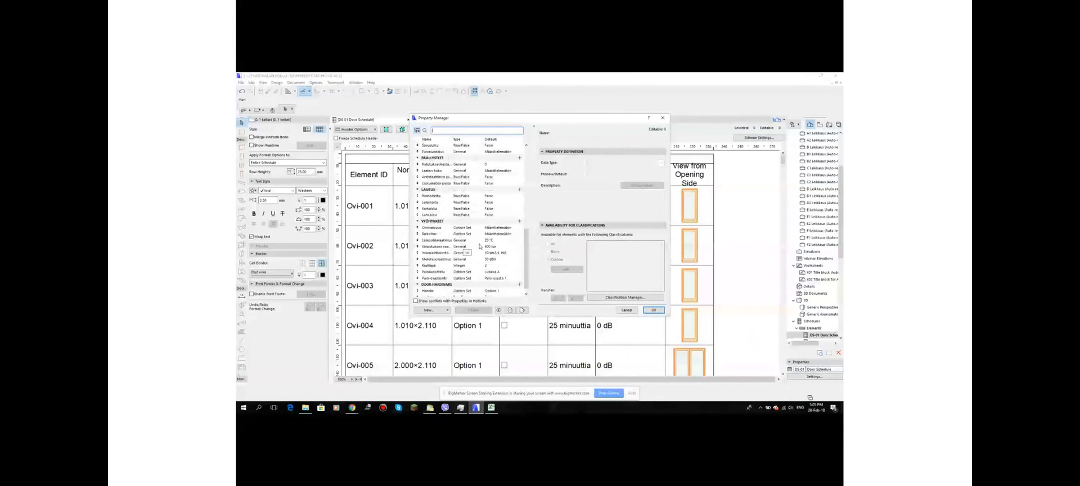
click(619, 310)
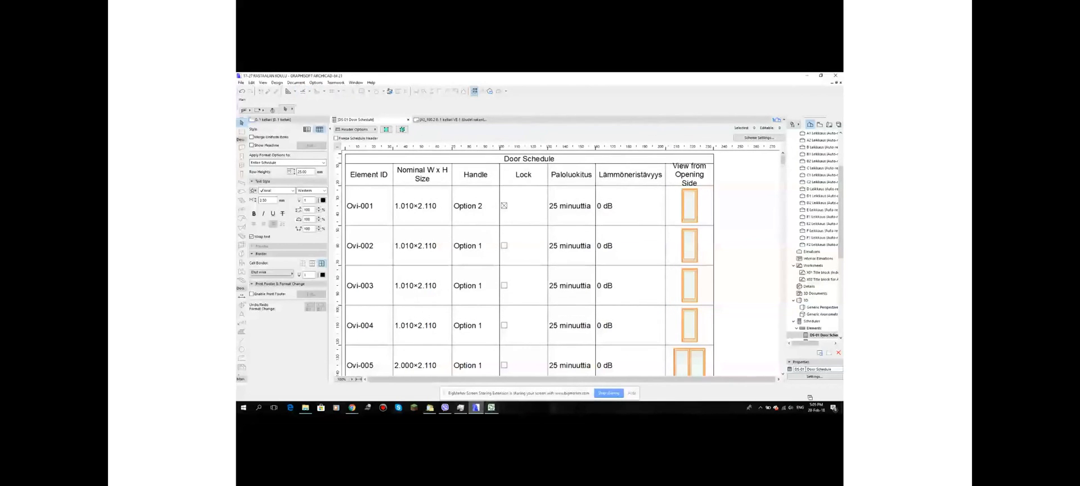
Return to the Excel workbook and set the Handle value of doors Ovi-002 and Ovi-003 to Option 2
click(491, 407)
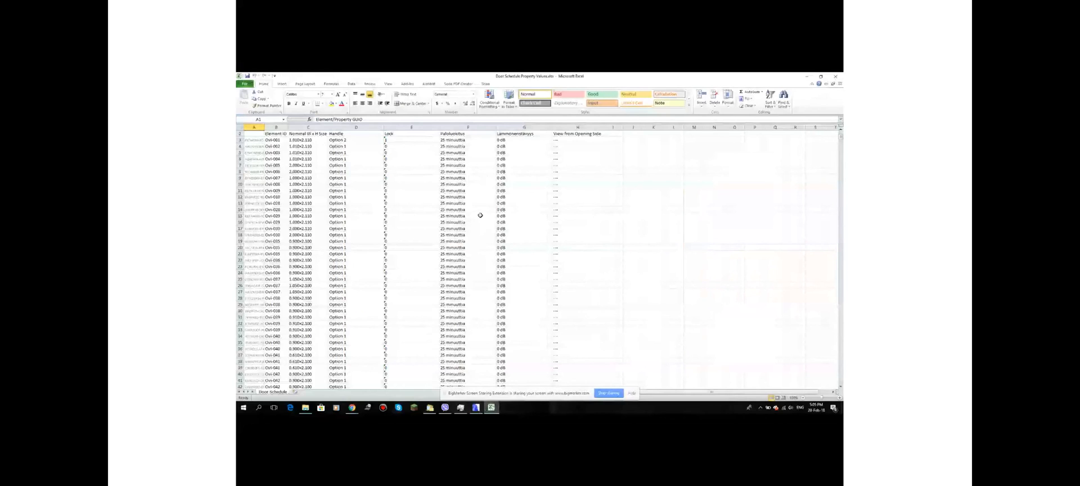
click(406, 149)
click(357, 147)
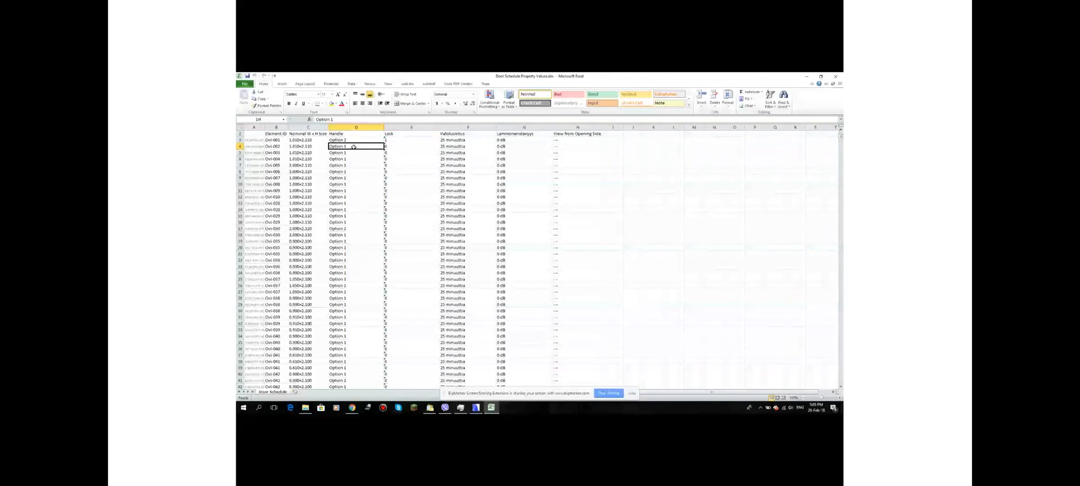
double_click(357, 147)
key(BackSpace)
text(2)
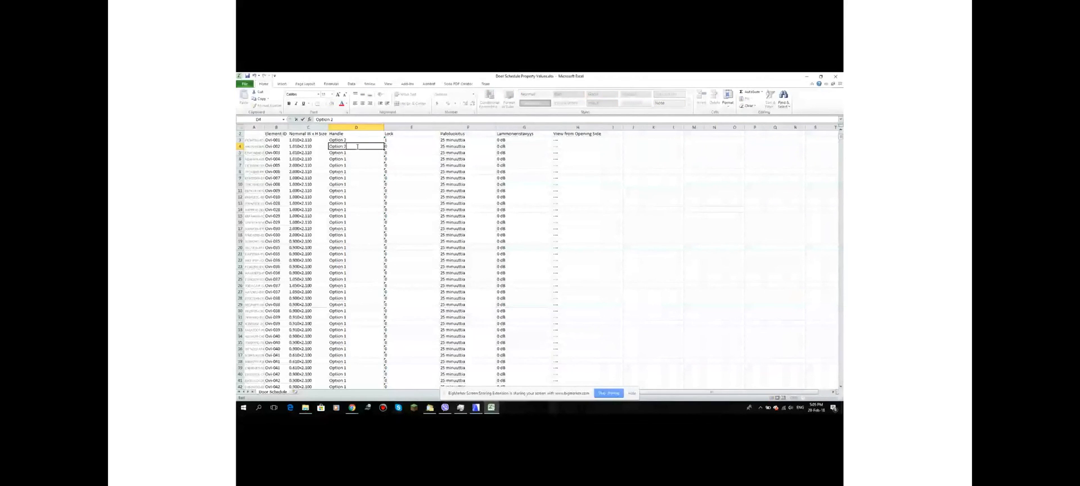
click(356, 153)
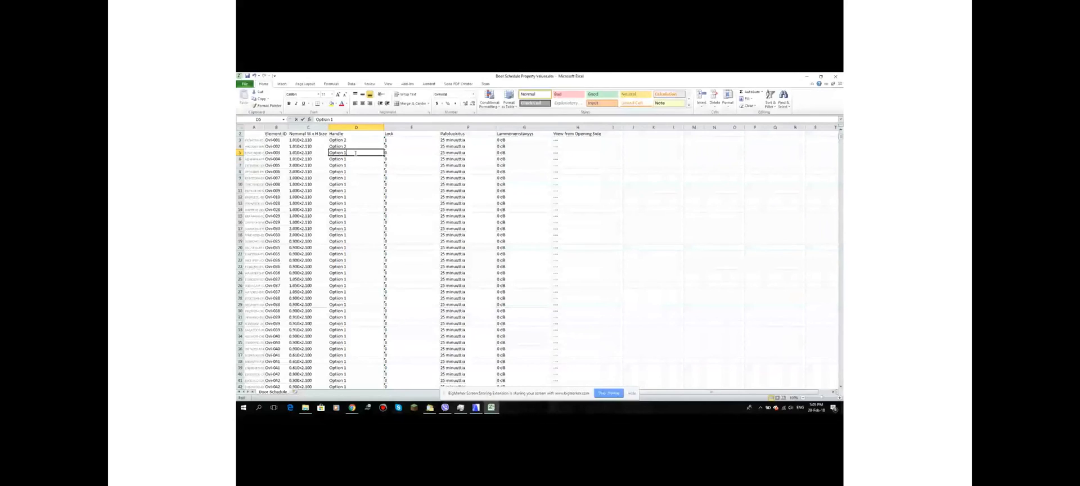
Set the Handle value to Option 3 for doors Ovi-004 through Ovi-007 and to Option 2 for door Ovi-010
click(358, 159)
double_click(357, 159)
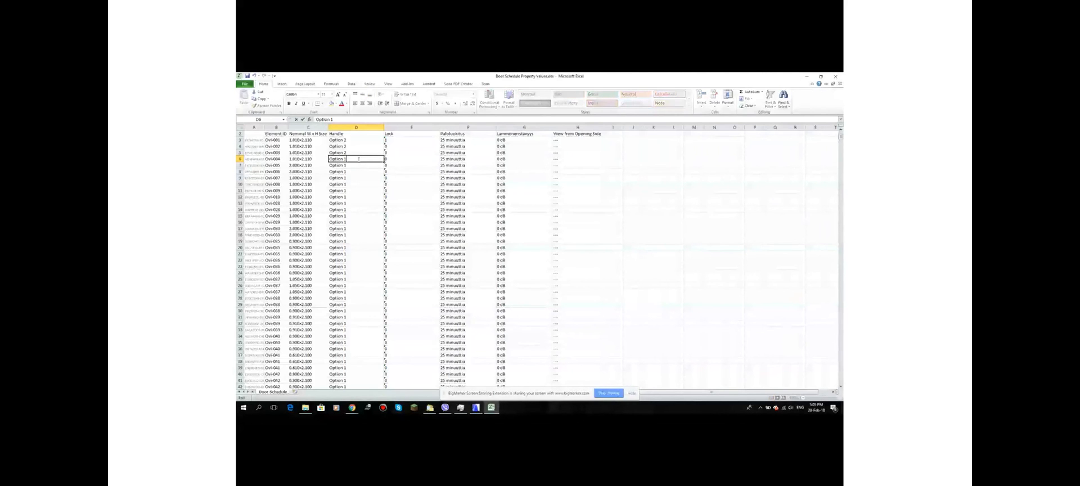
double_click(358, 166)
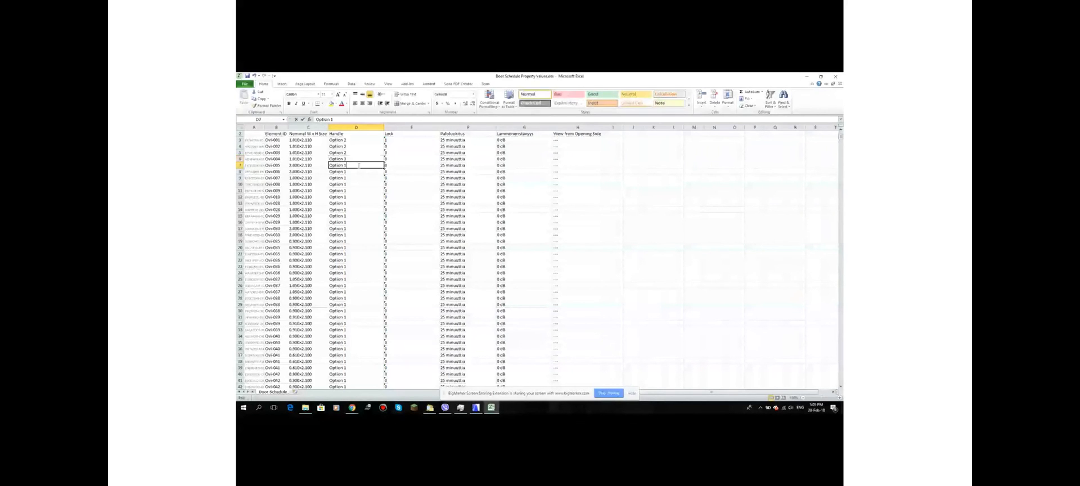
click(360, 173)
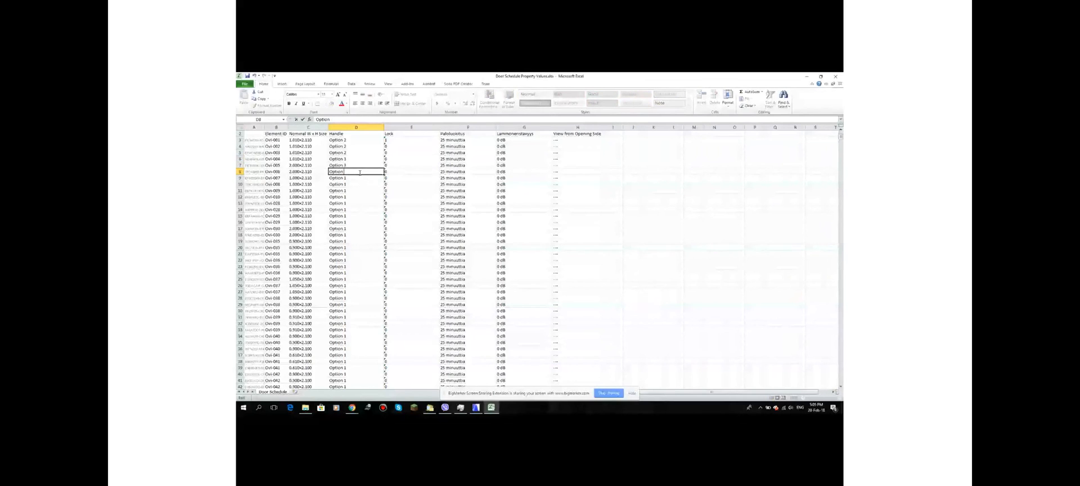
click(356, 178)
click(355, 197)
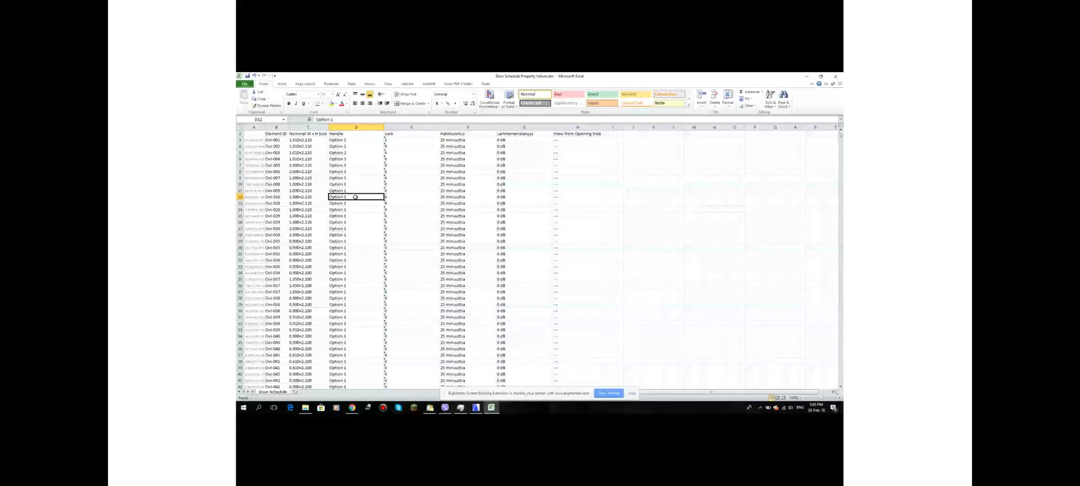
double_click(355, 197)
text(2)
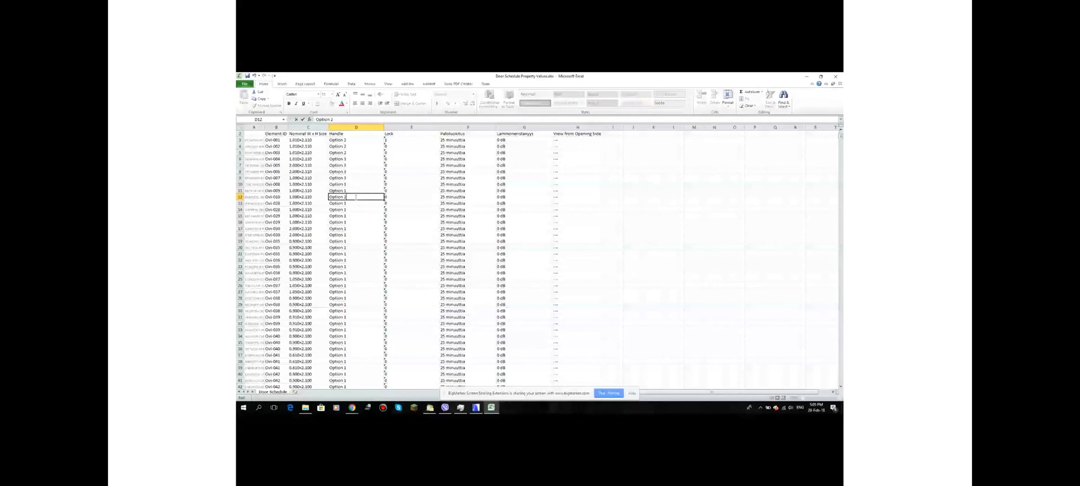
Switch to ARCHICAD and list the available Handle options for door Ovi-001 in the Door Schedule
click(401, 152)
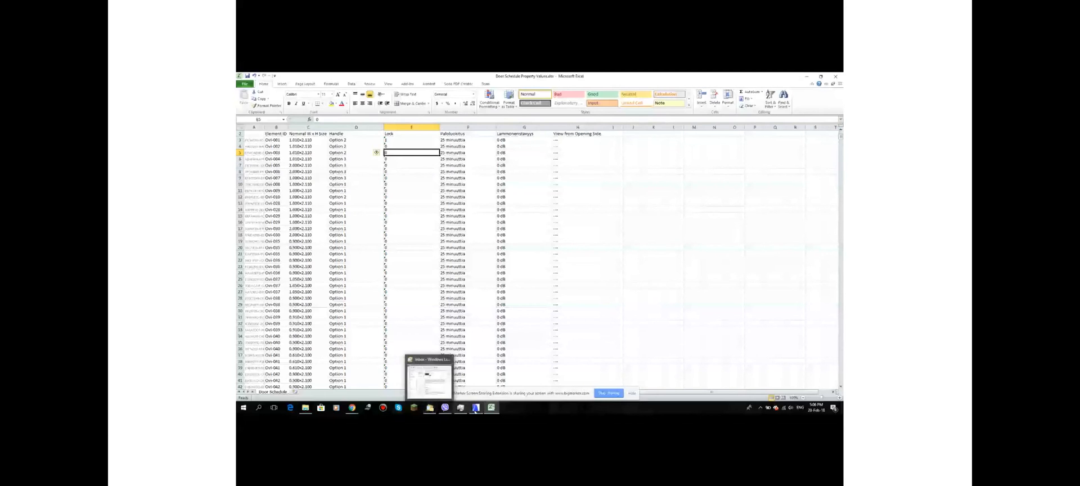
click(478, 409)
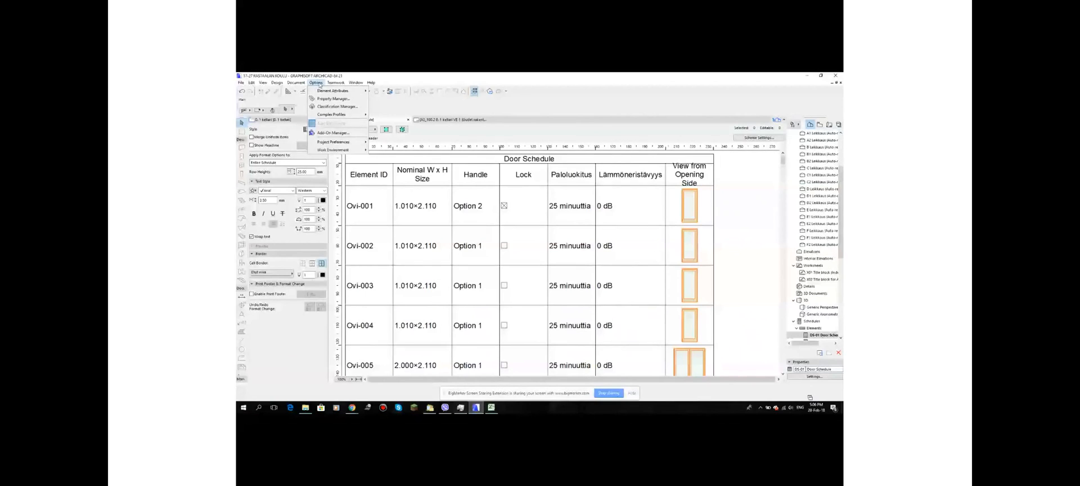
click(475, 208)
click(496, 205)
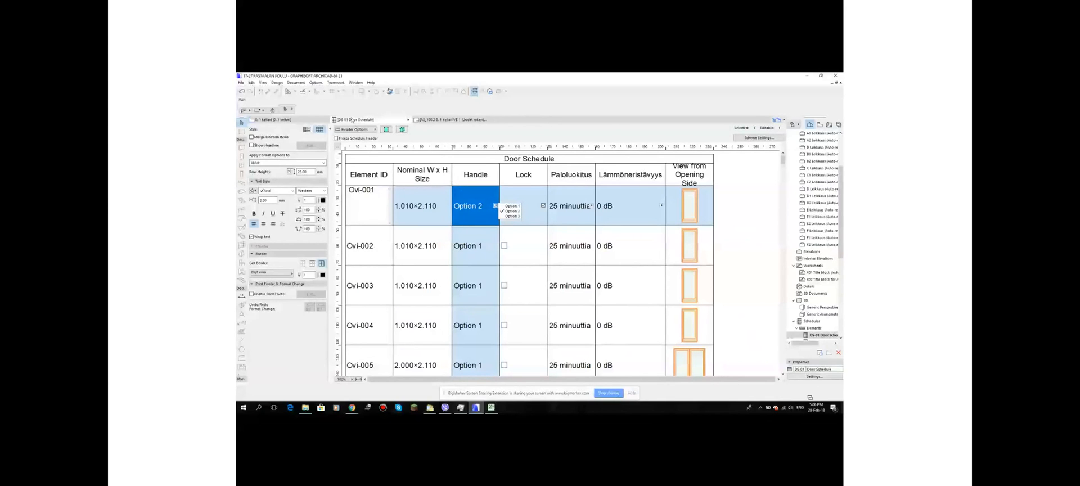
Review the Handle property's definition and the available data types in the Property Manager, leaving without changes
click(317, 84)
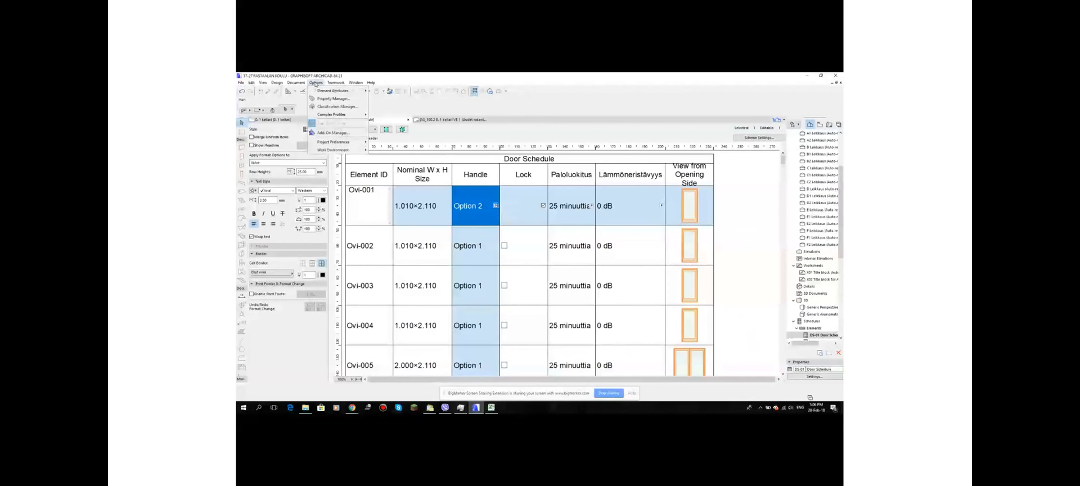
click(333, 99)
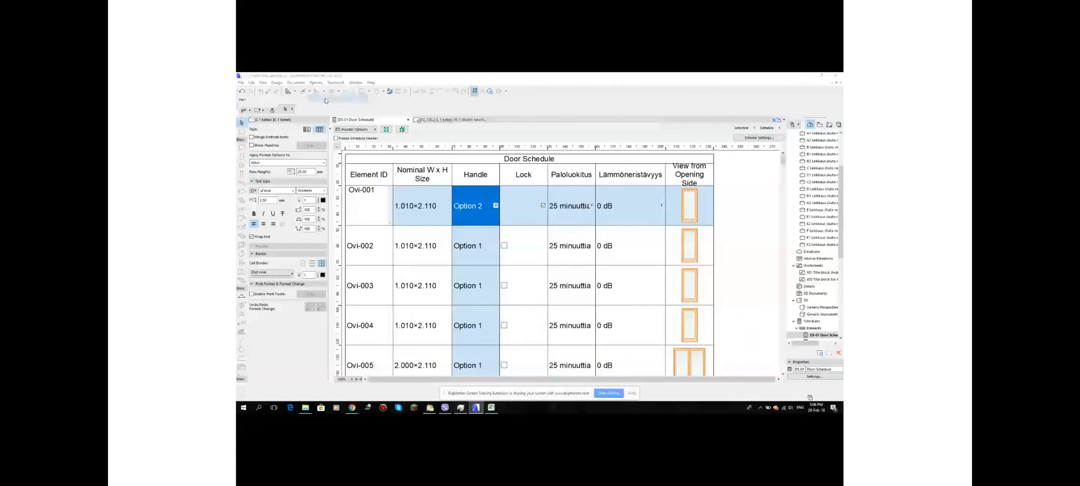
scroll(481, 212, down, 15)
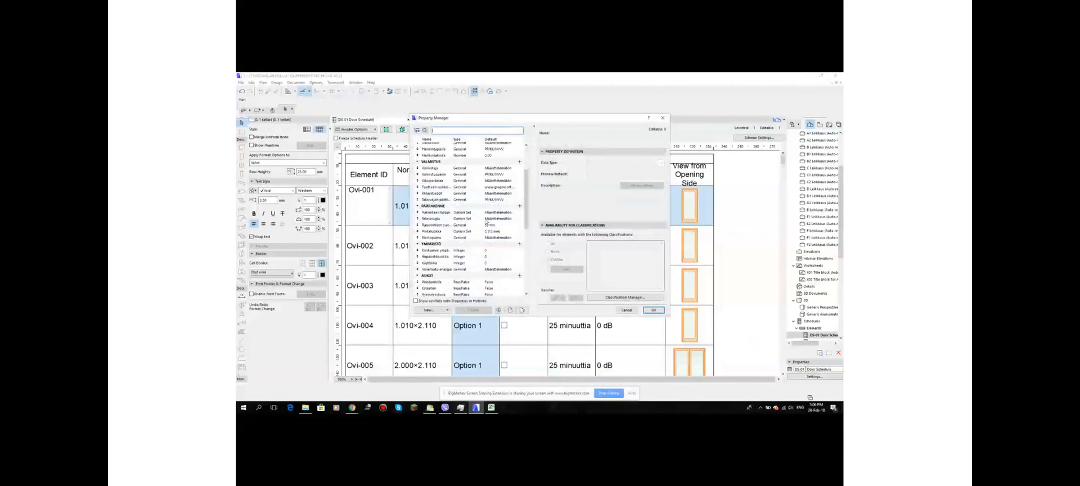
click(496, 285)
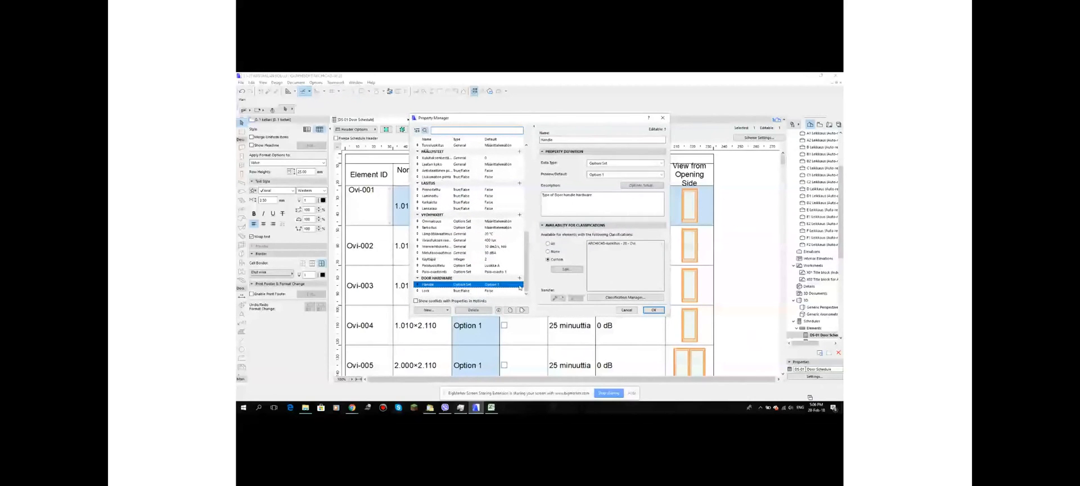
click(661, 164)
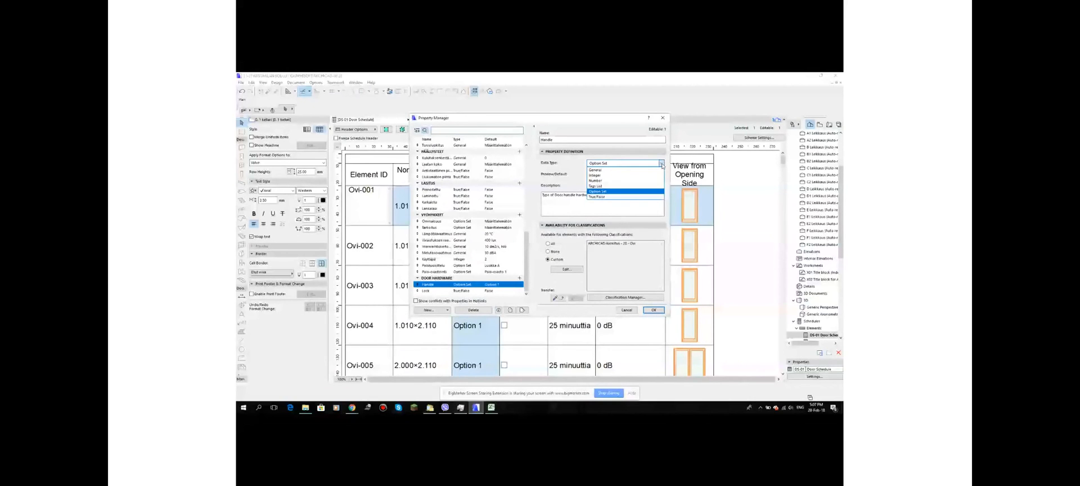
click(629, 312)
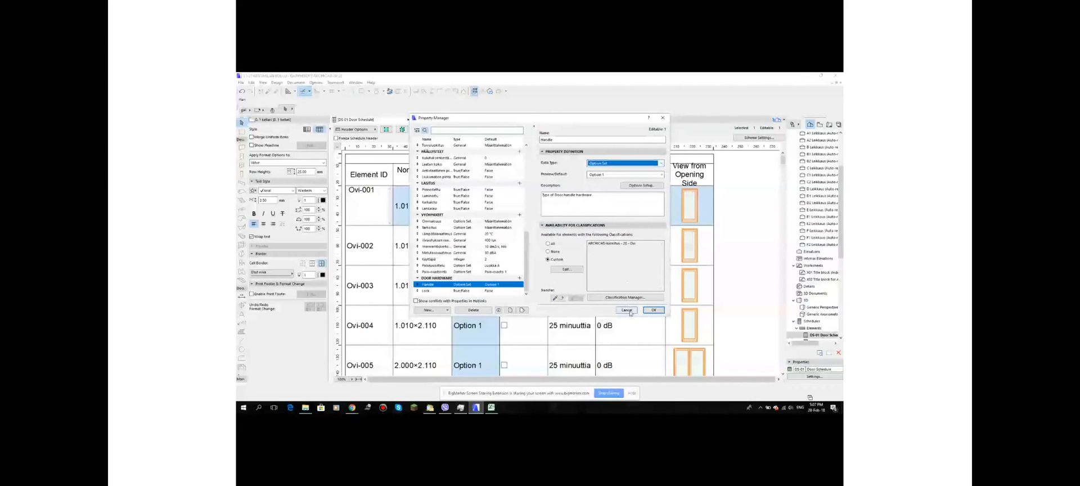
click(627, 310)
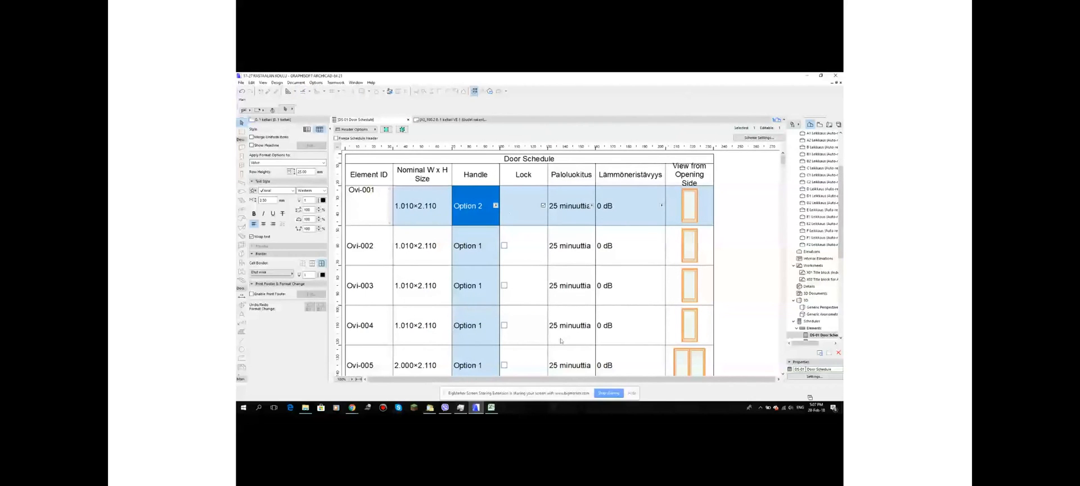
Return to the Excel workbook and set the Lock value to 1 for doors Ovi-003, Ovi-005, Ovi-007 and Ovi-009
click(491, 407)
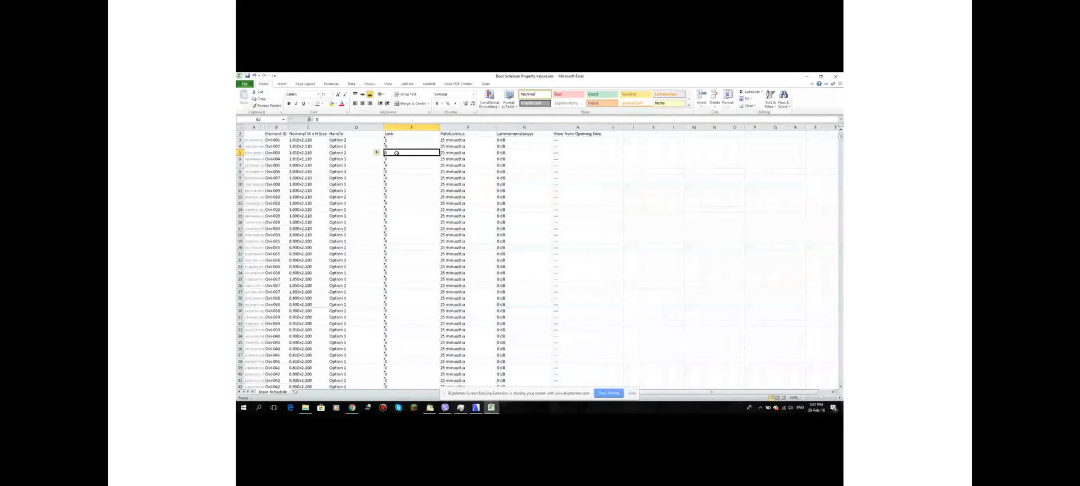
text(1)
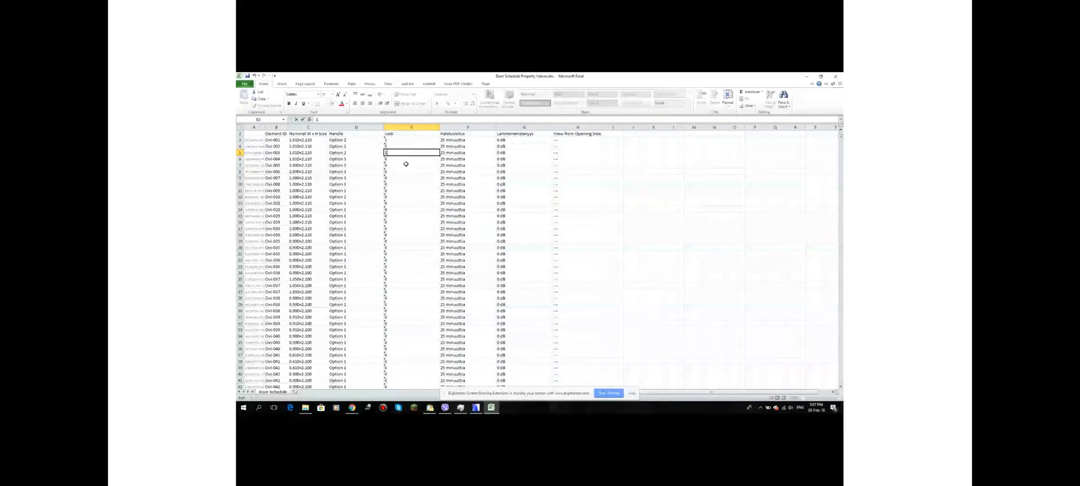
click(393, 166)
double_click(392, 166)
double_click(389, 166)
text(1)
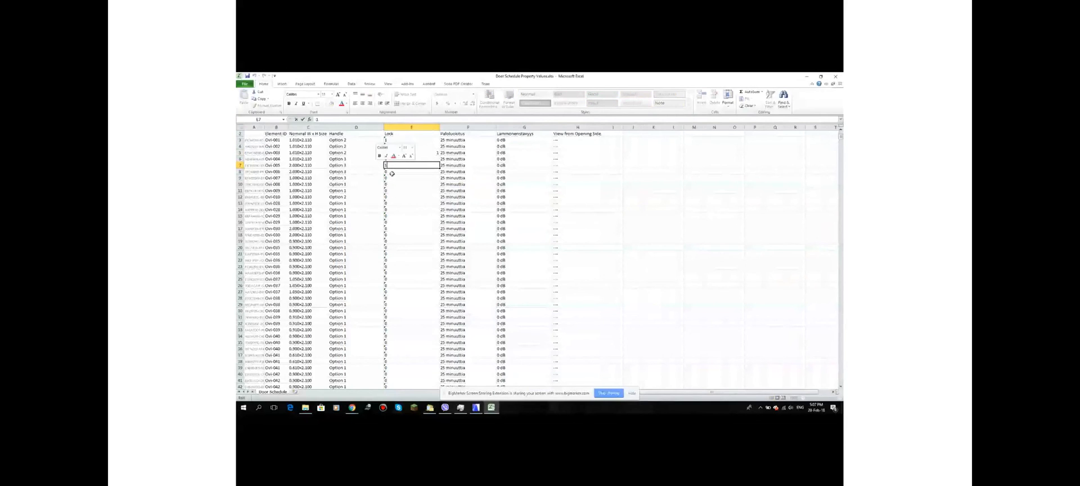
click(397, 177)
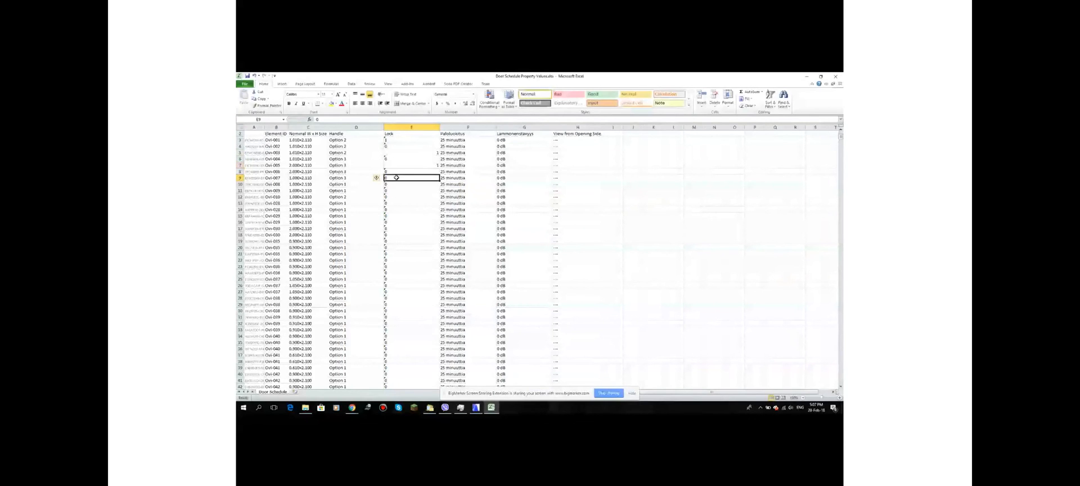
double_click(397, 178)
text(1)
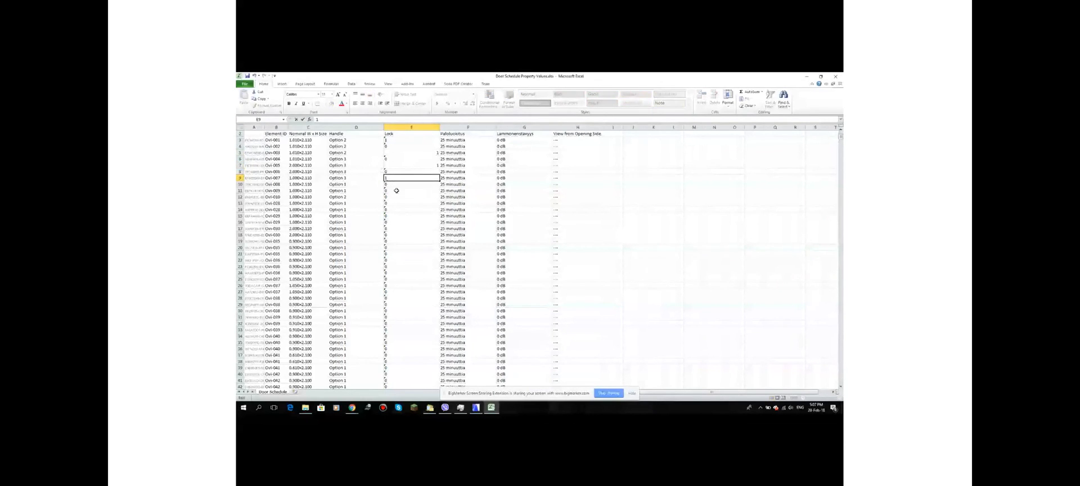
click(396, 190)
double_click(396, 191)
text(1)
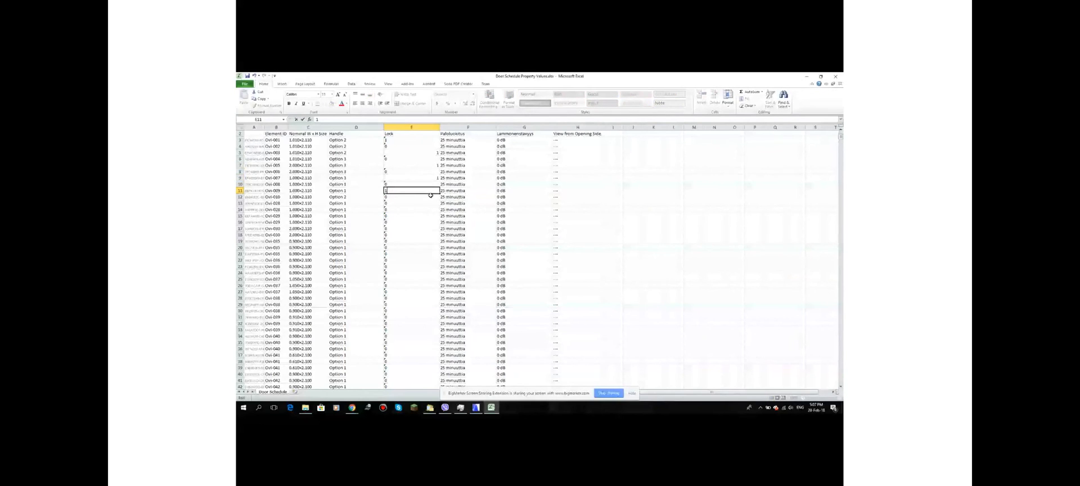
Set the Paloluokitus value to 60 minuuttia for doors Ovi-002 and Ovi-004 and to 30 minuuttia for door Ovi-006
click(452, 146)
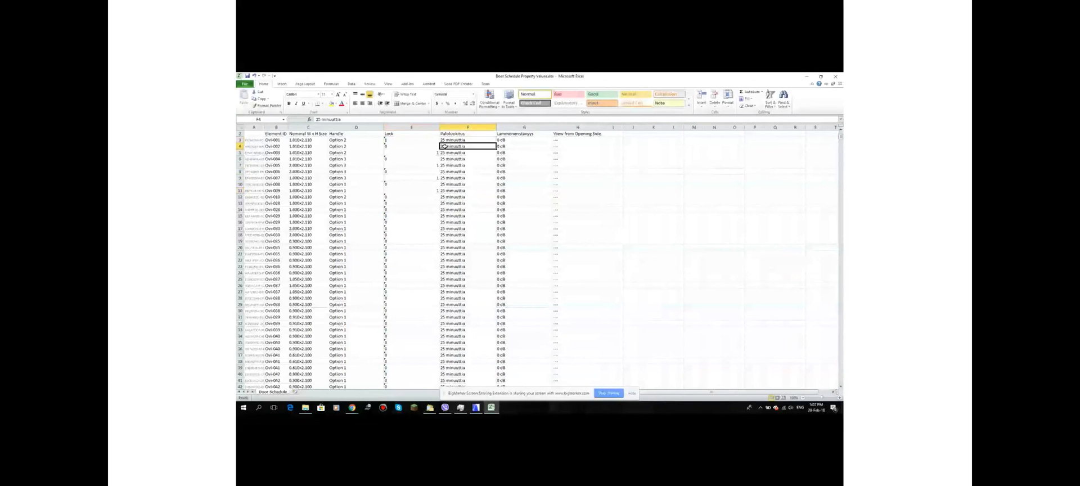
double_click(442, 146)
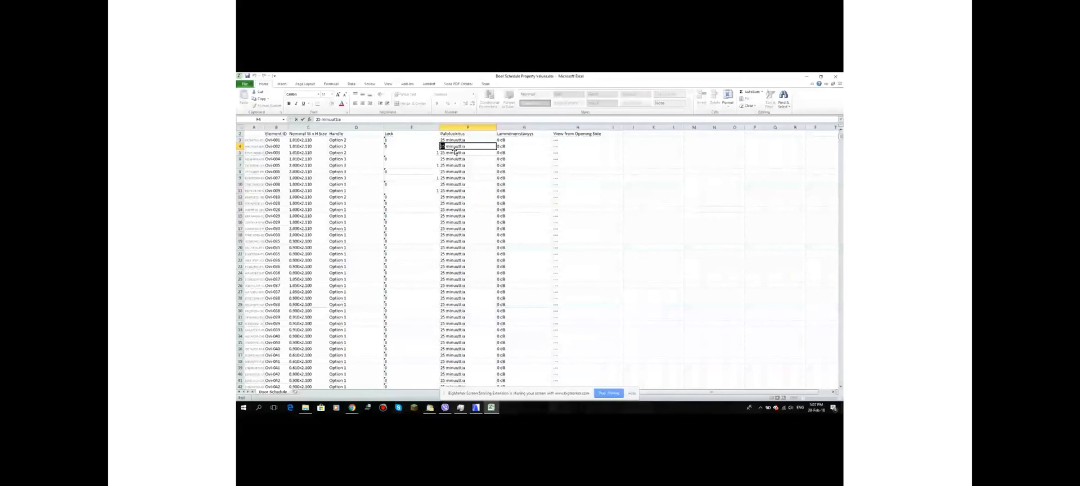
text(60)
key(Return)
click(442, 159)
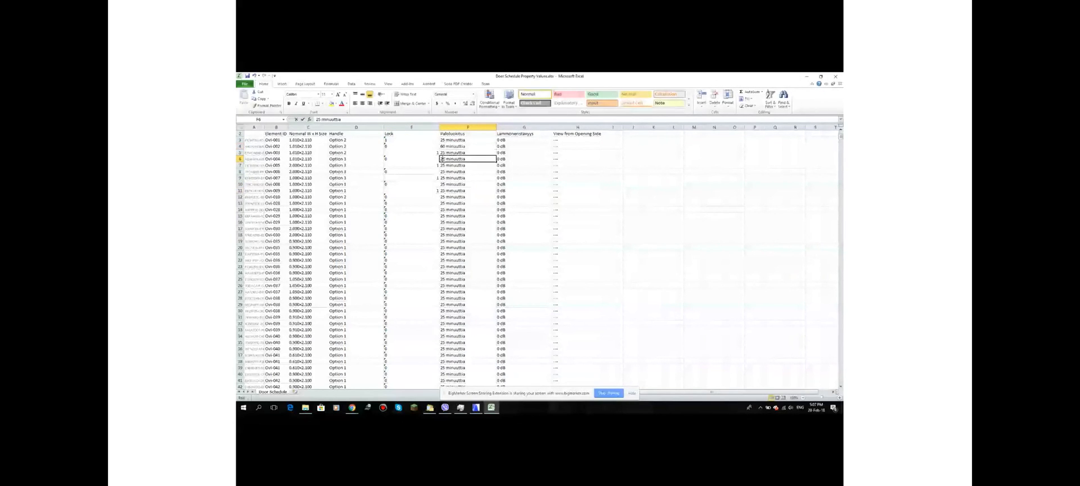
double_click(442, 159)
text(60)
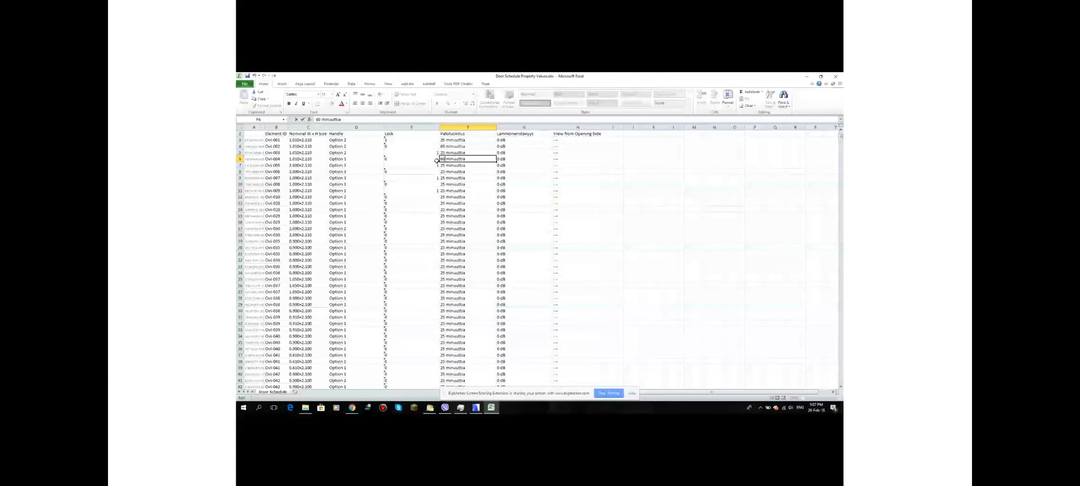
click(435, 171)
double_click(435, 171)
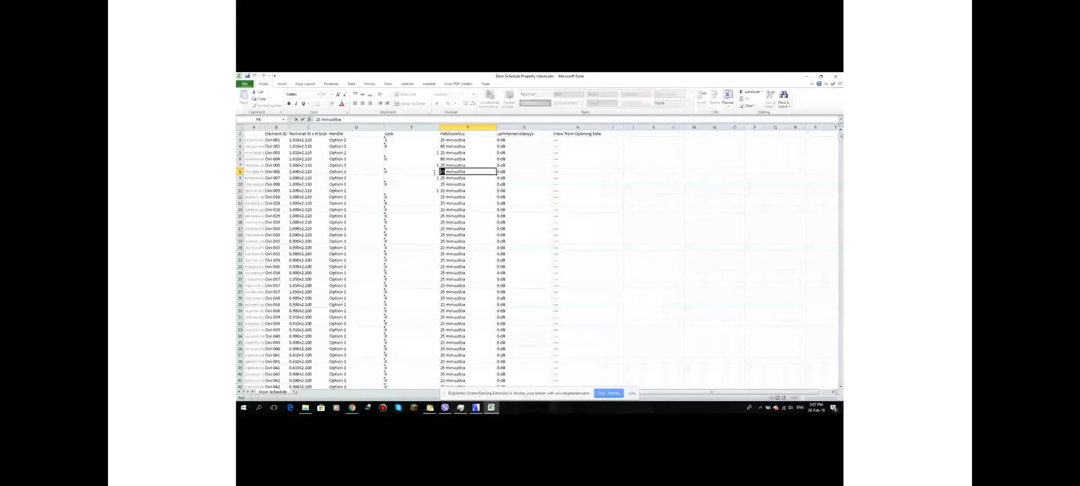
text(30)
Set the Lämmöneristävyys value of door Ovi-001 to 30 dB
click(504, 147)
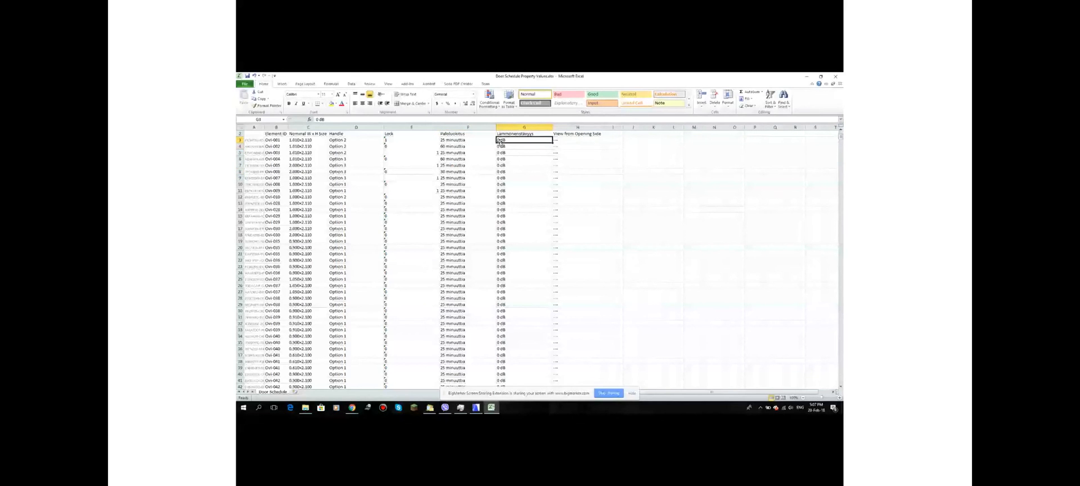
key(ctrl+Down)
click(500, 141)
scroll(522, 178, up, 20)
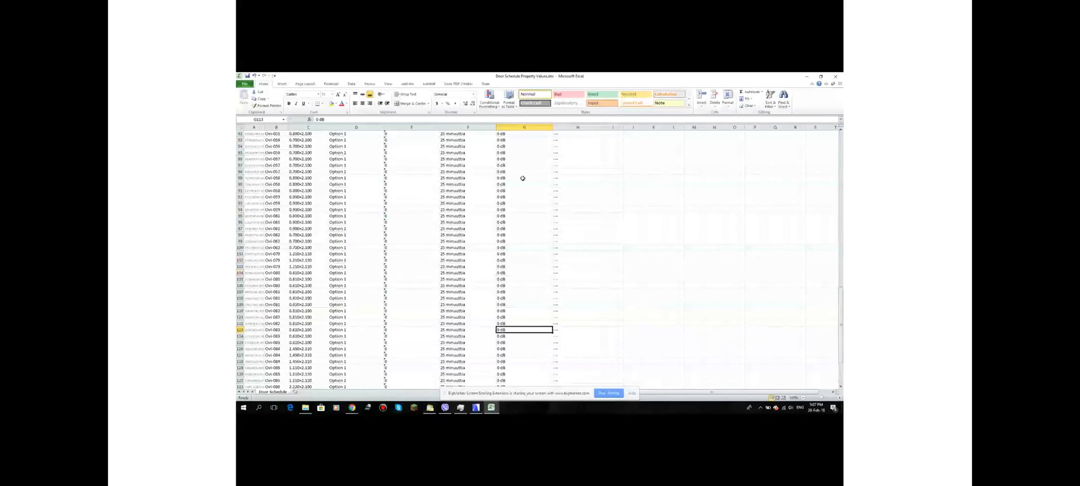
scroll(522, 179, up, 4)
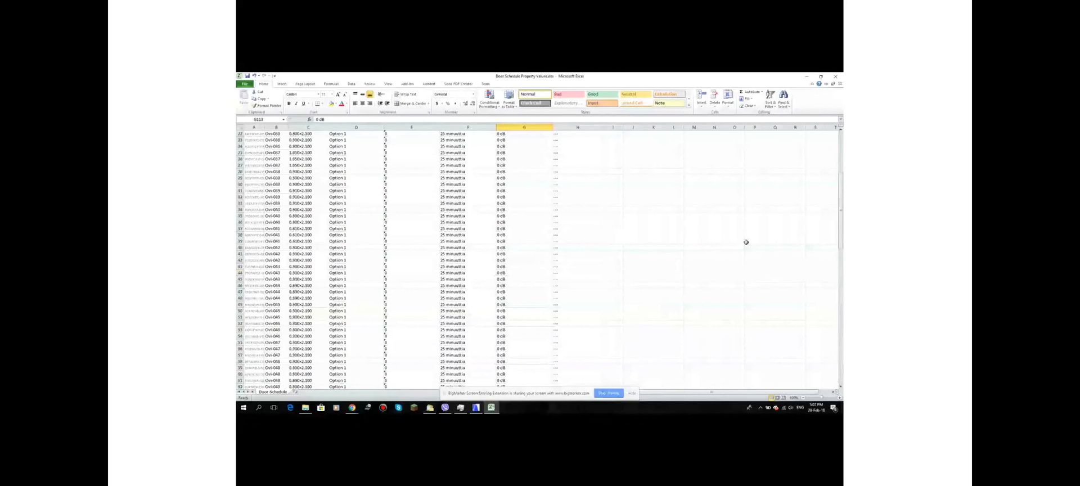
scroll(813, 202, up, 7)
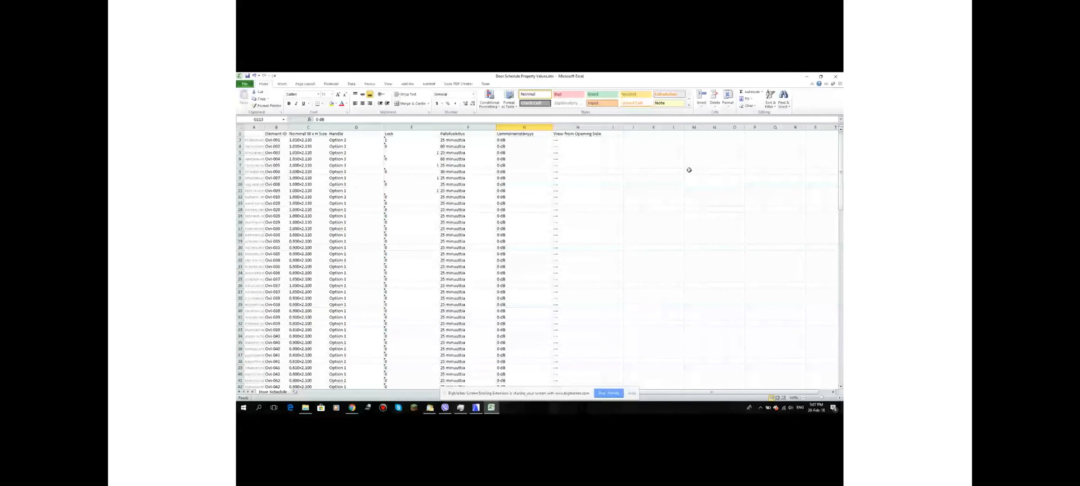
double_click(499, 140)
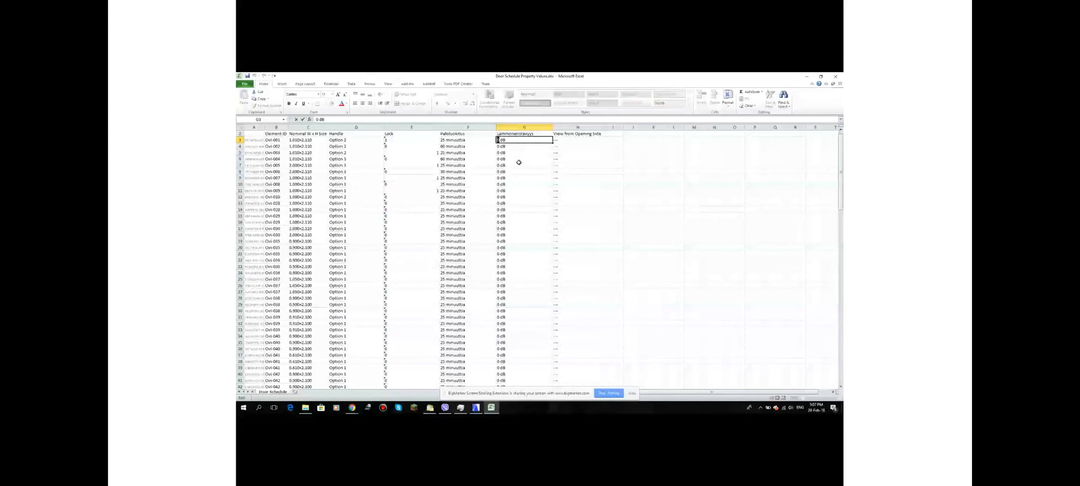
text(30)
Set the Lämmöneristävyys value of door Ovi-002 to 55 dB
double_click(502, 148)
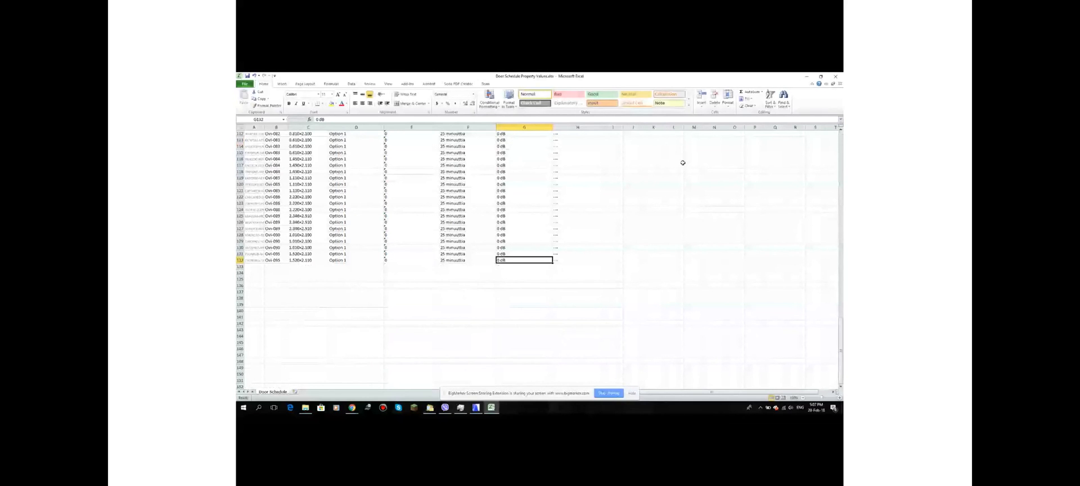
click(841, 141)
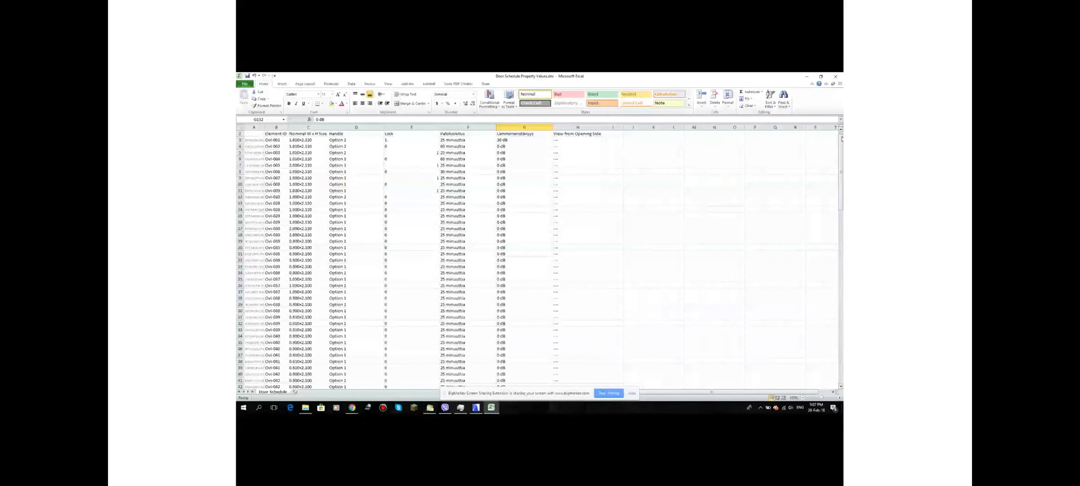
click(502, 147)
double_click(501, 146)
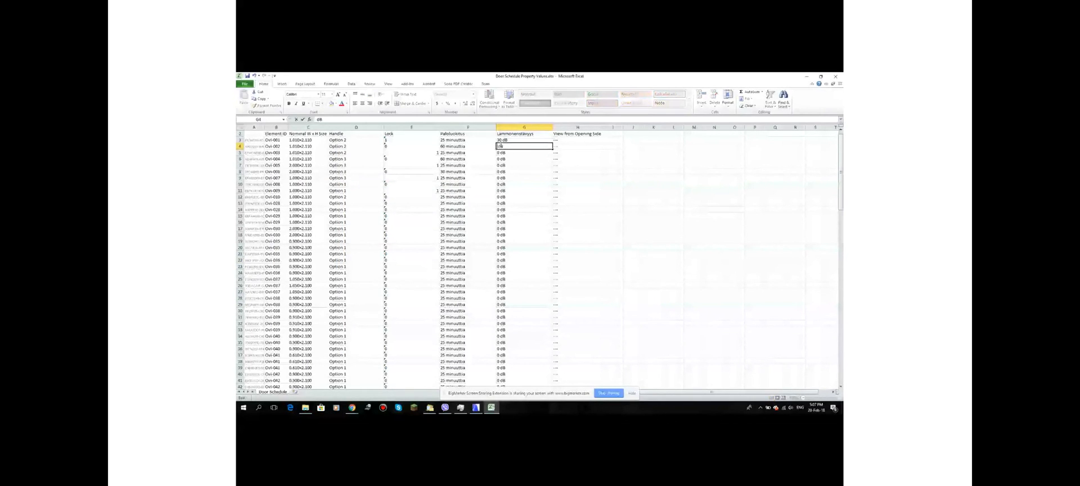
text(55)
key(Return)
Set the Lämmöneristävyys value of door Ovi-003 to 30 dB, and save and close the workbook
key(ctrl+Down)
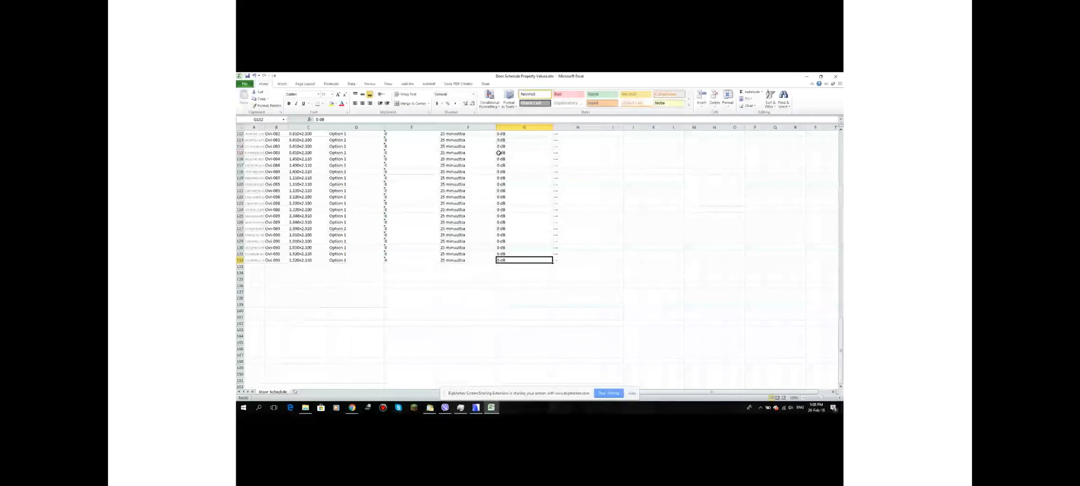
click(841, 144)
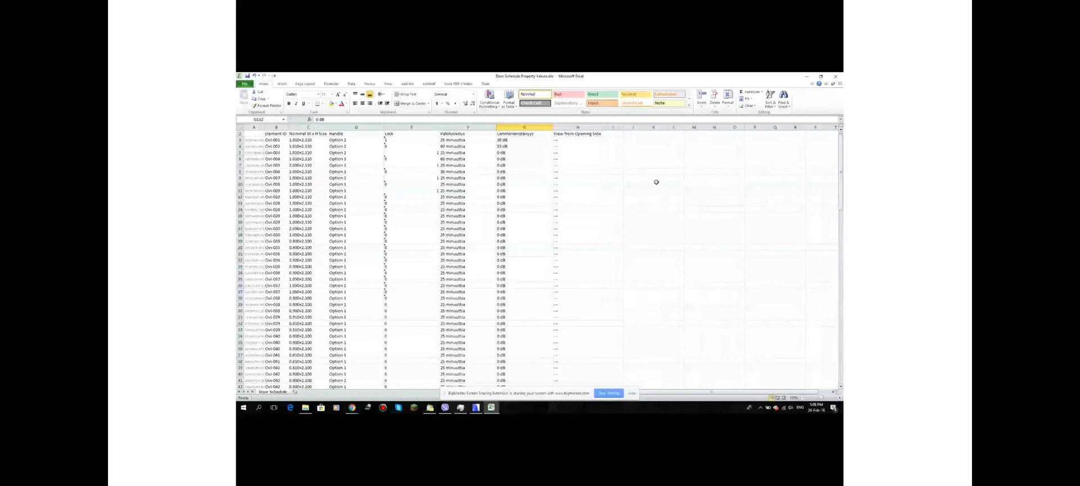
double_click(505, 152)
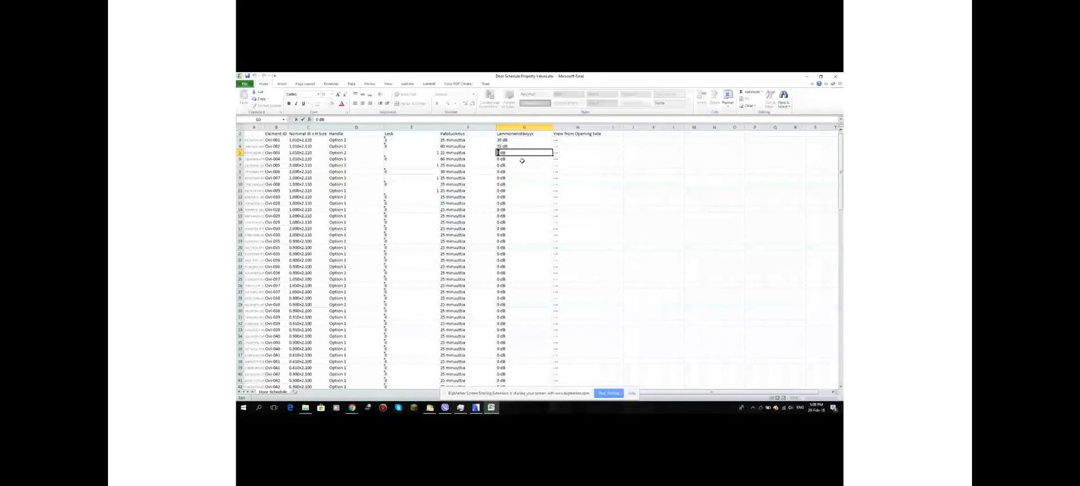
text(3)
click(246, 75)
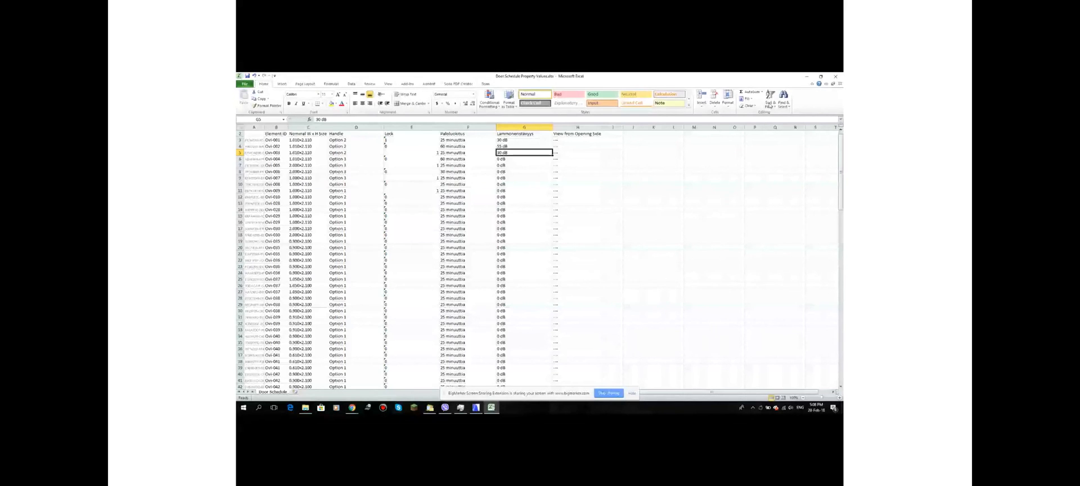
click(835, 76)
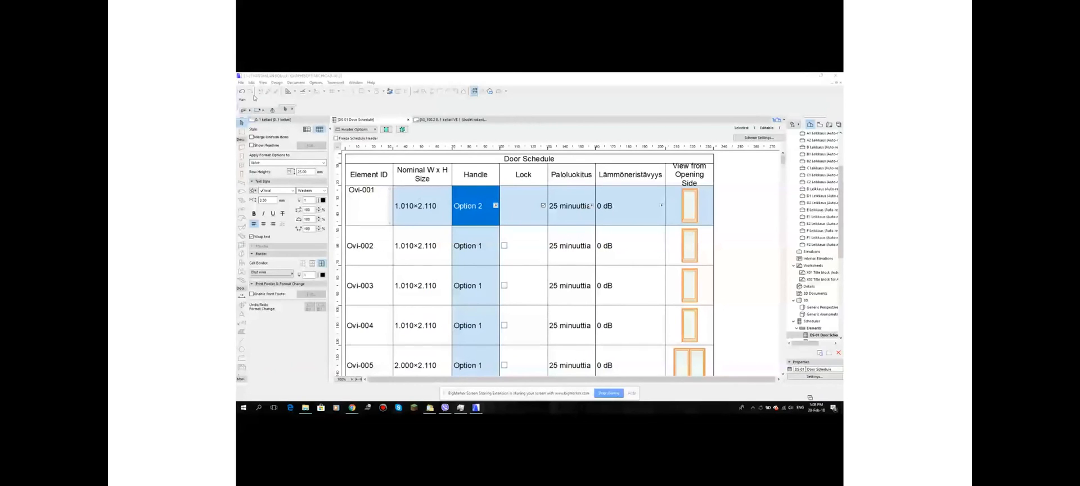
Try to import the property values from Door Schedule Property Values.xlsx into the ARCHICAD elements, review the flagged values and close the import
click(242, 83)
click(241, 84)
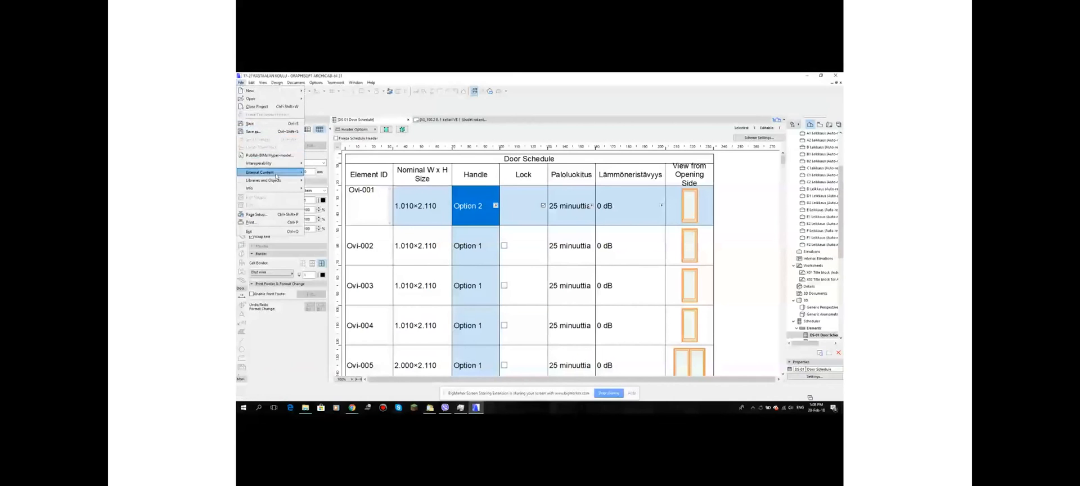
mouse_move(277, 180)
mouse_move(276, 163)
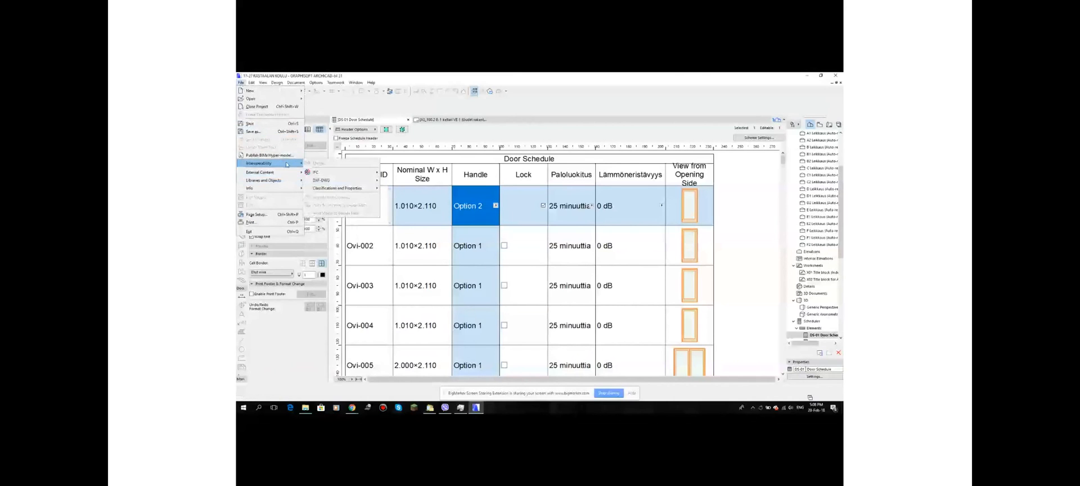
mouse_move(373, 190)
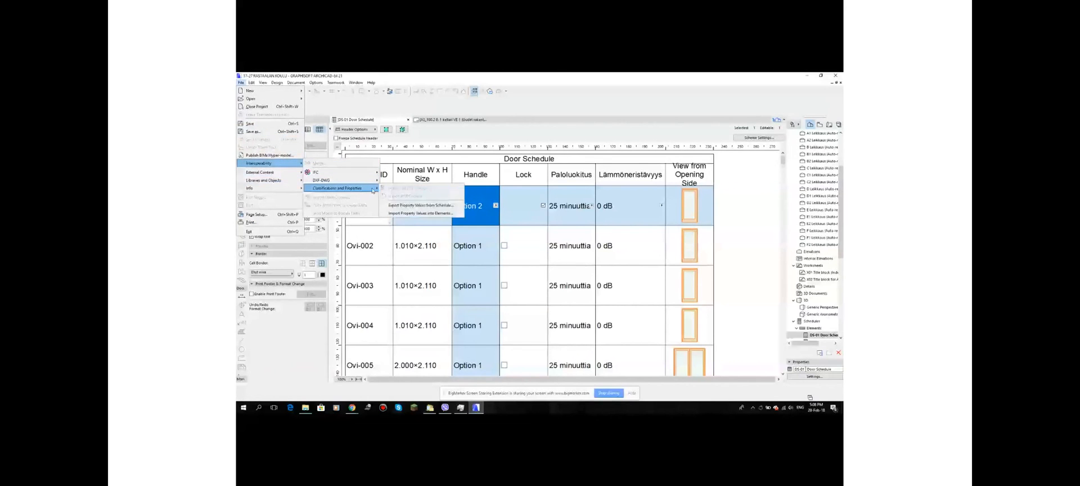
click(417, 213)
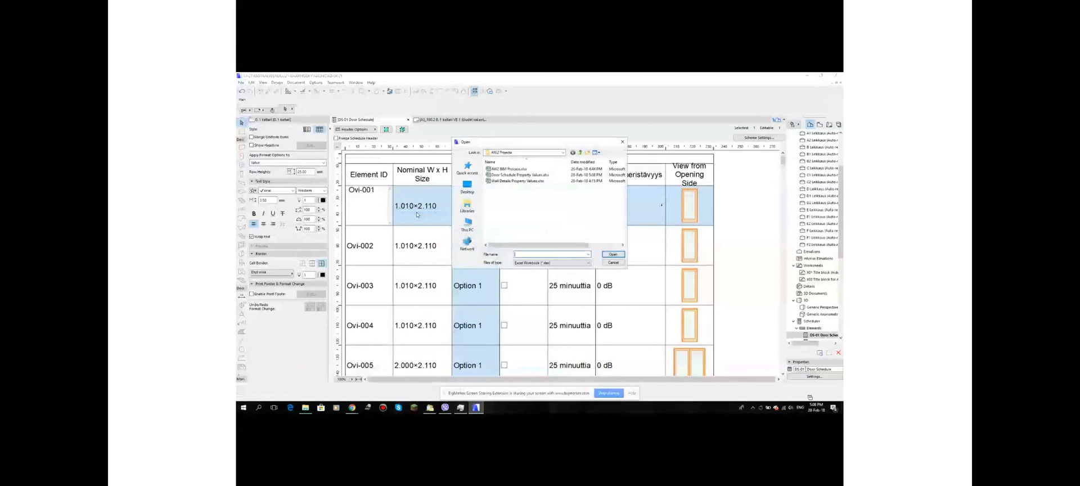
double_click(519, 175)
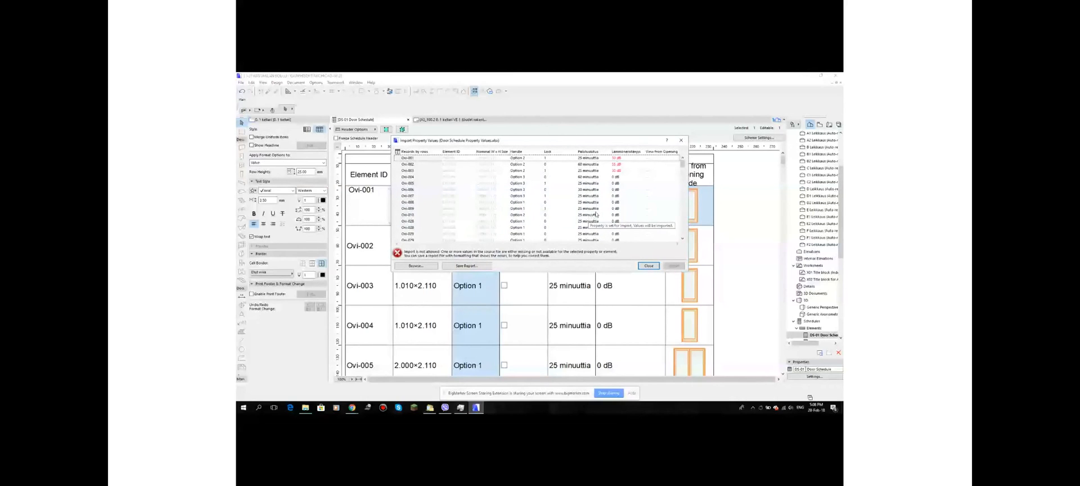
mouse_move(625, 159)
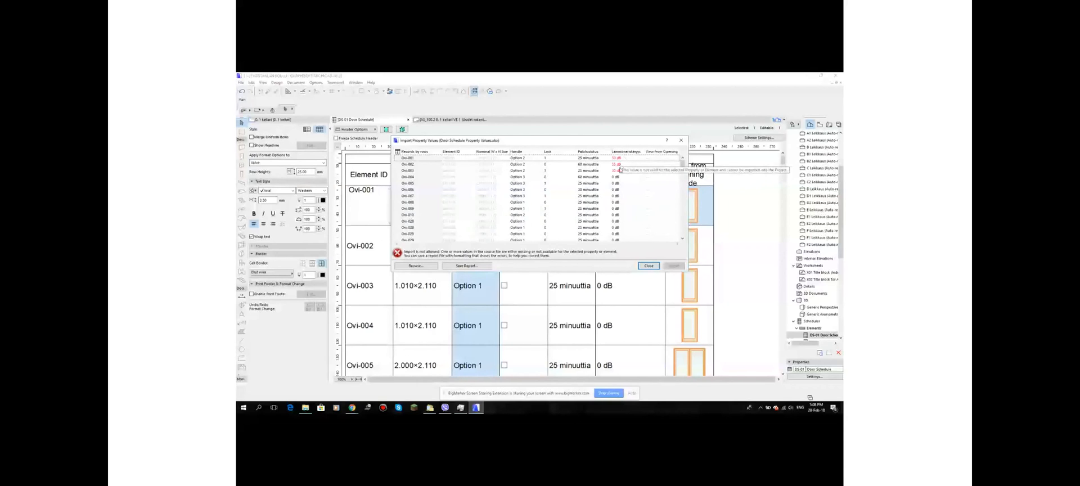
mouse_move(670, 165)
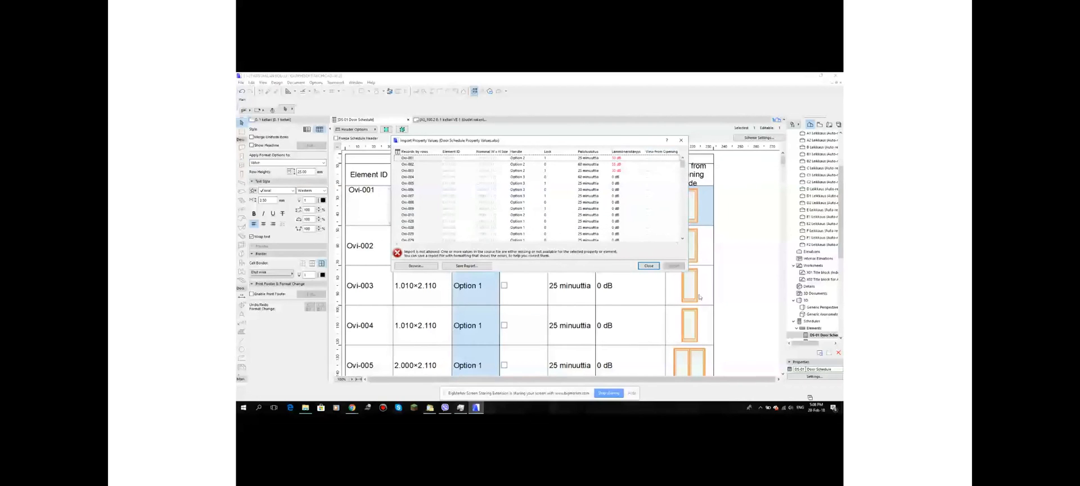
click(649, 266)
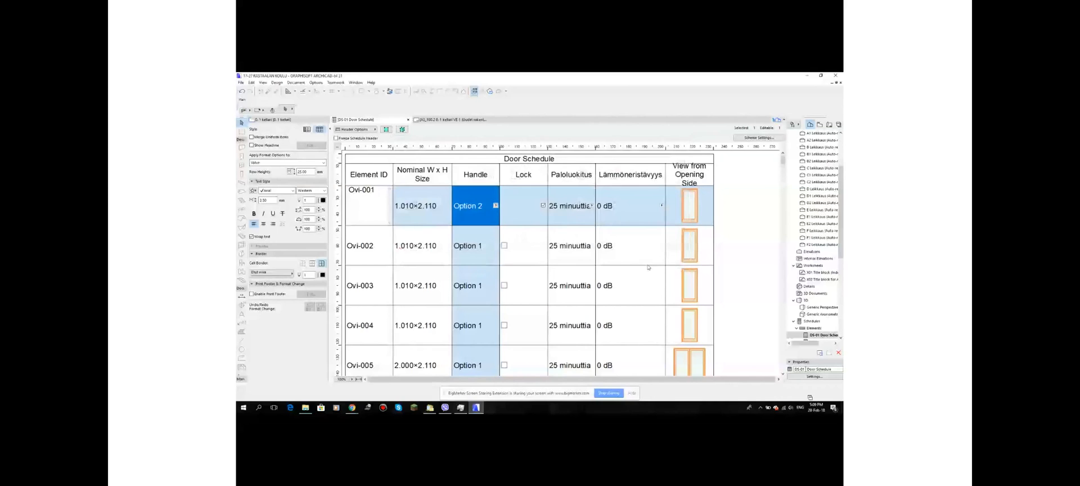
Reopen Door Schedule Property Values.xlsx from the project folder in Excel and enable editing
click(592, 206)
click(306, 408)
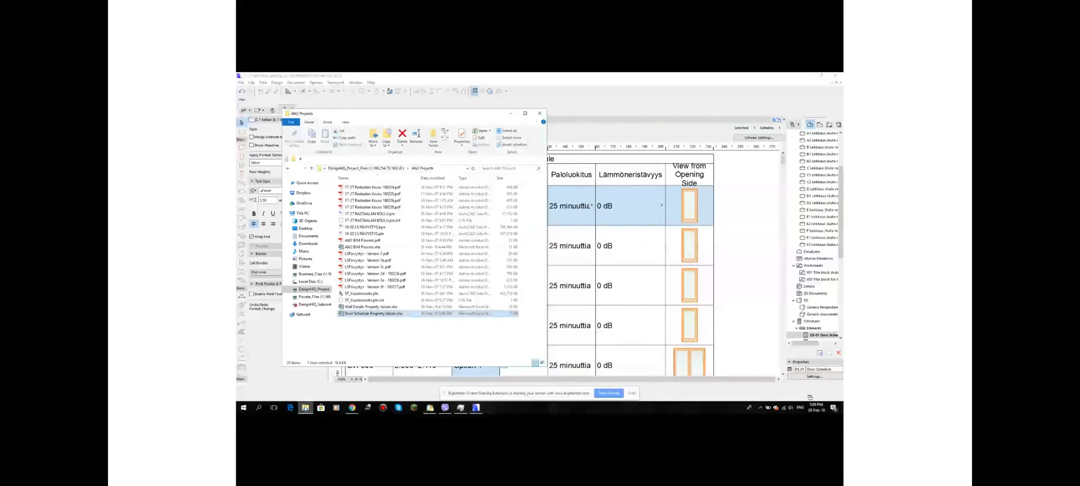
double_click(370, 314)
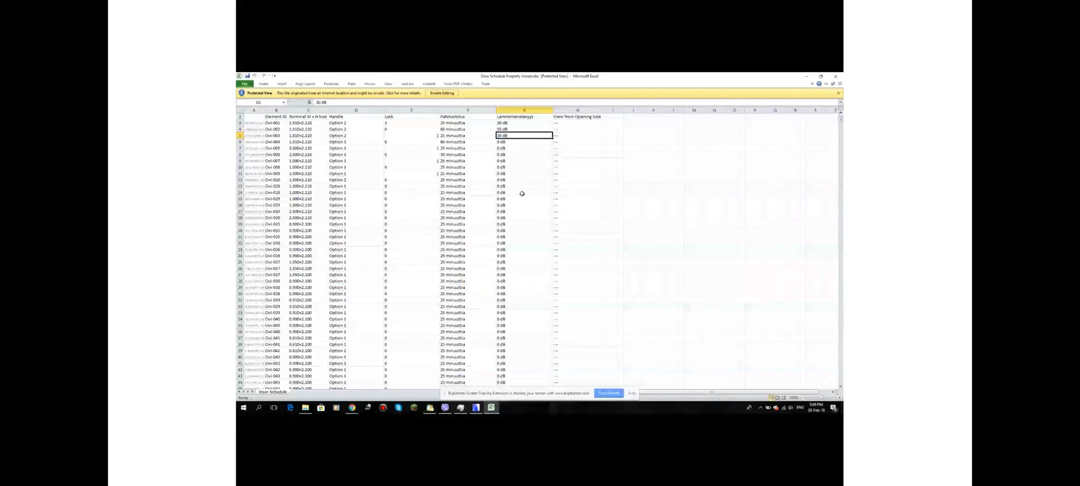
click(441, 94)
Edit the Lämmöneristävyys values of the first two doors, entering 60 dB for door Ovi-002
click(499, 139)
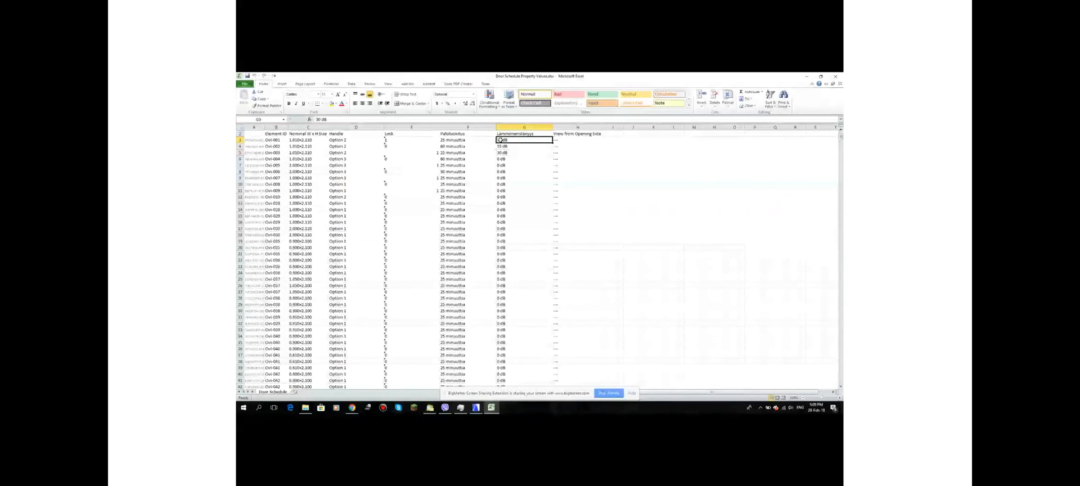
double_click(499, 139)
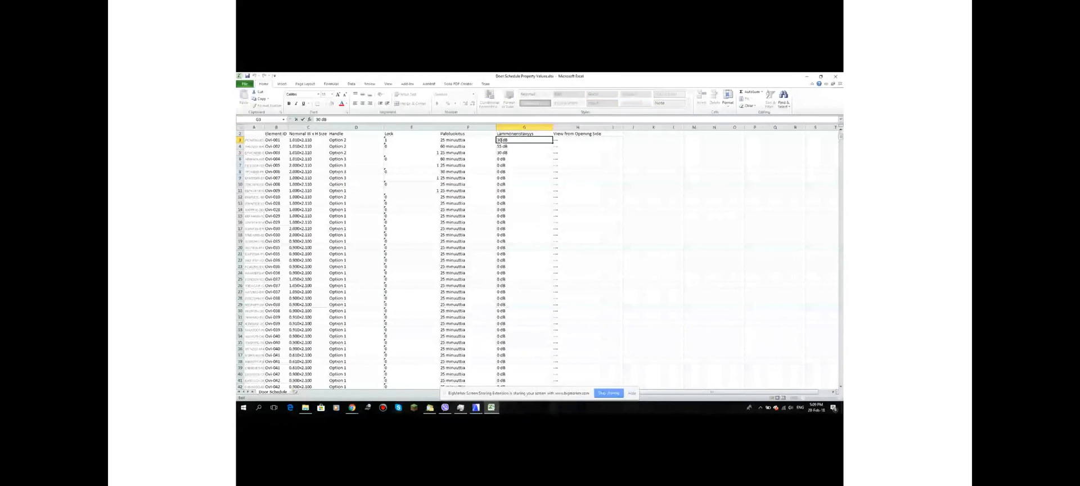
drag(501, 139, 495, 140)
click(499, 146)
text(60)
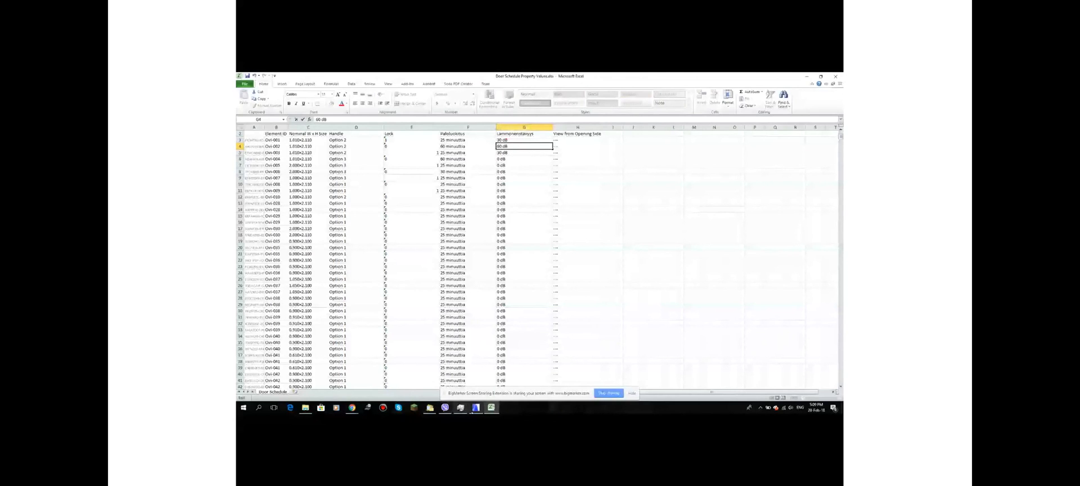
Check the available Paloluokitus and Lämmöneristävyys options for door Ovi-001 in the ARCHICAD Door Schedule, and return to the Excel workbook
click(476, 408)
click(591, 206)
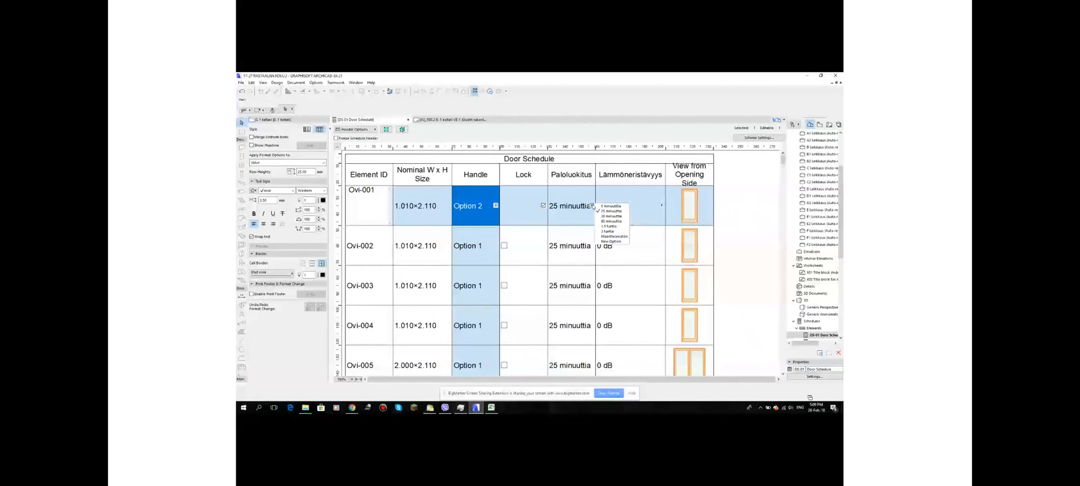
click(592, 206)
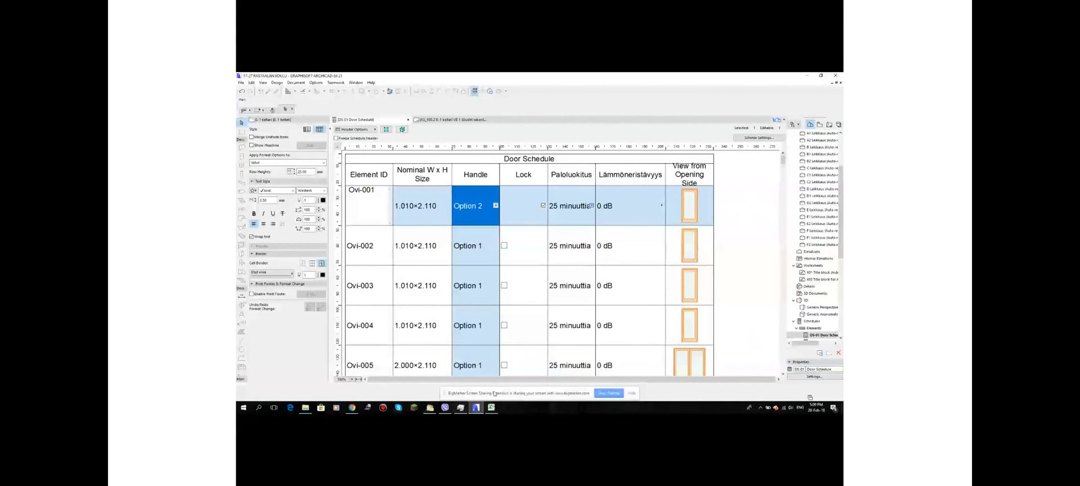
click(662, 206)
click(661, 206)
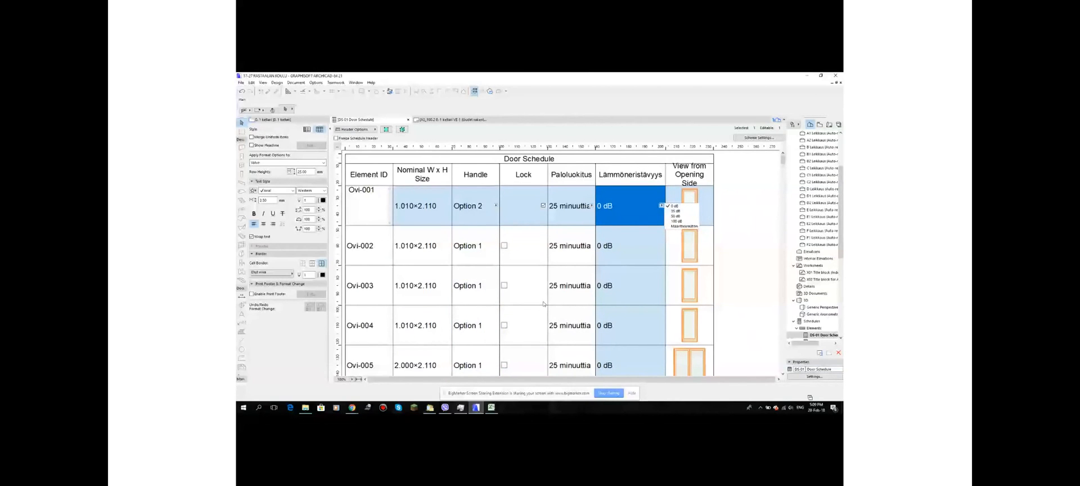
click(491, 407)
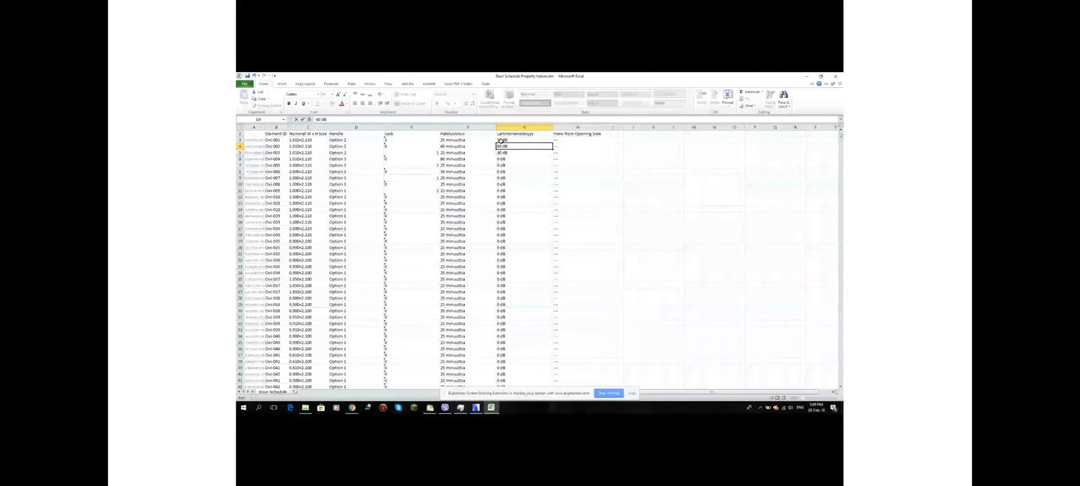
Set the Lämmöneristävyys values to 35 dB for Ovi-001, 50 dB for Ovi-002 and 35 dB for Ovi-003
double_click(501, 141)
drag(502, 140, 484, 142)
text(35)
double_click(501, 145)
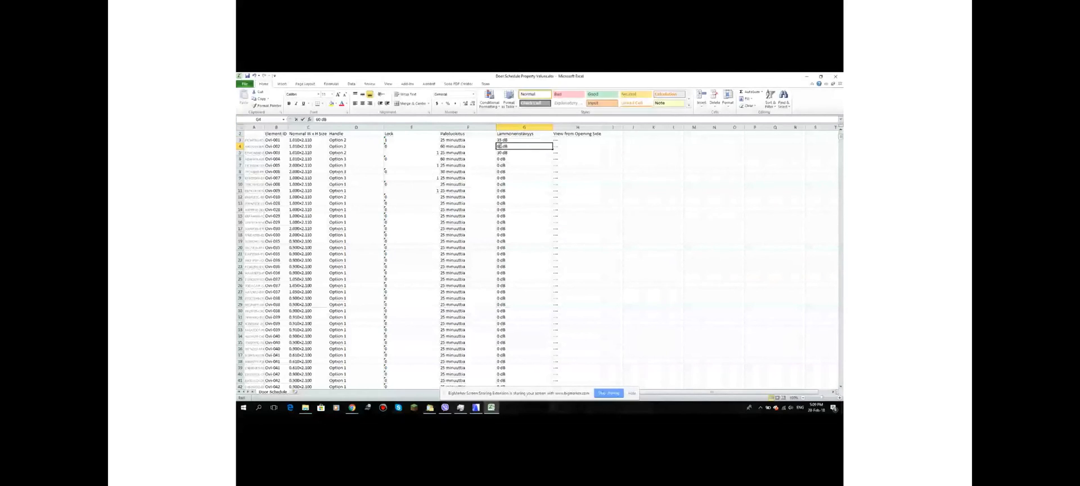
drag(502, 145, 489, 147)
text(50)
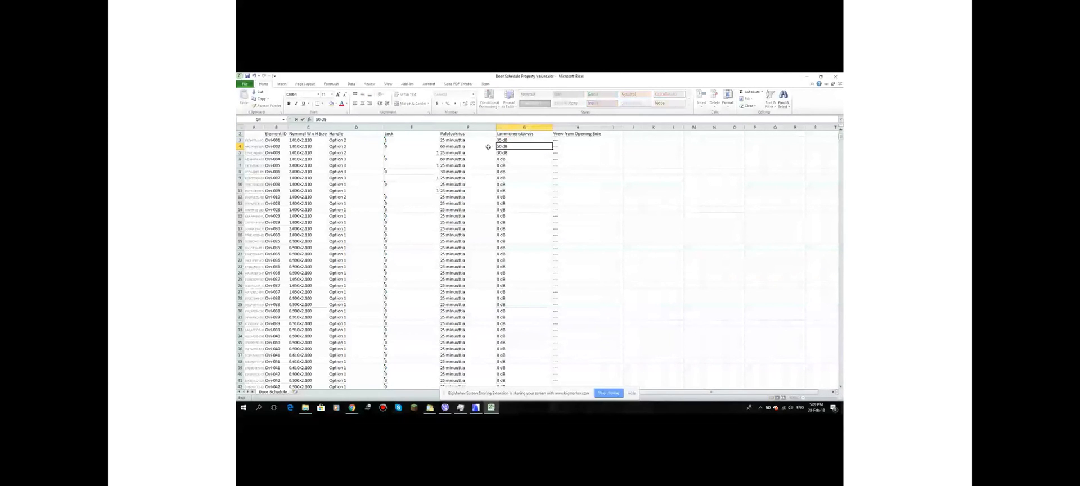
double_click(498, 152)
drag(499, 152, 489, 151)
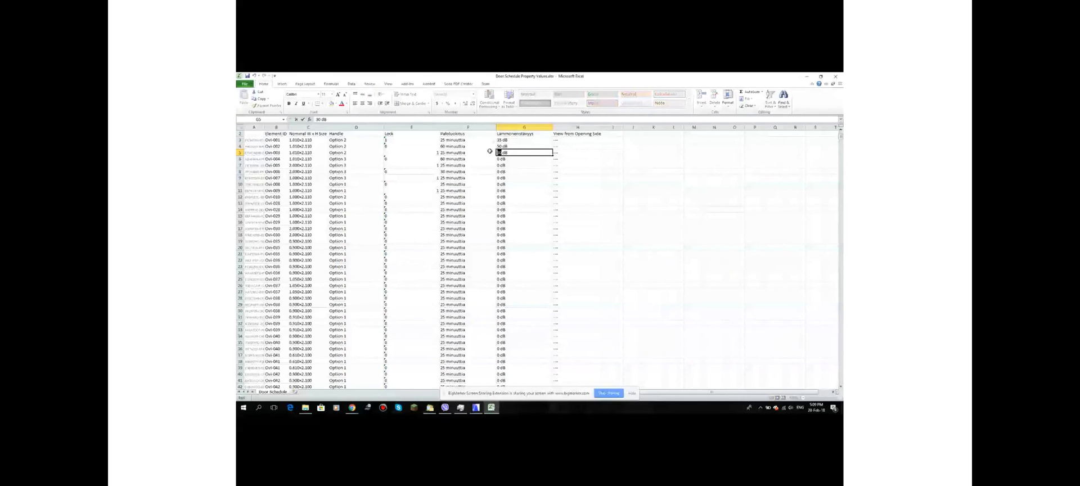
text(35)
Check the Lämmöneristävyys options for door Ovi-001 in ARCHICAD, and save and close the Excel workbook
click(476, 406)
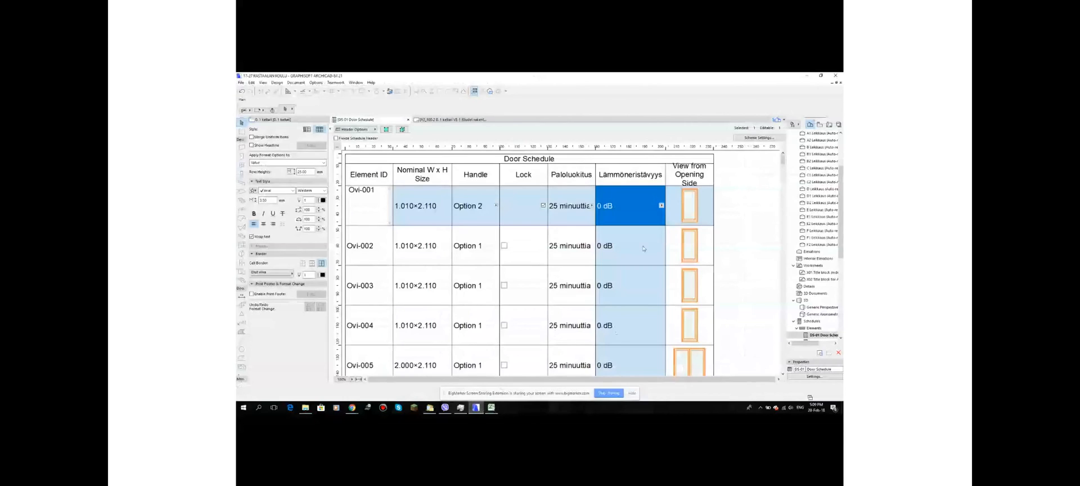
click(662, 206)
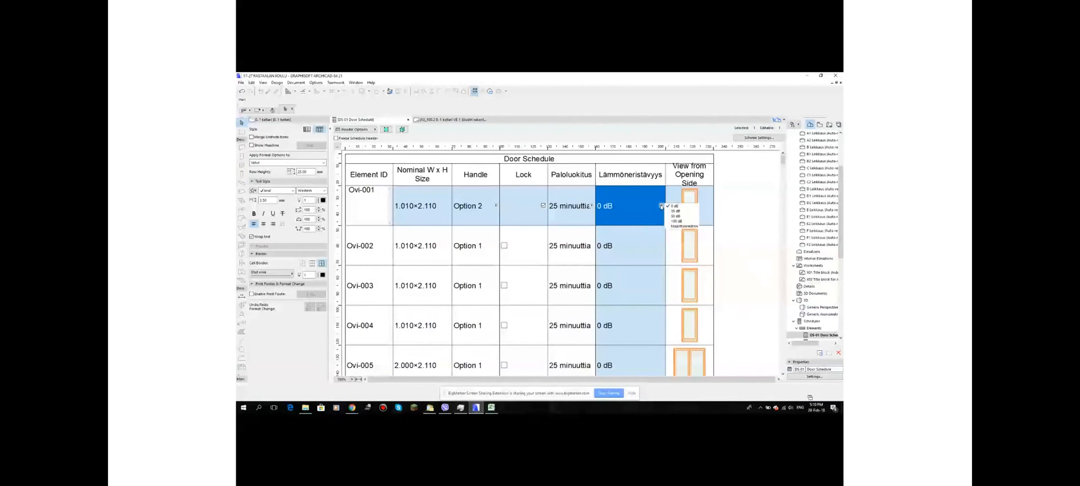
click(662, 206)
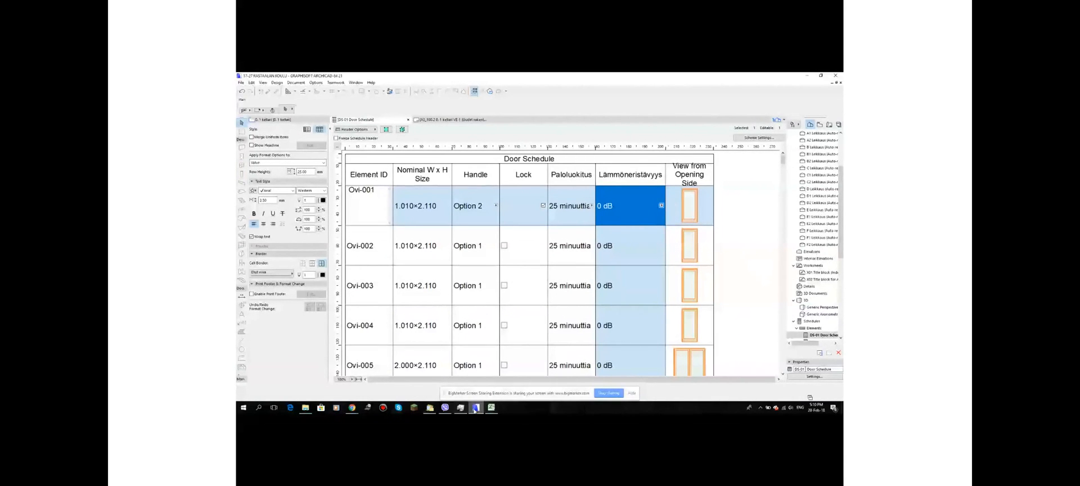
click(491, 407)
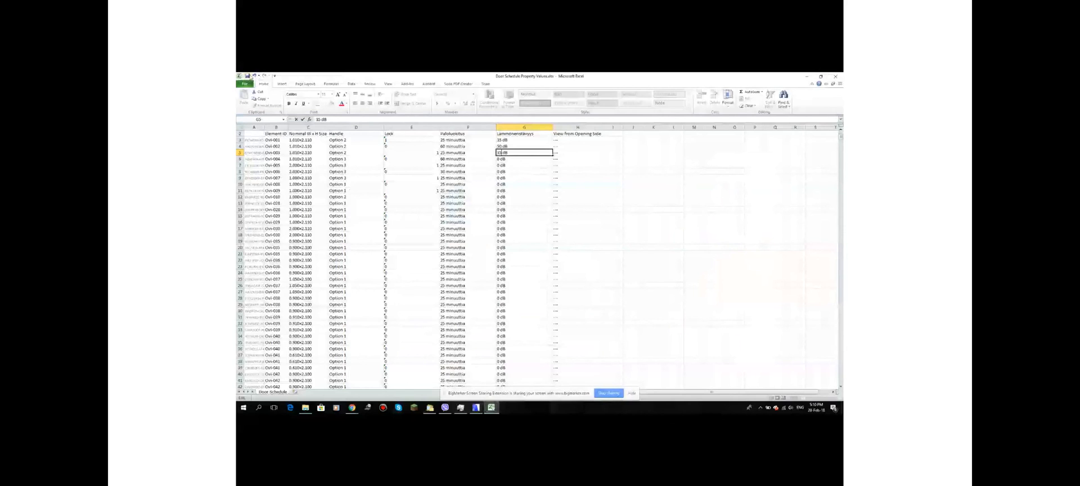
click(247, 76)
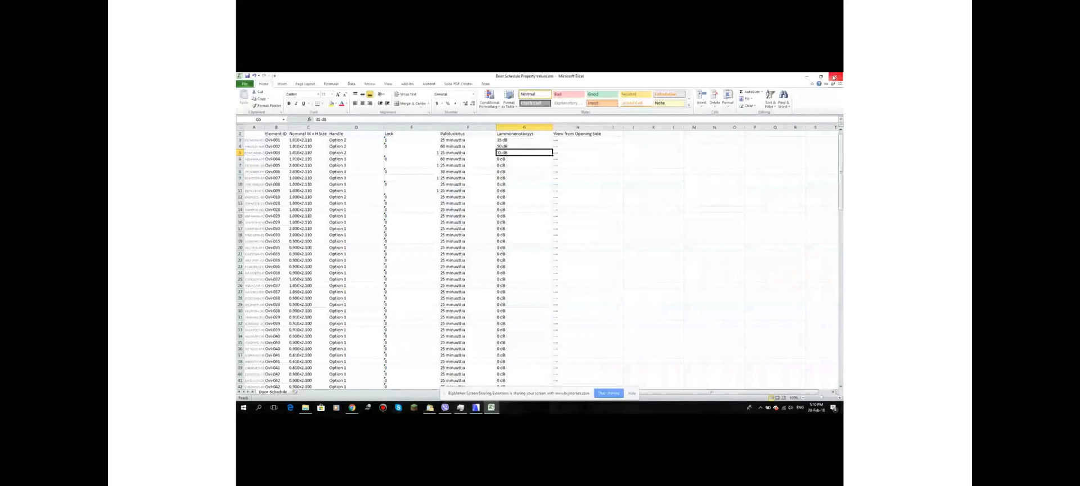
click(835, 76)
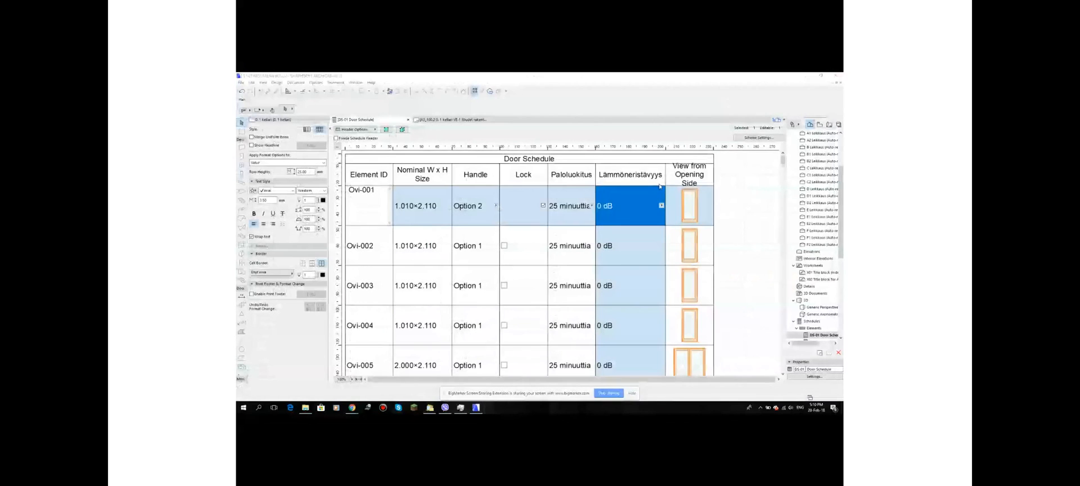
Import the property values from Door Schedule Property Values.xlsx into the ARCHICAD elements after reviewing the listed records
click(240, 83)
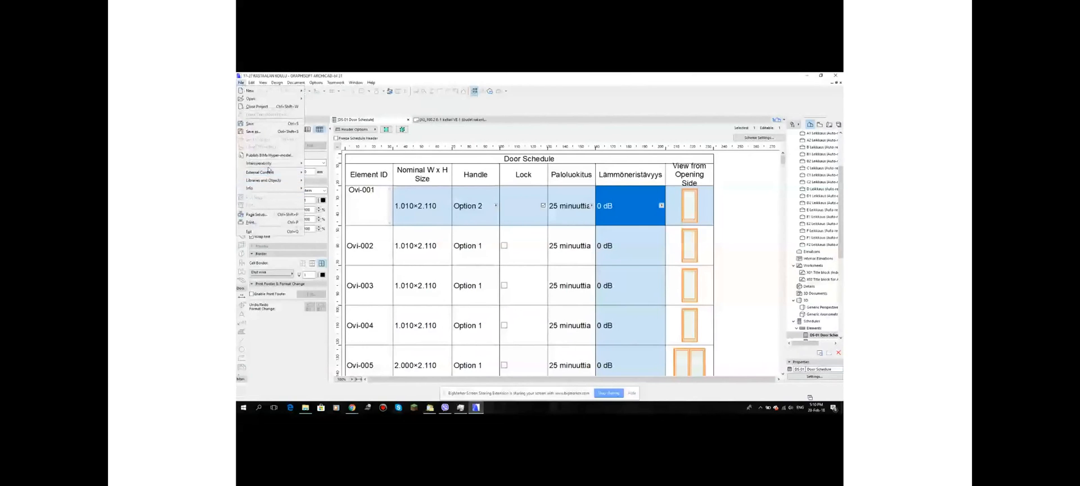
mouse_move(270, 163)
mouse_move(339, 189)
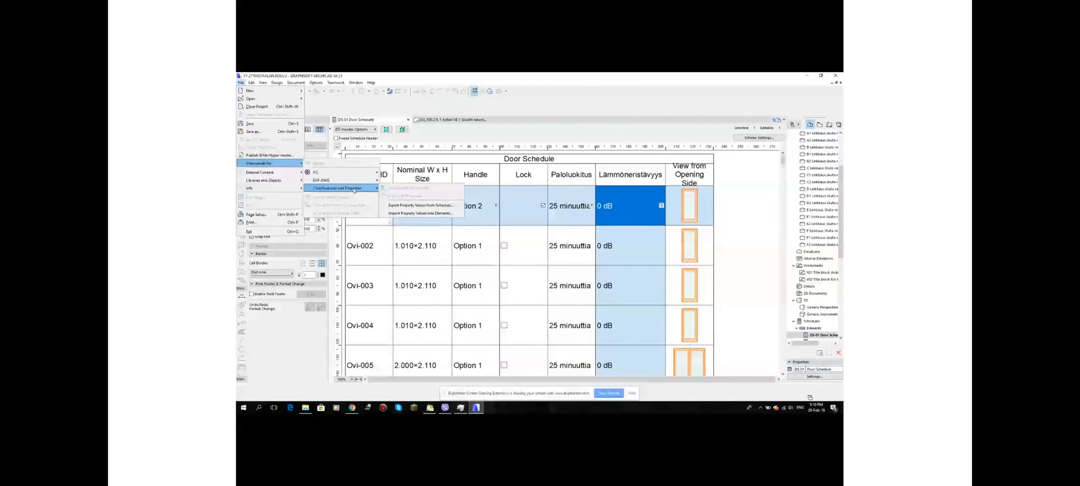
click(429, 213)
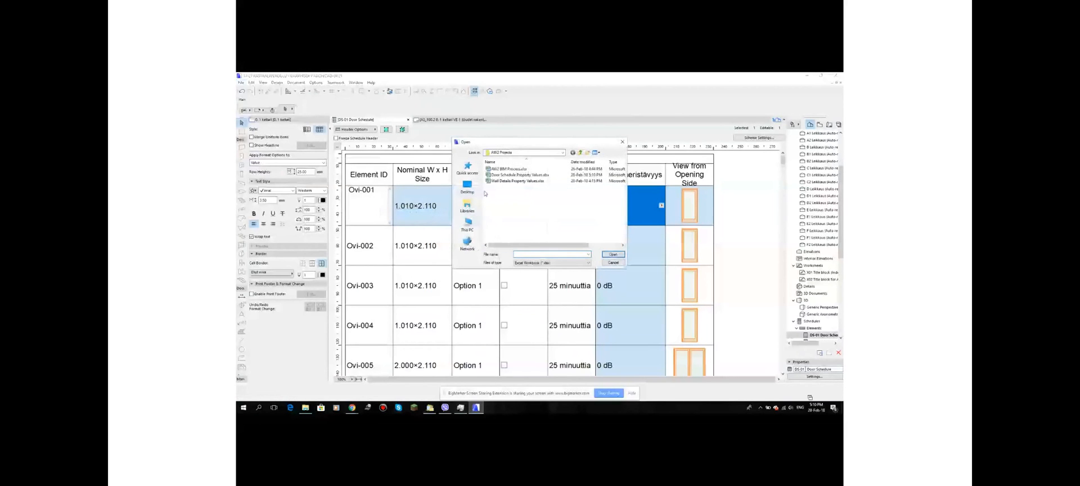
double_click(518, 175)
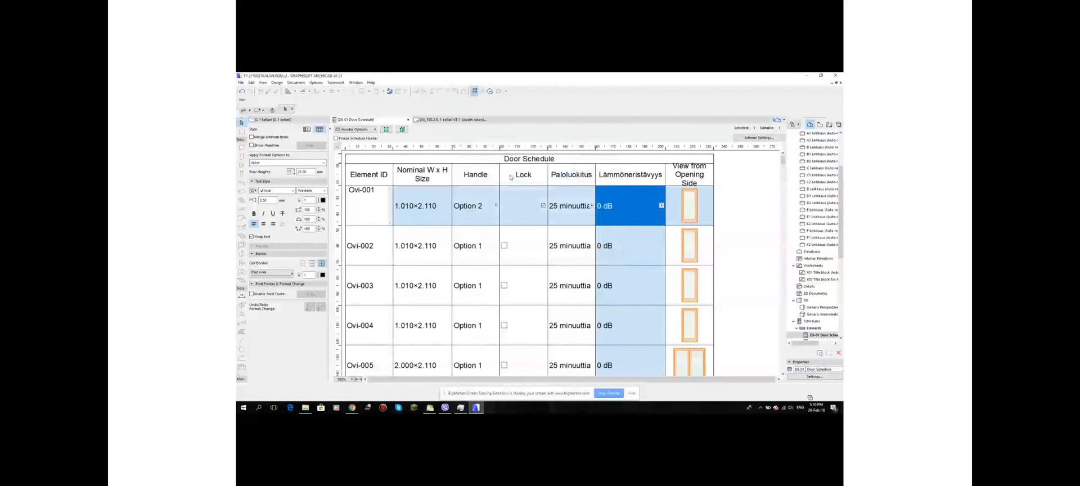
scroll(570, 190, down, 5)
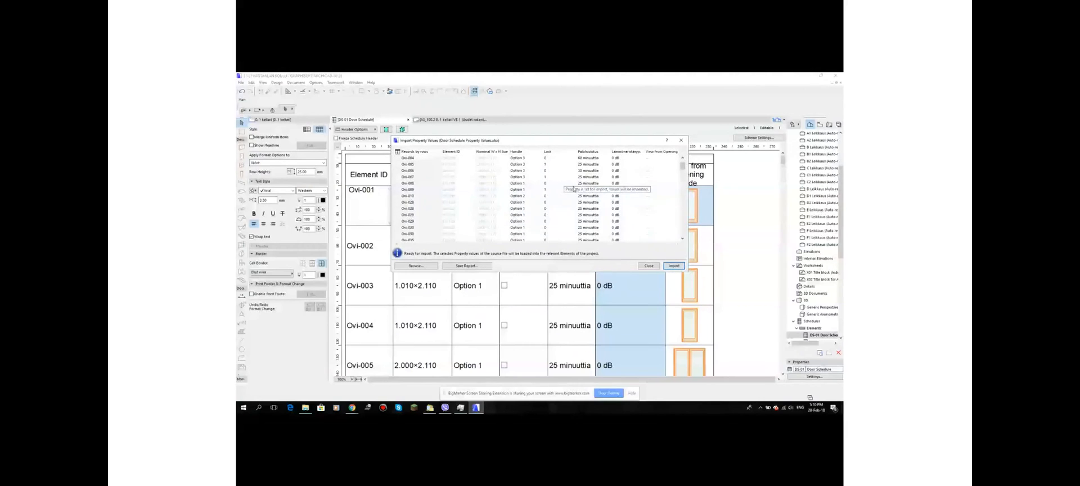
scroll(570, 189, up, 5)
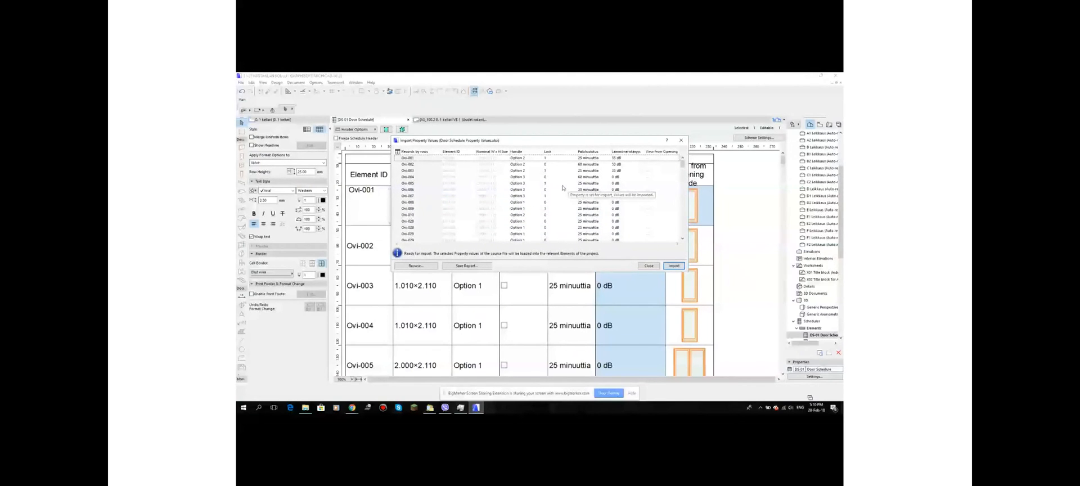
click(678, 266)
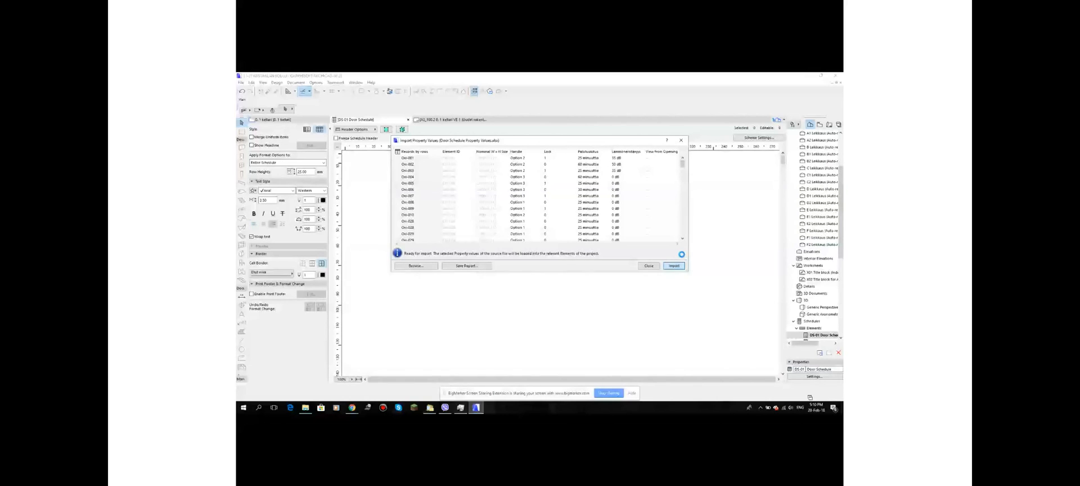
key(Return)
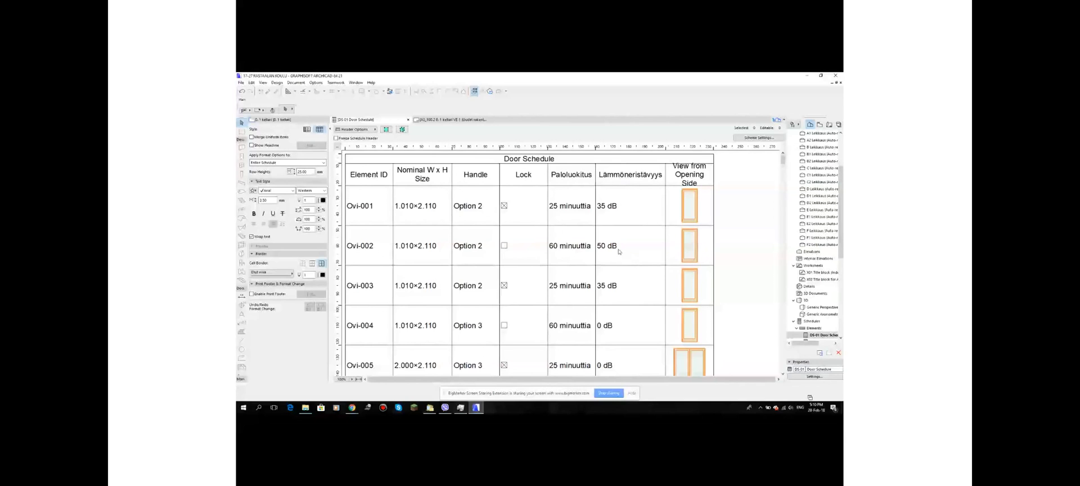
Review the imported Handle, Lock, Paloluokitus and Lämmöneristävyys values throughout the Door Schedule
scroll(618, 248, down, 5)
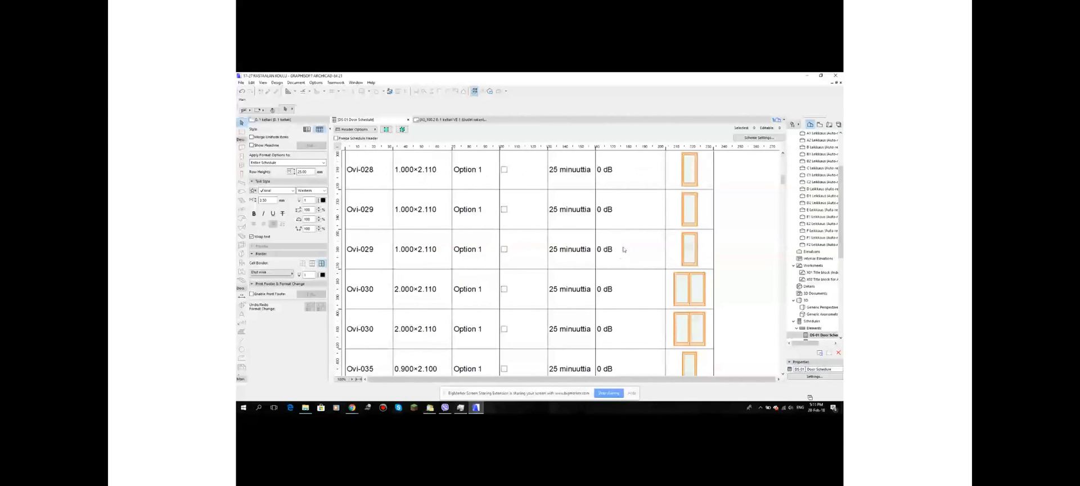
scroll(622, 248, up, 5)
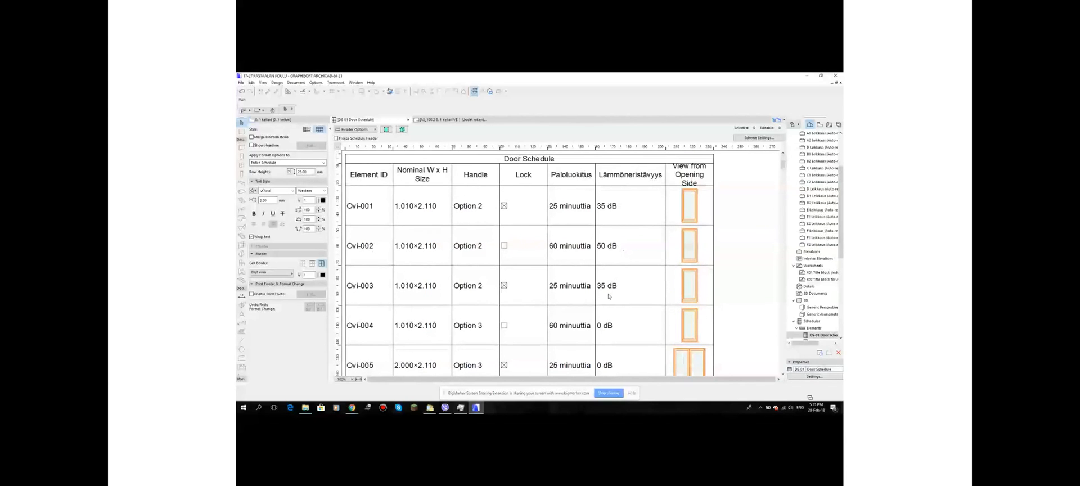
scroll(608, 296, down, 3)
scroll(546, 294, down, 10)
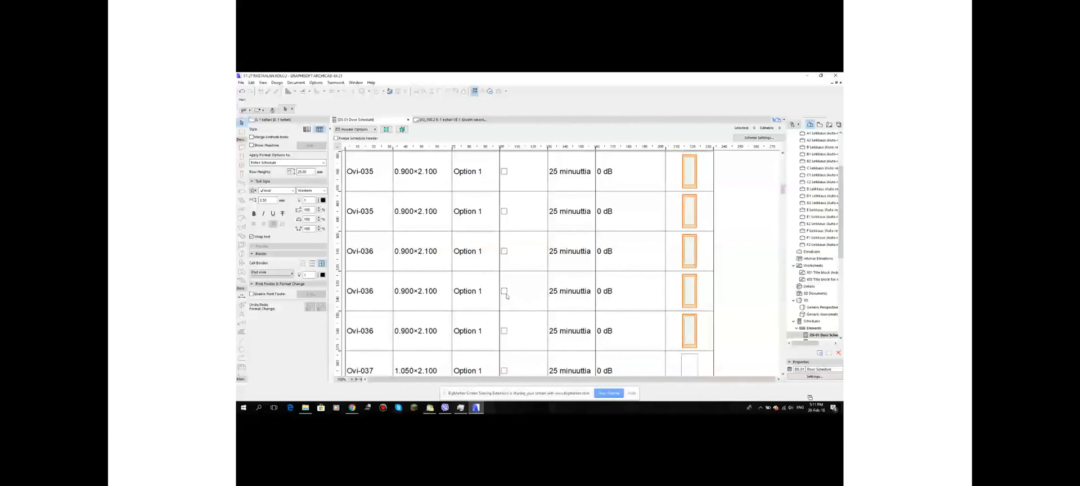
scroll(507, 296, up, 13)
scroll(507, 289, down, 3)
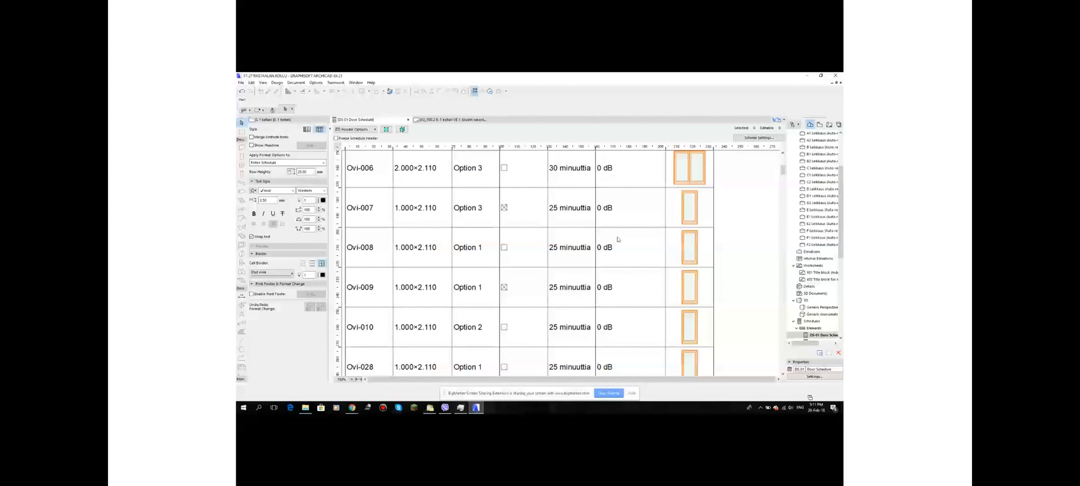
scroll(460, 184, up, 5)
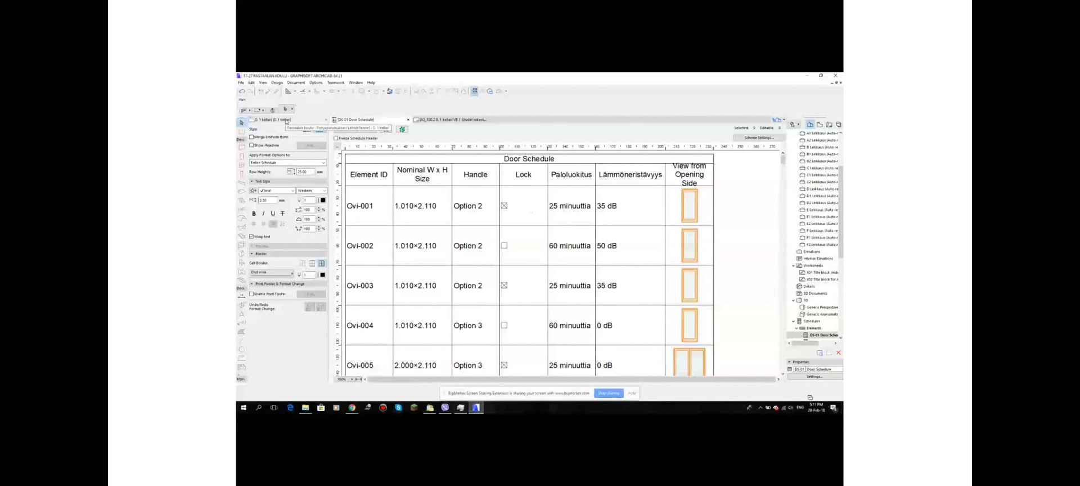
Switch to the kellari floor plan and look over the labelled doors along the building, ending at door Ovi-001
click(286, 120)
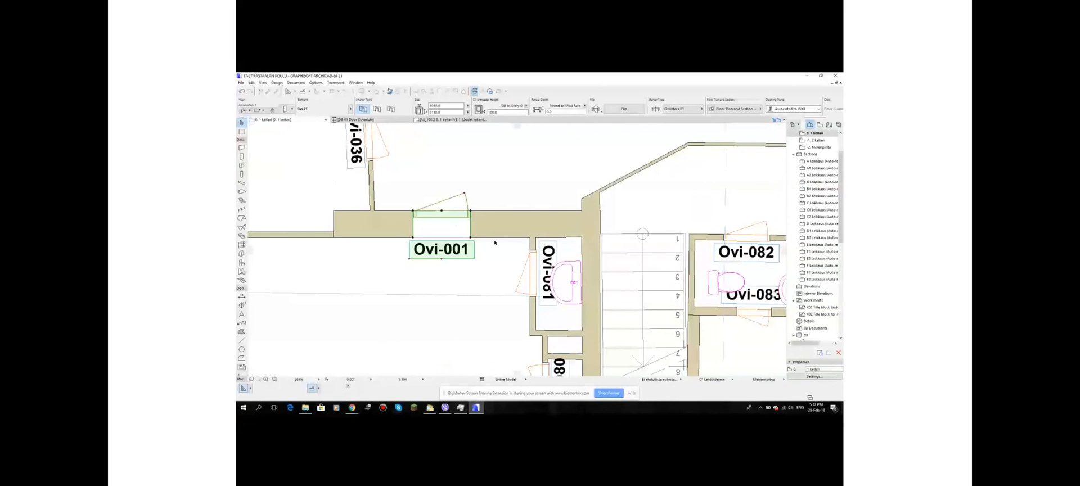
scroll(494, 243, down, 3)
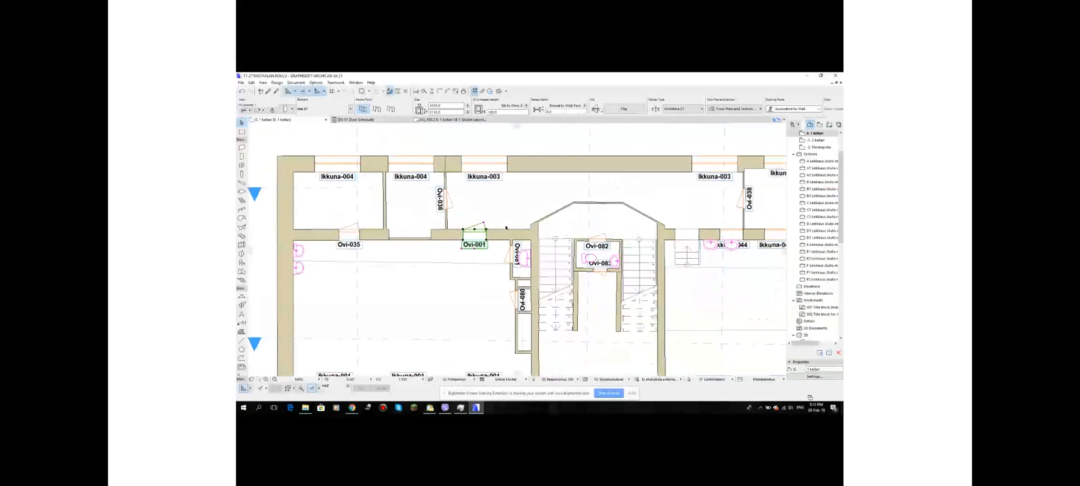
scroll(537, 228, down, 3)
middle_drag(697, 261, 433, 240)
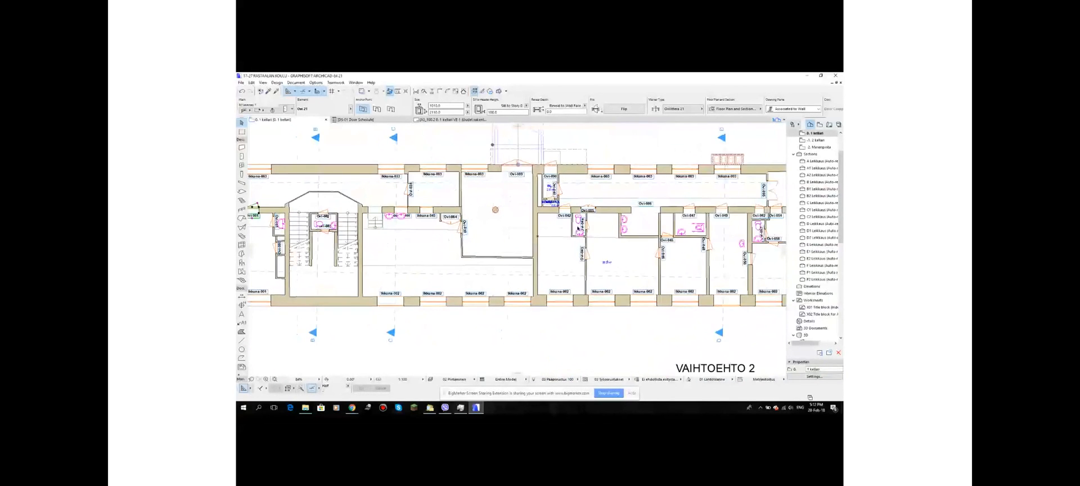
middle_drag(684, 241, 520, 242)
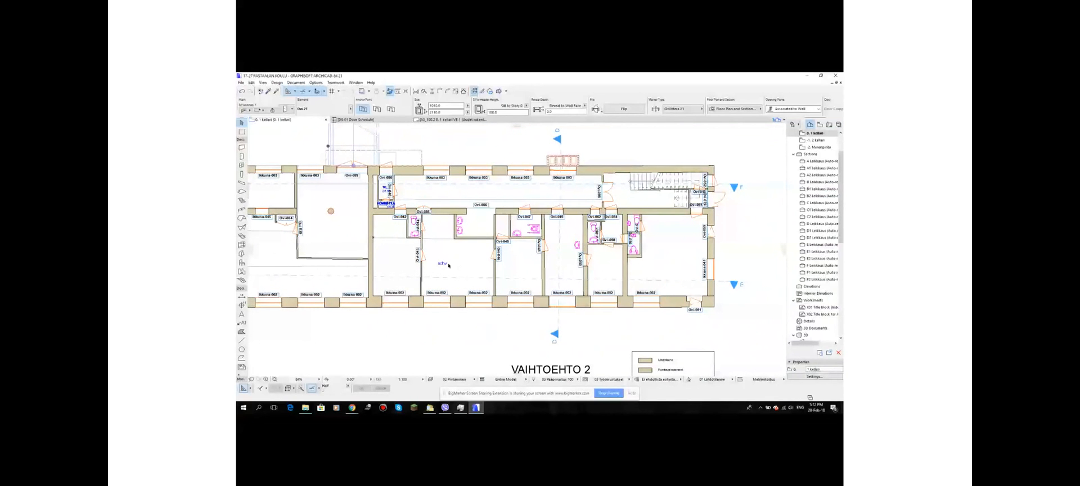
middle_drag(448, 266, 516, 264)
middle_drag(309, 242, 480, 241)
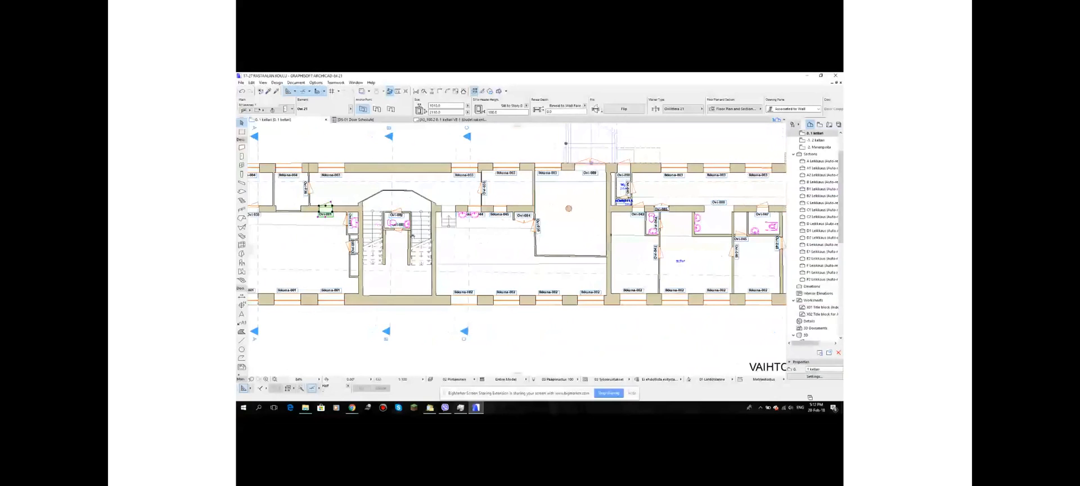
scroll(412, 235, down, 2)
scroll(462, 205, up, 5)
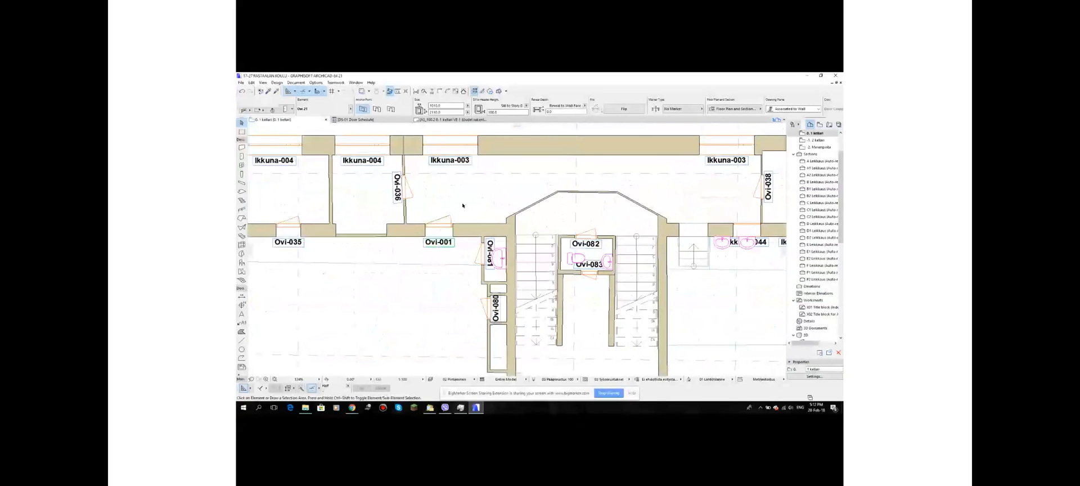
Inspect the classification, Lämmöneristävyys and door hardware properties in the settings of door Ovi-001, and close the settings
click(463, 206)
click(453, 225)
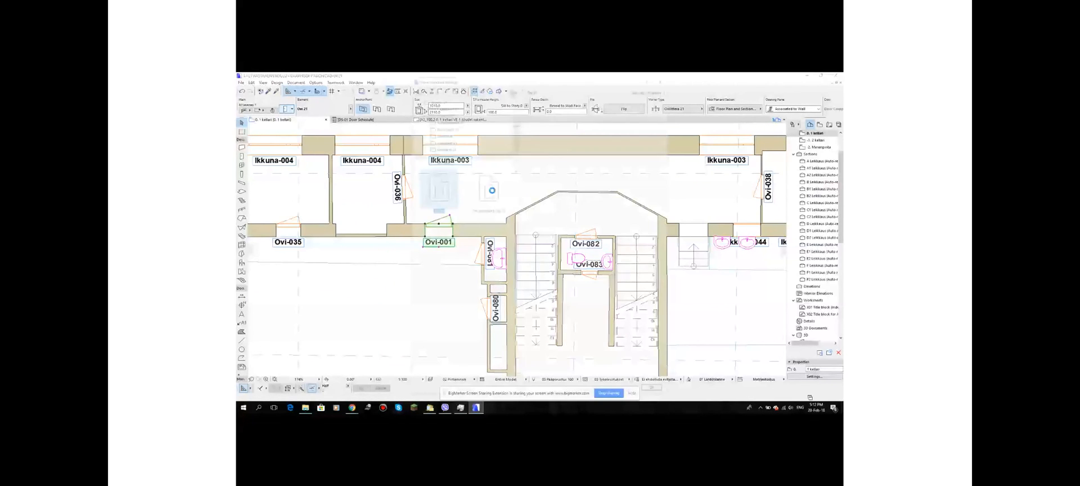
key(ctrl+t)
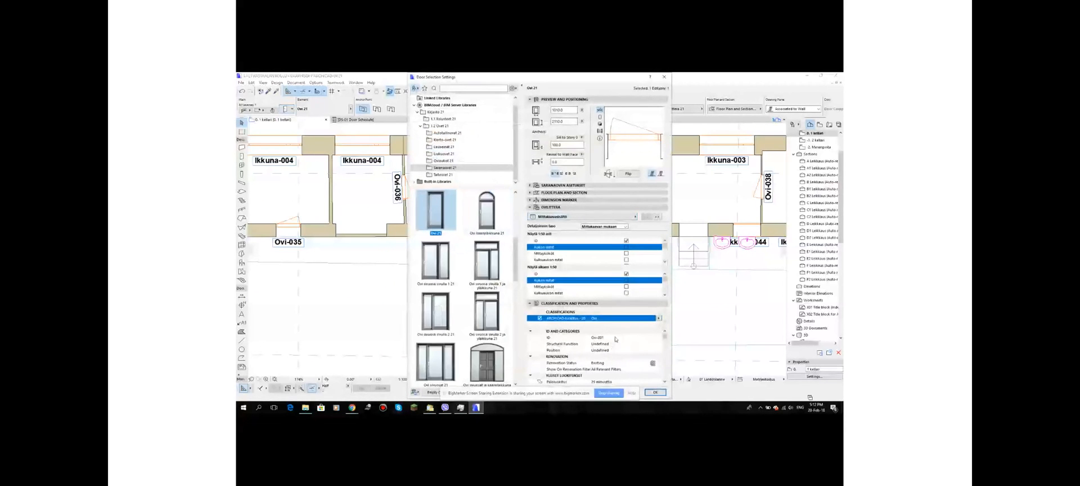
scroll(615, 339, down, 3)
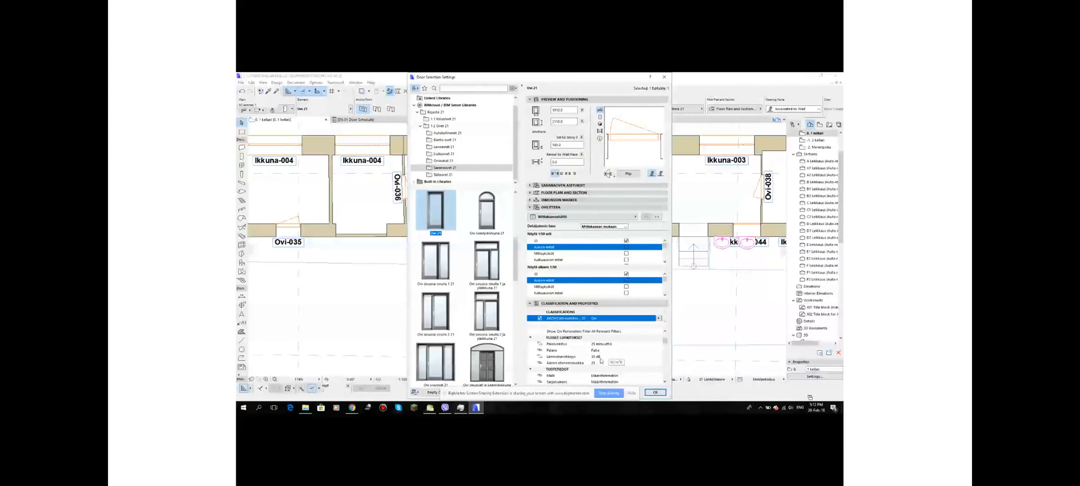
scroll(617, 355, down, 3)
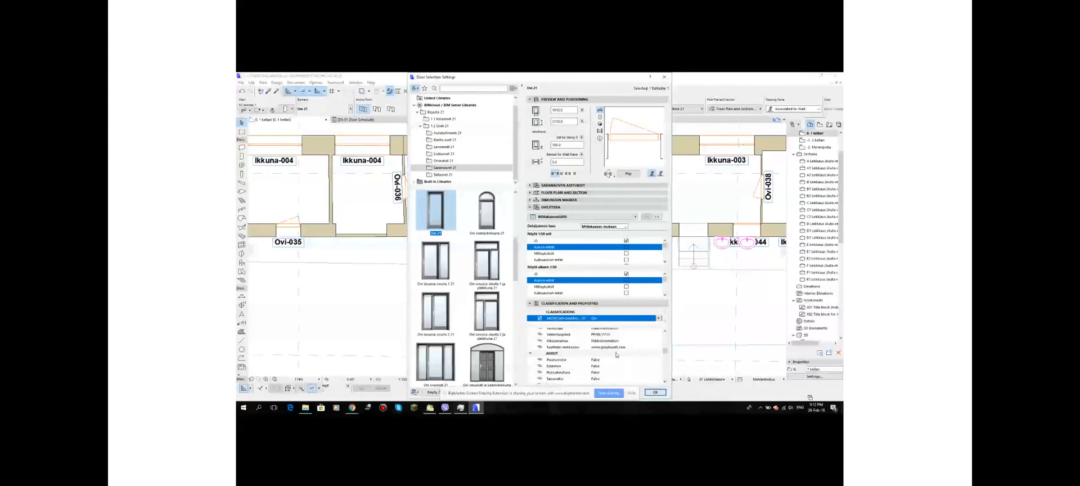
scroll(617, 355, down, 8)
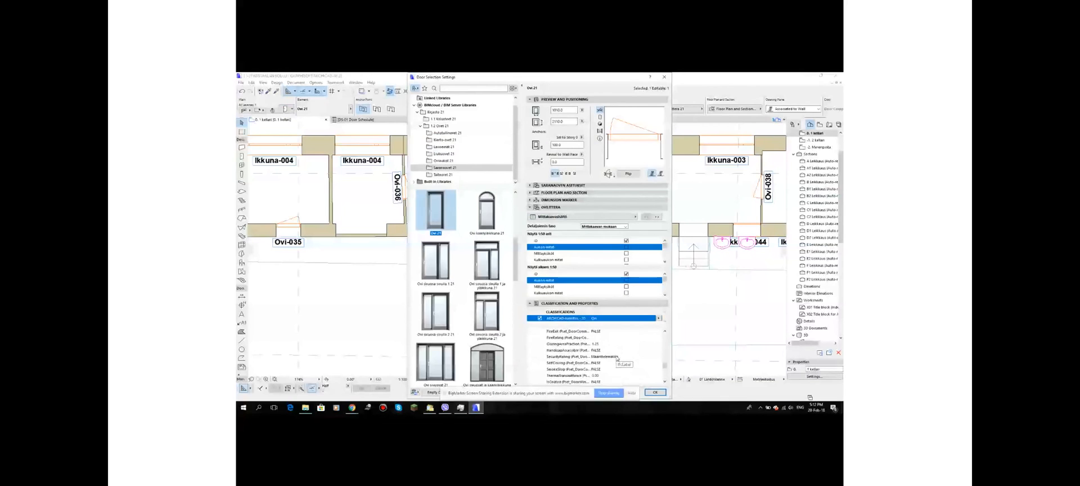
scroll(617, 356, down, 6)
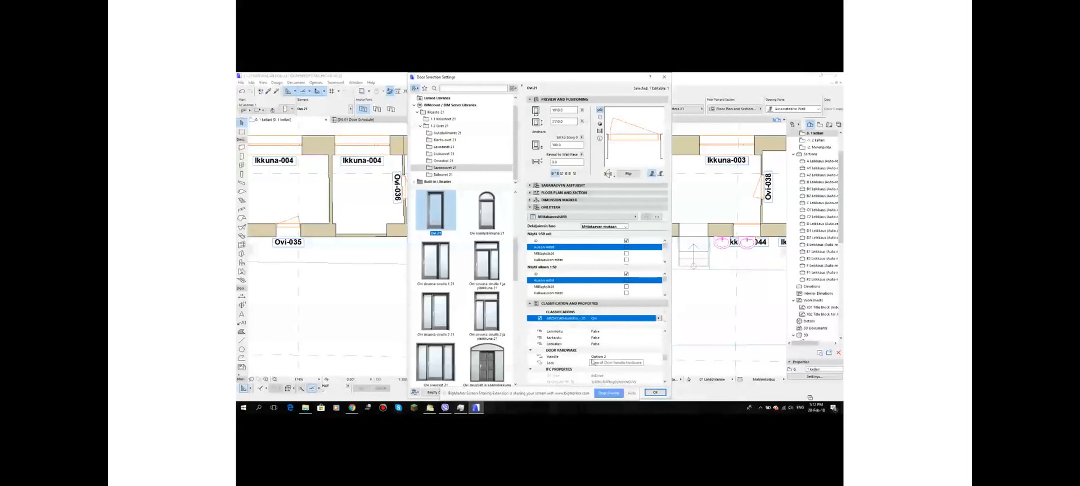
click(656, 392)
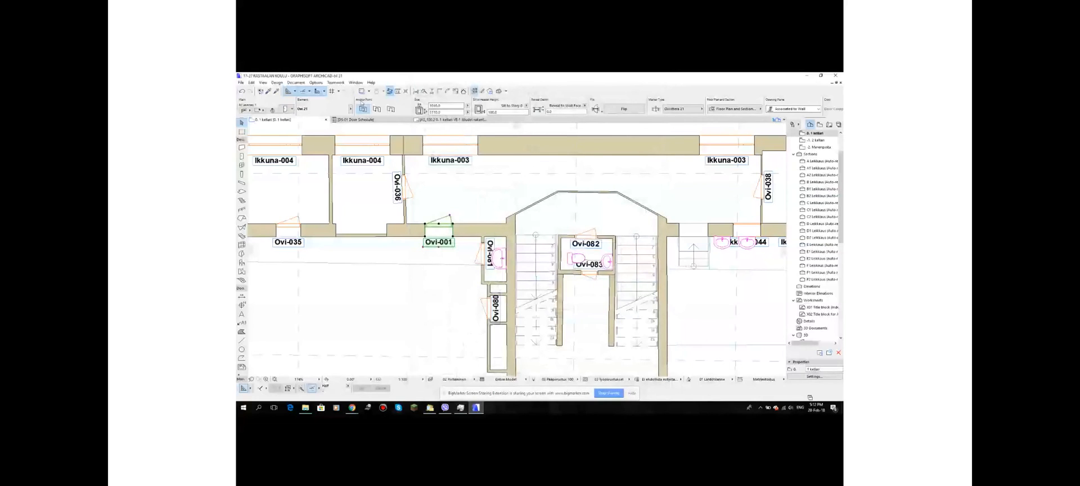
Locate door Ovi-002 on the kellari floor plan from its Door Schedule entry and view its position within the building
click(355, 119)
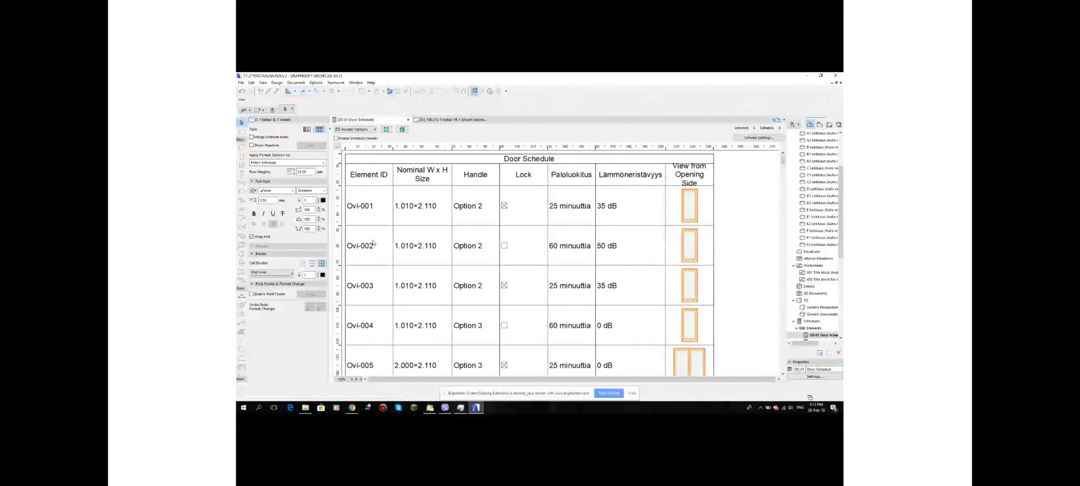
click(373, 243)
right_click(374, 241)
click(414, 234)
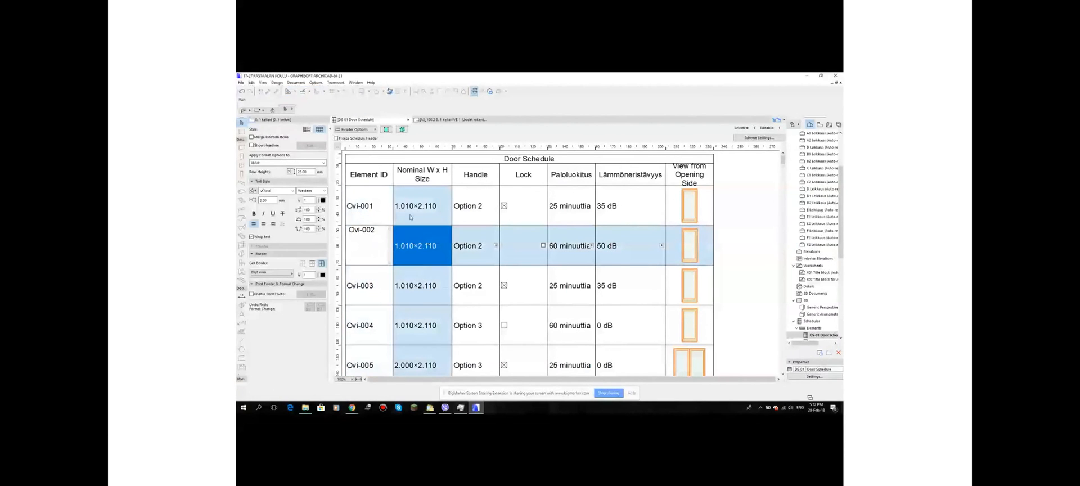
click(386, 129)
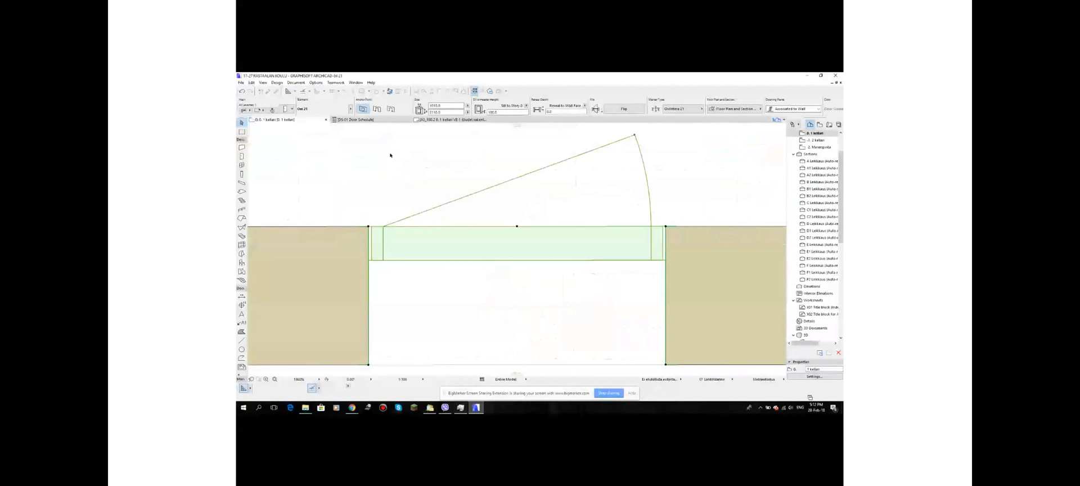
scroll(472, 228, down, 5)
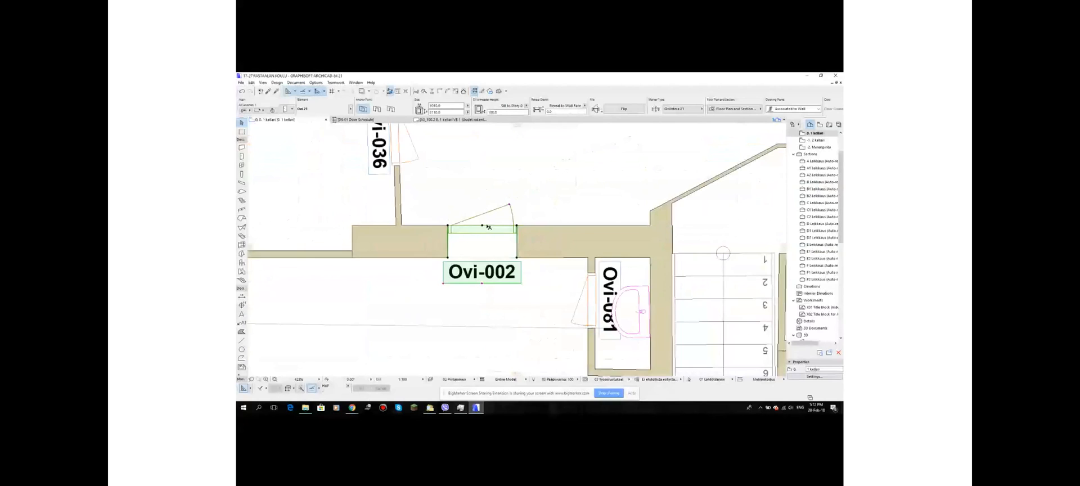
scroll(488, 226, down, 6)
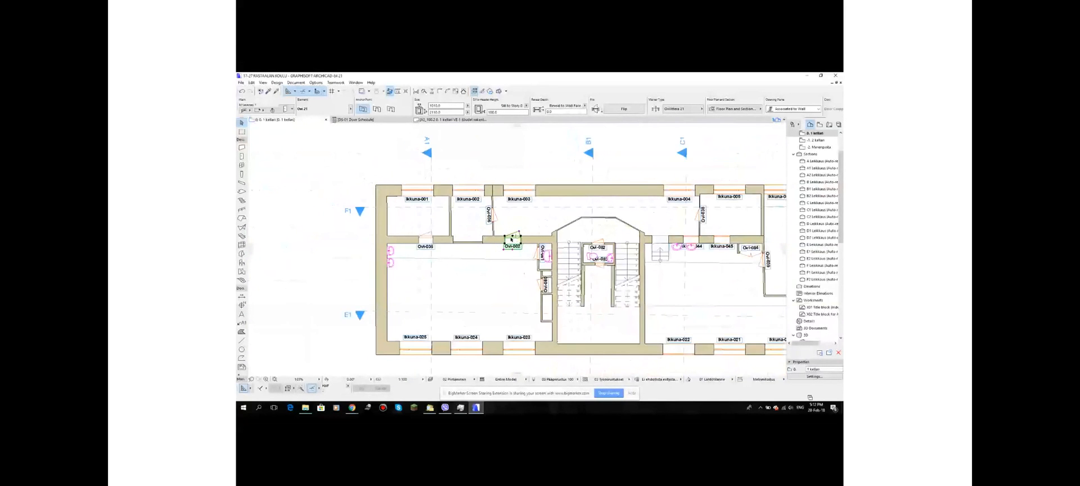
scroll(511, 239, down, 3)
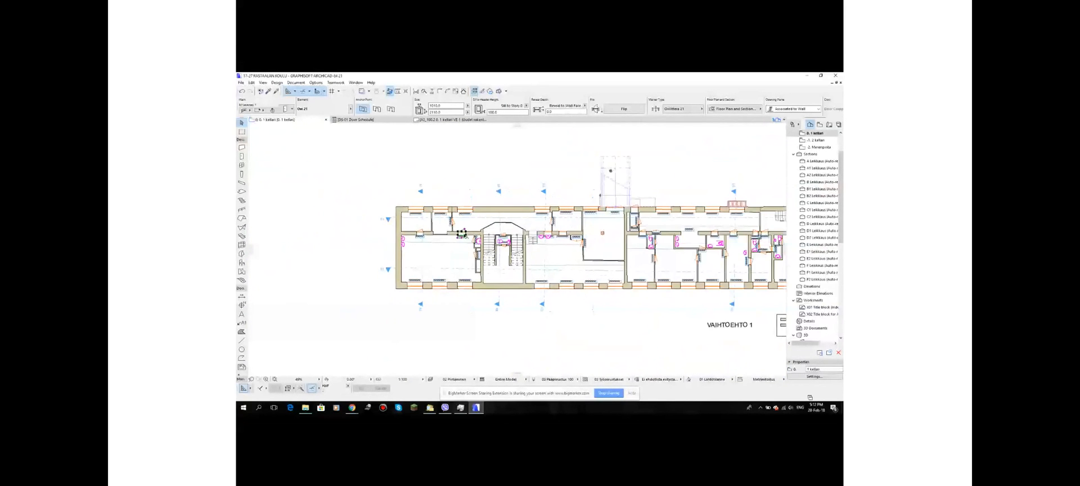
scroll(458, 234, up, 5)
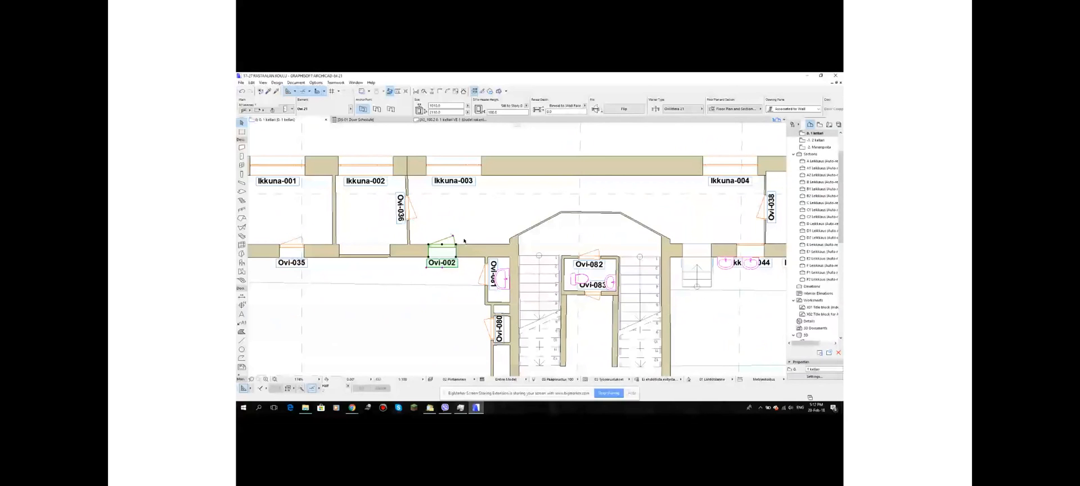
scroll(505, 245, down, 3)
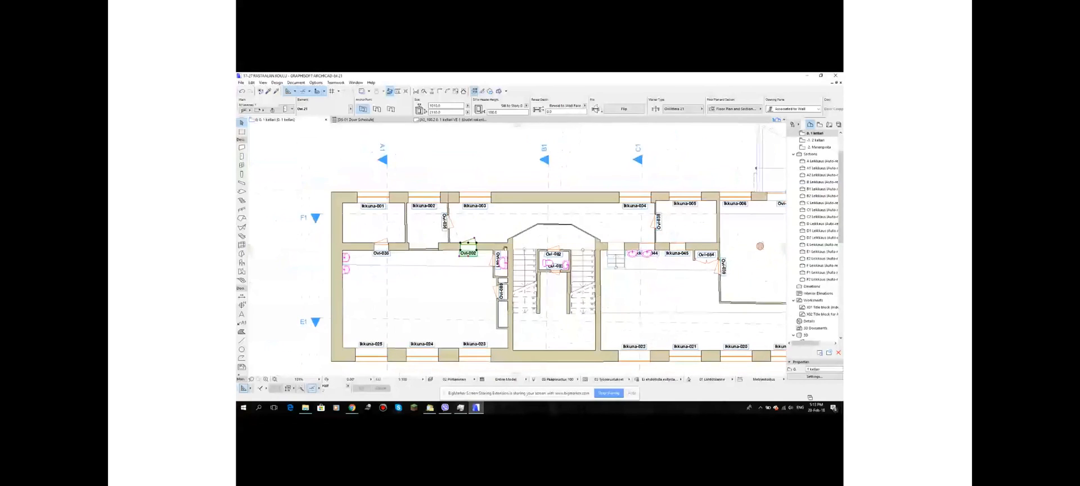
click(494, 255)
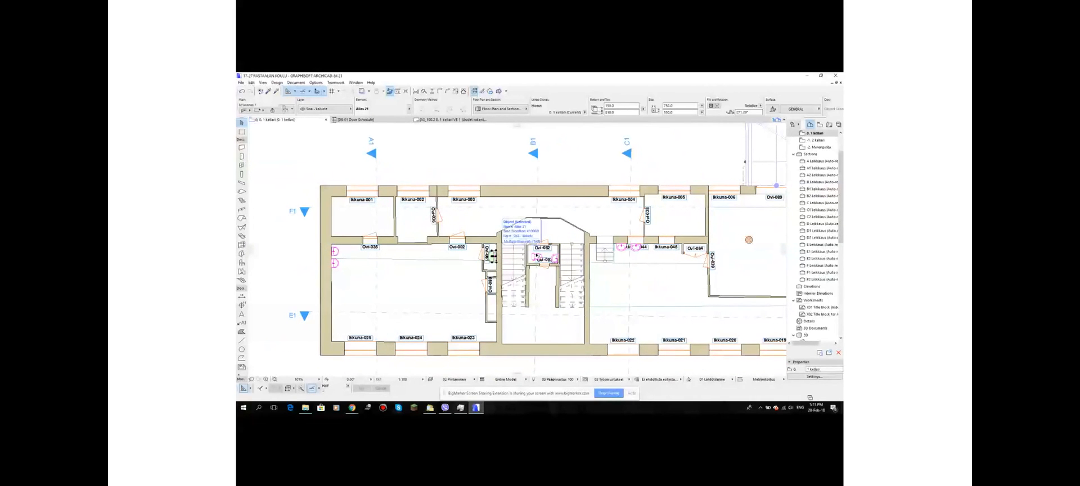
scroll(590, 265, down, 2)
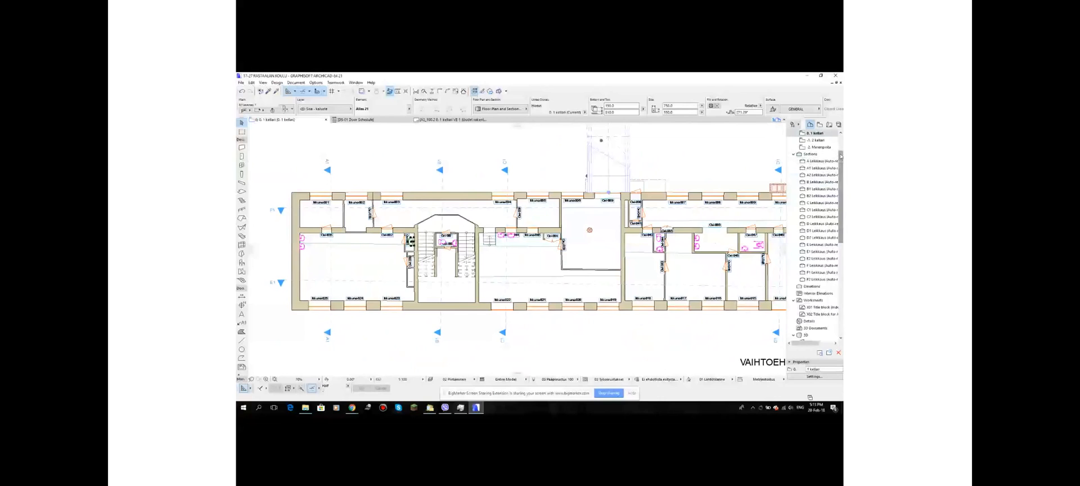
drag(841, 157, 840, 222)
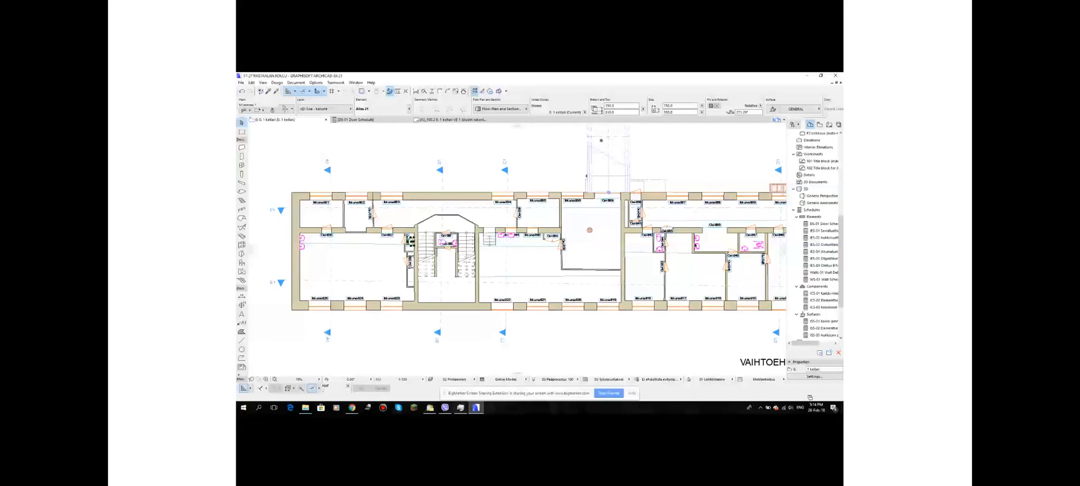
scroll(727, 257, down, 2)
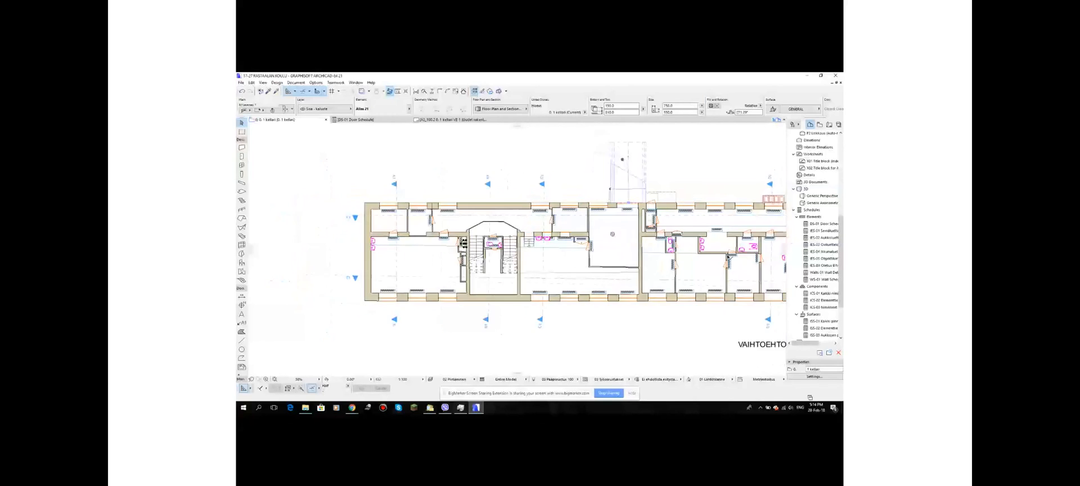
middle_drag(727, 257, 647, 244)
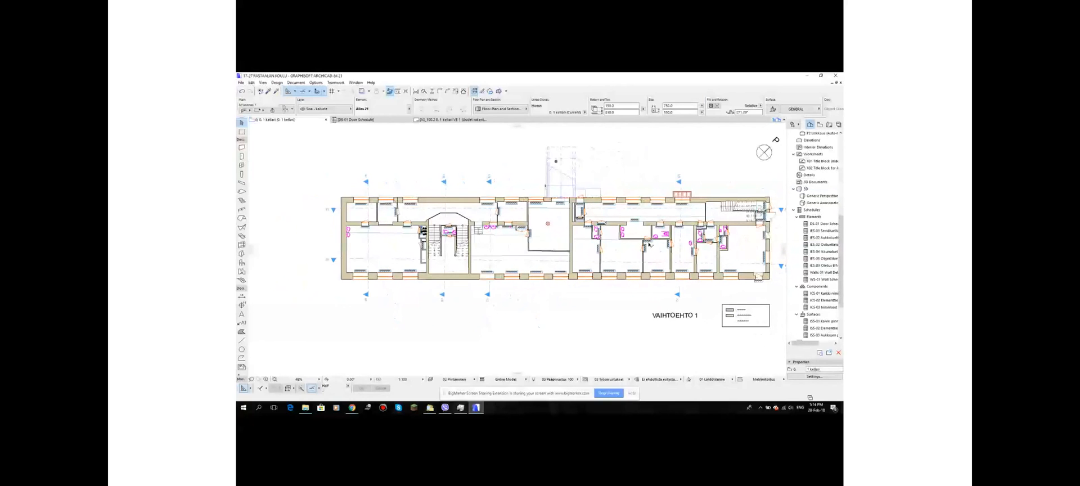
scroll(624, 252, down, 1)
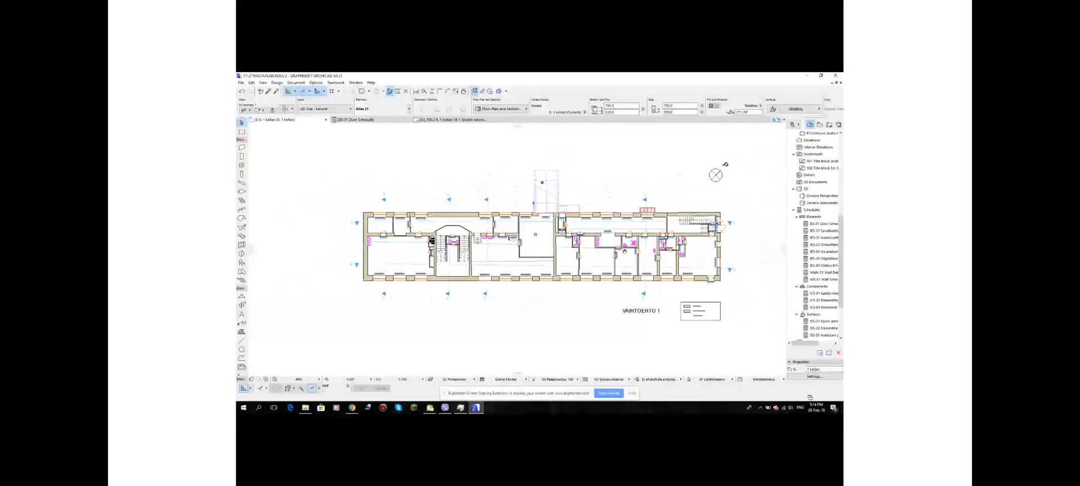
middle_drag(624, 252, 619, 254)
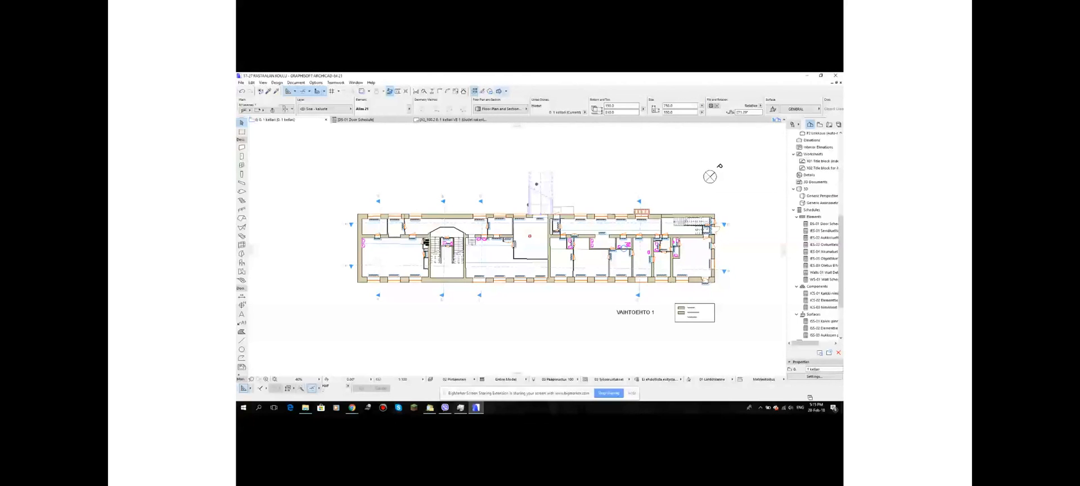
key(alt+Tab)
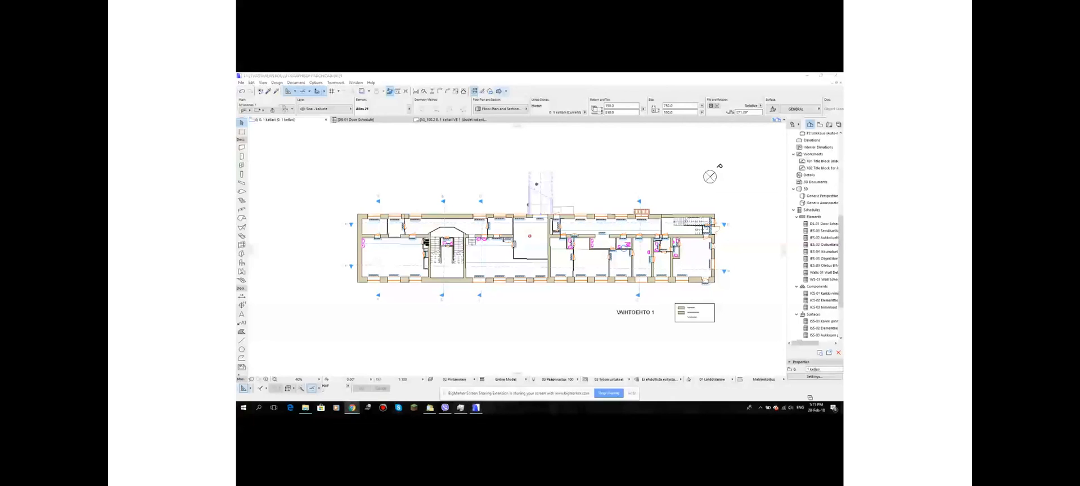